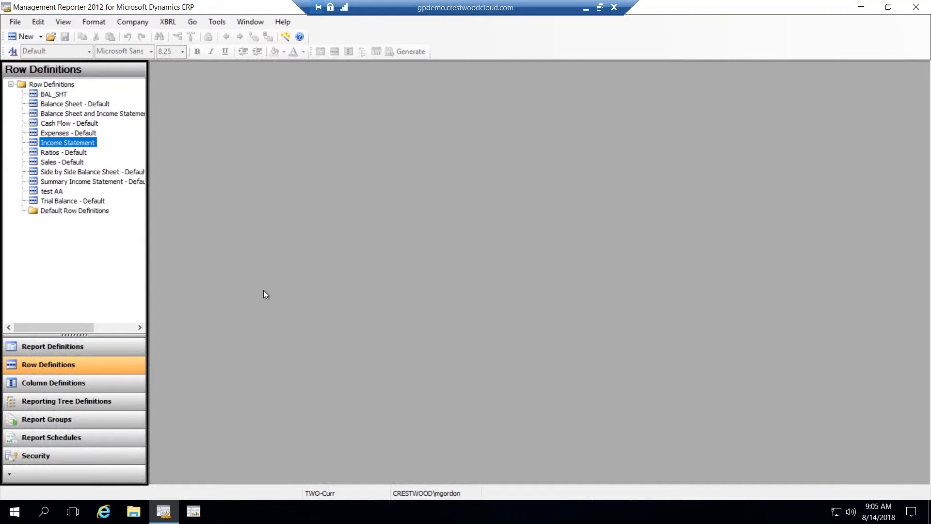
# Step: Open a user's record in the security settings, review the available Management Reporter roles, and cancel without changes
pyautogui.click(52, 464)
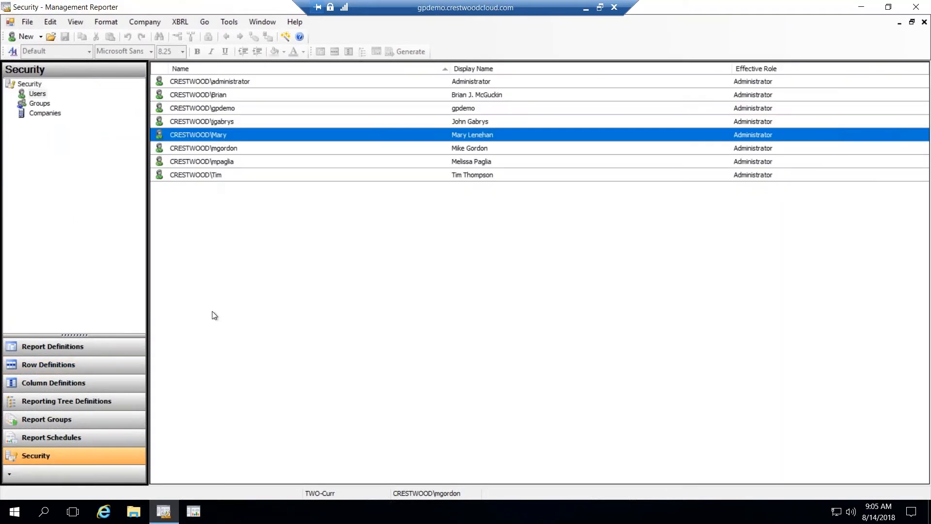
pyautogui.doubleClick(221, 136)
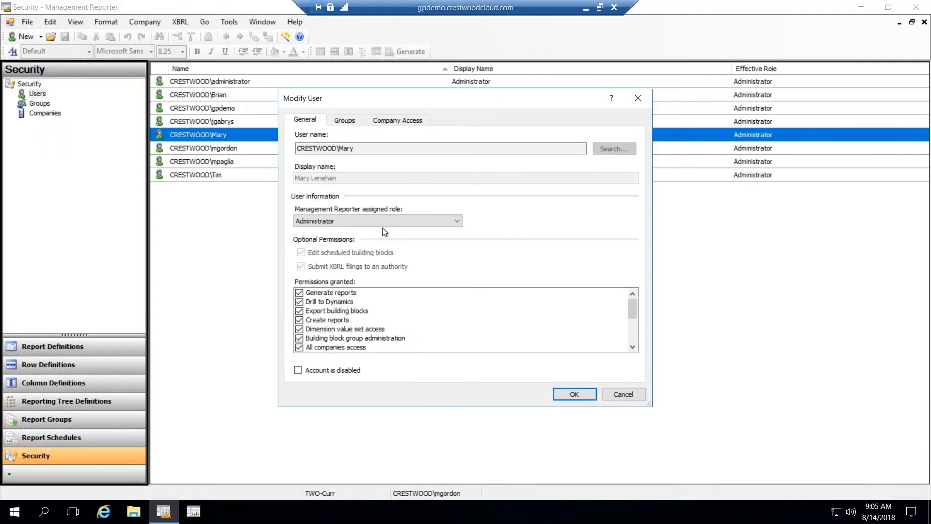
pyautogui.click(429, 224)
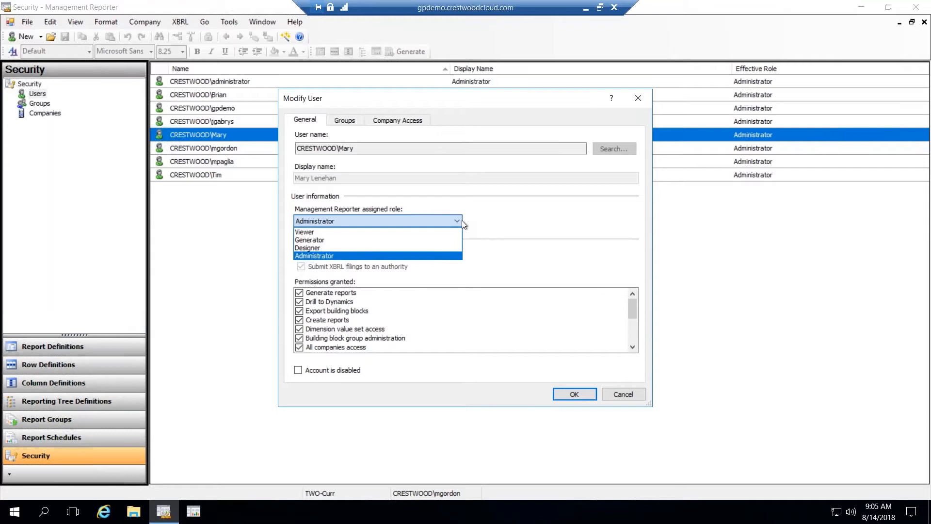
pyautogui.click(462, 220)
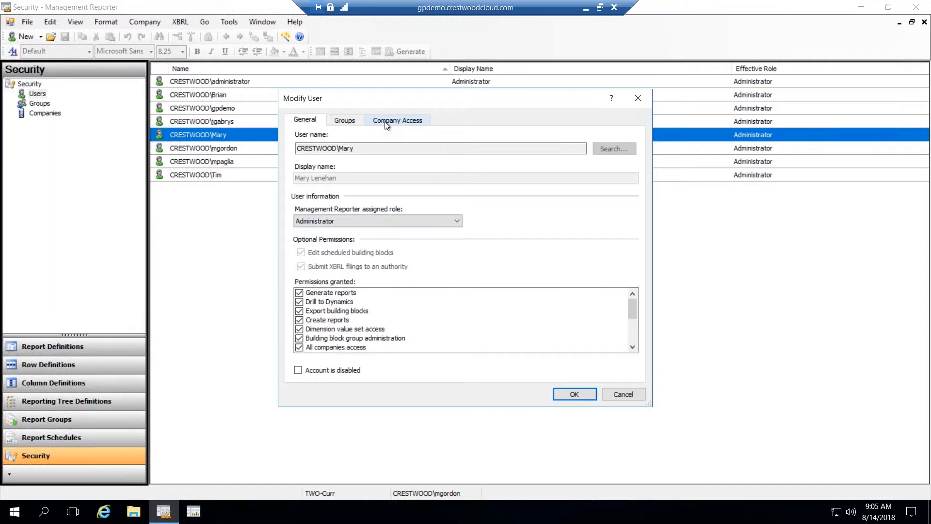
pyautogui.click(634, 395)
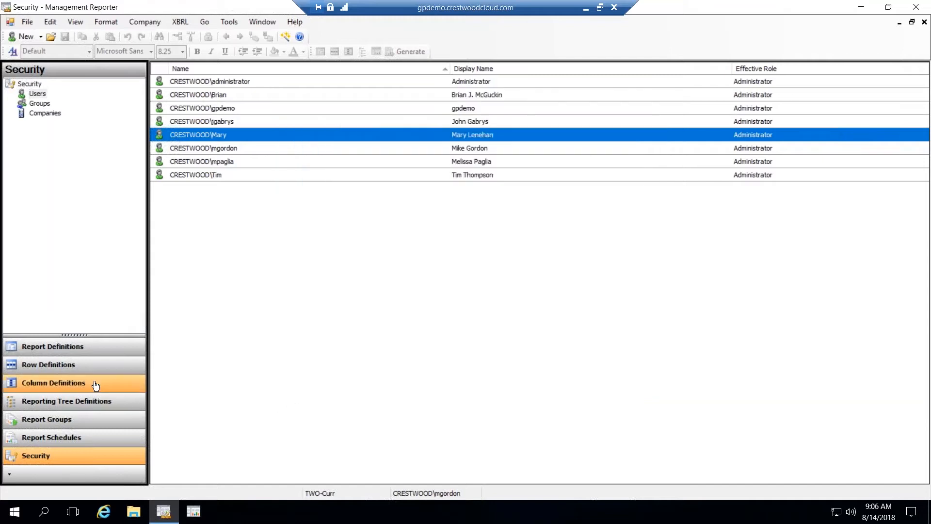
# Step: Show the list of report definitions and close the open security view
pyautogui.click(77, 348)
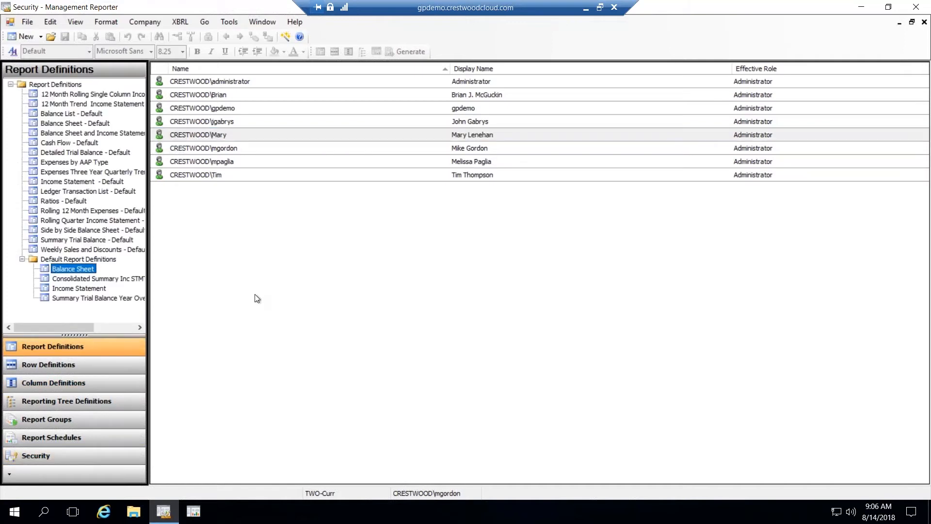
pyautogui.click(26, 22)
pyautogui.click(47, 61)
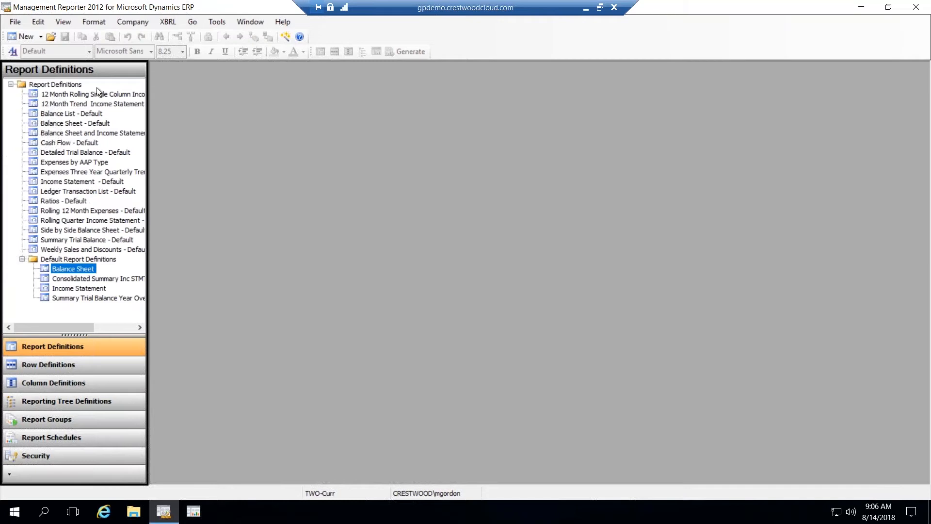
# Step: Create a new row definition and set the format code of row 100 to DES (Title in description column)
pyautogui.click(57, 368)
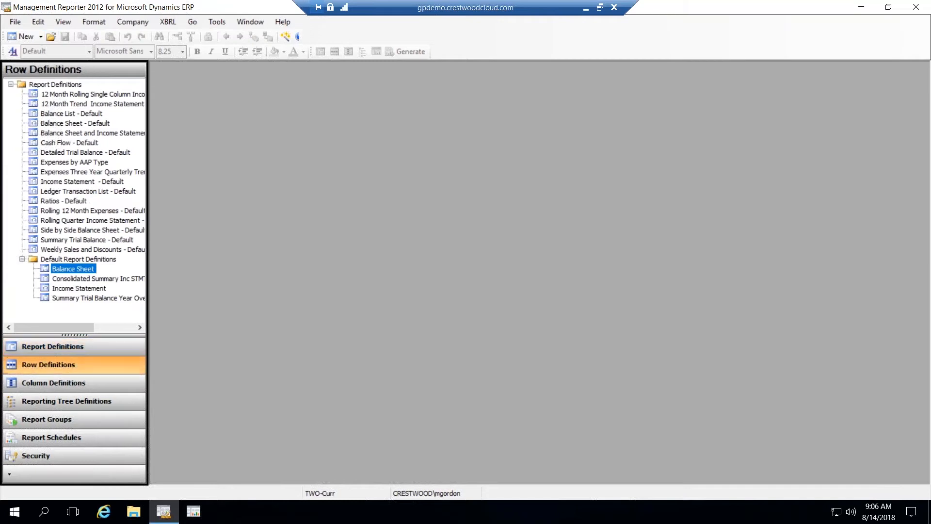
pyautogui.click(25, 37)
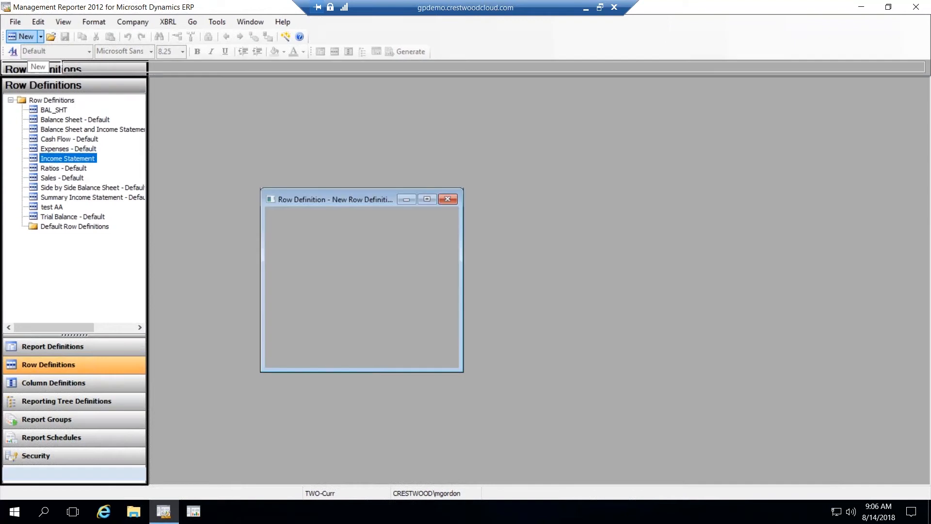
pyautogui.click(328, 126)
pyautogui.doubleClick(328, 124)
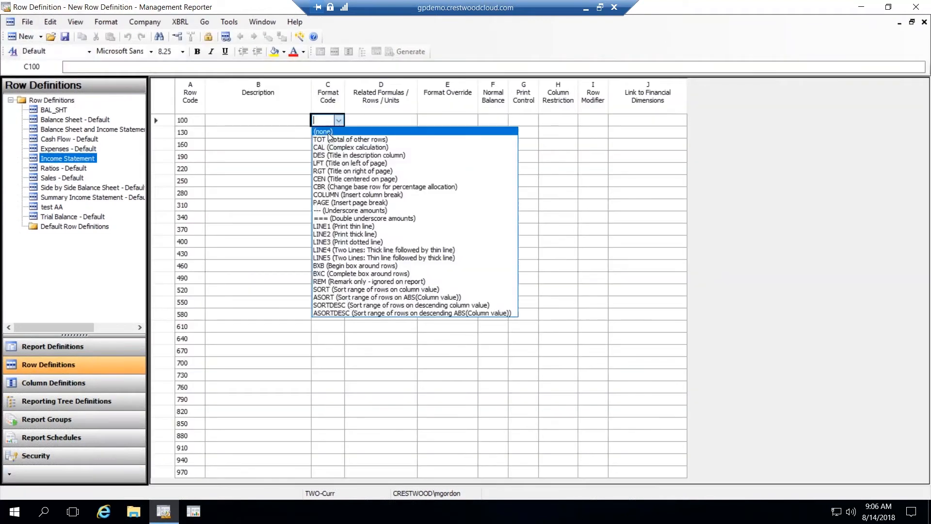
pyautogui.click(329, 156)
pyautogui.click(329, 135)
# Step: Insert rows from dimensions beginning at row 130, using the Account range 1000 to 3999
pyautogui.click(267, 133)
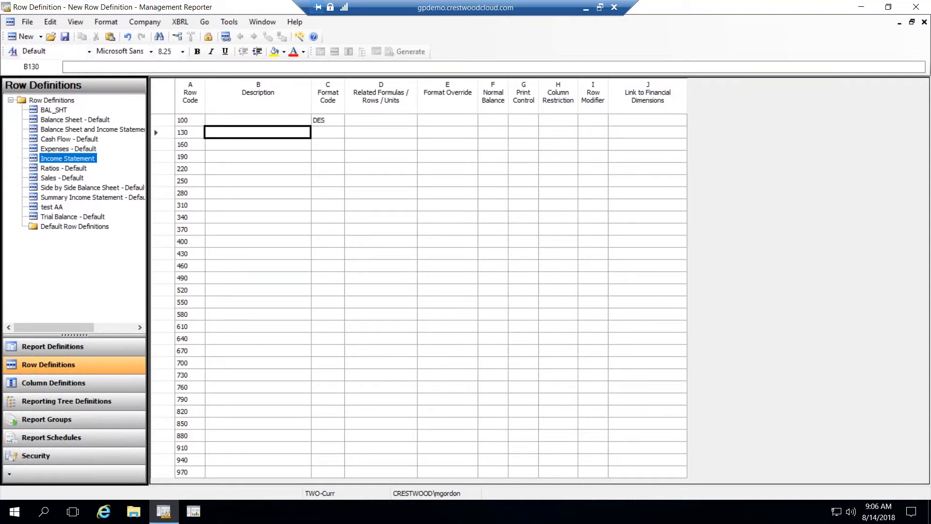
pyautogui.click(48, 23)
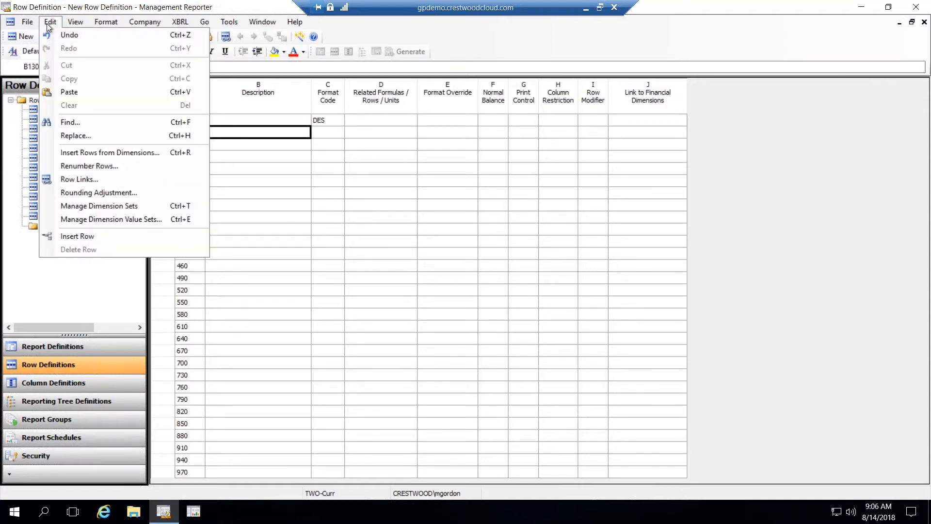
pyautogui.click(108, 153)
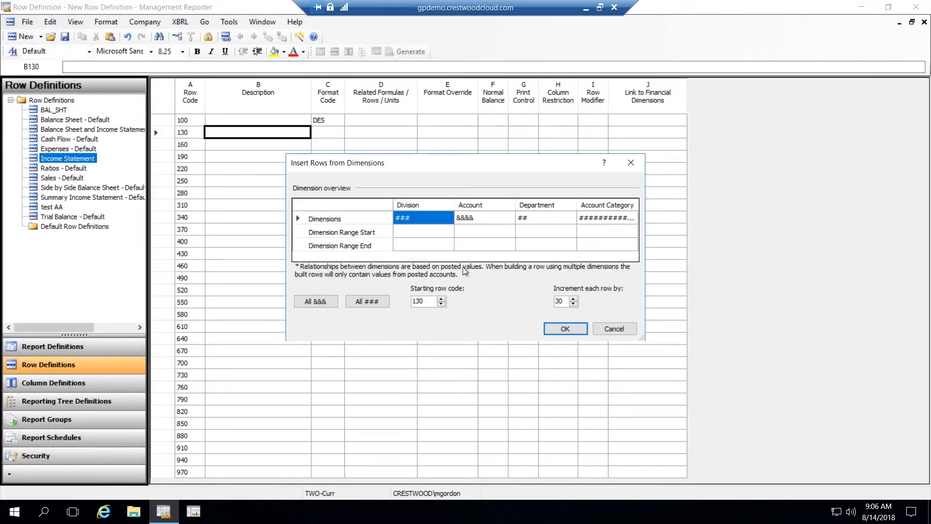
pyautogui.click(456, 241)
pyautogui.click(437, 234)
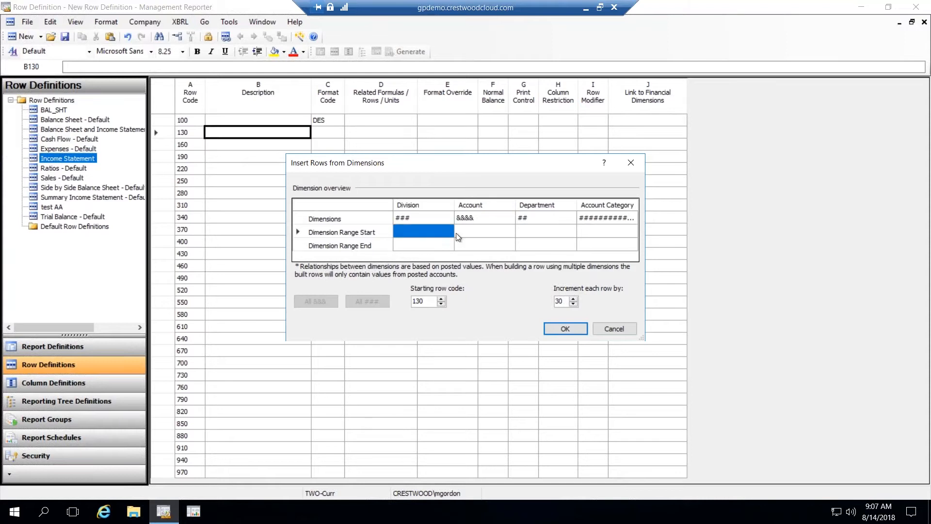
pyautogui.click(478, 232)
pyautogui.click(538, 232)
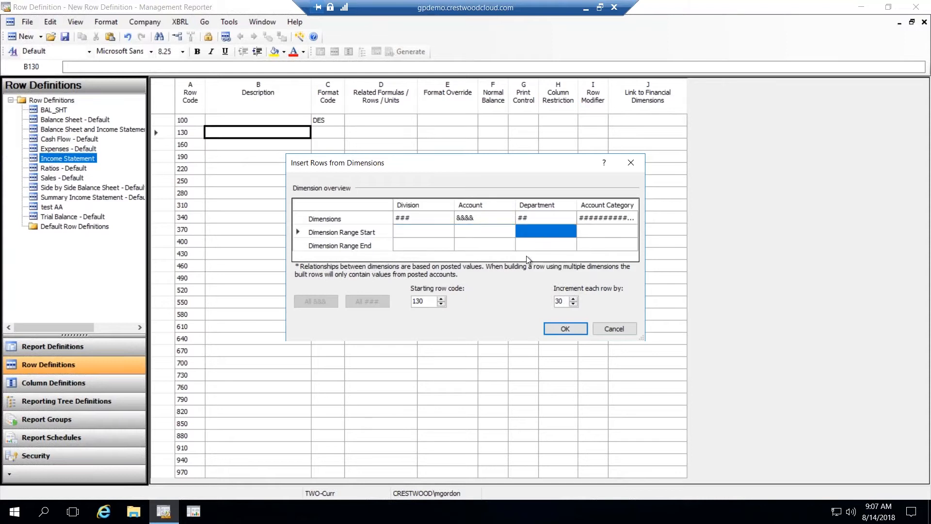
pyautogui.click(474, 231)
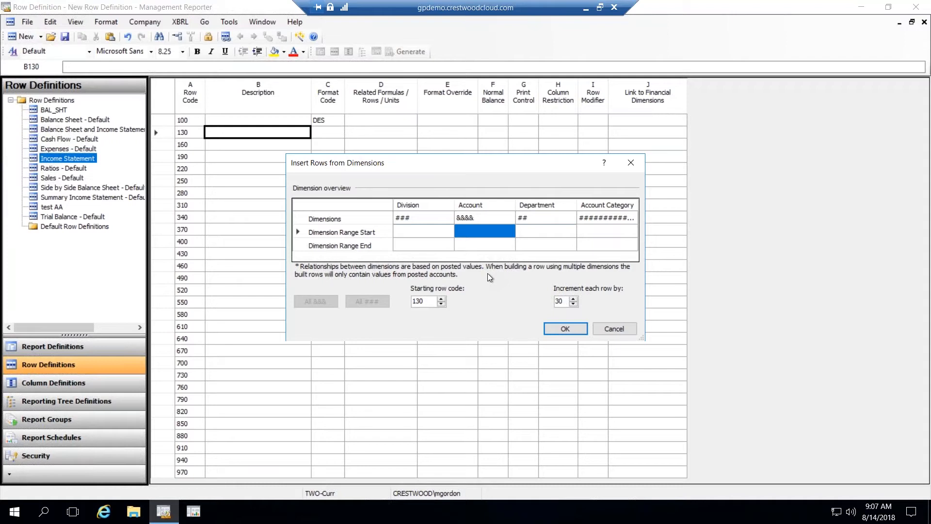
pyautogui.write('1000')
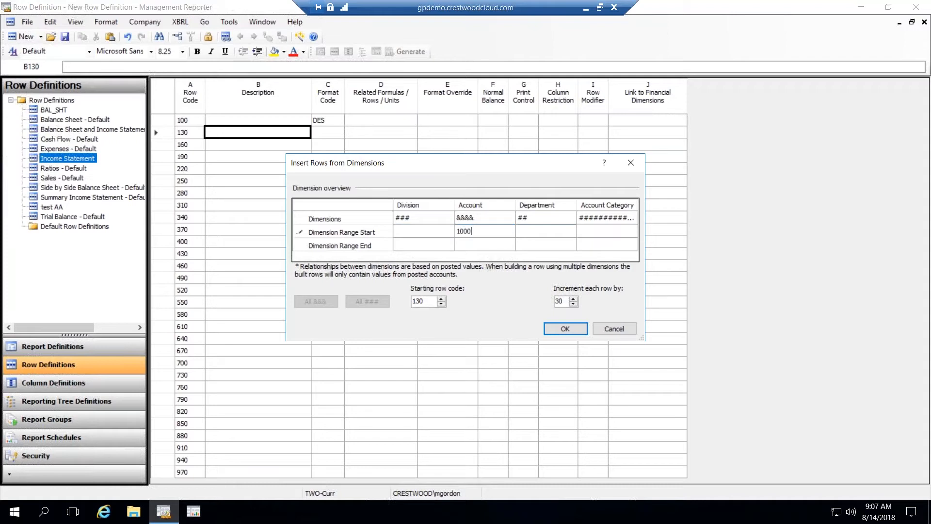
pyautogui.click(493, 246)
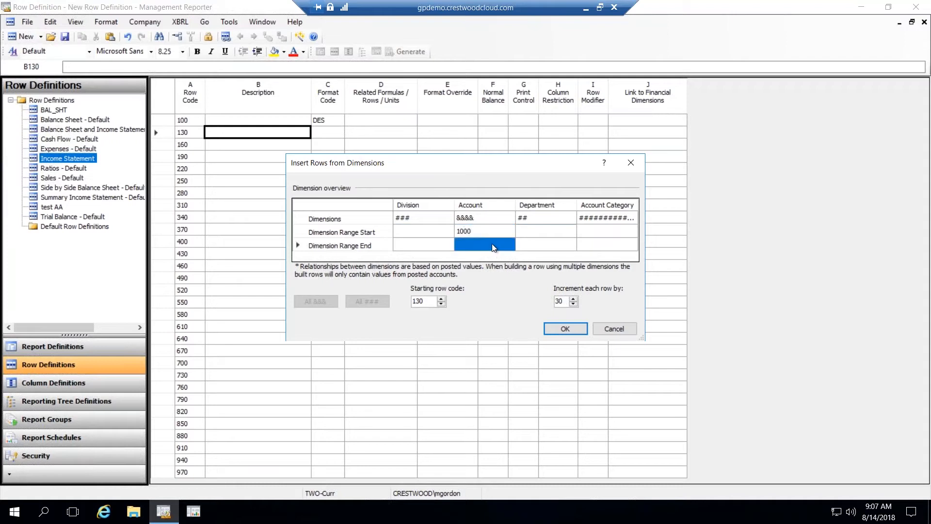
pyautogui.write('3999')
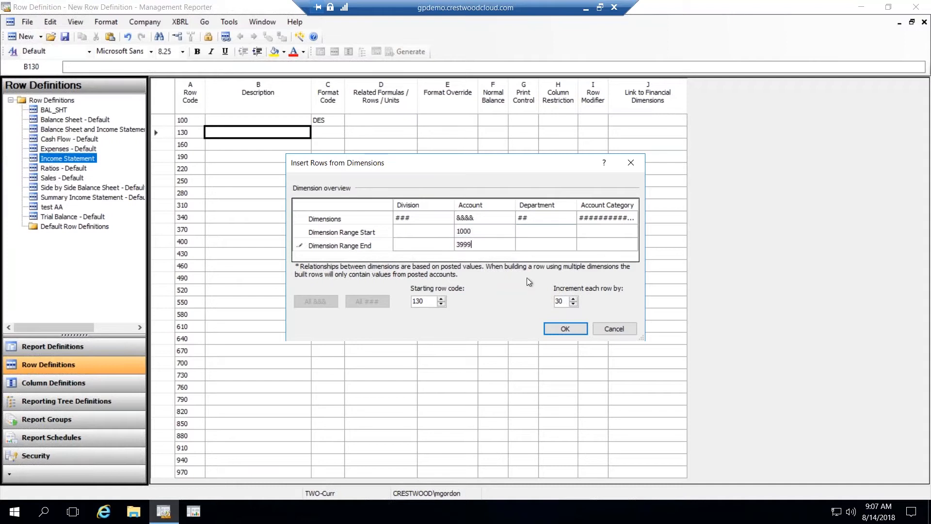
pyautogui.click(561, 330)
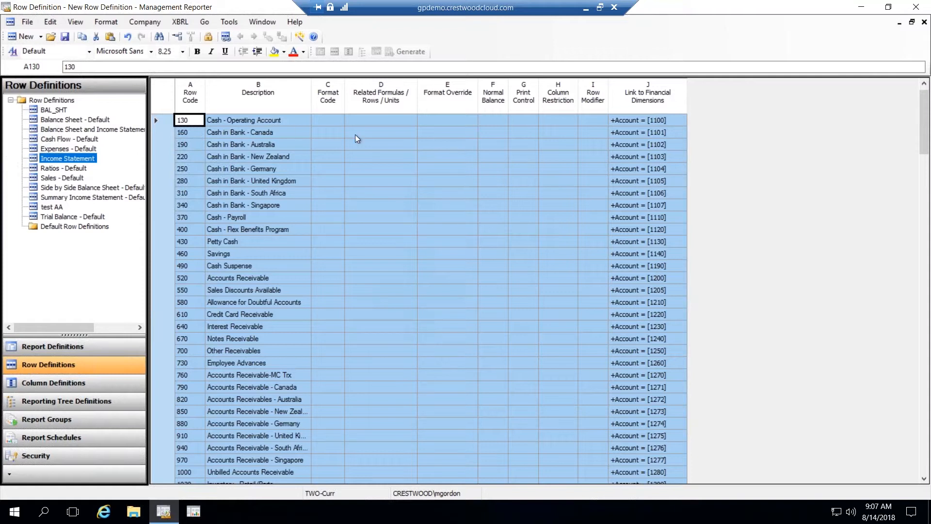
# Step: Shorten the description of row 130 to "Cash"
pyautogui.click(264, 120)
pyautogui.click(192, 64)
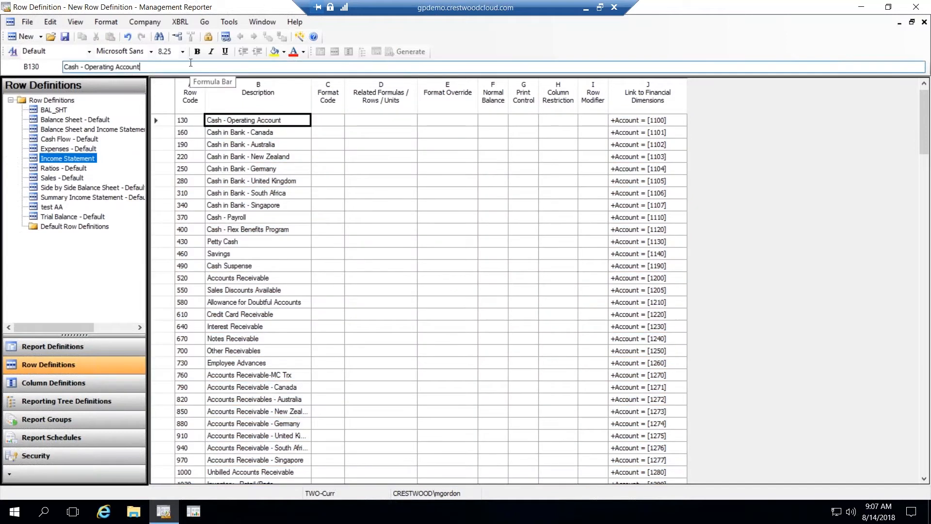
pyautogui.press('BackSpace')
pyautogui.press('BackSpace')
pyautogui.press('BackSpace')
pyautogui.press('BackSpace')
pyautogui.press('BackSpace')
pyautogui.press('BackSpace')
pyautogui.press('BackSpace')
pyautogui.press('BackSpace')
pyautogui.press('BackSpace')
pyautogui.press('BackSpace')
pyautogui.press('BackSpace')
pyautogui.press('BackSpace')
pyautogui.press('BackSpace')
pyautogui.press('BackSpace')
pyautogui.press('BackSpace')
pyautogui.press('BackSpace')
pyautogui.press('BackSpace')
pyautogui.press('BackSpace')
pyautogui.press('BackSpace')
pyautogui.press('BackSpace')
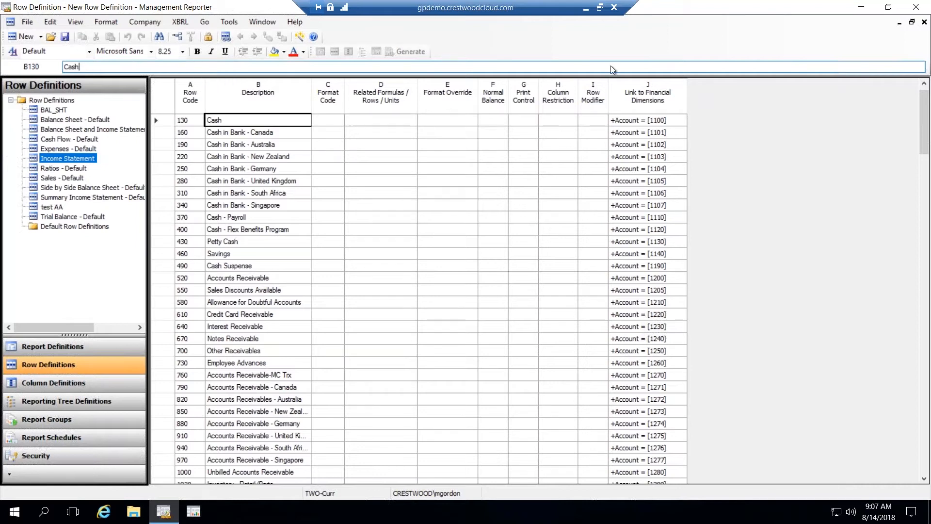
# Step: Extend the Cash row's link to financial dimensions to the account range 1100 to 1190
pyautogui.click(653, 120)
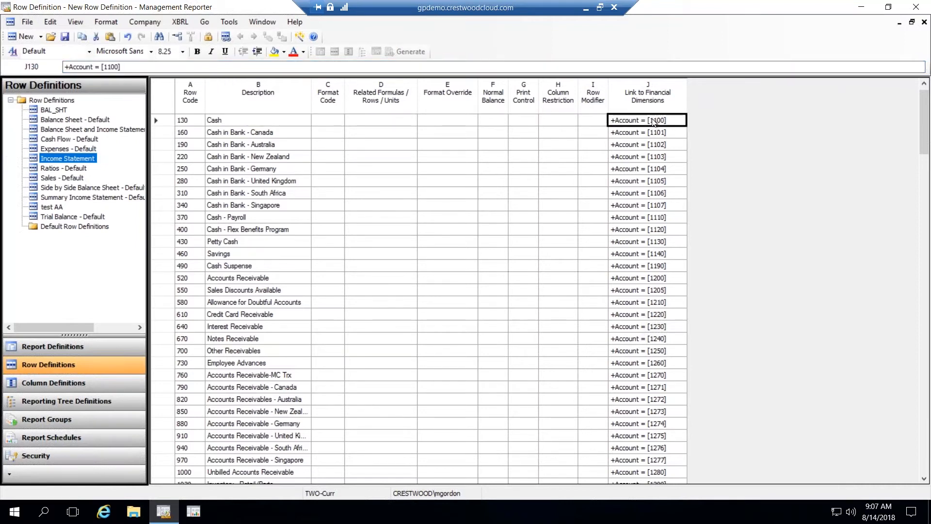
pyautogui.doubleClick(653, 121)
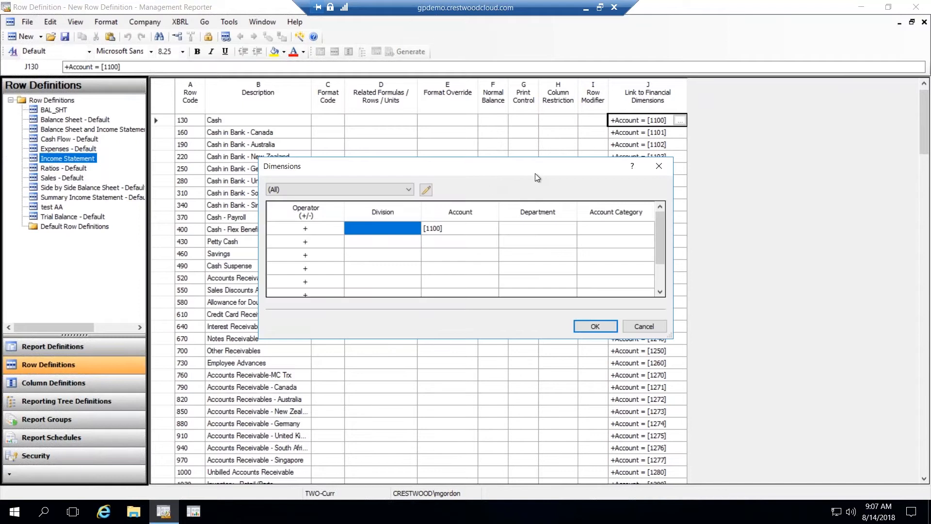
pyautogui.moveTo(536, 173); pyautogui.dragTo(382, 282)
pyautogui.click(327, 337)
pyautogui.click(328, 338)
pyautogui.doubleClick(327, 338)
pyautogui.click(405, 297)
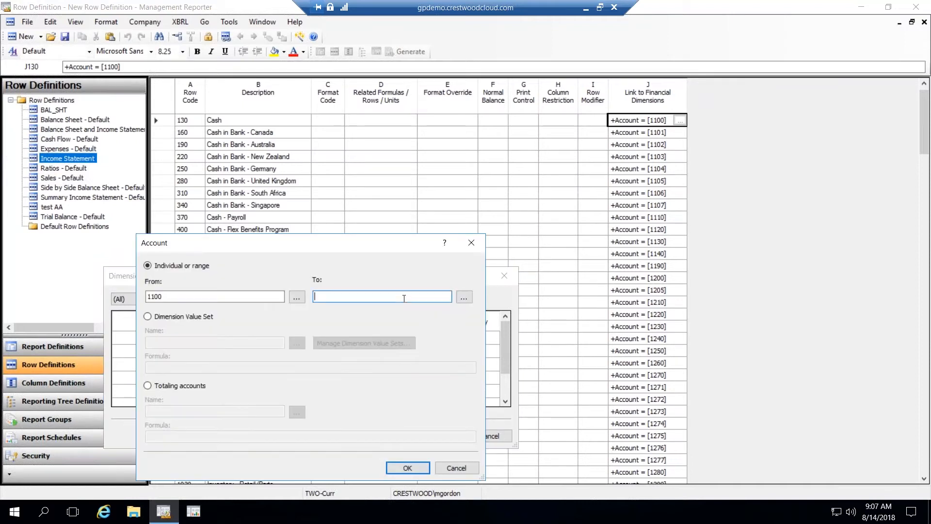
pyautogui.write('1190')
pyautogui.click(417, 467)
pyautogui.click(441, 436)
# Step: Delete the individual cash account rows 160 to 490, from Cash in Bank - Canada through Cash Suspense
pyautogui.moveTo(166, 132); pyautogui.dragTo(207, 266)
pyautogui.rightClick(405, 238)
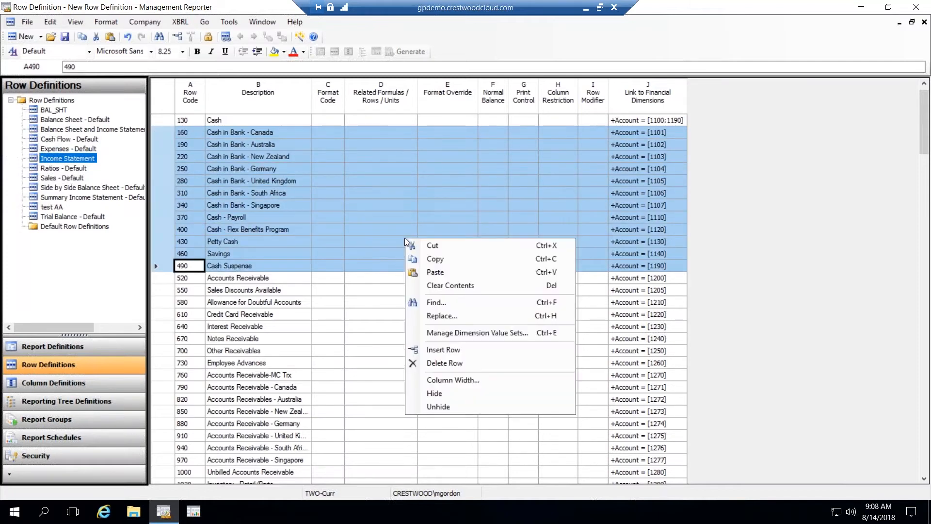
pyautogui.click(446, 363)
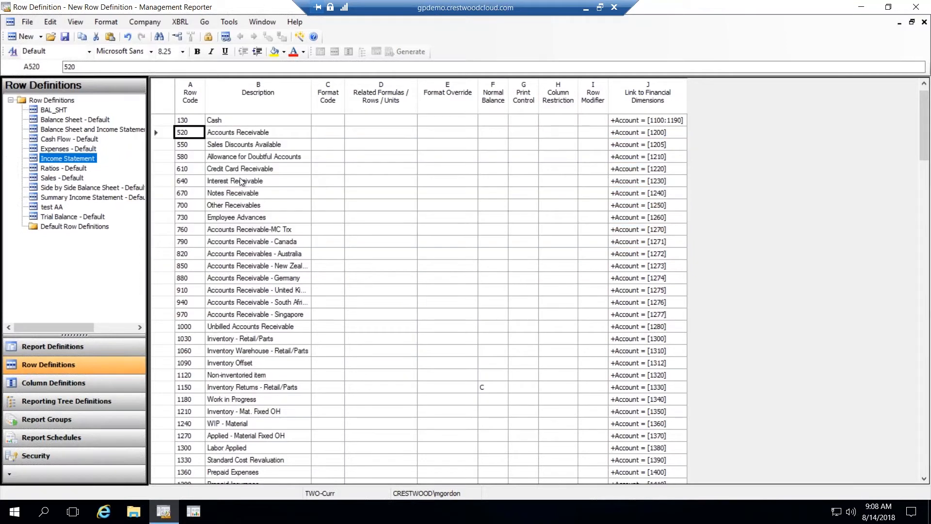
# Step: Renumber the row codes of the new row definition in increments of 30
pyautogui.click(53, 25)
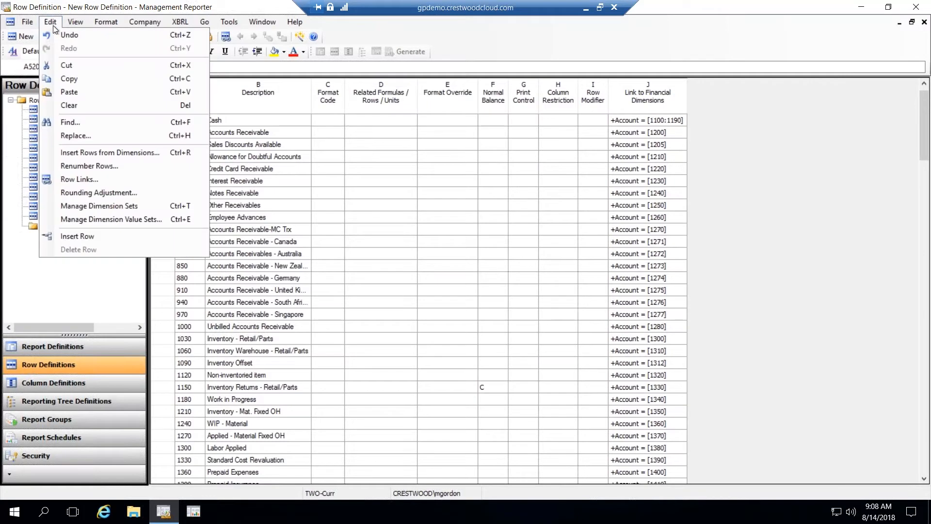
pyautogui.click(106, 170)
pyautogui.click(447, 287)
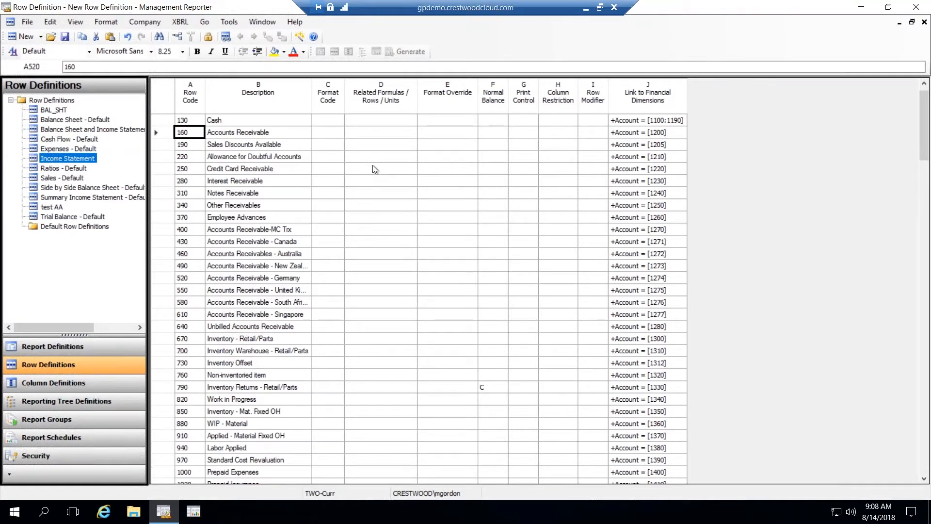
# Step: Open the BAL_SHT row definition to examine its finished layout, and return to the new row definition
pyautogui.click(222, 182)
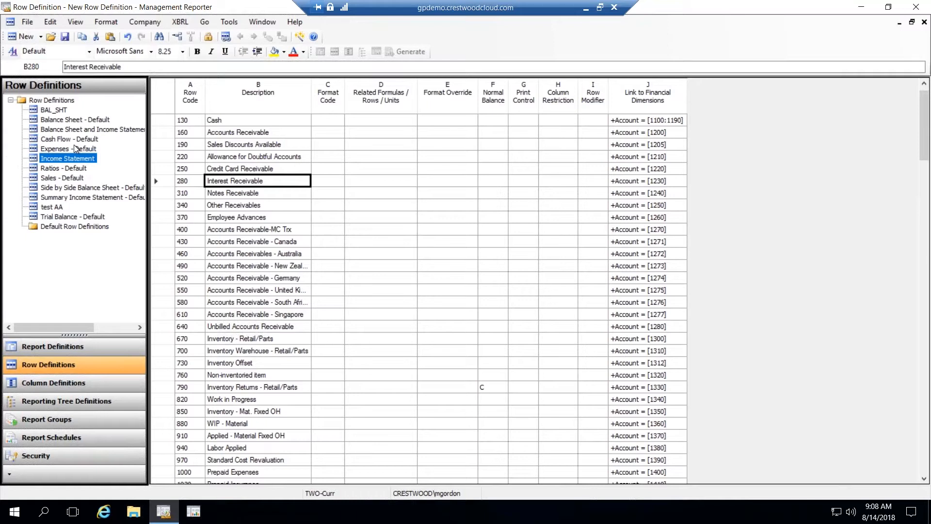
pyautogui.click(55, 110)
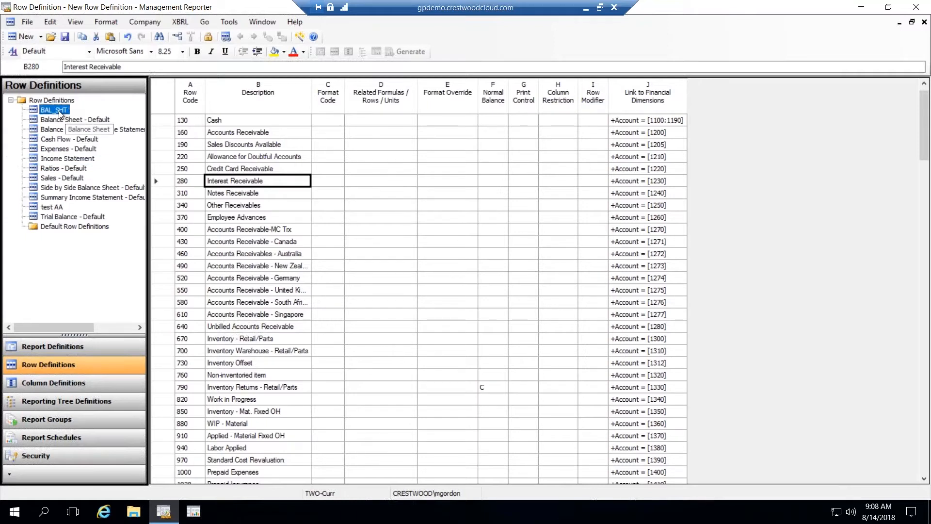
pyautogui.doubleClick(59, 112)
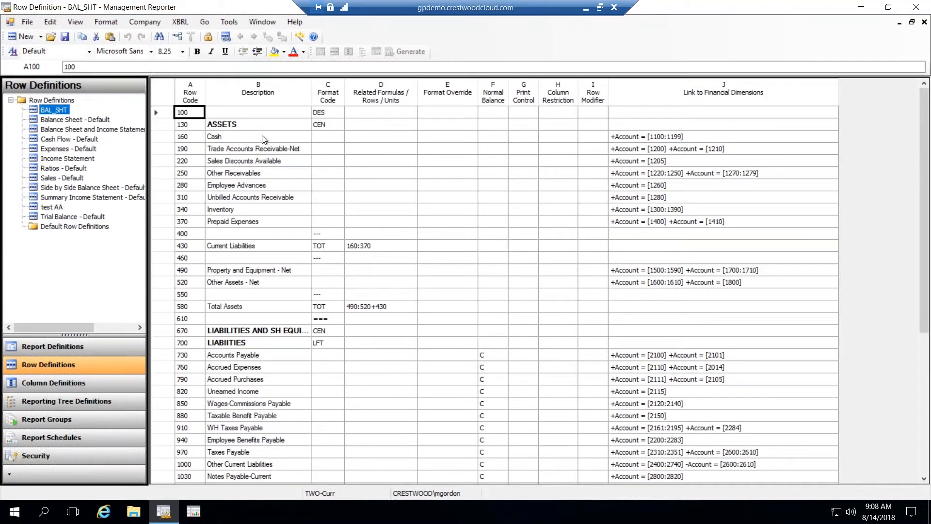
pyautogui.click(316, 407)
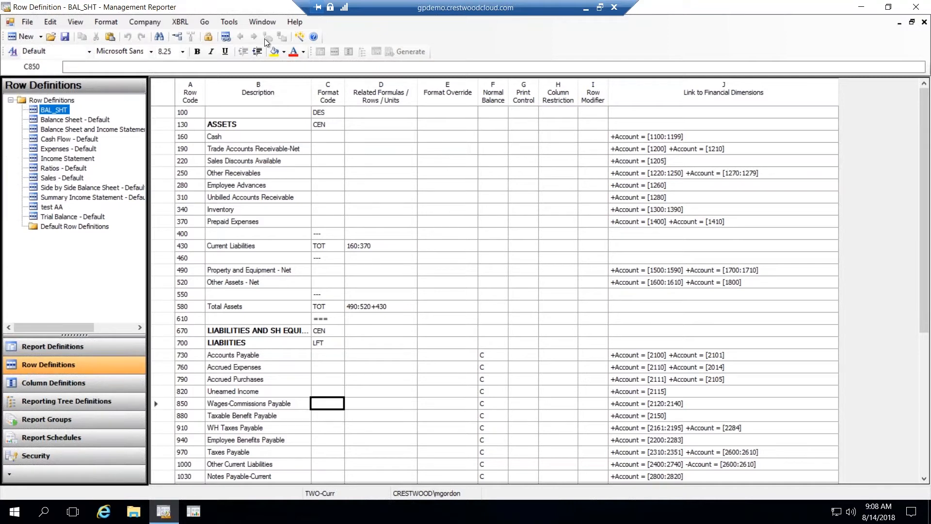
pyautogui.click(262, 22)
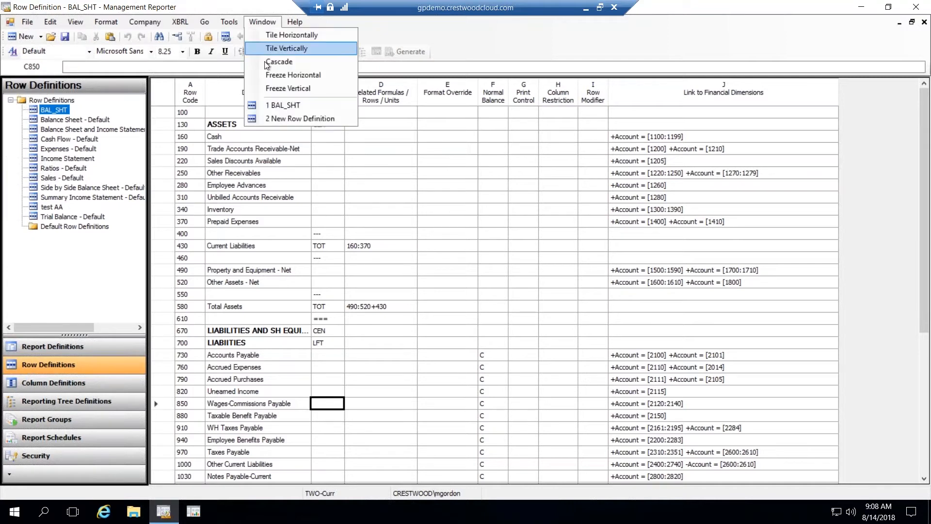
pyautogui.click(275, 119)
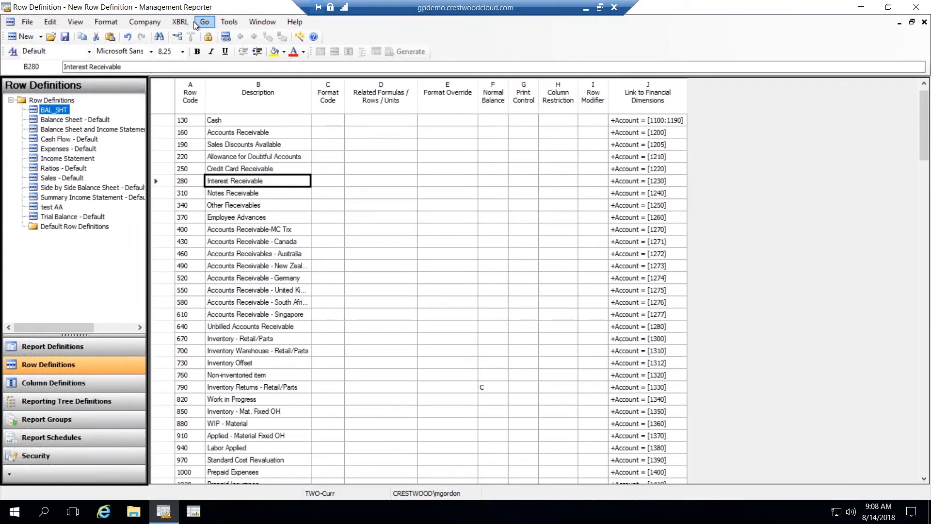
# Step: Switch to the BAL_SHT row definition and examine its format codes, underline rows and total formulas from ASSETS through Total Liabilities and SH Equity
pyautogui.click(258, 25)
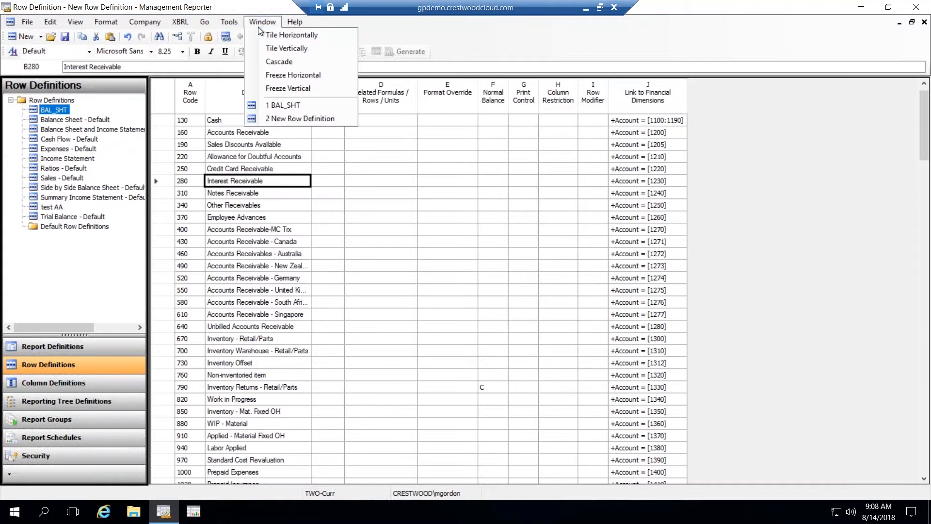
pyautogui.click(279, 109)
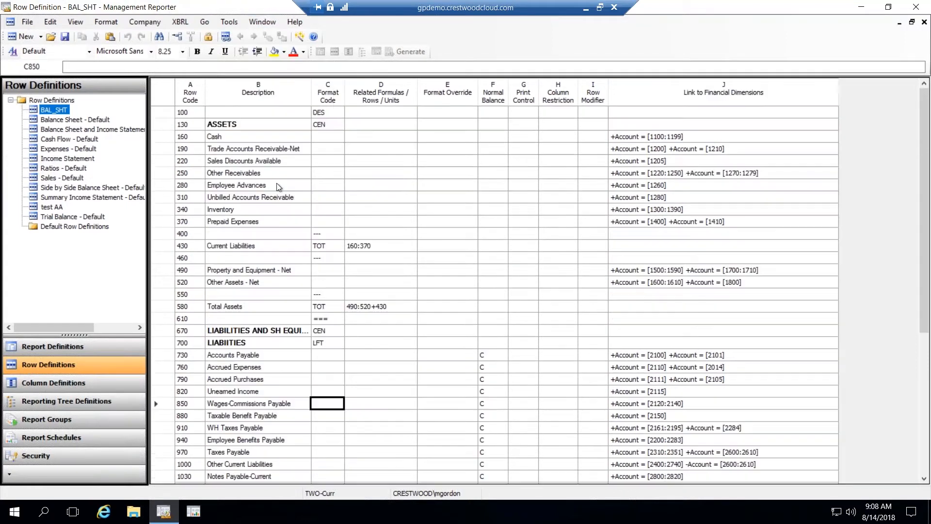
pyautogui.click(246, 127)
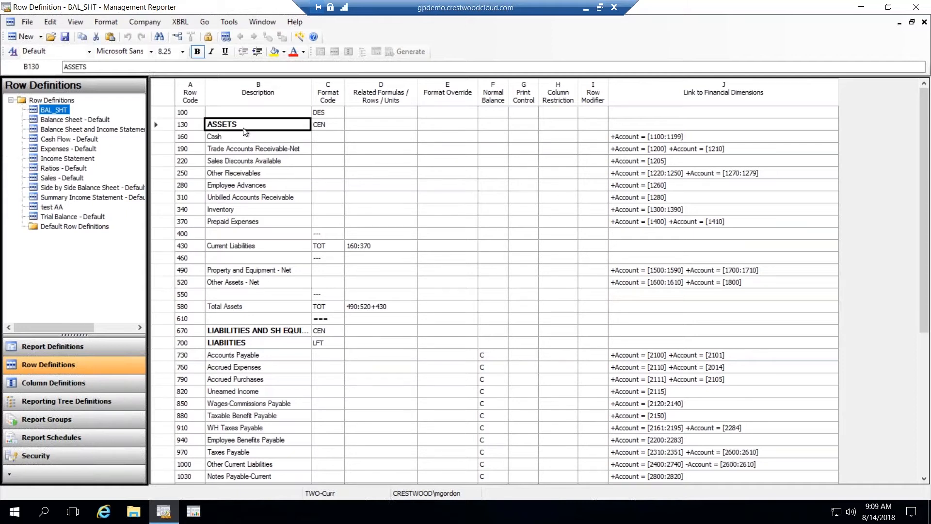
pyautogui.click(322, 124)
pyautogui.click(295, 129)
pyautogui.click(324, 234)
pyautogui.click(373, 248)
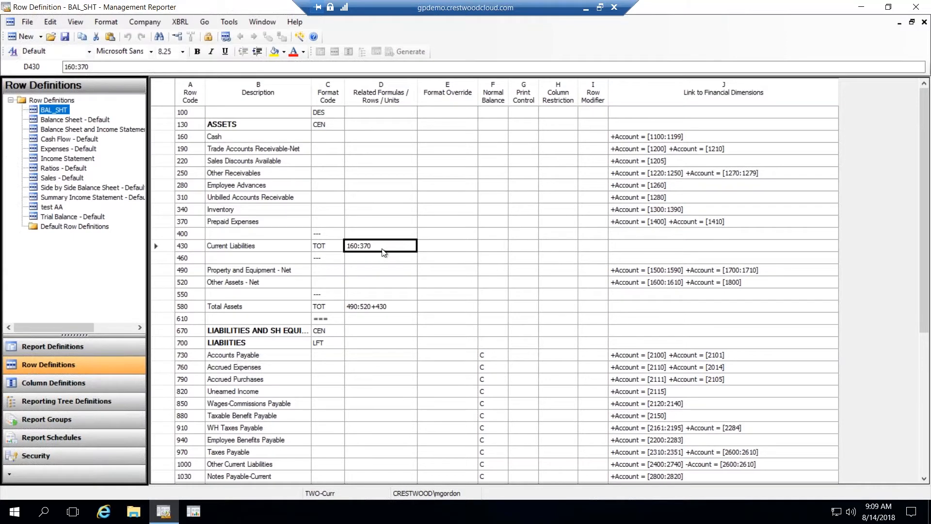
pyautogui.click(370, 321)
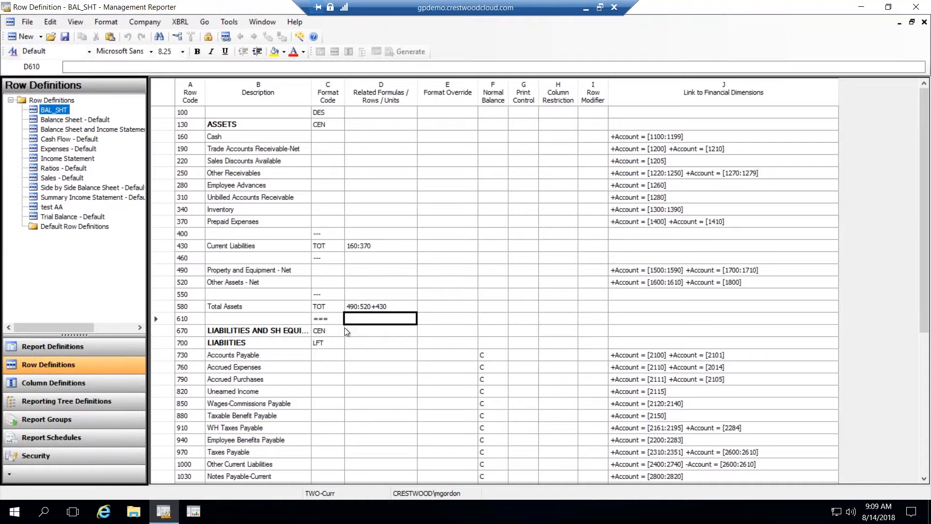
pyautogui.click(323, 345)
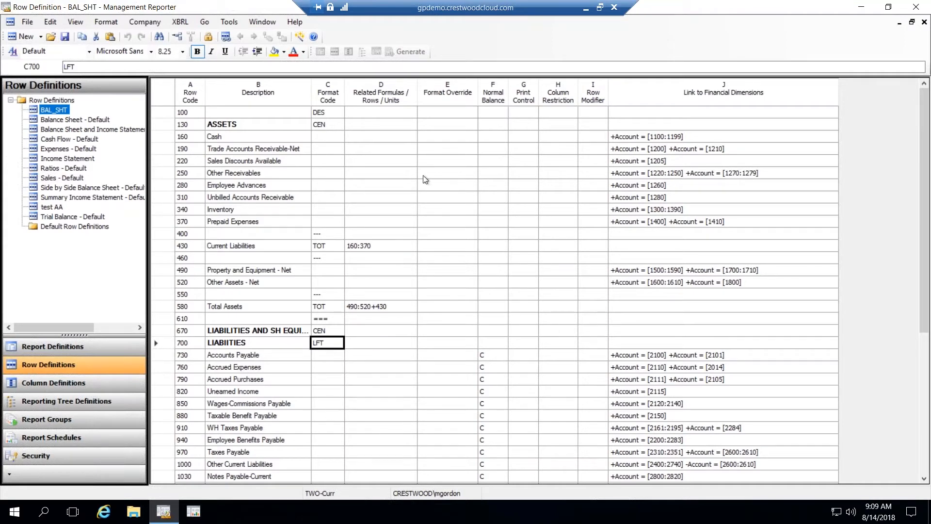
pyautogui.click(925, 473)
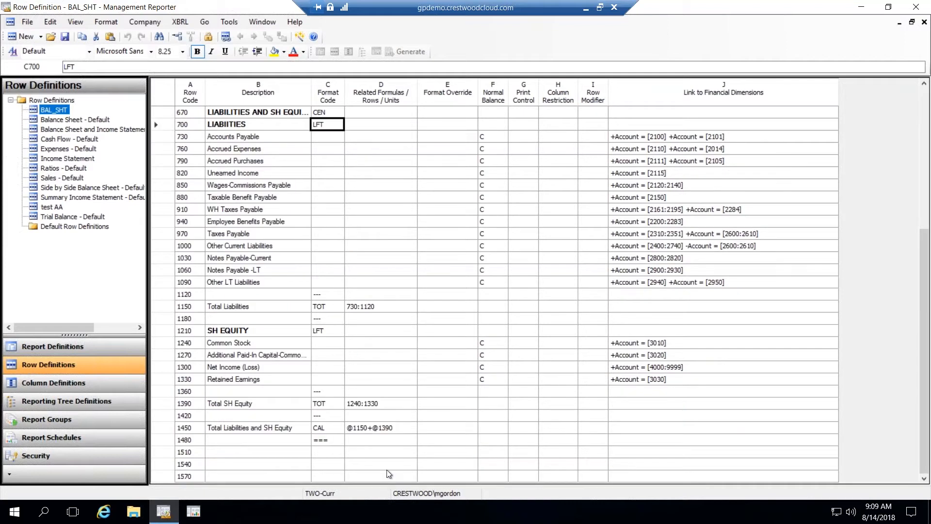
pyautogui.click(375, 439)
pyautogui.click(378, 427)
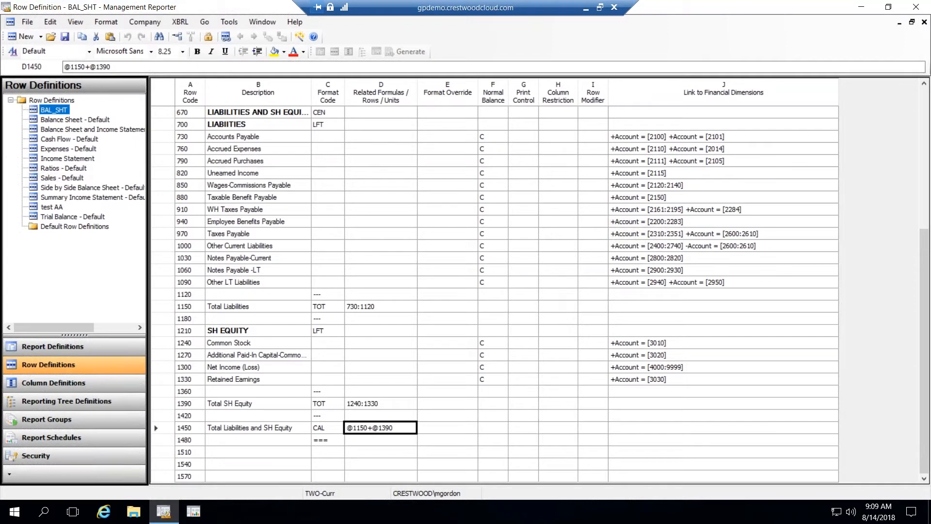
# Step: Close the BAL_SHT row definition, keeping the new row definition open
pyautogui.click(27, 22)
pyautogui.click(38, 59)
pyautogui.click(19, 23)
pyautogui.click(47, 65)
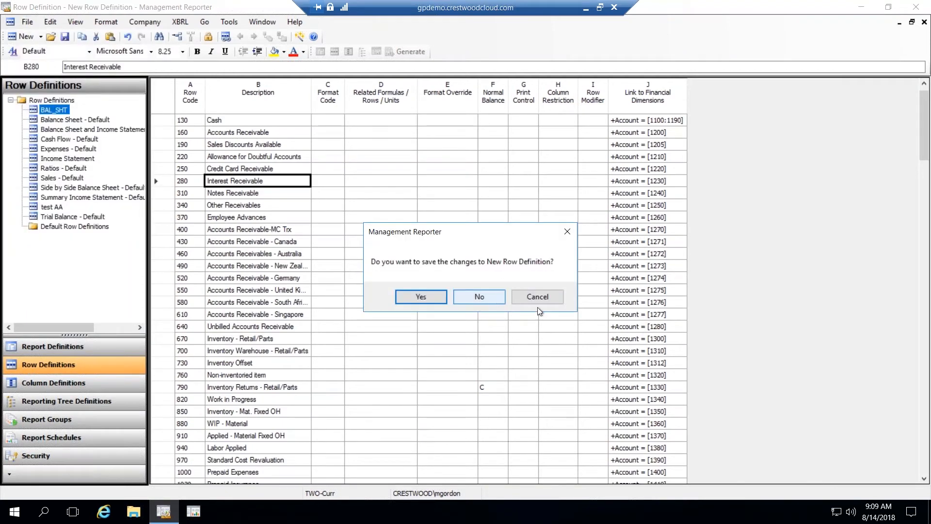
pyautogui.click(480, 389)
pyautogui.click(537, 296)
# Step: Examine the normal balance options for the Inventory Returns - Retail/Parts row
pyautogui.click(494, 395)
pyautogui.click(494, 390)
pyautogui.click(499, 389)
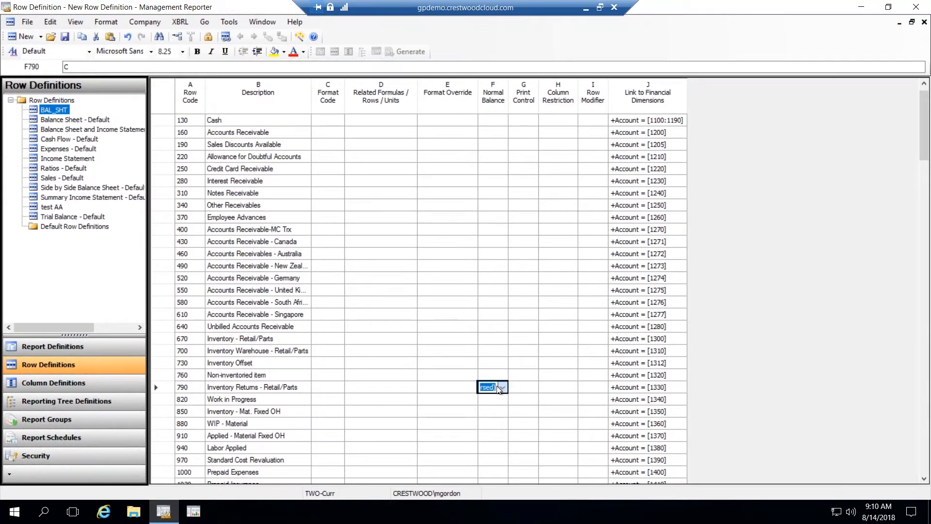
pyautogui.click(502, 388)
pyautogui.click(505, 398)
pyautogui.click(510, 381)
# Step: Close the new row definition without saving its changes
pyautogui.click(27, 22)
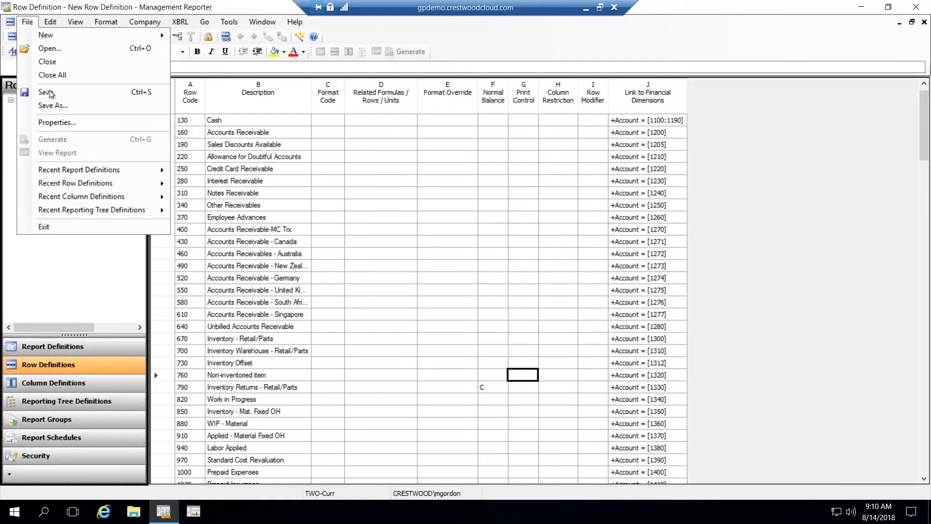
pyautogui.click(53, 62)
pyautogui.click(487, 295)
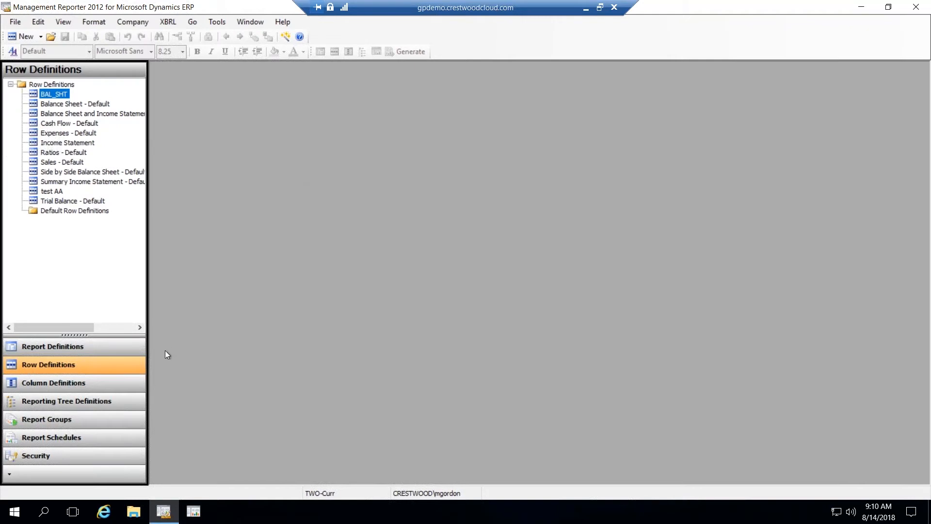
# Step: Go past the column definitions to the reporting tree definitions and create a new reporting tree definition
pyautogui.click(80, 383)
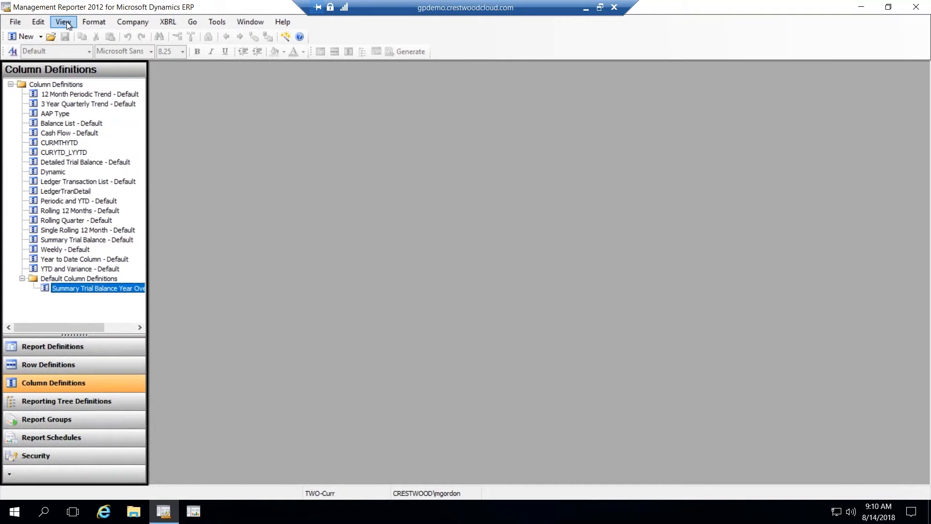
pyautogui.click(38, 22)
pyautogui.click(66, 401)
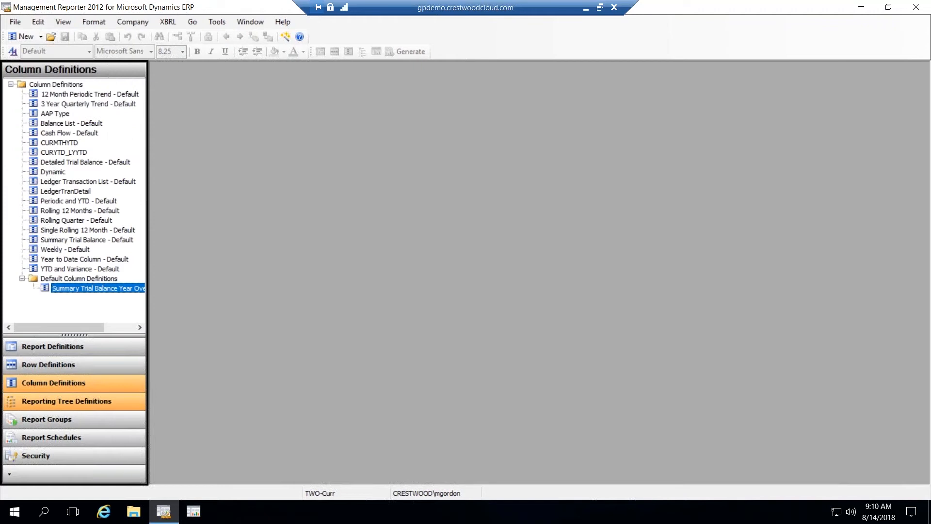
pyautogui.click(39, 22)
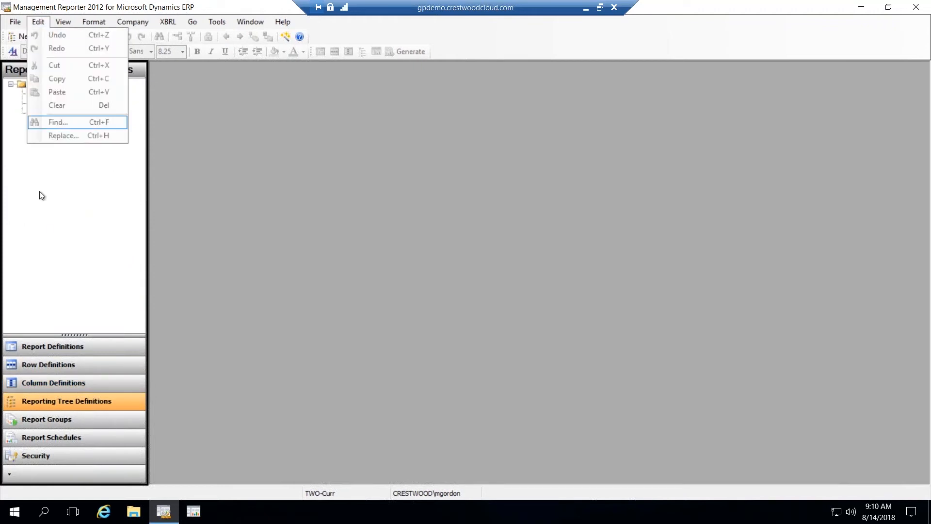
pyautogui.click(15, 21)
pyautogui.moveTo(15, 39)
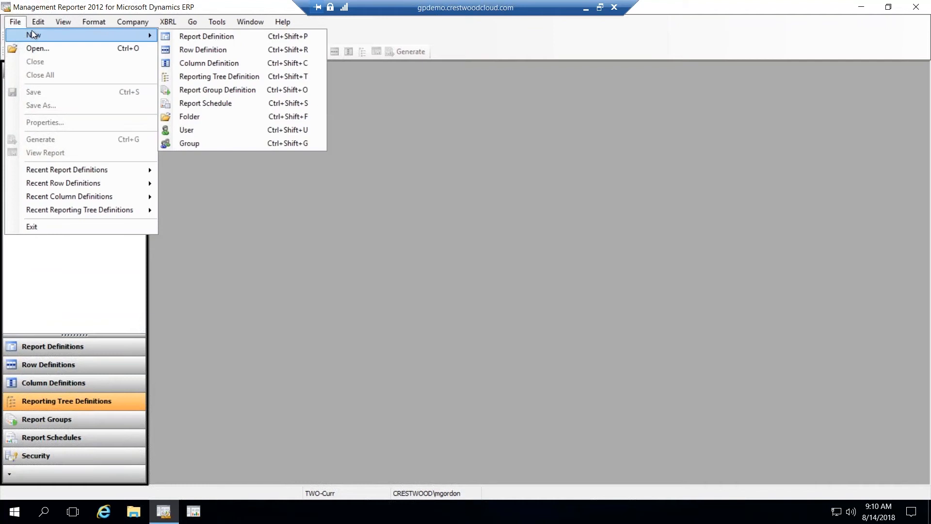
pyautogui.click(31, 37)
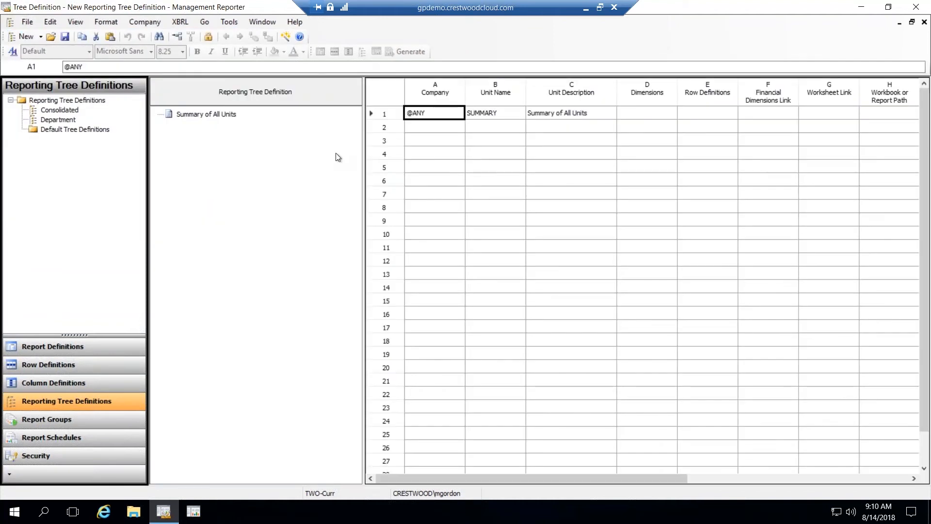
# Step: Start inserting reporting units from dimensions and exclude Account Category, keeping Division and Department included
pyautogui.click(54, 23)
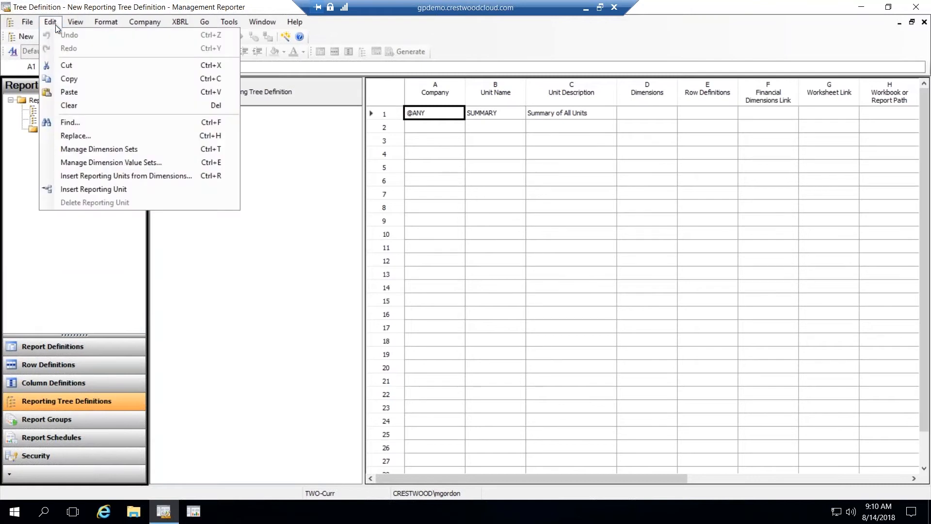
pyautogui.click(109, 176)
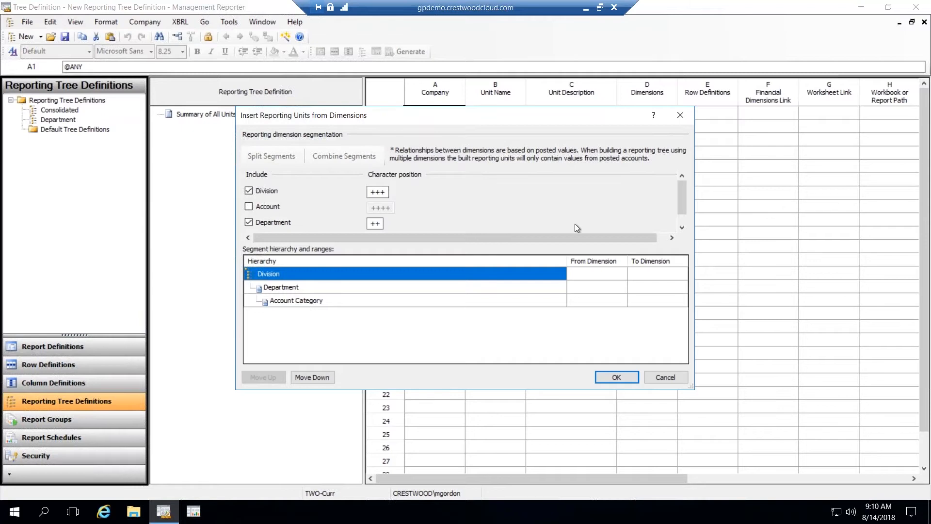
pyautogui.click(683, 220)
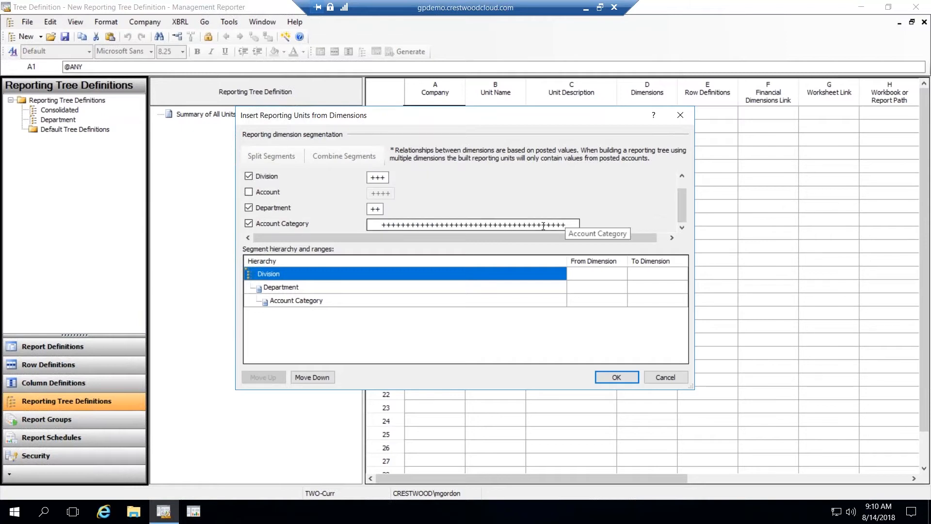
pyautogui.click(248, 223)
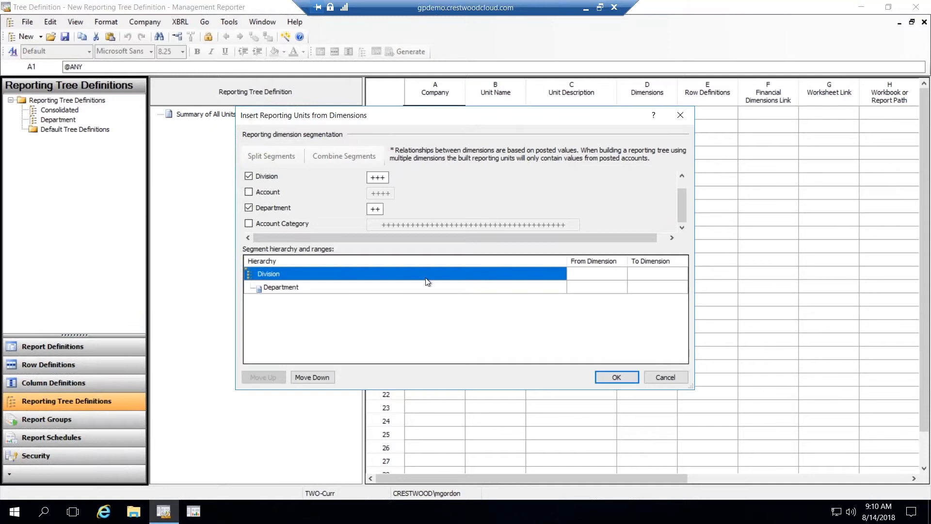
pyautogui.click(682, 176)
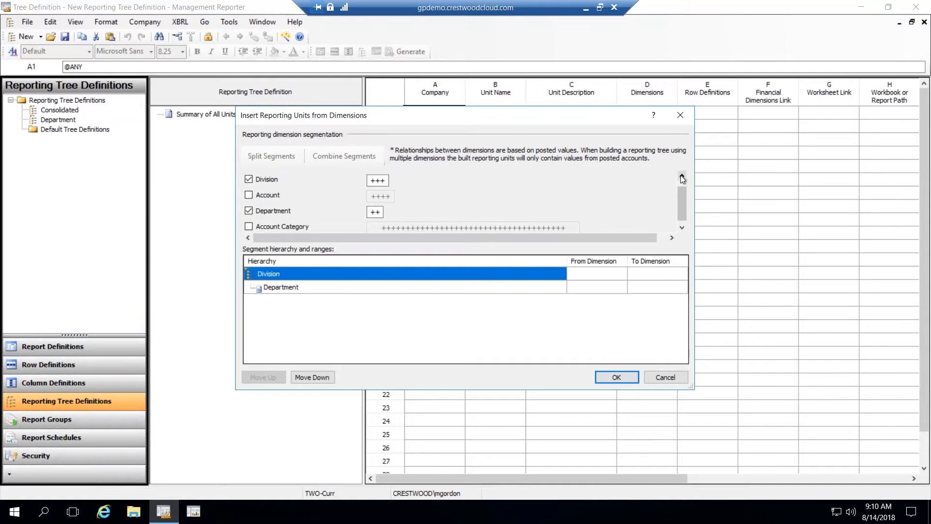
# Step: Insert the reporting units with Department beneath Division, leaving the from and to dimension ranges empty
pyautogui.click(325, 286)
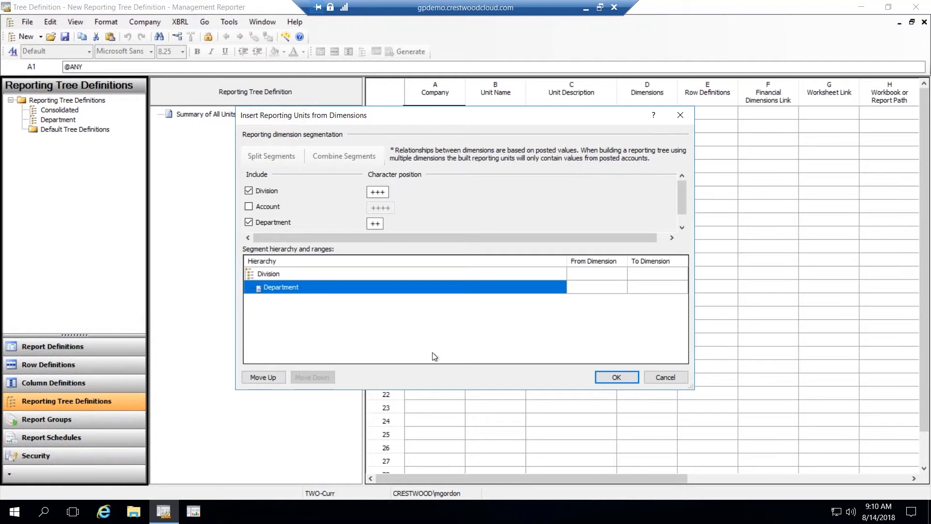
pyautogui.click(617, 276)
pyautogui.click(659, 278)
pyautogui.click(616, 286)
pyautogui.click(651, 290)
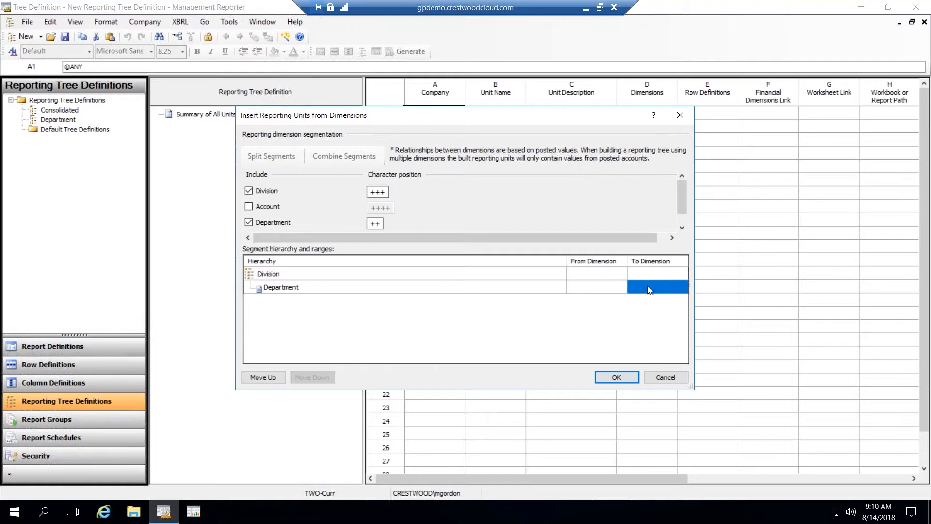
pyautogui.click(605, 377)
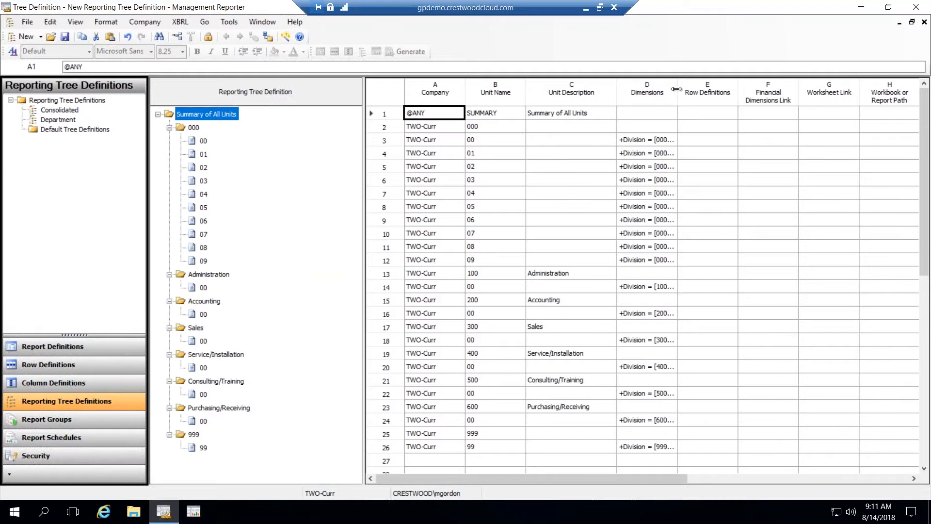
# Step: Widen the Dimensions column and examine the division and department combinations of the generated reporting units
pyautogui.moveTo(678, 89); pyautogui.dragTo(749, 85)
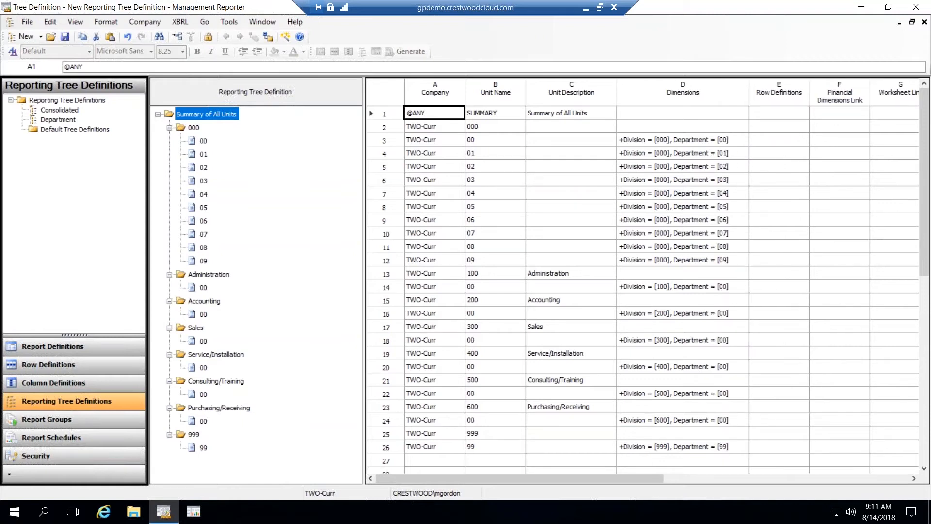
pyautogui.click(666, 144)
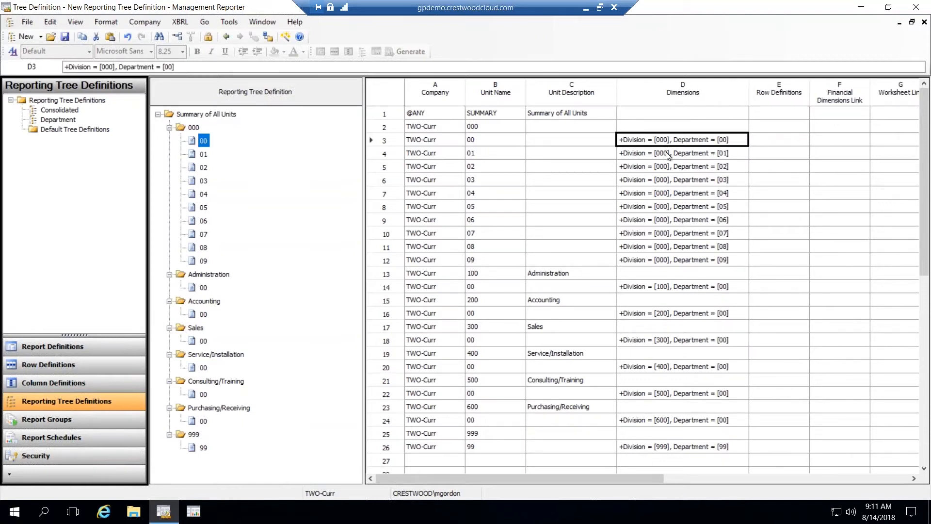
pyautogui.click(668, 154)
pyautogui.click(668, 261)
pyautogui.click(656, 289)
pyautogui.click(650, 328)
pyautogui.click(646, 379)
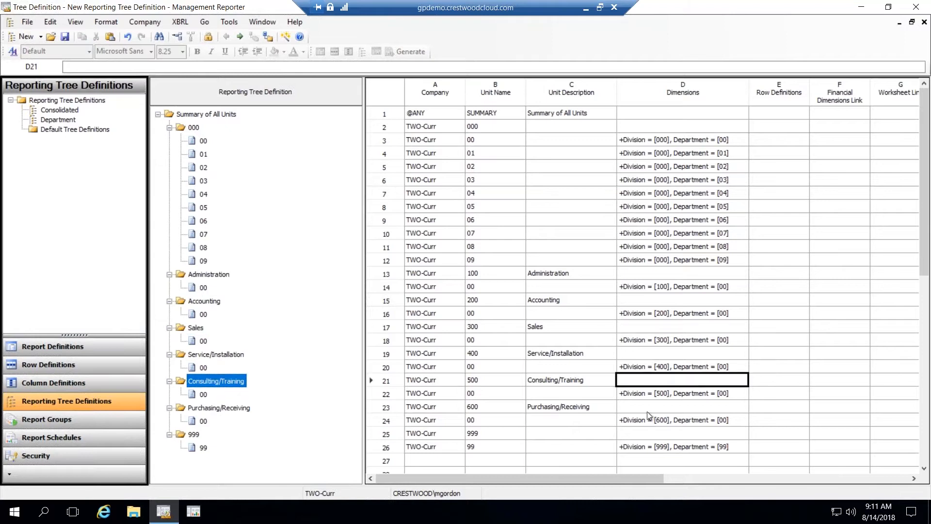
pyautogui.click(651, 433)
pyautogui.click(665, 264)
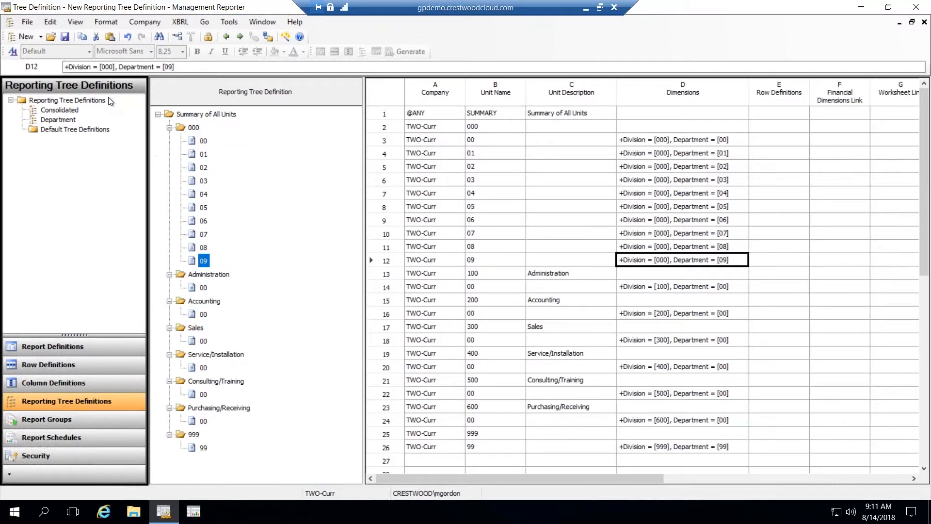
# Step: Close the new reporting tree definition without saving its changes
pyautogui.click(30, 22)
pyautogui.click(55, 67)
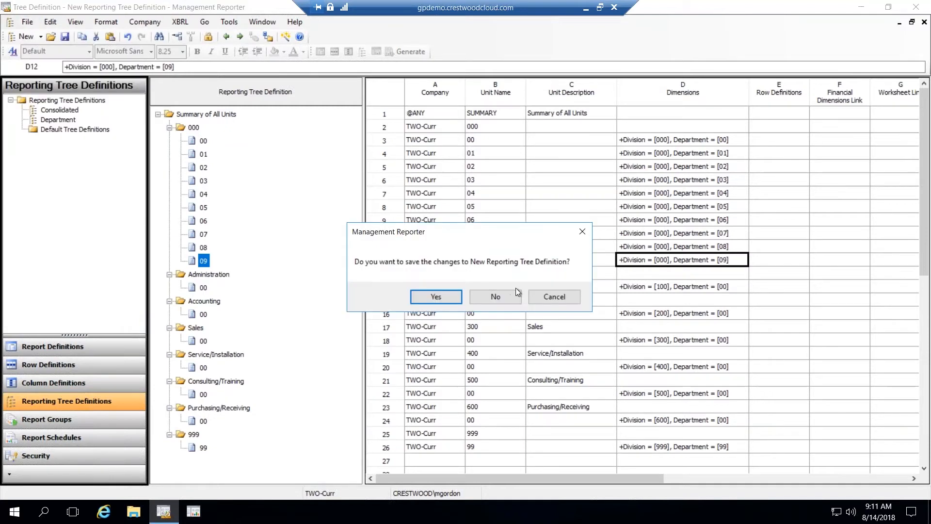
pyautogui.click(503, 297)
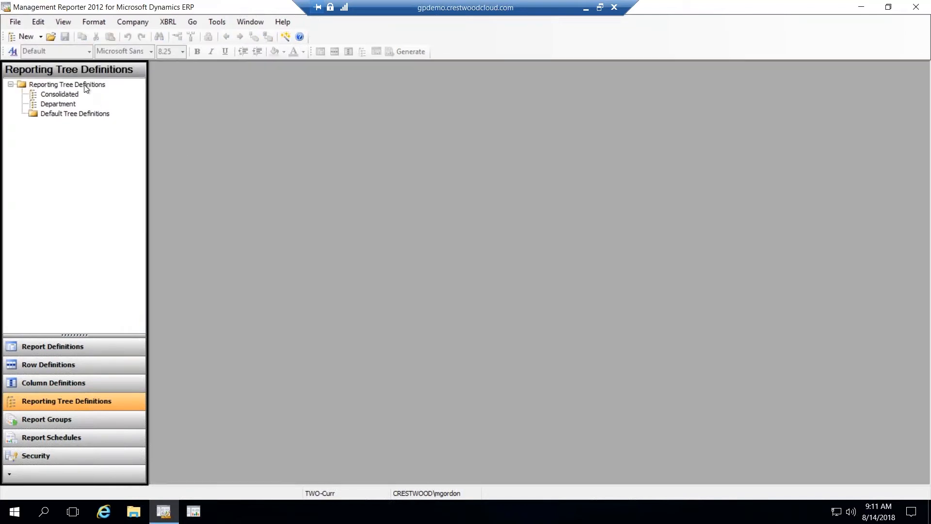
# Step: Create a new reporting tree definition and start inserting reporting units from dimensions, excluding Account Category from the hierarchy
pyautogui.click(31, 41)
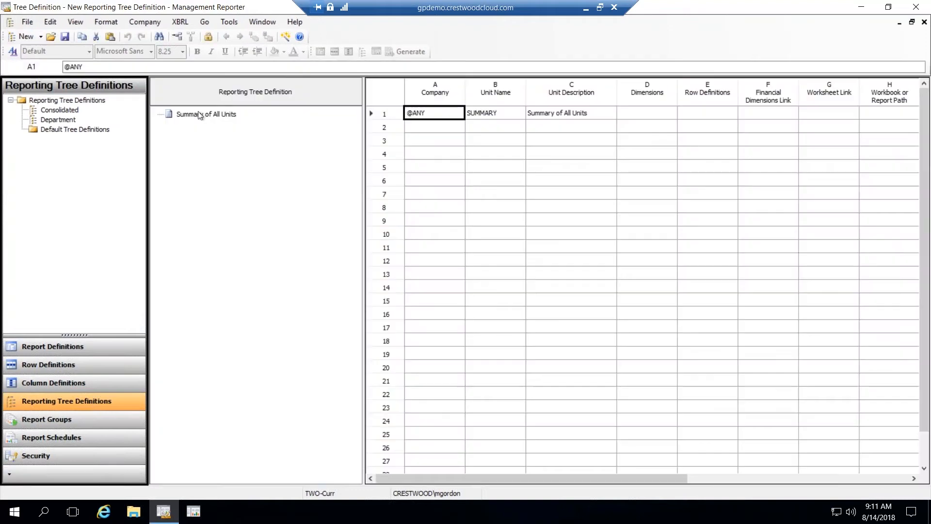
pyautogui.click(50, 22)
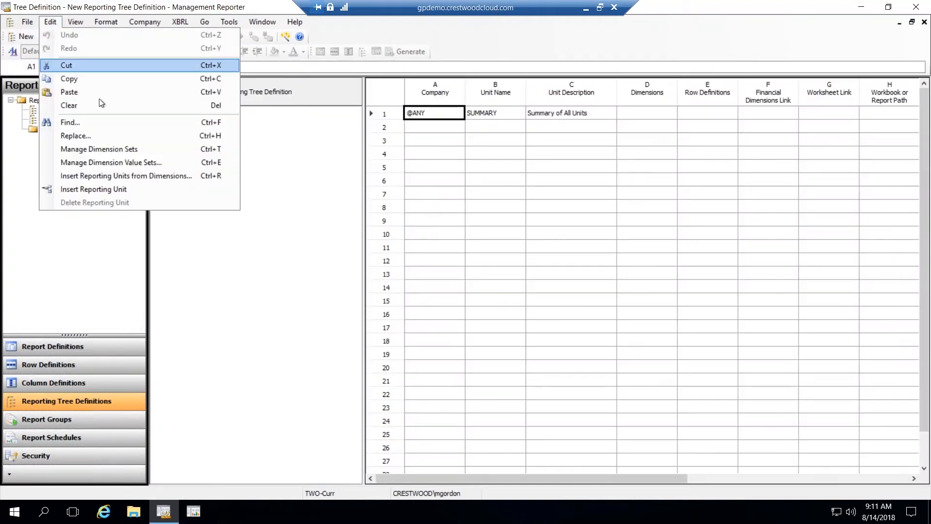
pyautogui.click(130, 177)
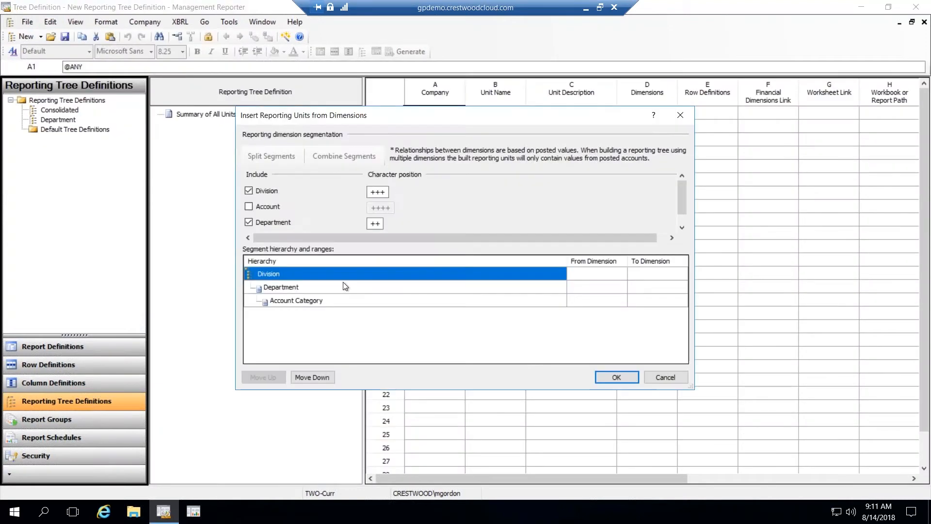
pyautogui.click(682, 224)
pyautogui.click(682, 226)
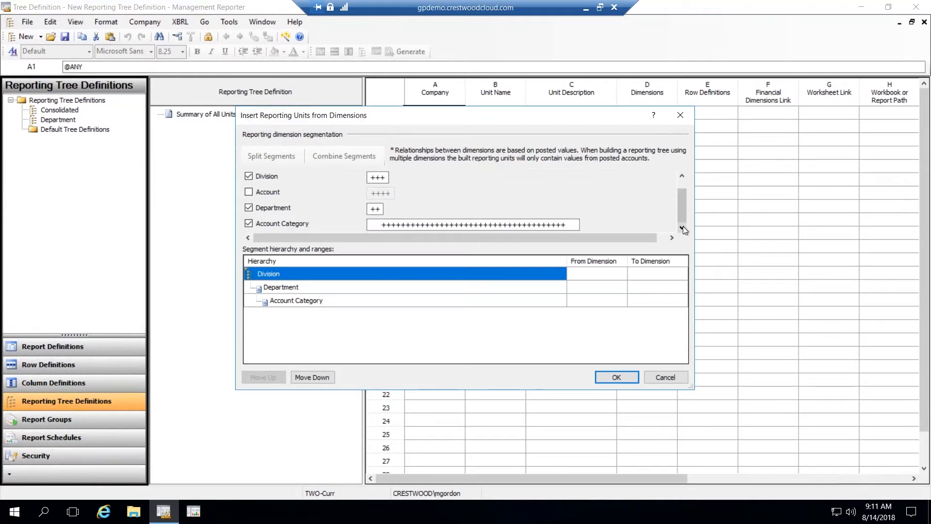
pyautogui.click(249, 224)
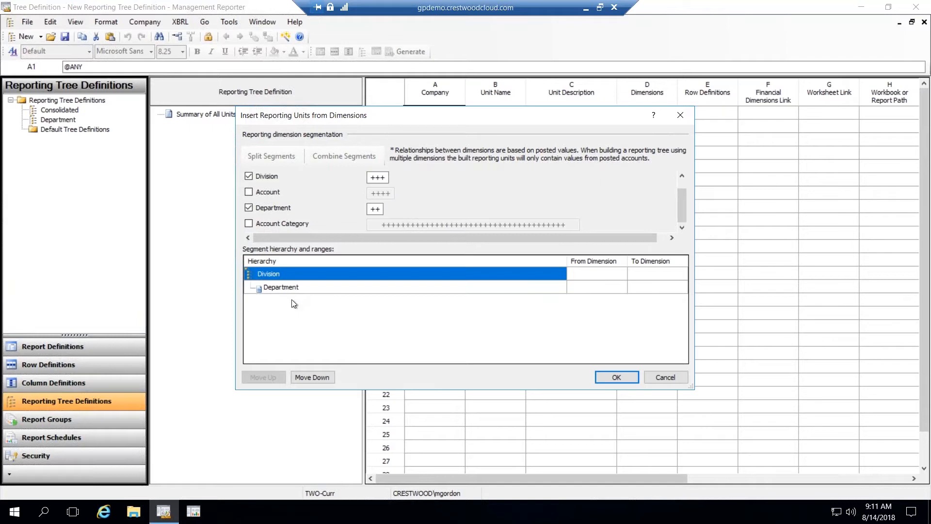
# Step: Move Department above Division in the segment hierarchy and insert the reporting units
pyautogui.click(293, 290)
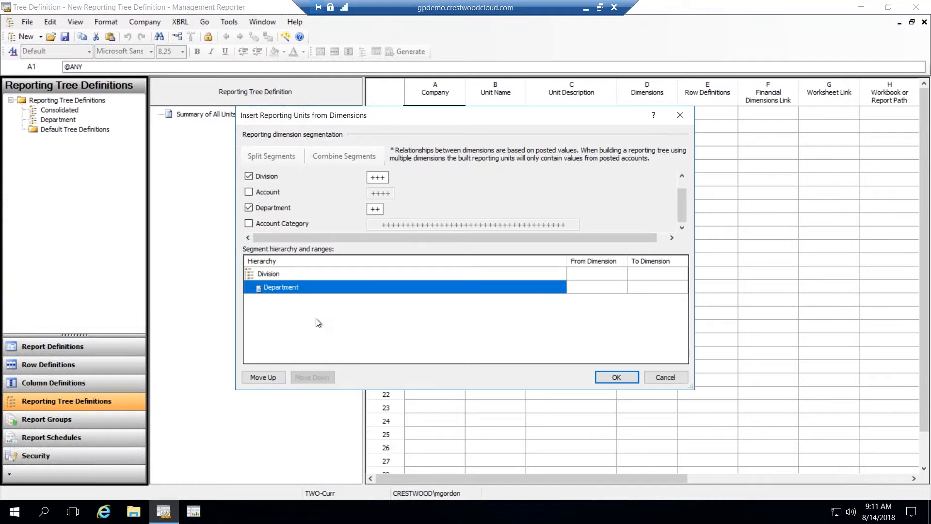
pyautogui.click(275, 375)
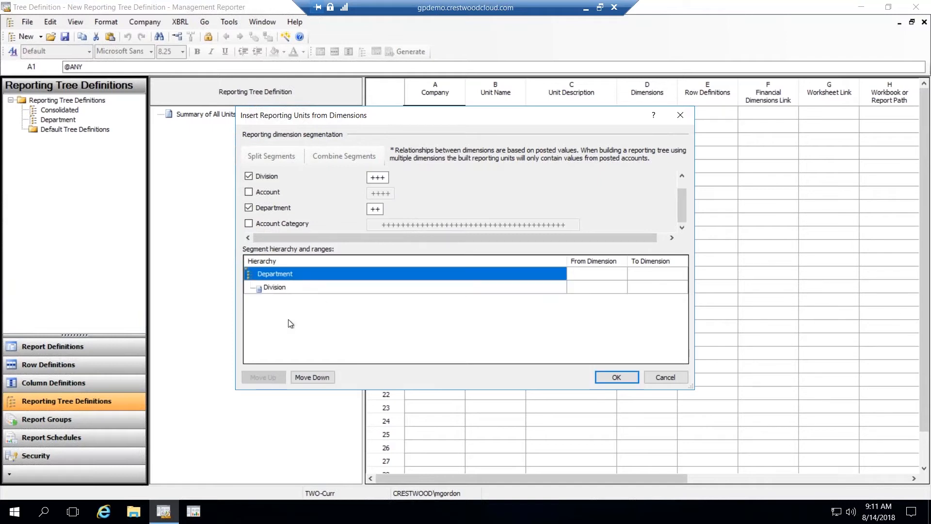
pyautogui.click(304, 288)
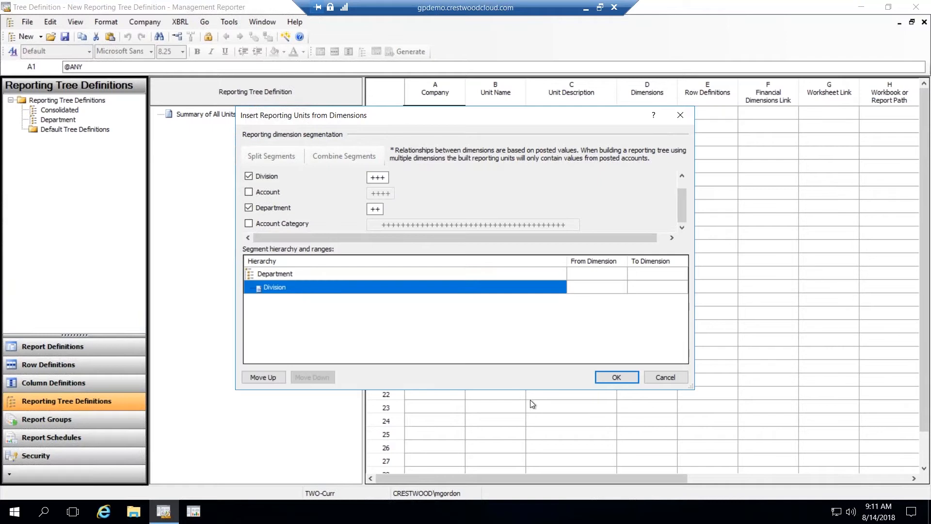
pyautogui.click(616, 377)
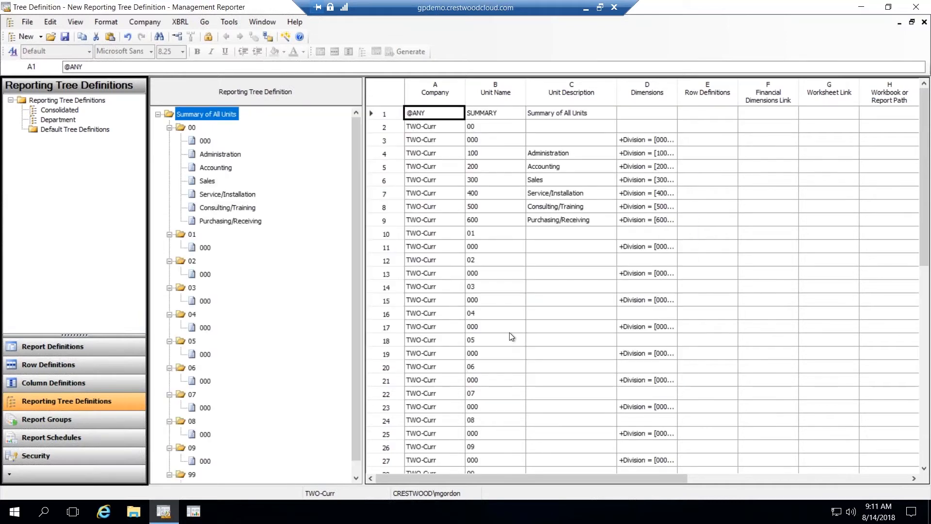
# Step: Widen the Dimensions column and examine how the divisions are grouped beneath each department
pyautogui.moveTo(678, 96); pyautogui.dragTo(761, 97)
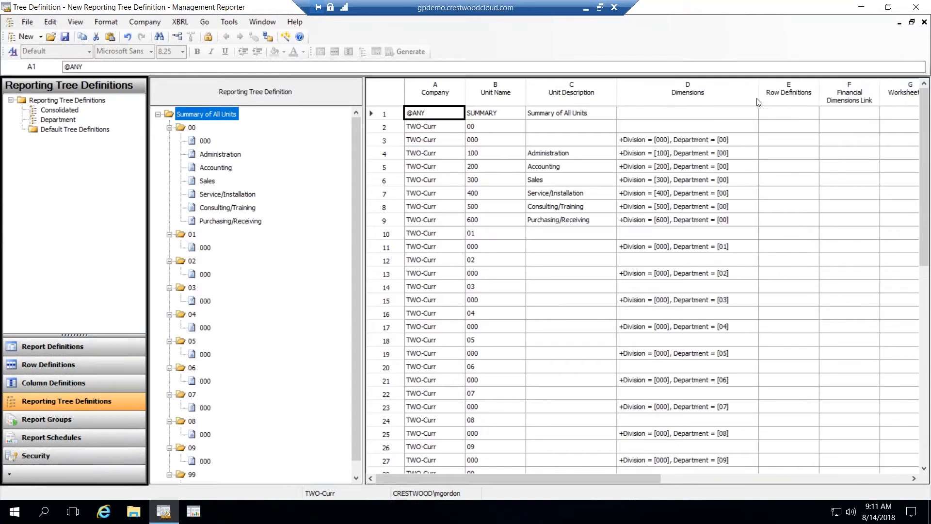
pyautogui.click(647, 220)
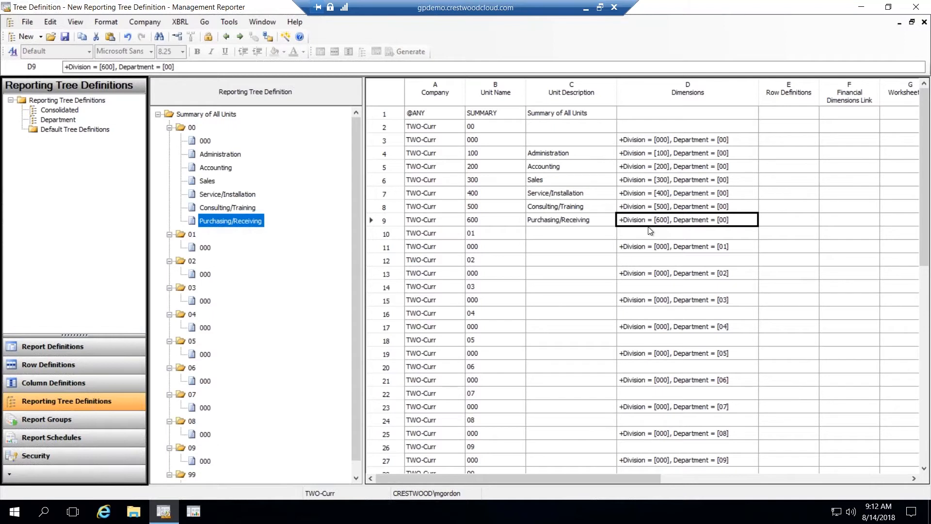
pyautogui.click(642, 357)
pyautogui.click(641, 396)
pyautogui.click(640, 434)
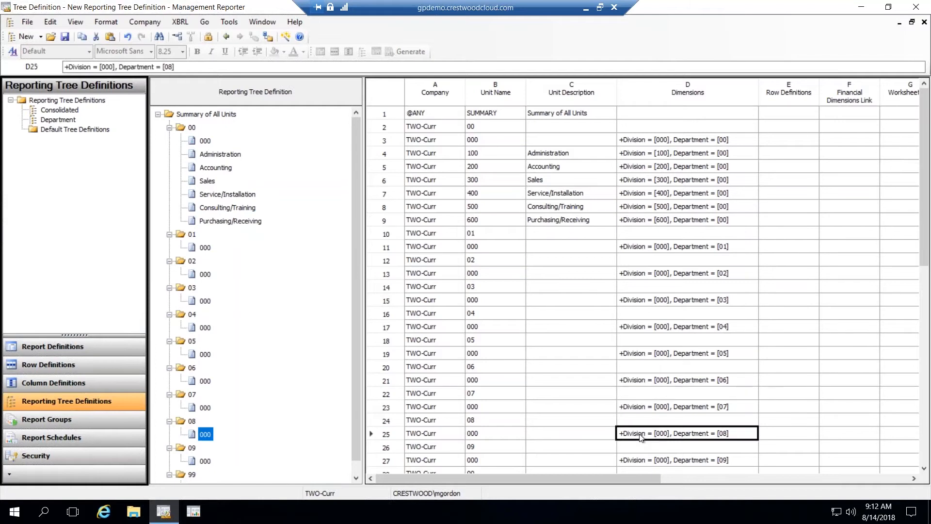
# Step: Close the department-first reporting tree definition without saving it
pyautogui.click(30, 26)
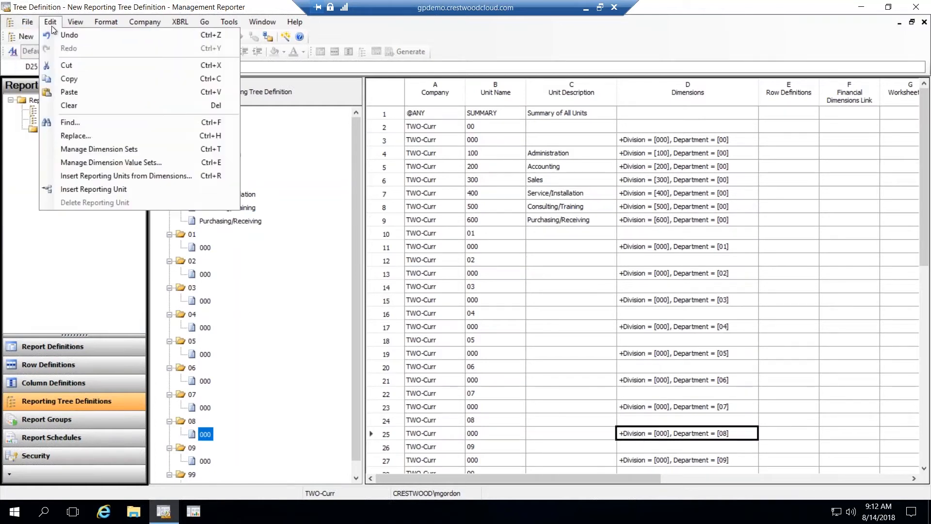
pyautogui.moveTo(25, 25)
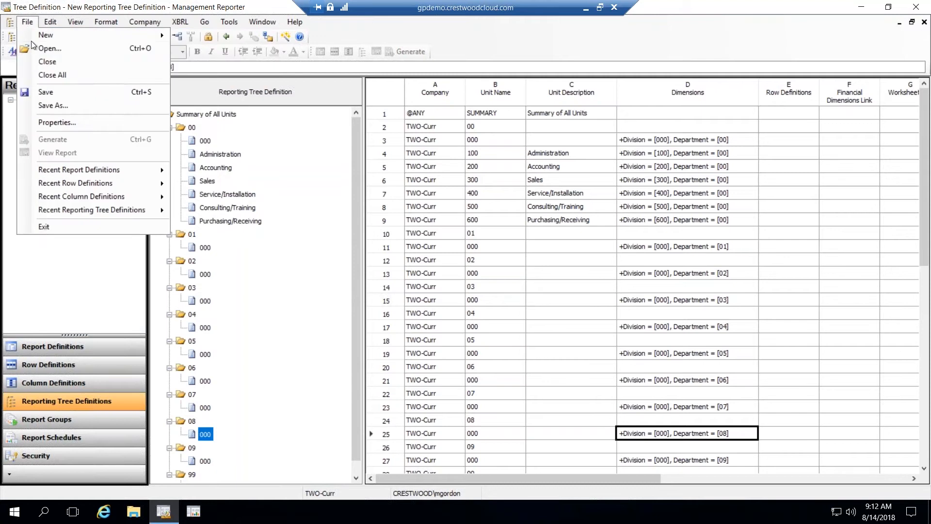
pyautogui.click(45, 67)
pyautogui.click(499, 295)
# Step: Create a new reporting tree definition and insert reporting units from Department only, excluding Division and Account Category
pyautogui.click(24, 36)
pyautogui.click(50, 22)
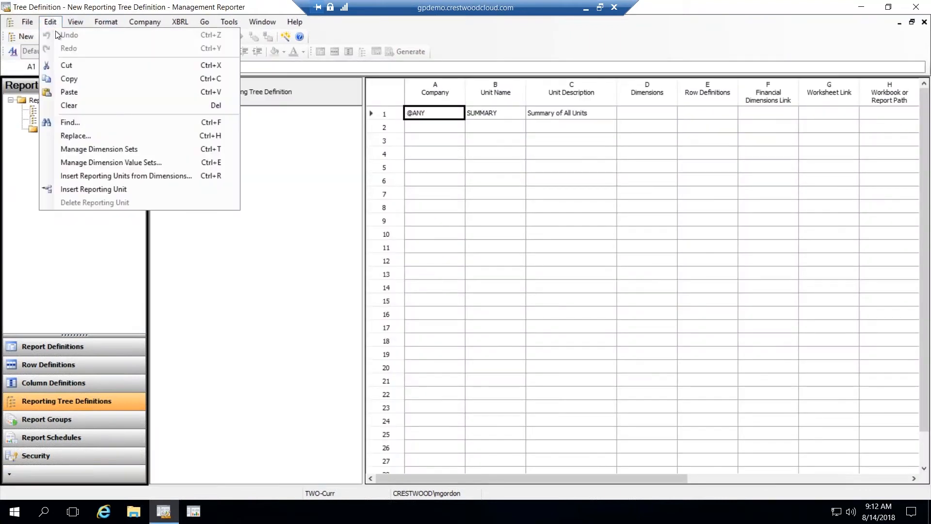
pyautogui.click(121, 176)
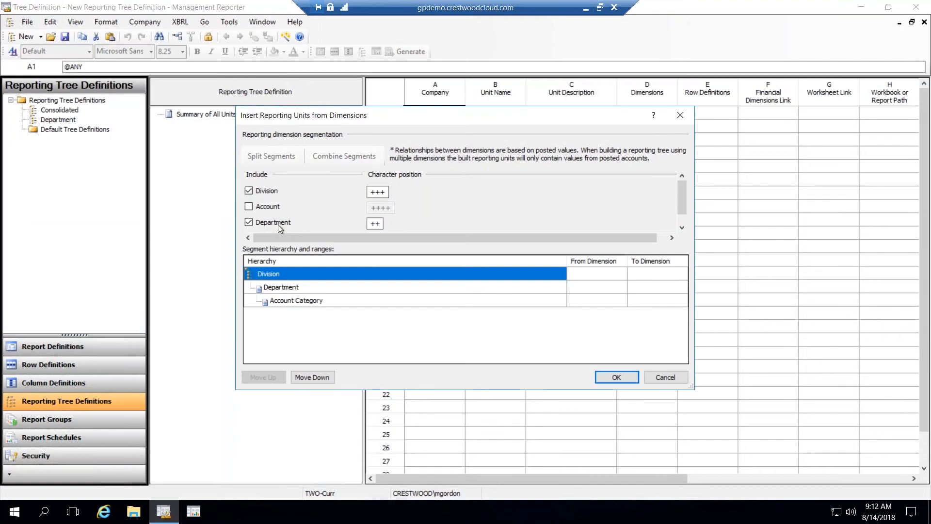
pyautogui.click(257, 192)
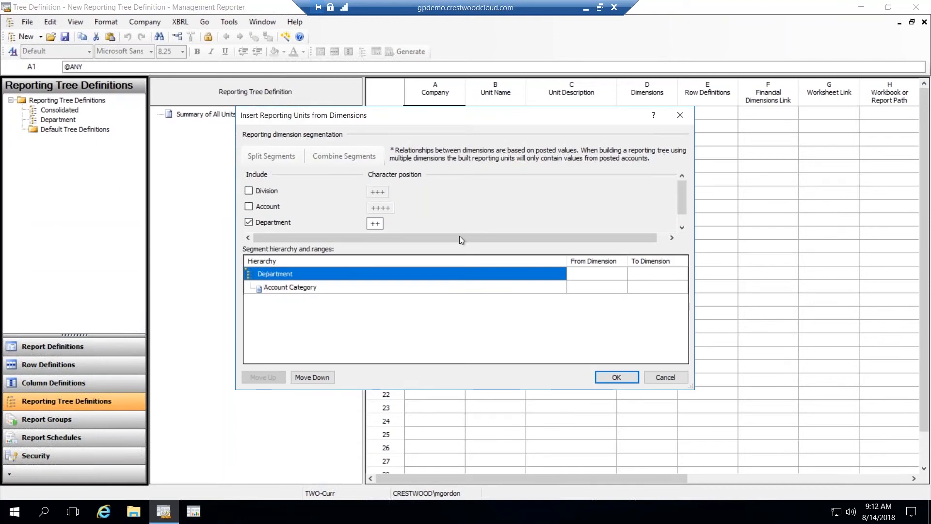
pyautogui.moveTo(681, 205); pyautogui.dragTo(681, 220)
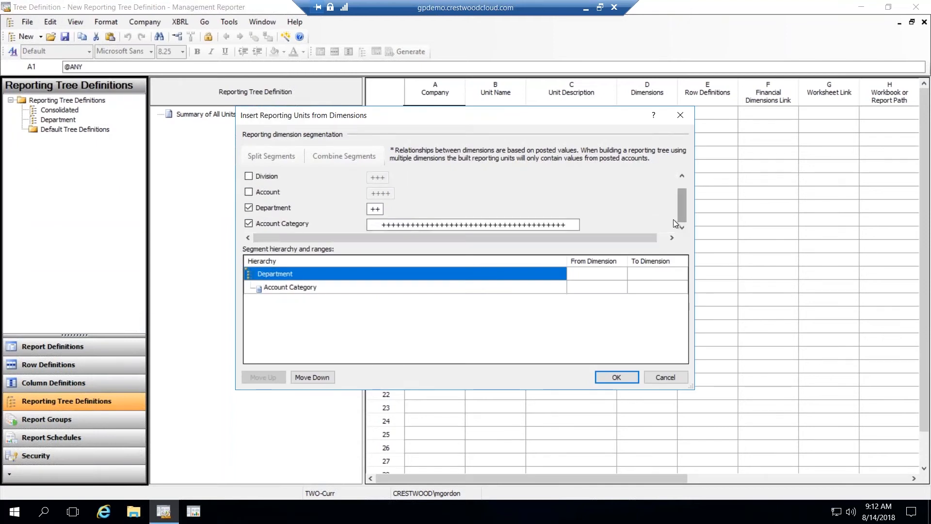
pyautogui.click(248, 223)
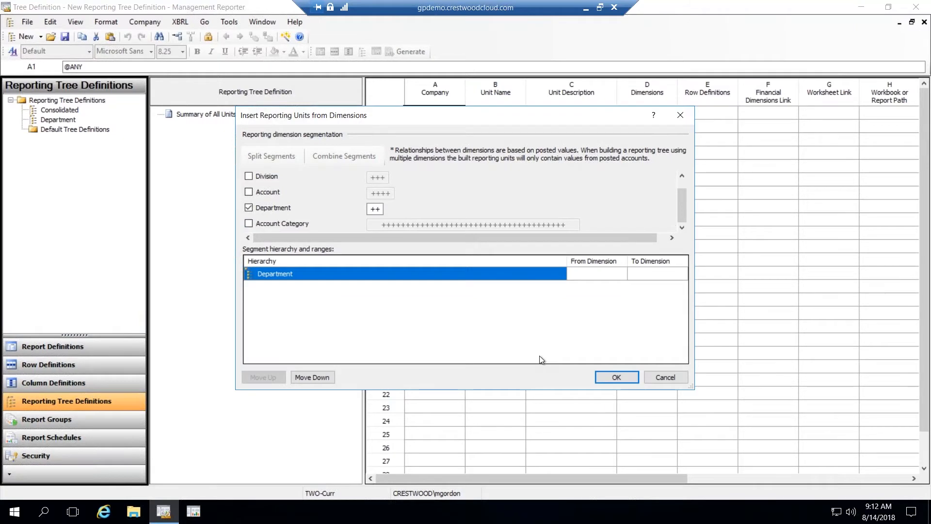
pyautogui.click(617, 377)
pyautogui.click(511, 378)
pyautogui.click(452, 276)
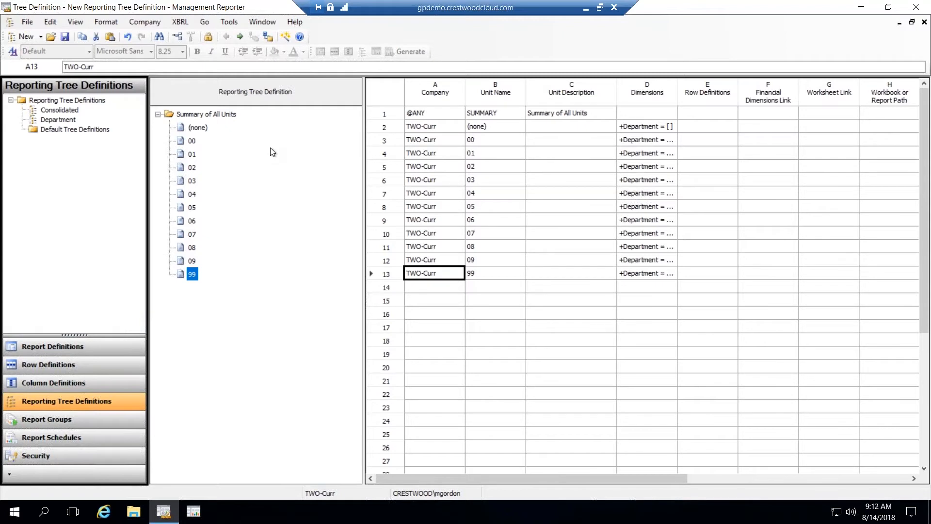
# Step: Insert a blank reporting unit directly above unit 00
pyautogui.click(385, 127)
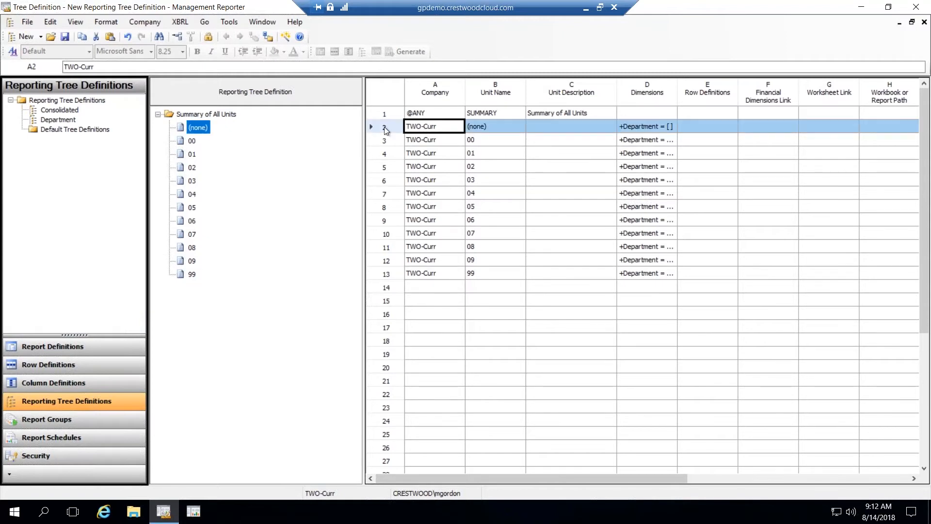
pyautogui.click(385, 141)
pyautogui.rightClick(385, 141)
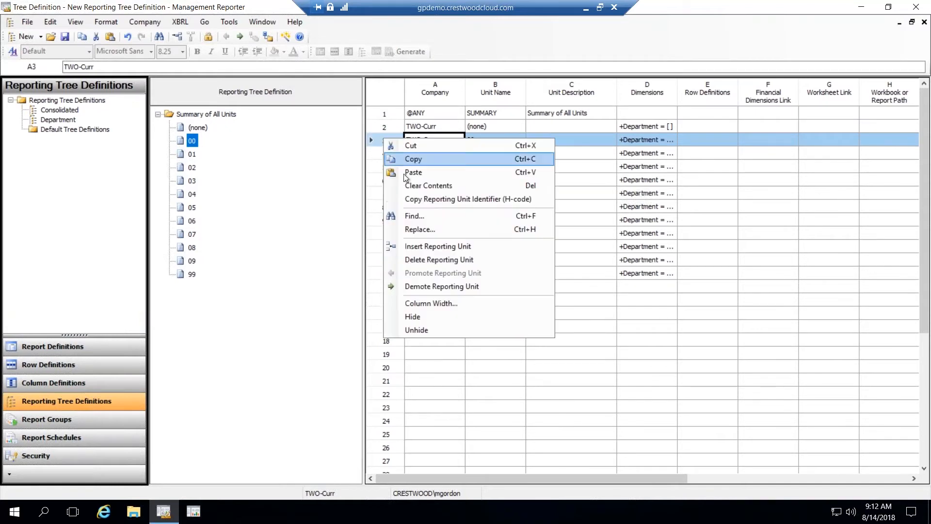
pyautogui.click(432, 247)
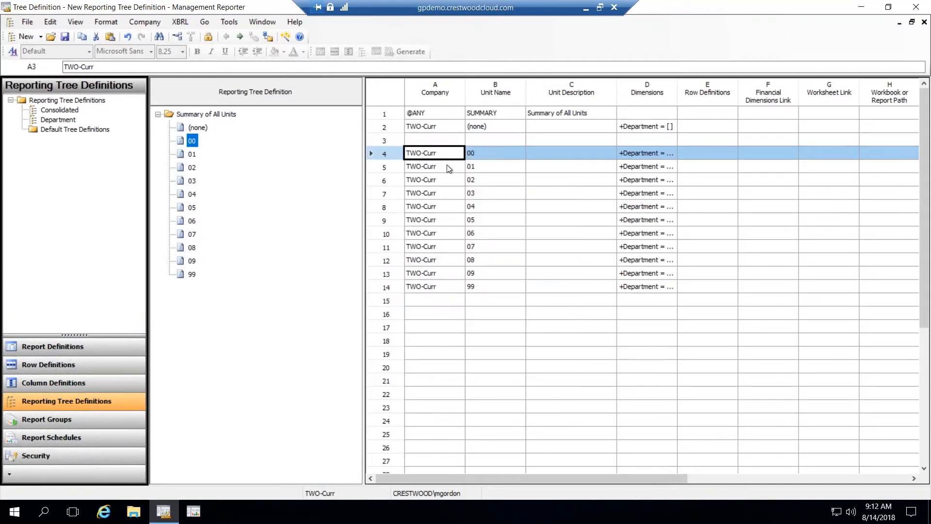
# Step: Set the blank reporting unit's company to TWO-Curr and enter Admin as both its unit name and description
pyautogui.click(444, 139)
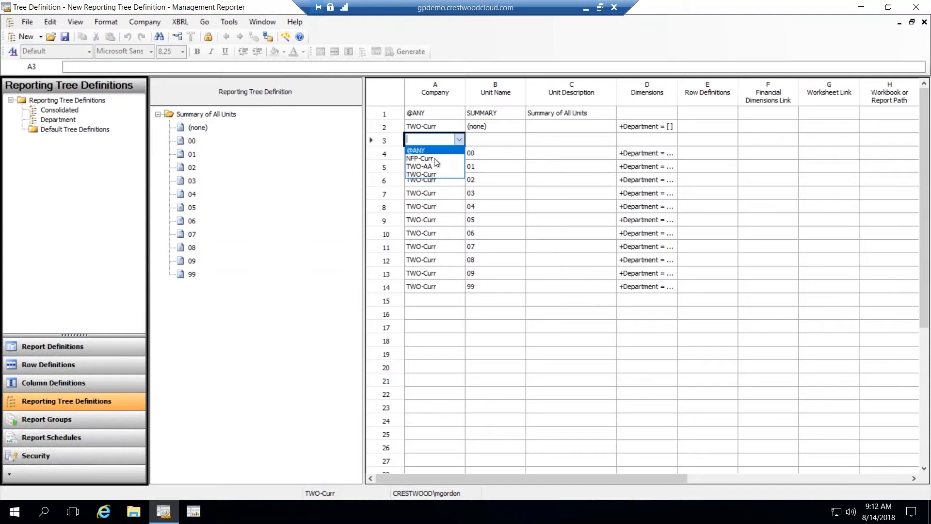
pyautogui.click(435, 175)
pyautogui.click(508, 145)
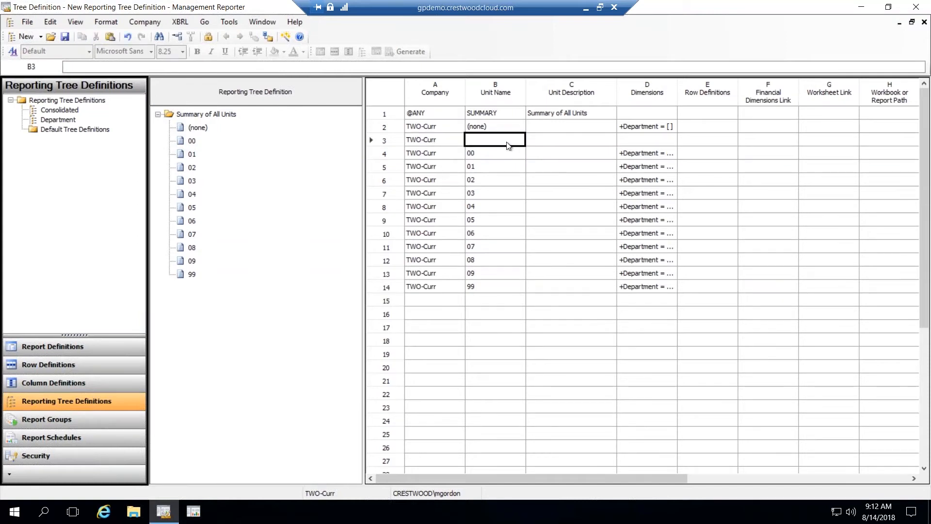
pyautogui.write('Admin')
pyautogui.click(561, 139)
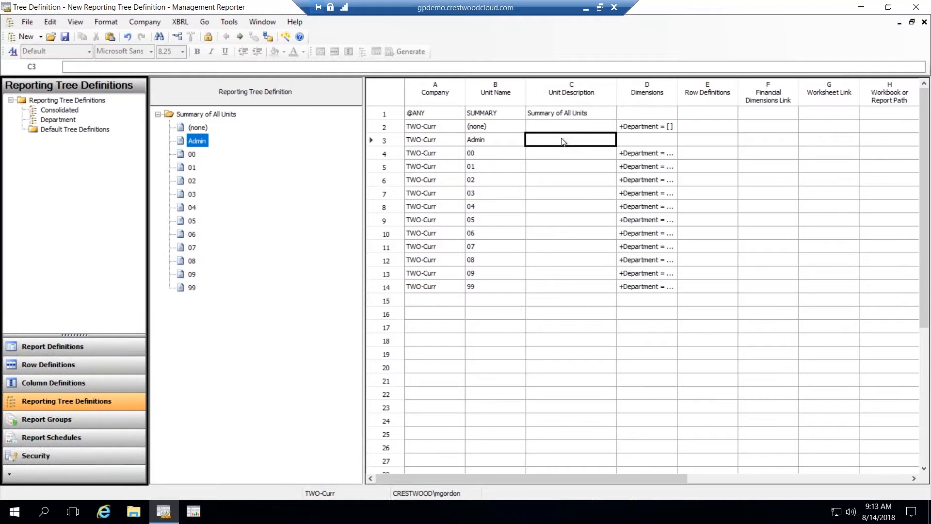
pyautogui.write('Admin')
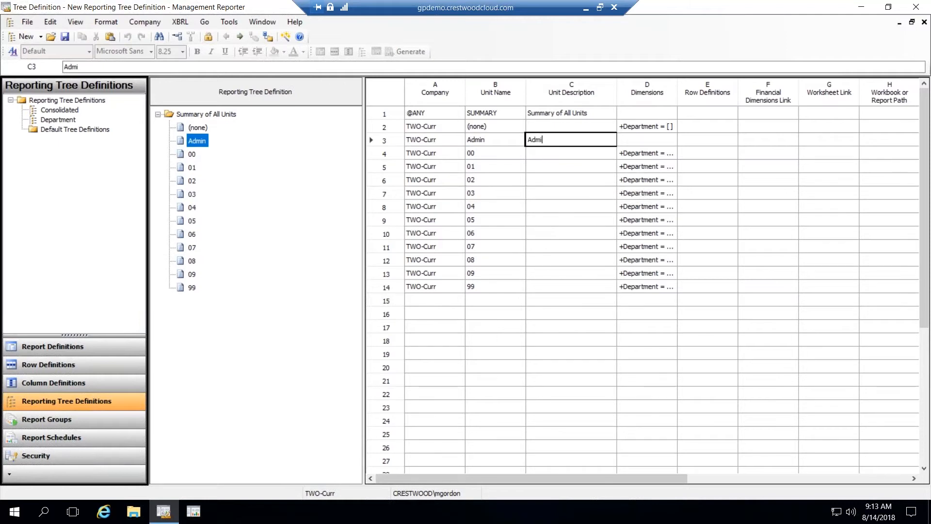
pyautogui.click(640, 139)
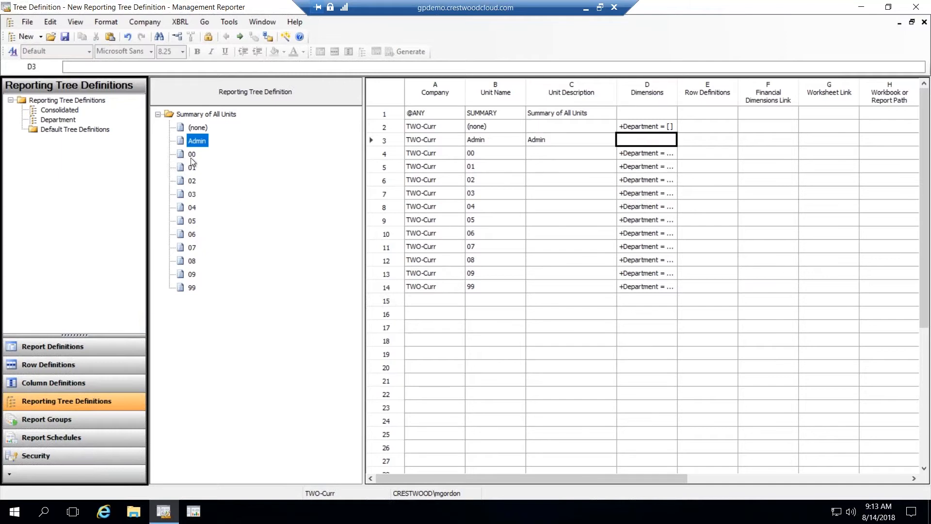
# Step: Nest reporting units 03, 02 and 01 beneath the Admin unit in the tree, ordered 01, 02, 03
pyautogui.click(183, 195)
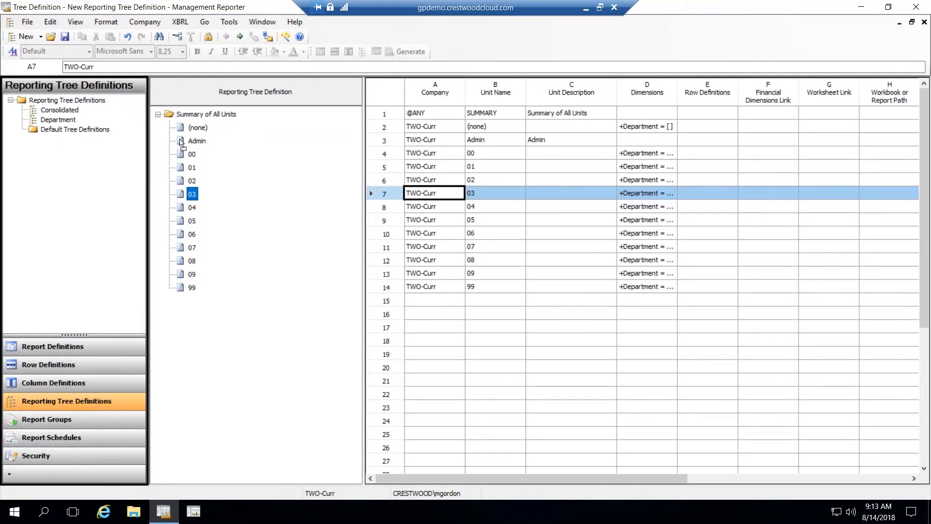
pyautogui.moveTo(181, 139); pyautogui.dragTo(181, 140)
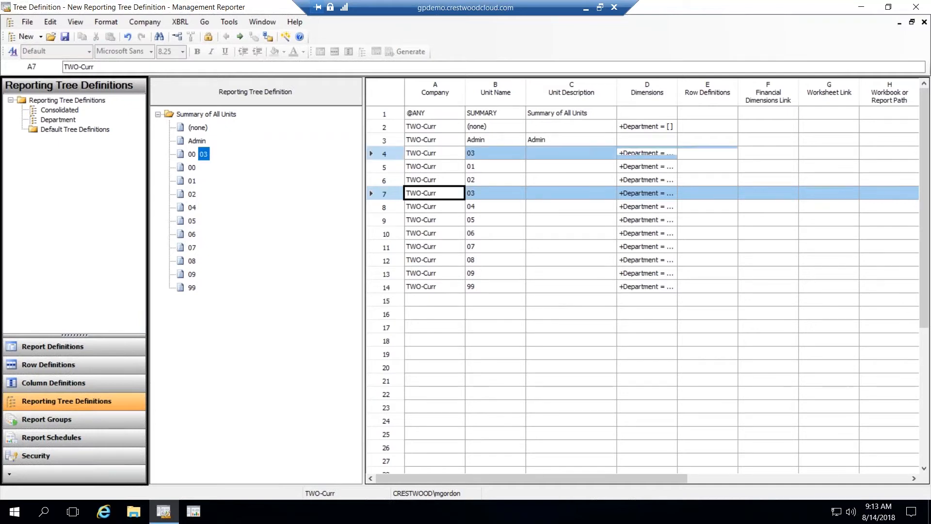
pyautogui.click(189, 194)
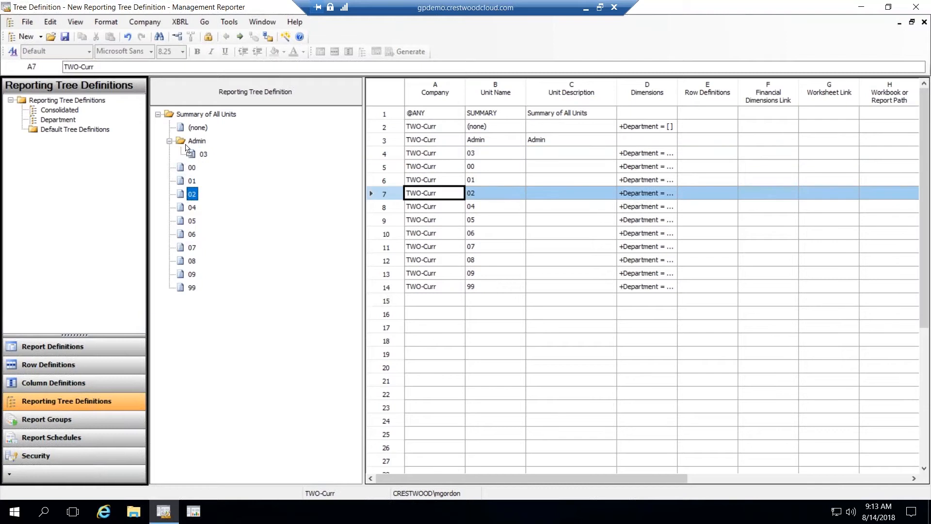
pyautogui.moveTo(183, 141); pyautogui.dragTo(184, 142)
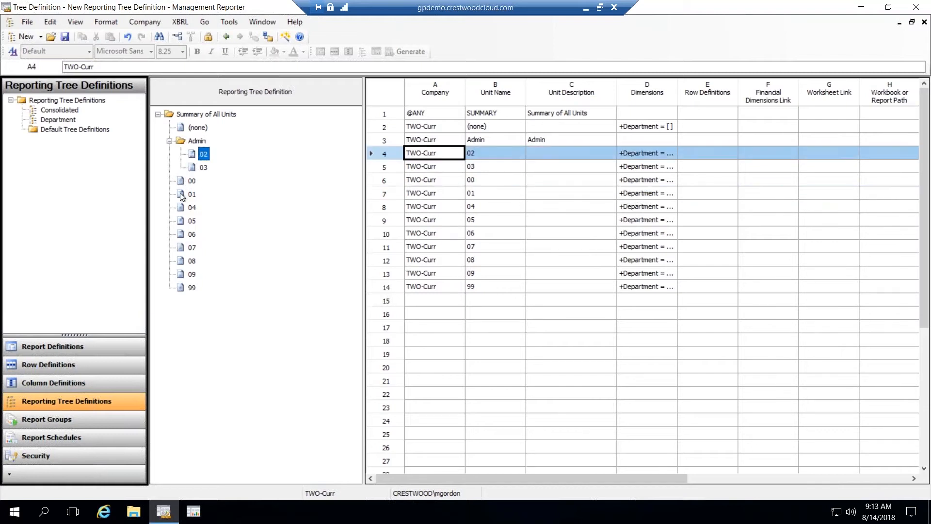
pyautogui.moveTo(182, 195); pyautogui.dragTo(181, 142)
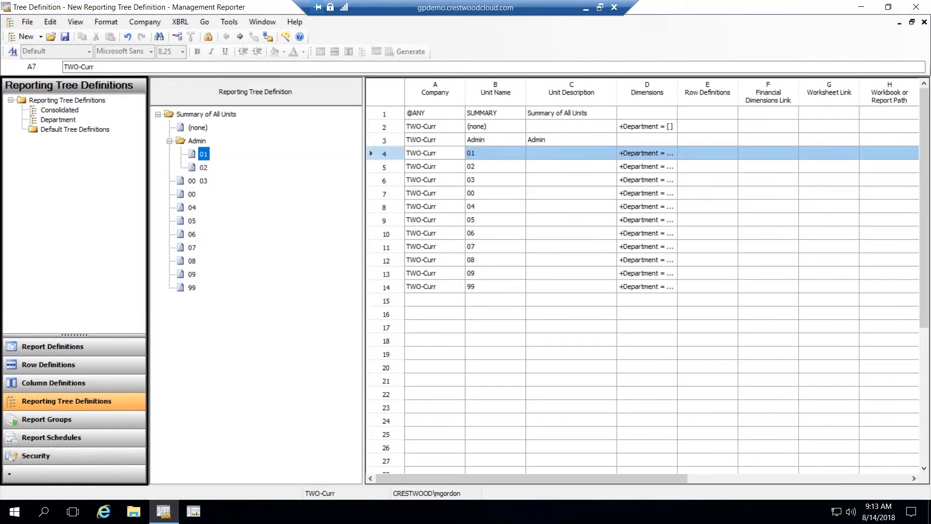
pyautogui.click(203, 181)
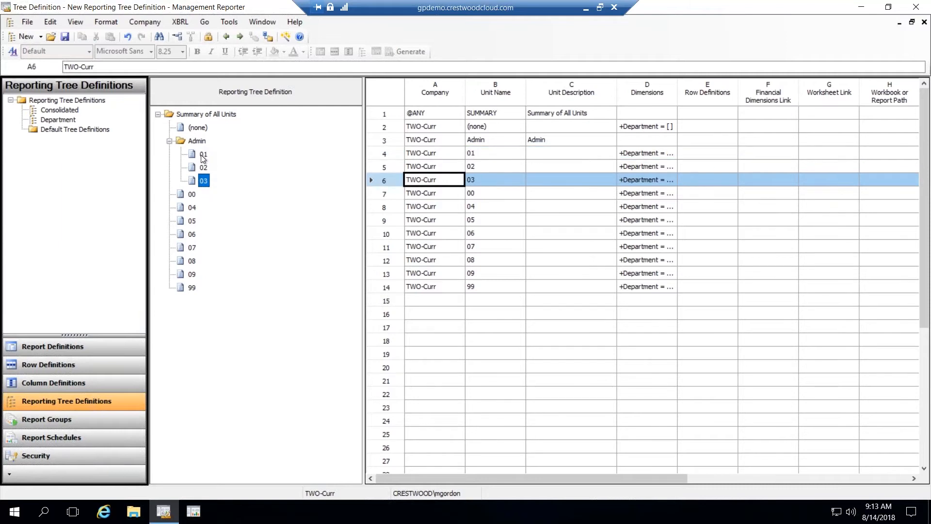
pyautogui.click(204, 156)
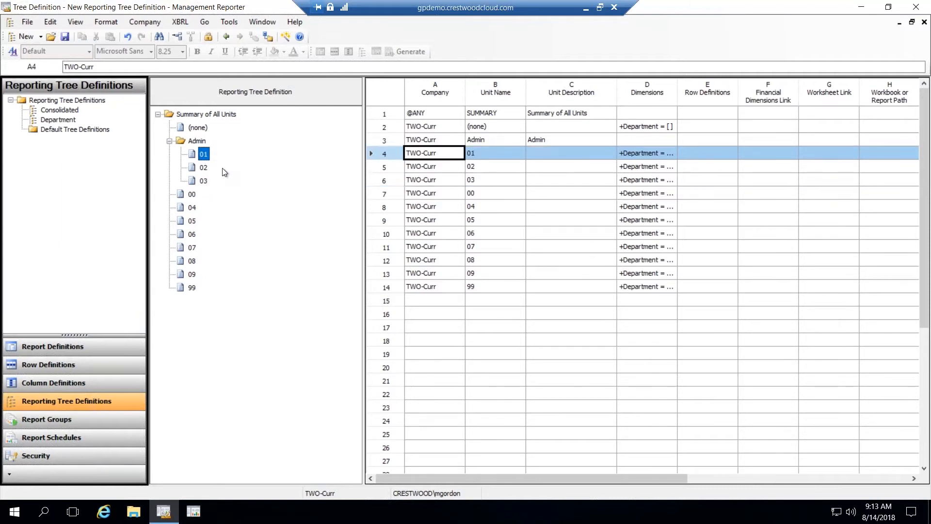
# Step: Close the new reporting tree definition containing the Admin unit without saving its changes
pyautogui.click(193, 142)
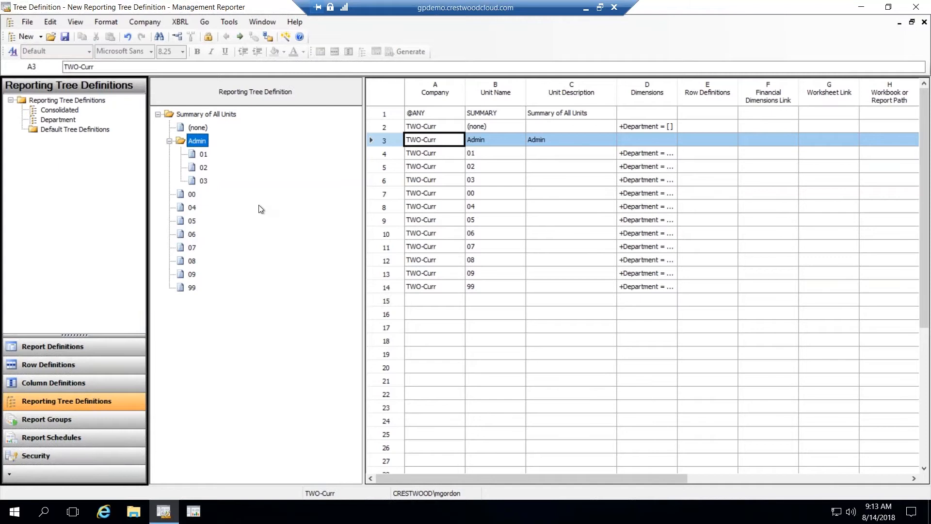
pyautogui.click(261, 208)
pyautogui.click(201, 142)
pyautogui.click(27, 22)
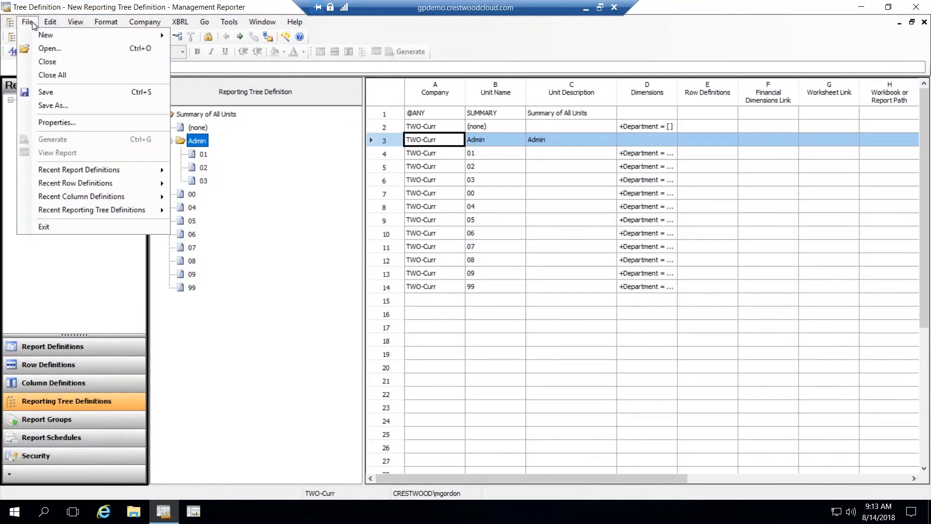
pyautogui.click(44, 65)
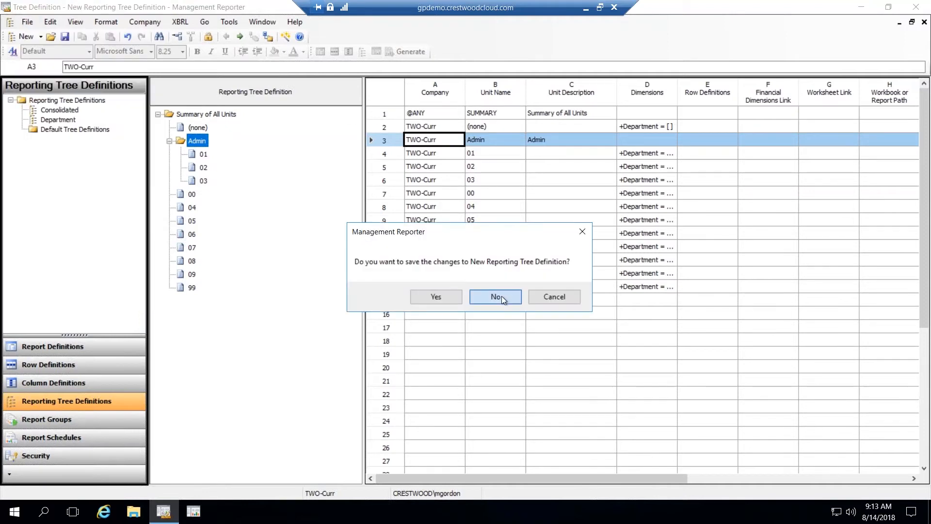
pyautogui.click(502, 296)
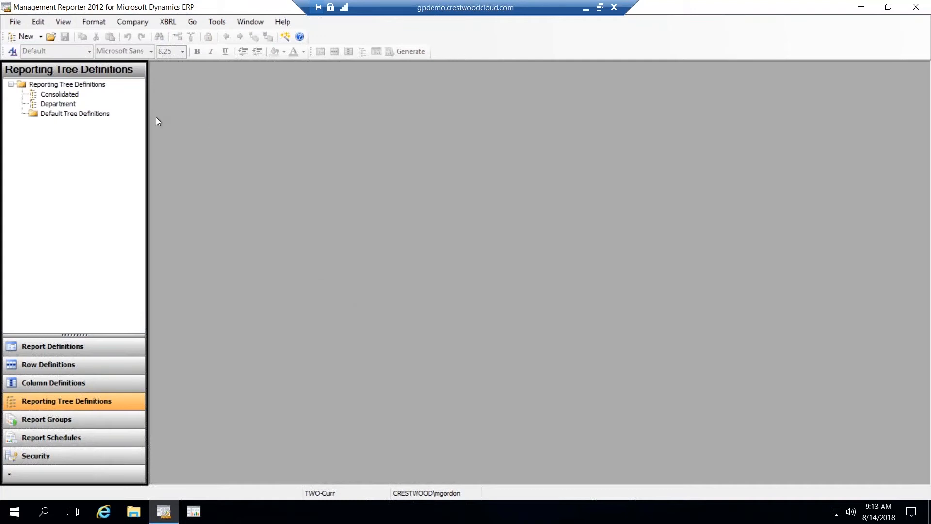
# Step: Open the Department and Consolidated reporting tree definitions and examine the TWO and ABC units in Consolidated
pyautogui.click(72, 105)
pyautogui.doubleClick(72, 105)
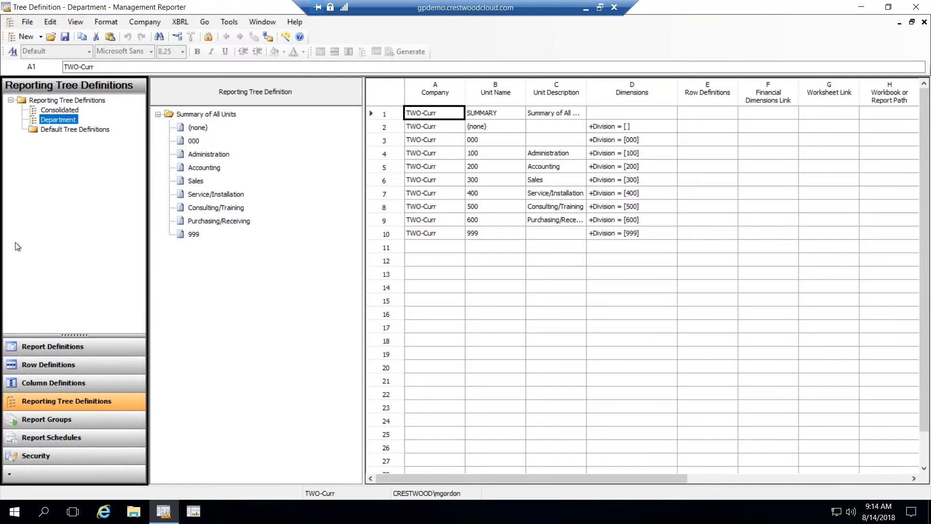
pyautogui.doubleClick(58, 110)
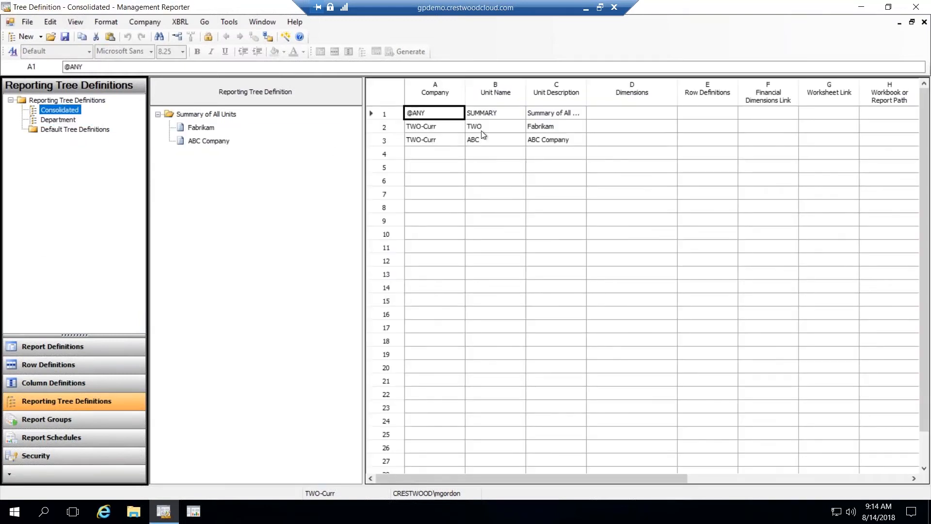
pyautogui.click(482, 131)
pyautogui.click(476, 139)
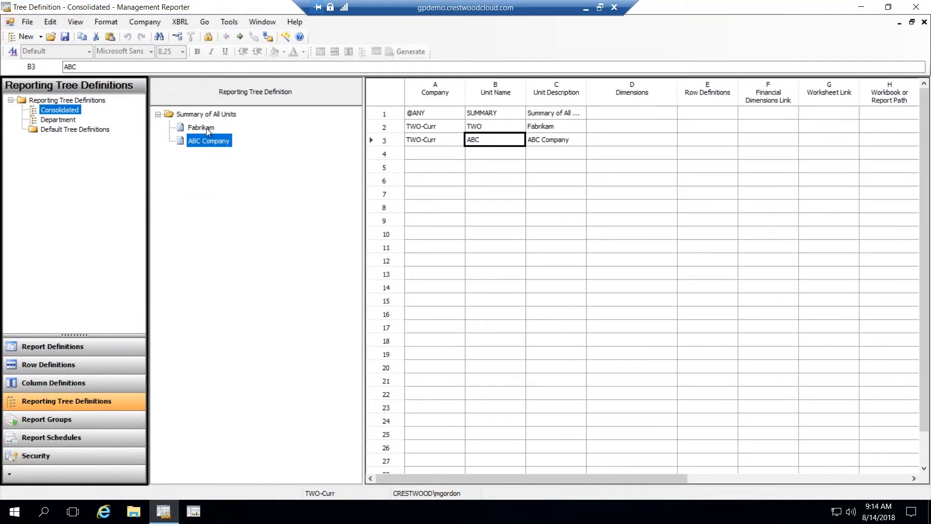
# Step: Close the Consolidated and Department reporting tree definitions
pyautogui.click(24, 22)
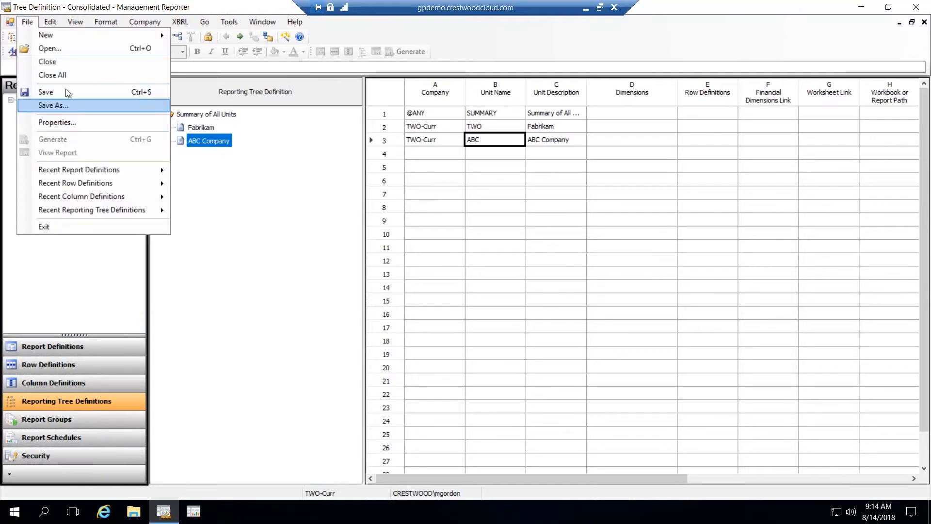
pyautogui.click(62, 62)
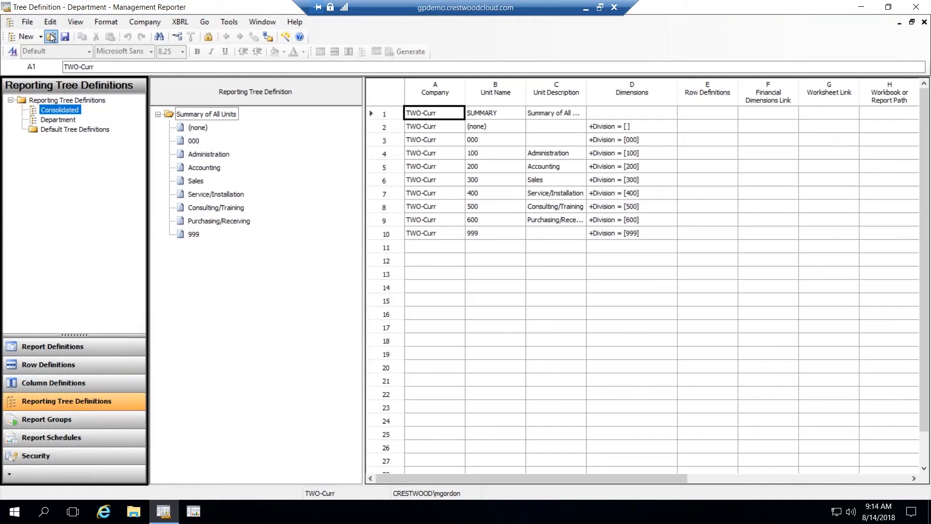
pyautogui.click(25, 23)
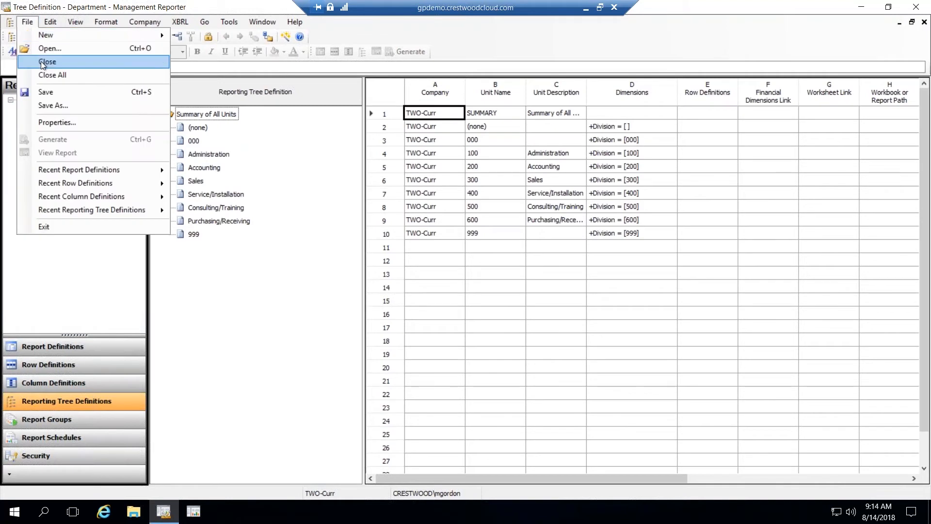
pyautogui.click(41, 61)
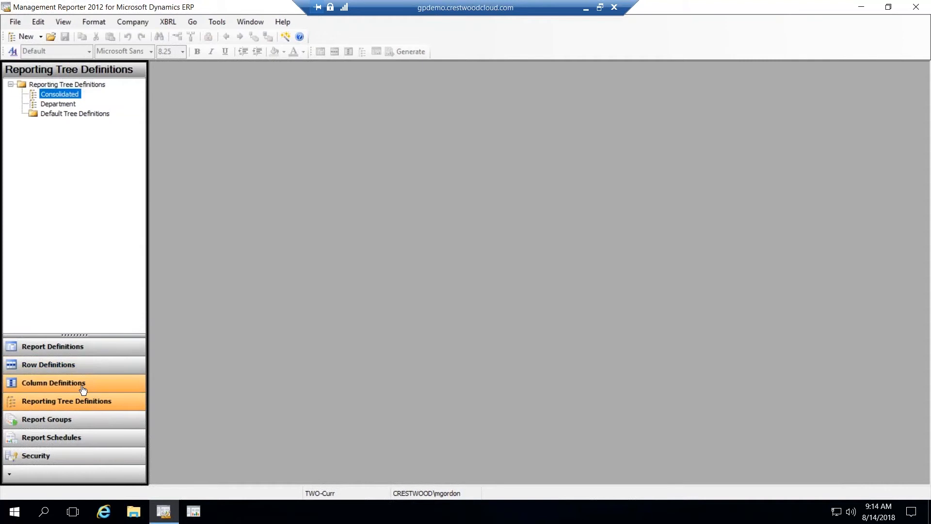
# Step: Show the list of column definitions, consulting the webinar agenda in Word before returning to Management Reporter
pyautogui.click(83, 389)
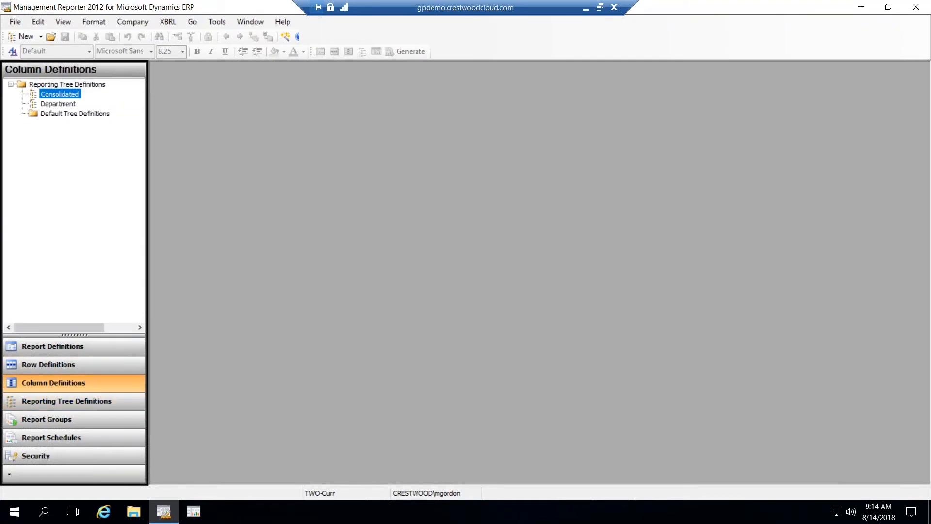
pyautogui.click(586, 9)
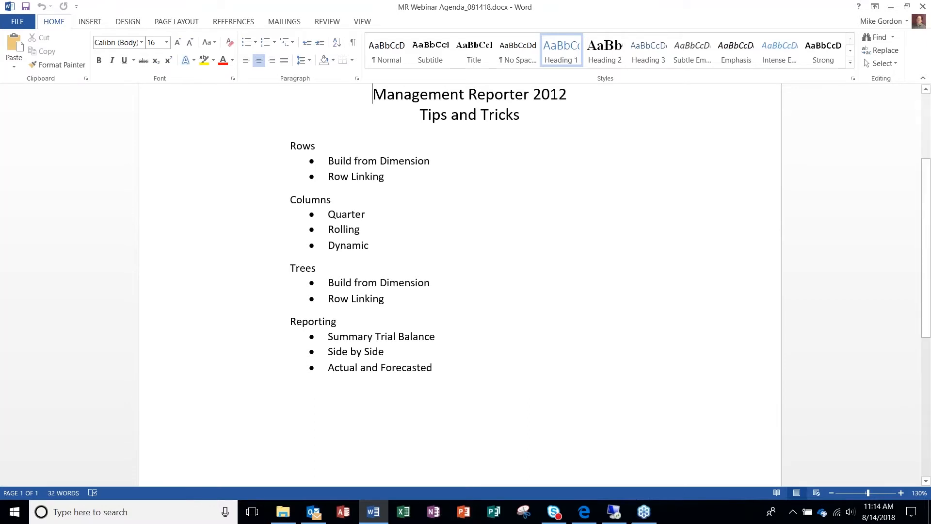
pyautogui.click(621, 520)
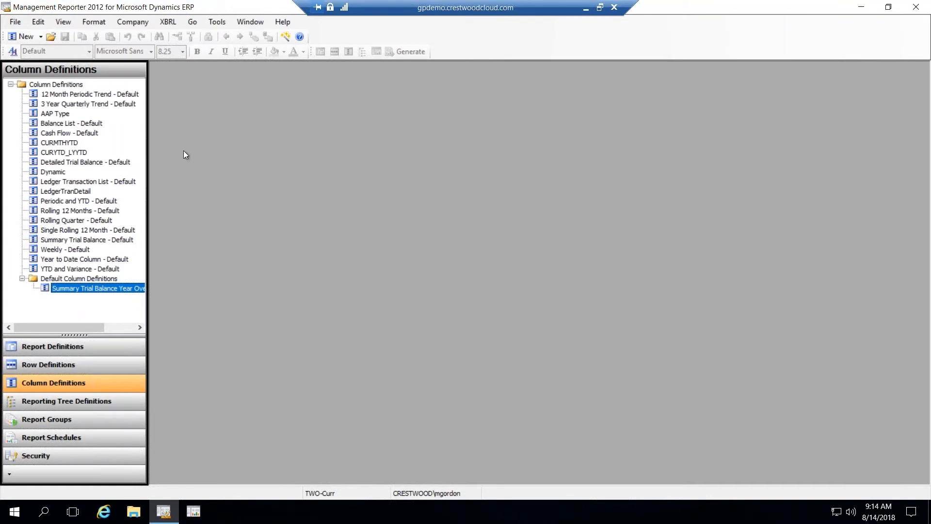
# Step: Open the 3 Year Quarterly Trend - Default column definition and examine the period ranges for Q1 to Q4 of the base year
pyautogui.click(112, 106)
pyautogui.doubleClick(112, 106)
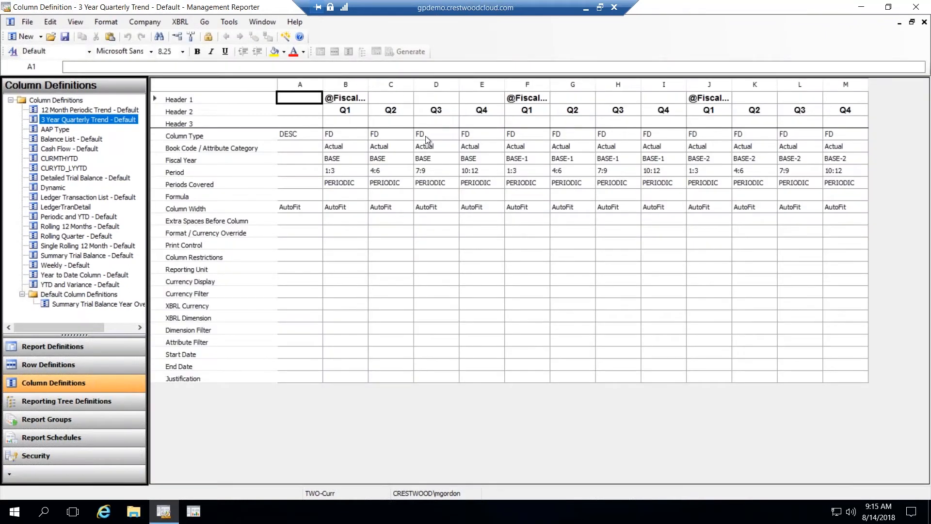
pyautogui.click(479, 175)
pyautogui.click(347, 172)
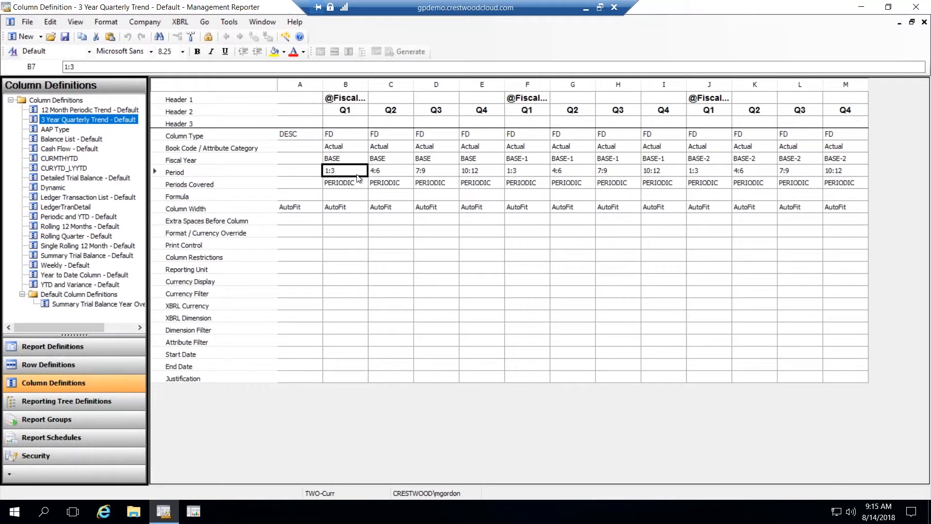
pyautogui.click(389, 172)
pyautogui.click(440, 170)
pyautogui.click(473, 169)
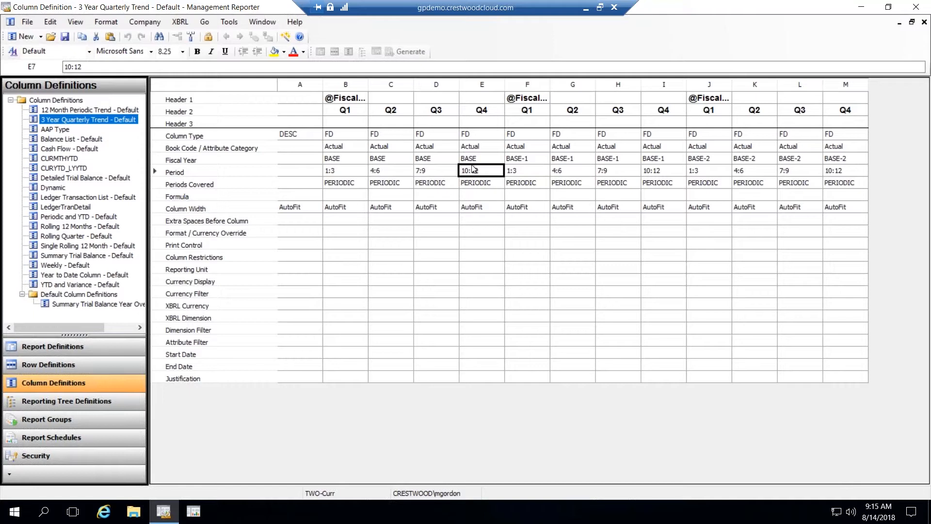
# Step: Examine the fiscal year settings of the two prior-year Q1 columns and close the 3 Year Quarterly Trend column definition
pyautogui.click(543, 161)
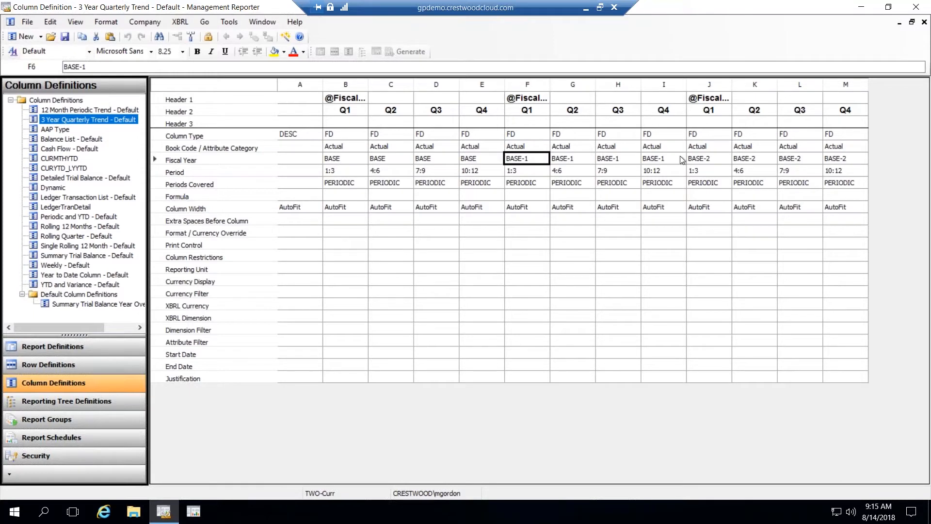
pyautogui.click(699, 162)
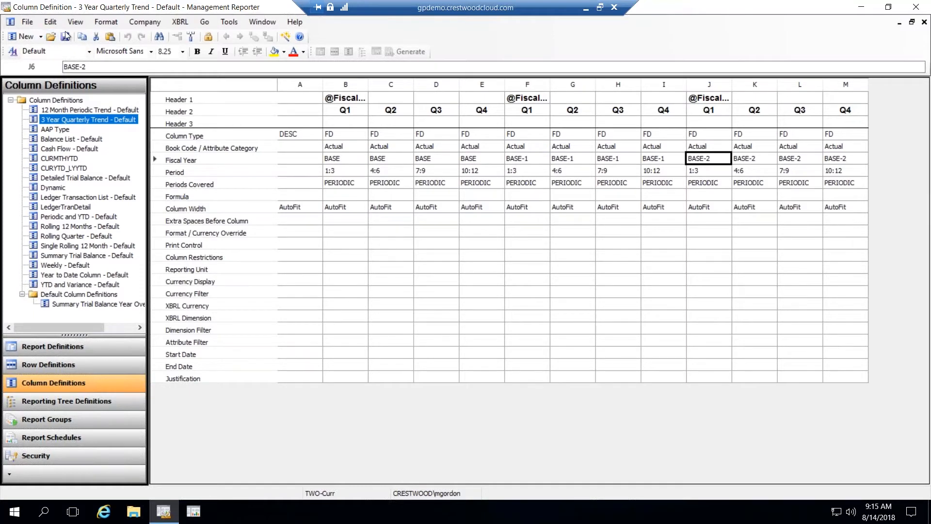
pyautogui.click(27, 22)
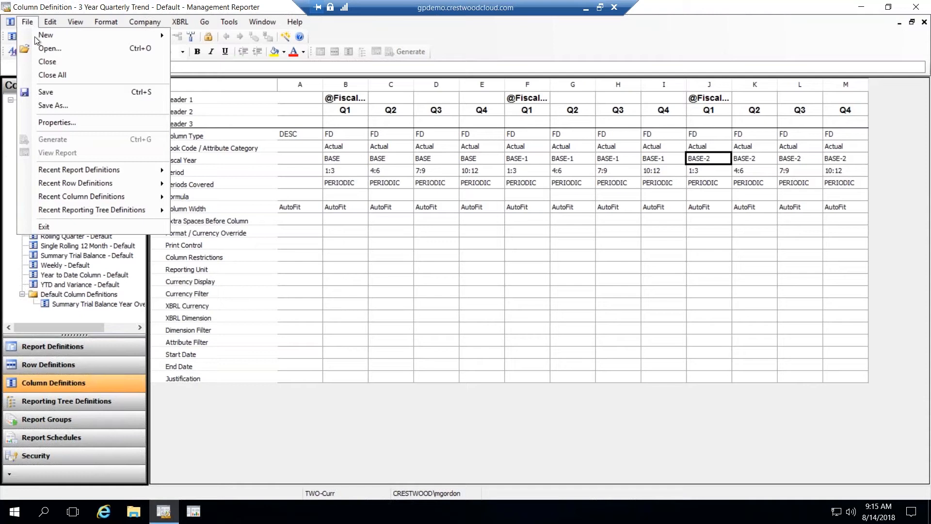
pyautogui.click(47, 61)
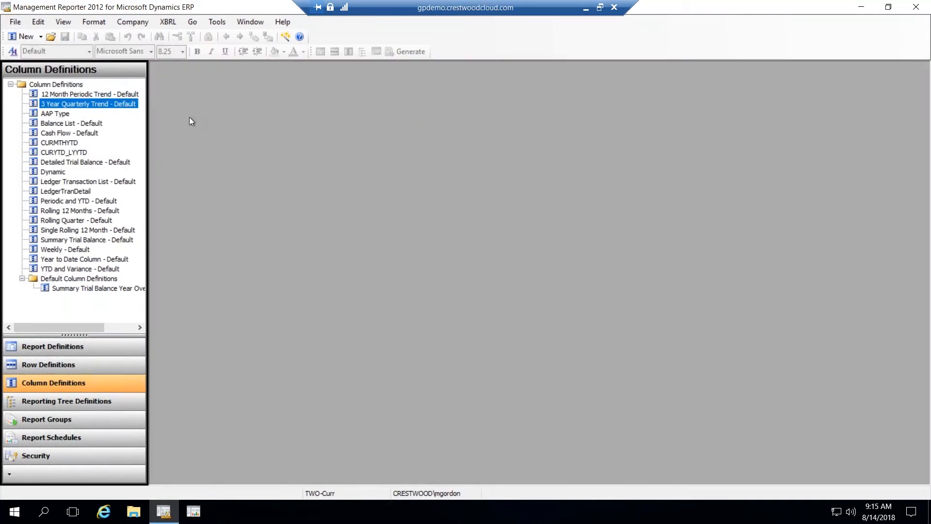
# Step: Open the Rolling Quarter - Default column definition and examine its fill, description and year-to-date columns
pyautogui.doubleClick(95, 221)
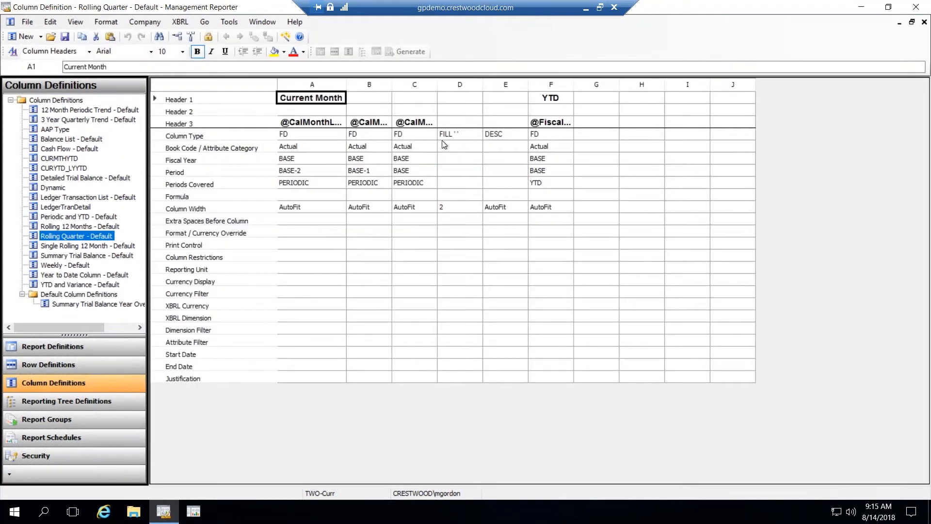
pyautogui.click(450, 138)
pyautogui.click(466, 209)
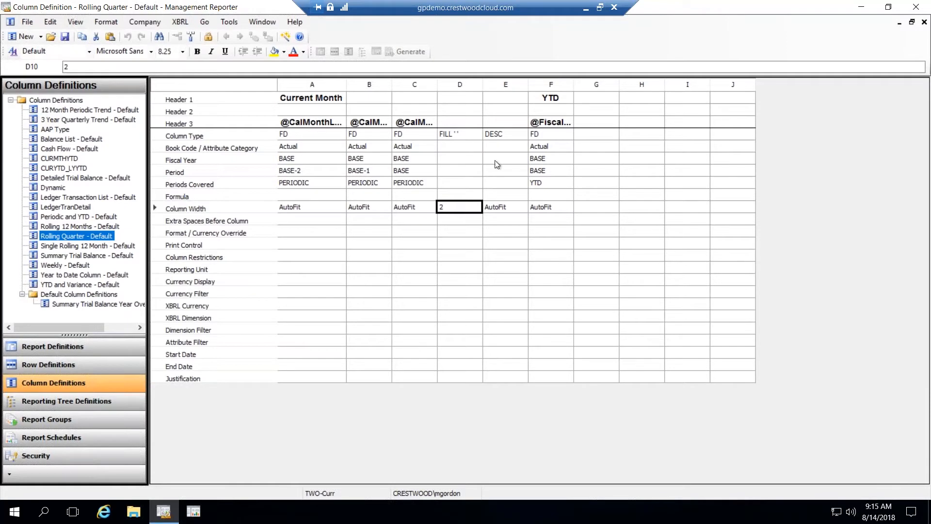
pyautogui.click(511, 137)
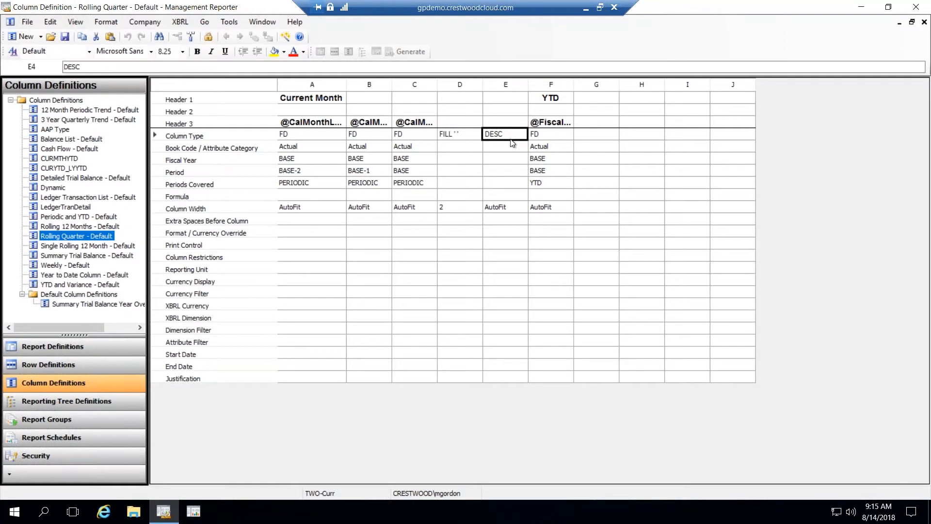
pyautogui.click(547, 139)
pyautogui.click(549, 211)
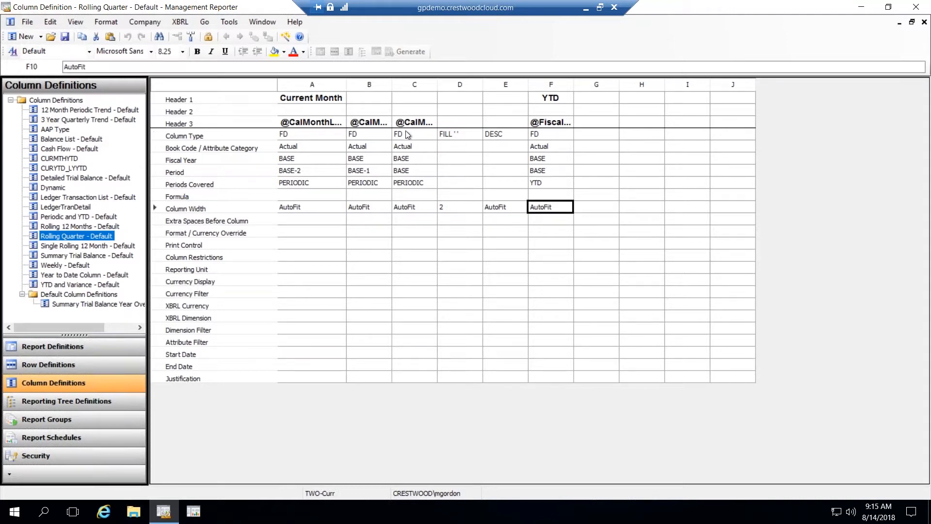
# Step: Examine the period settings of the three monthly columns and close the Rolling Quarter column definition
pyautogui.click(408, 176)
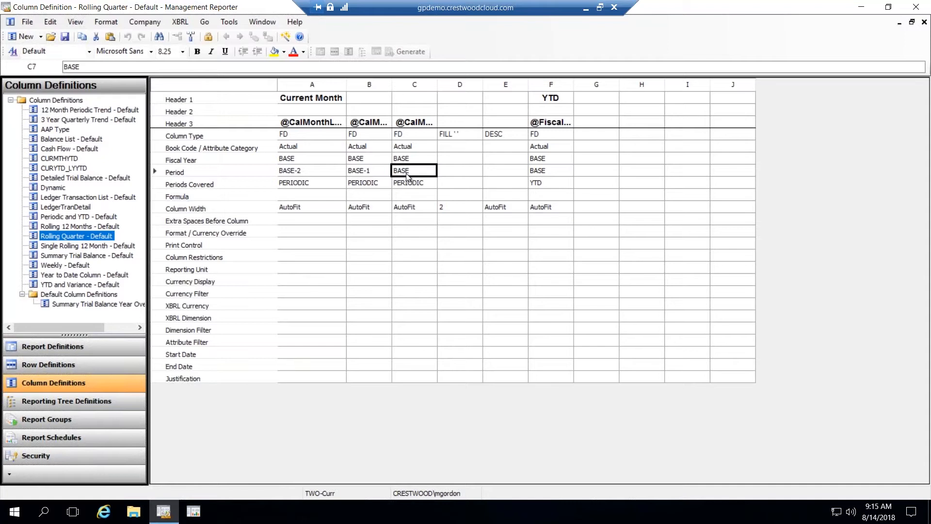
pyautogui.click(375, 176)
pyautogui.click(310, 175)
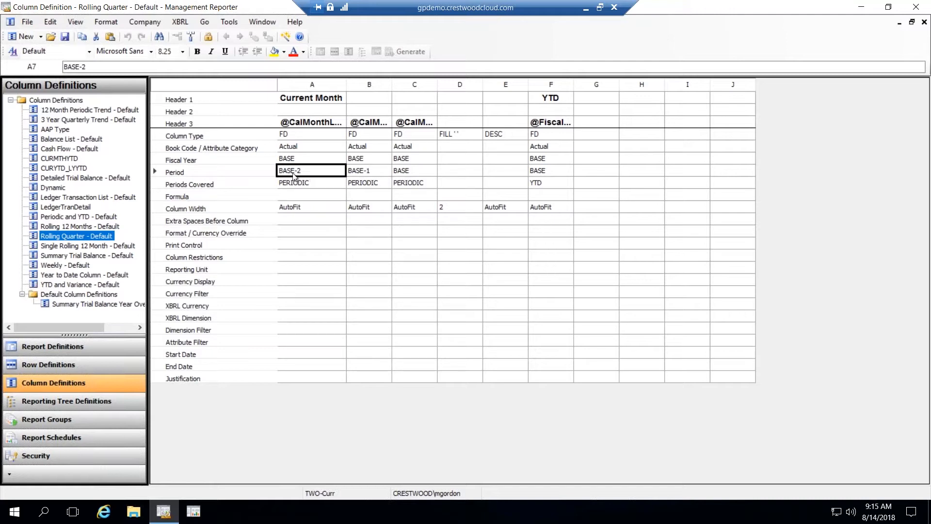
pyautogui.click(32, 24)
pyautogui.click(48, 68)
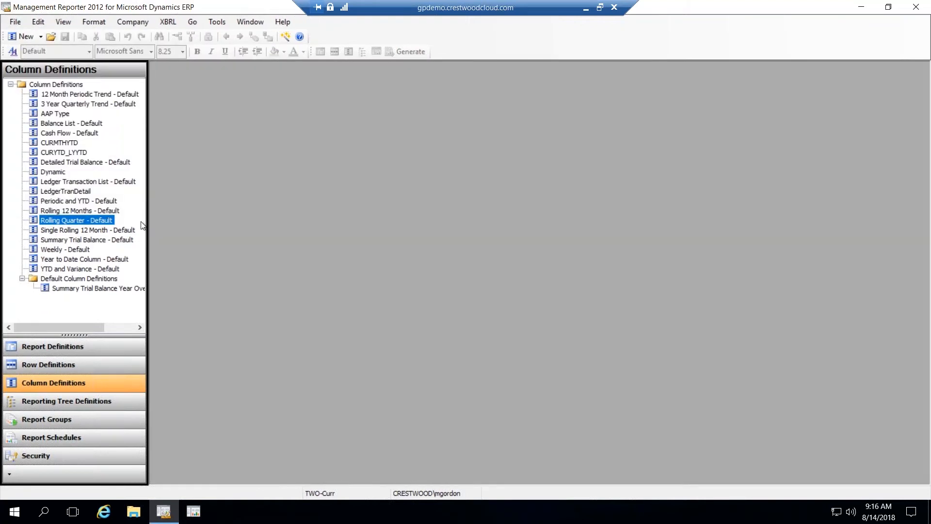
# Step: Open the Rolling 12 Months - Default column definition, examine the period settings in columns D and B, and close it
pyautogui.click(103, 213)
pyautogui.doubleClick(104, 214)
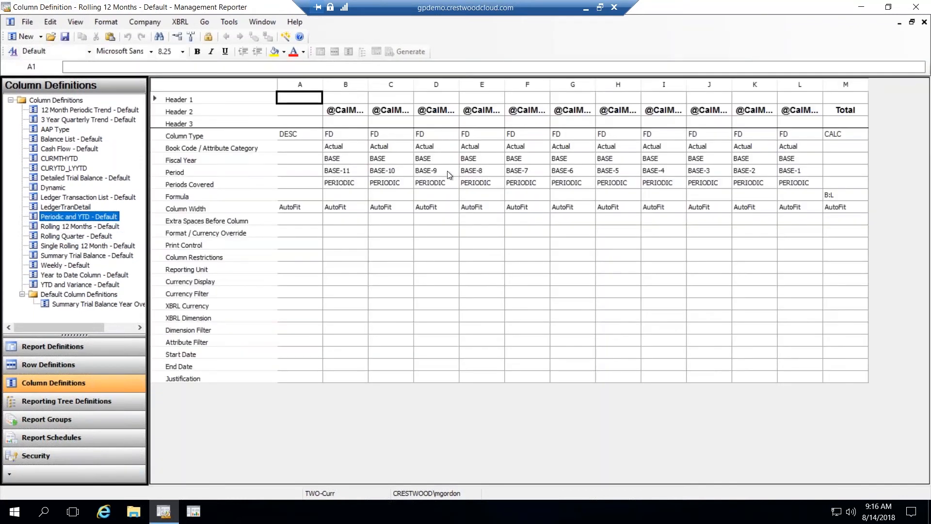
pyautogui.click(448, 173)
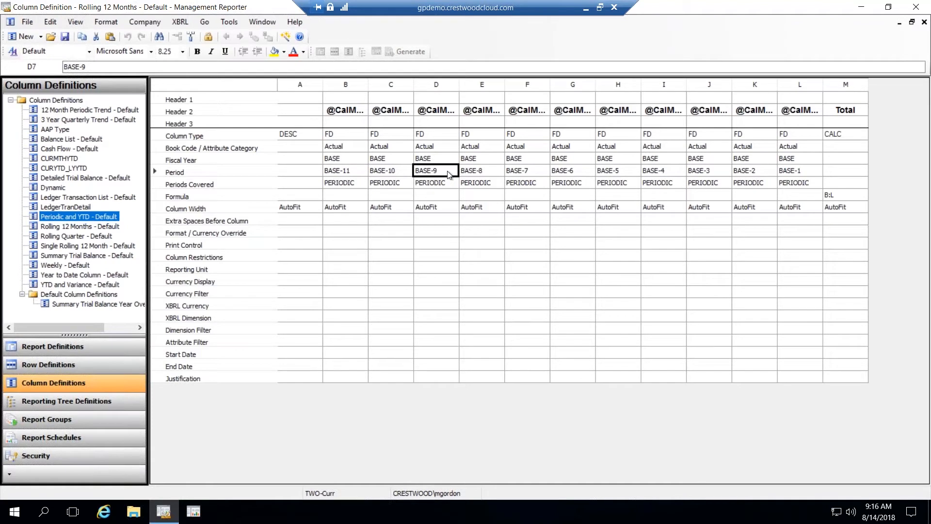
pyautogui.click(340, 173)
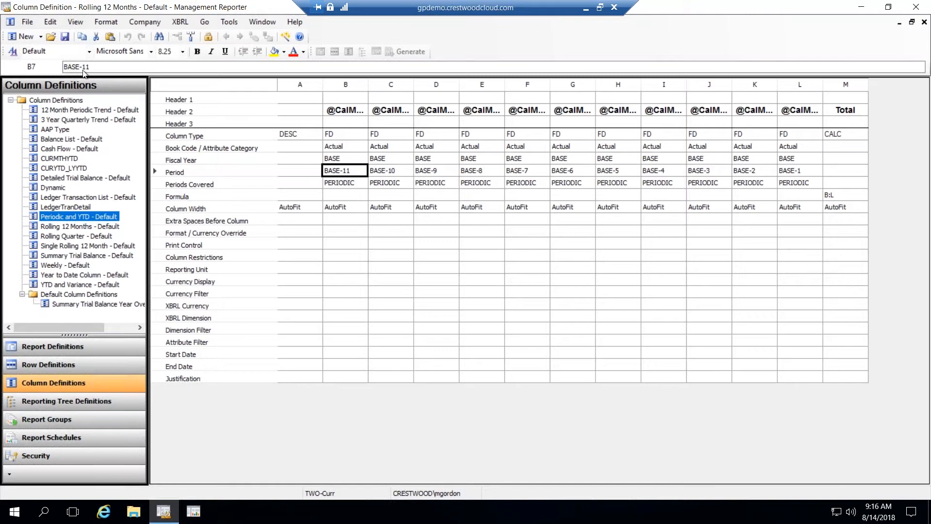
pyautogui.click(27, 21)
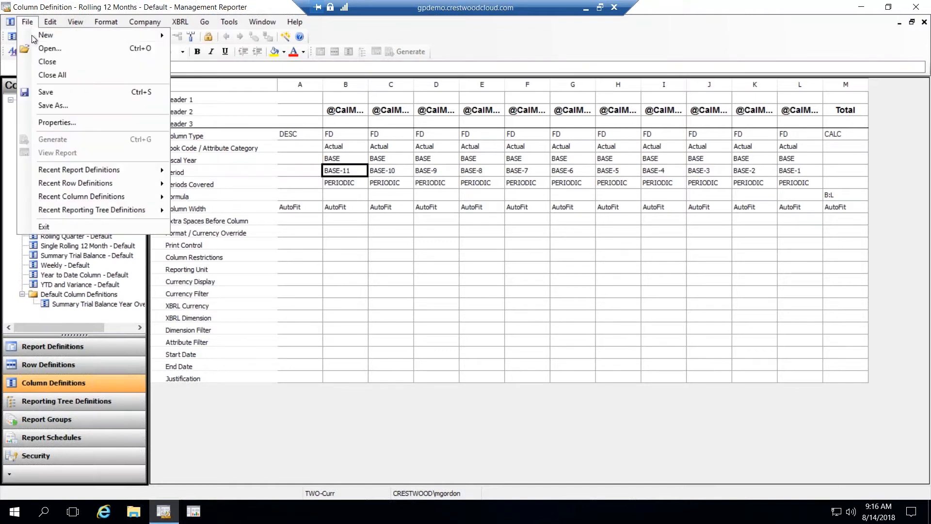
pyautogui.click(44, 61)
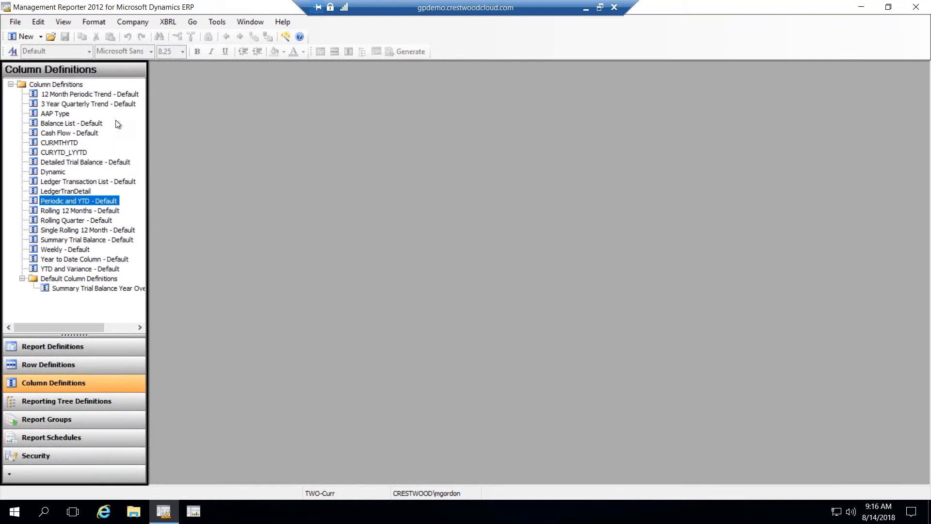
# Step: Open the Cash Flow - Default column definition
pyautogui.click(79, 134)
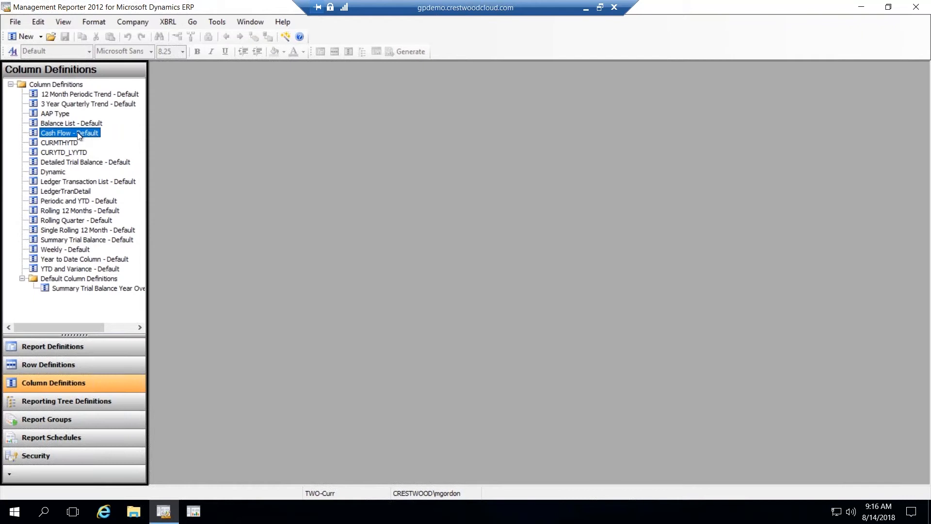
pyautogui.doubleClick(77, 132)
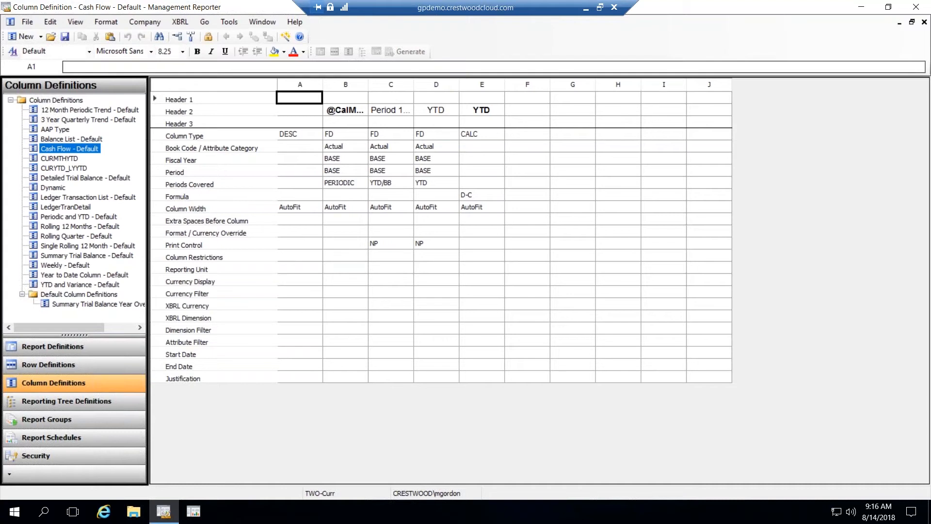
# Step: Close the Cash Flow column definition and open the Cash Flow - Default report definition
pyautogui.click(29, 24)
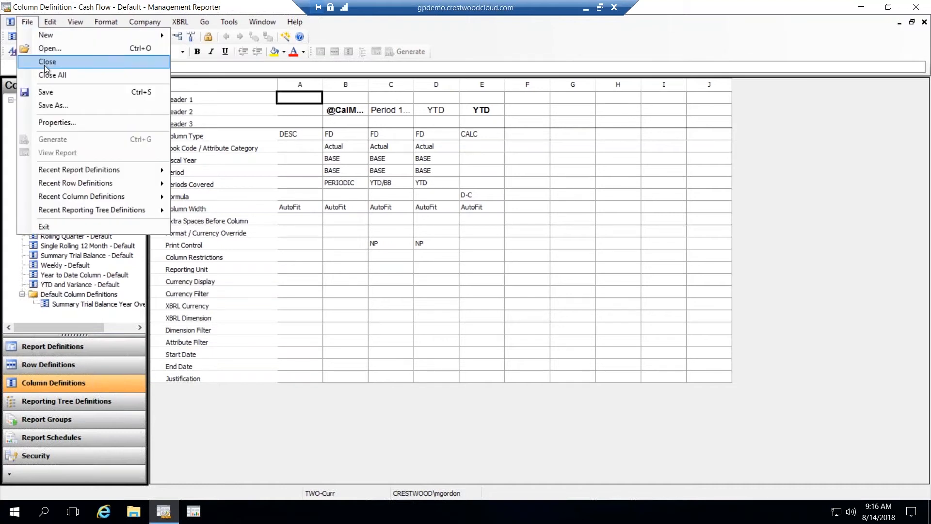
pyautogui.click(44, 62)
pyautogui.click(82, 349)
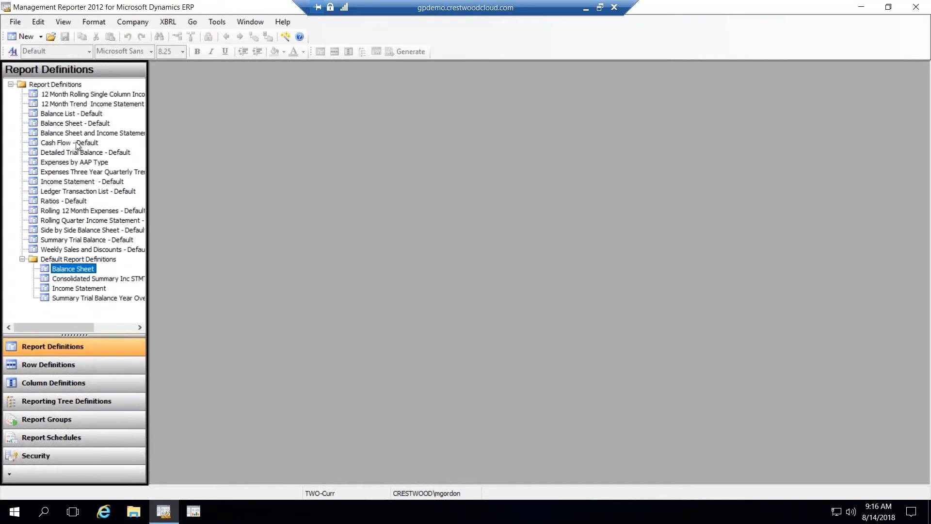
pyautogui.doubleClick(78, 144)
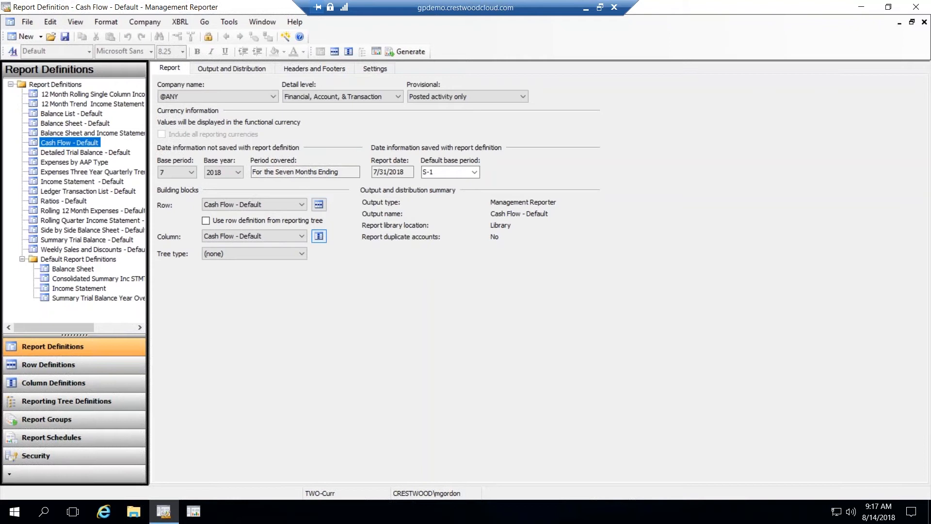
# Step: Open the report's column definition and examine the periods covered in columns B, C and D, including column C's available options
pyautogui.click(318, 236)
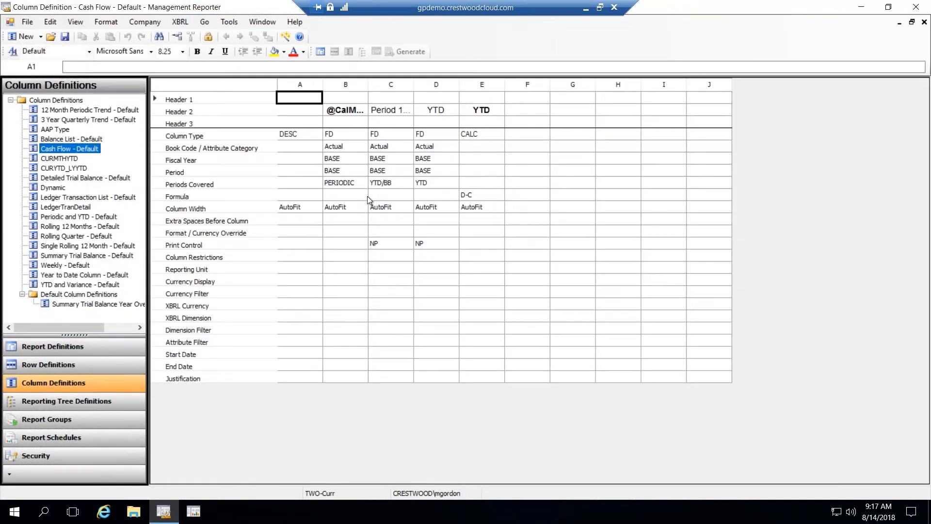
pyautogui.click(349, 186)
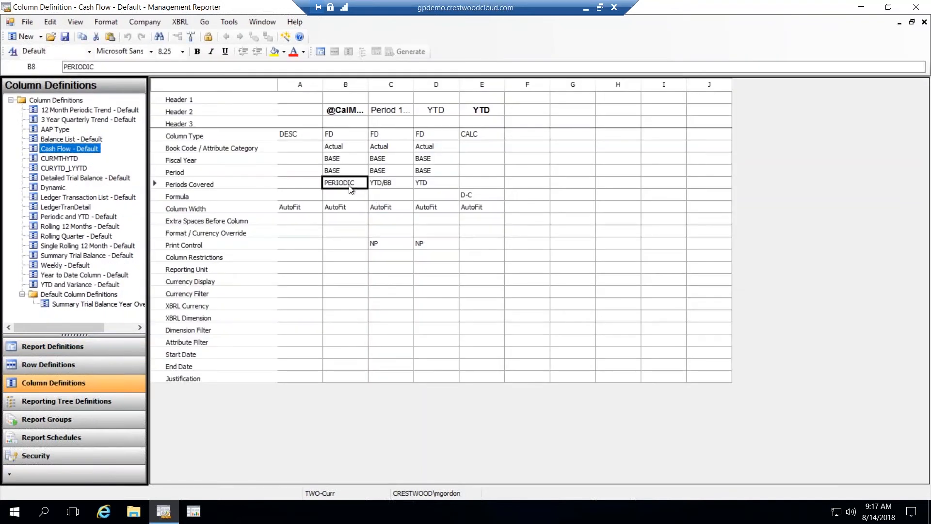
pyautogui.click(385, 182)
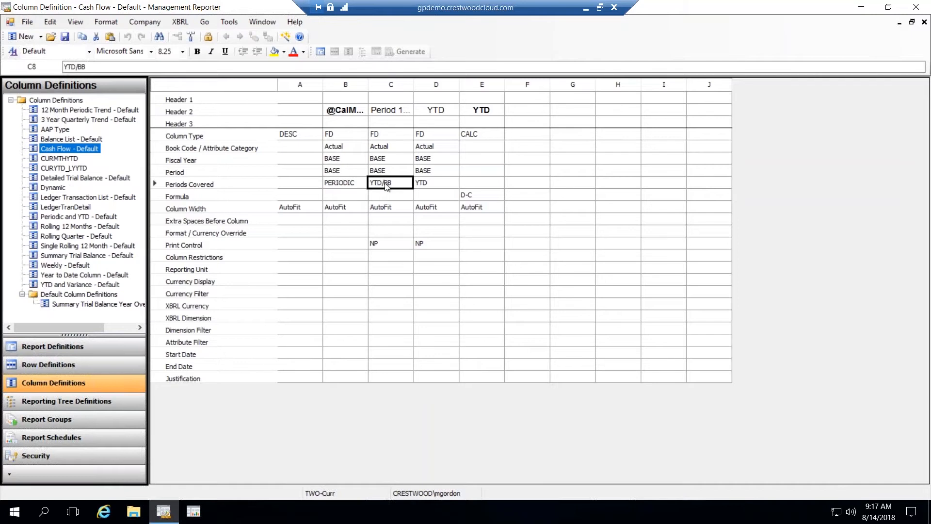
pyautogui.click(386, 240)
pyautogui.click(397, 188)
pyautogui.click(397, 188)
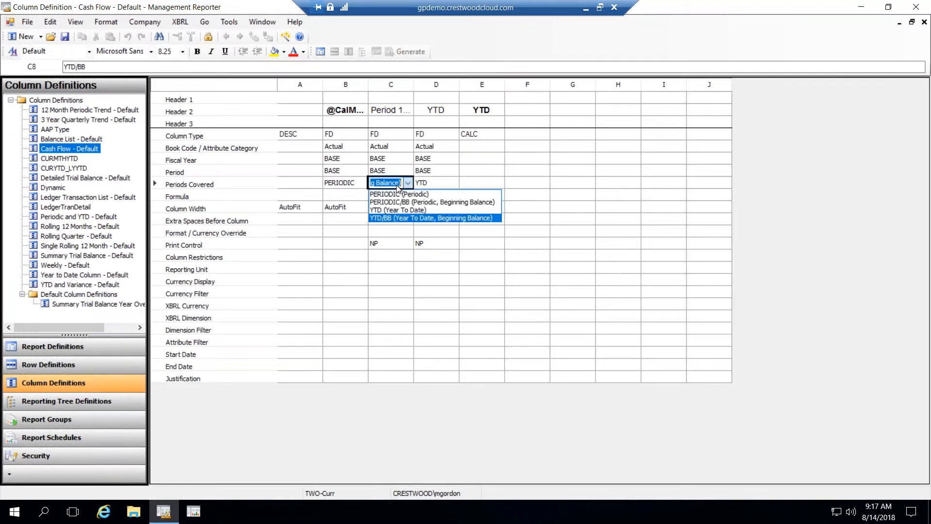
pyautogui.click(410, 218)
pyautogui.click(439, 188)
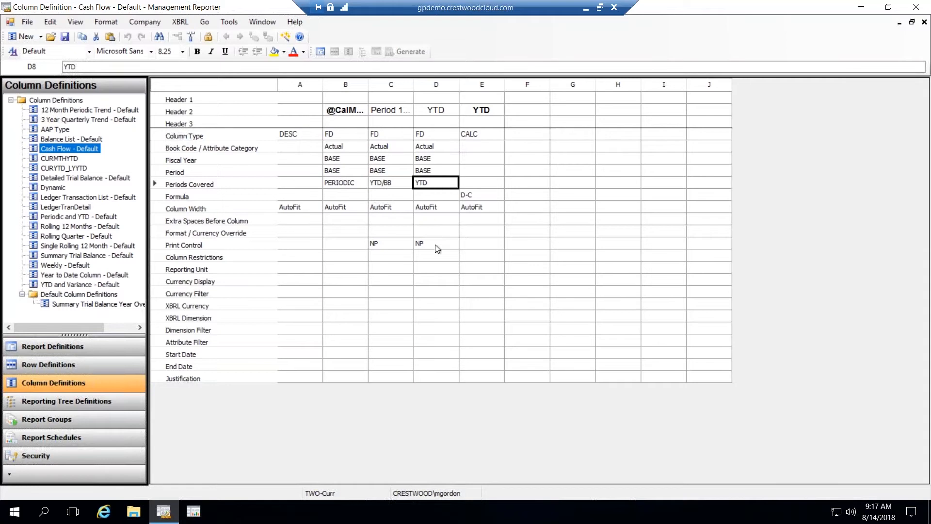
# Step: Examine column E's formula and the two year-to-date columns it uses, and close the Cash Flow column definition
pyautogui.click(486, 200)
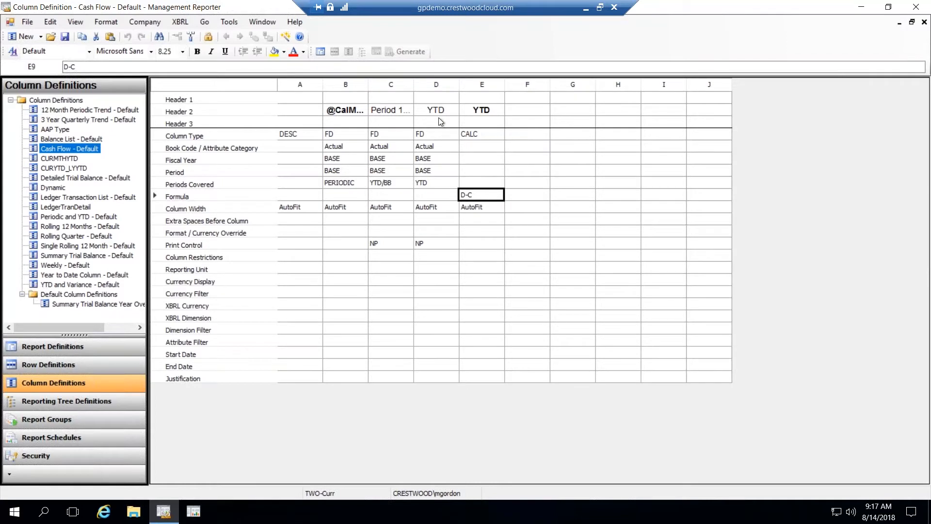
pyautogui.click(429, 187)
pyautogui.click(400, 185)
pyautogui.click(475, 209)
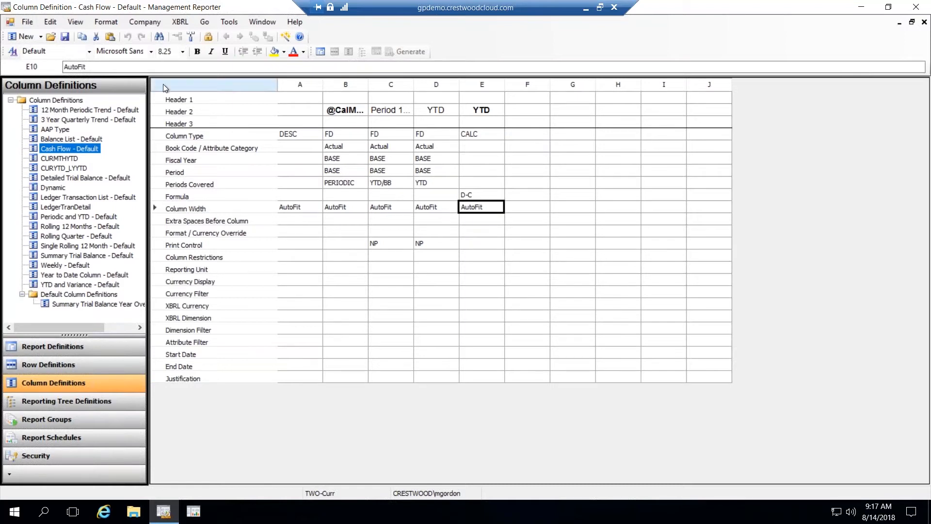
pyautogui.click(26, 22)
pyautogui.press('Escape')
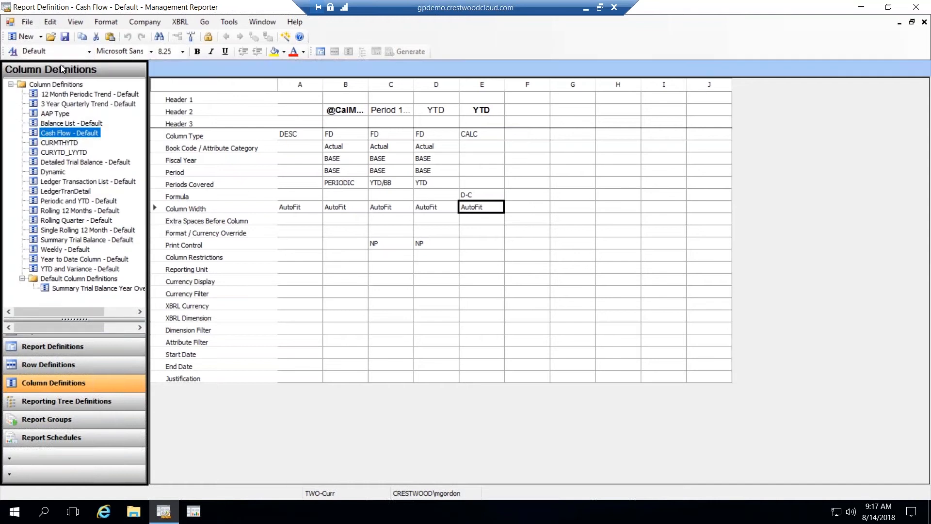
# Step: Open the Cash Flow report's row definition and examine the print control and account link of non-printing row 1180
pyautogui.click(319, 205)
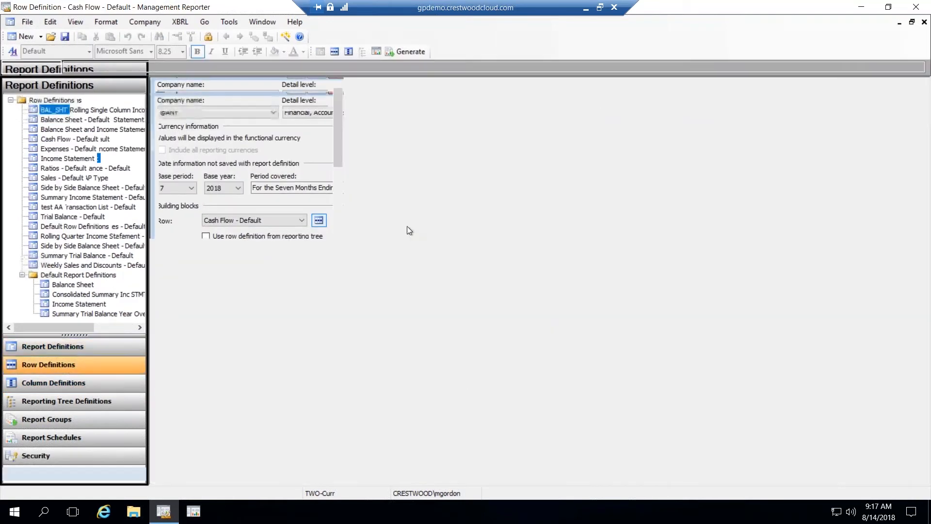
pyautogui.click(925, 452)
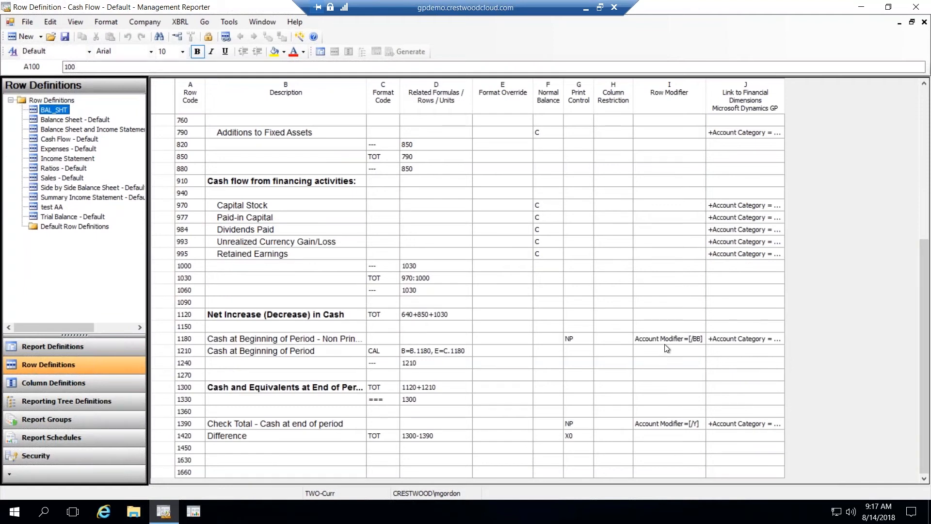
pyautogui.click(358, 342)
pyautogui.click(580, 343)
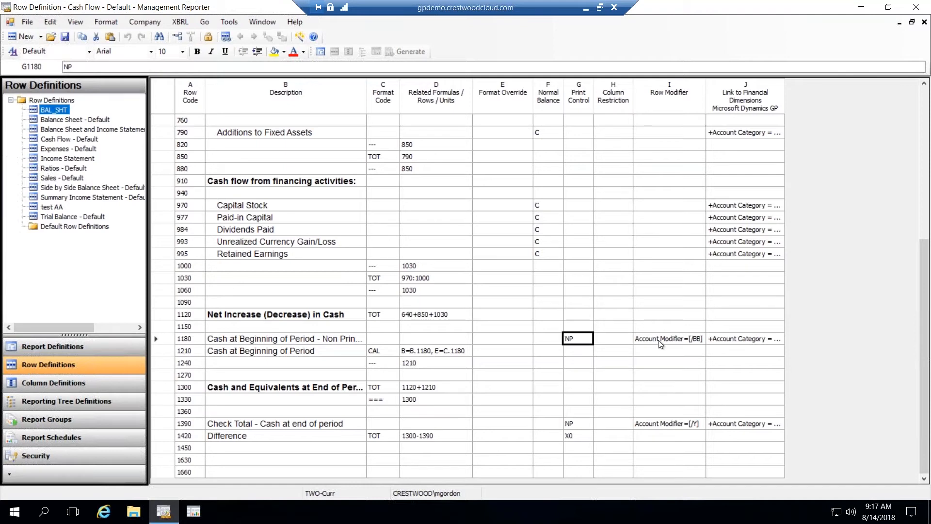
pyautogui.click(746, 342)
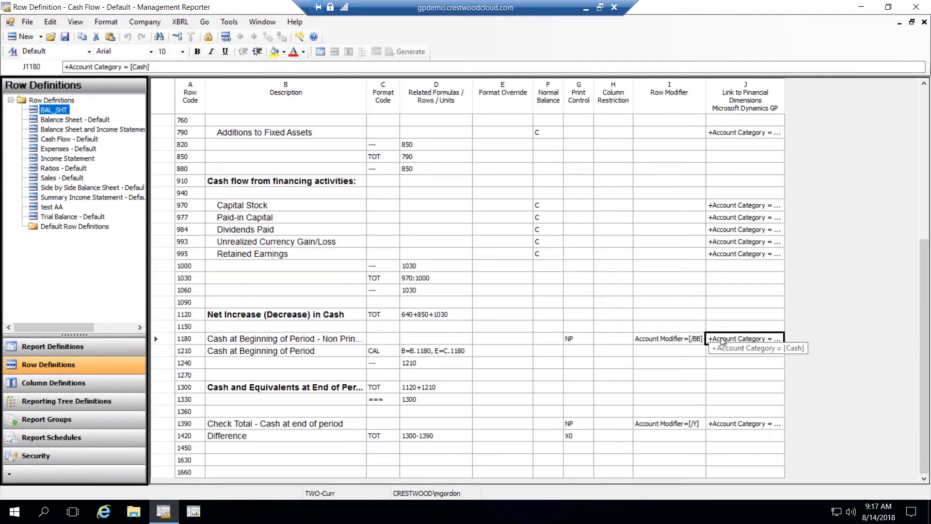
# Step: Open the row modifier of row 1180, review the available account modifiers, and close it keeping /BB
pyautogui.click(682, 344)
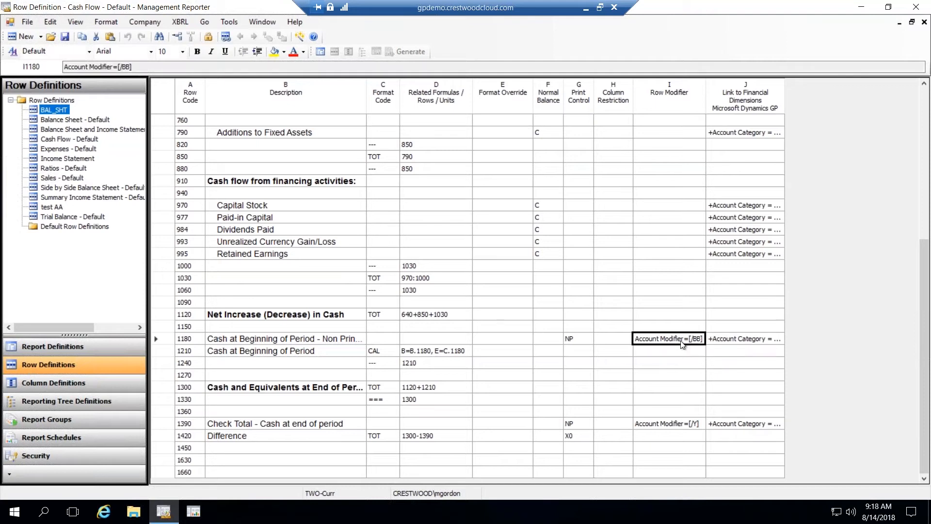
pyautogui.click(682, 344)
pyautogui.click(699, 339)
pyautogui.click(462, 180)
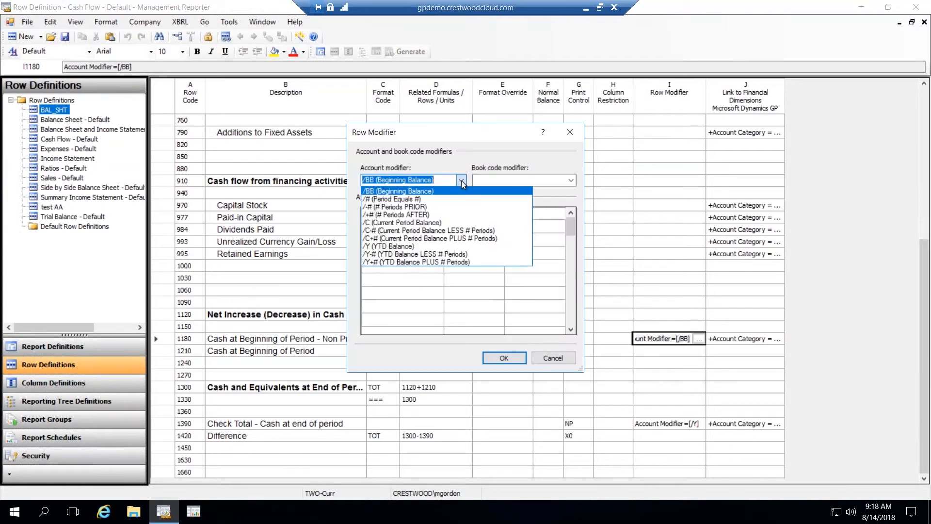
pyautogui.click(462, 180)
pyautogui.click(505, 358)
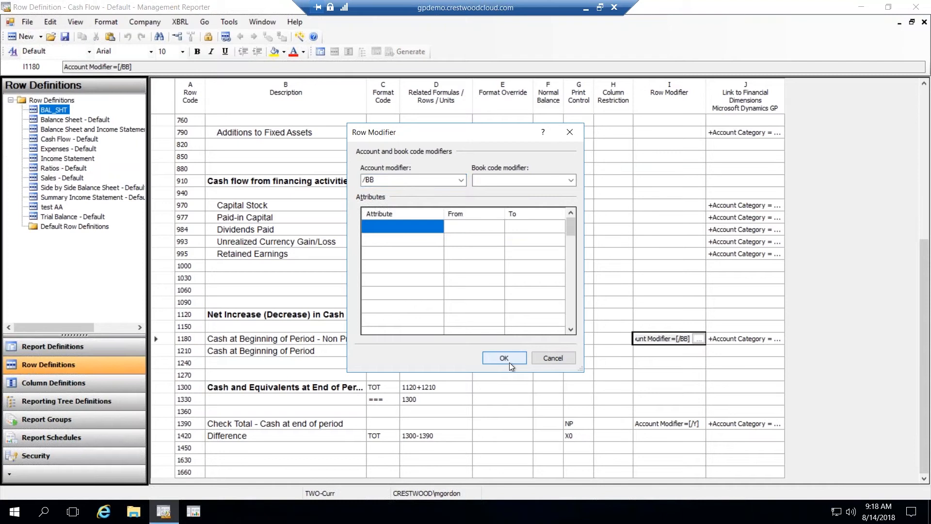
# Step: Examine the calculation formula of the Cash at Beginning of Period row and the non-printing row it references
pyautogui.click(288, 354)
pyautogui.click(425, 354)
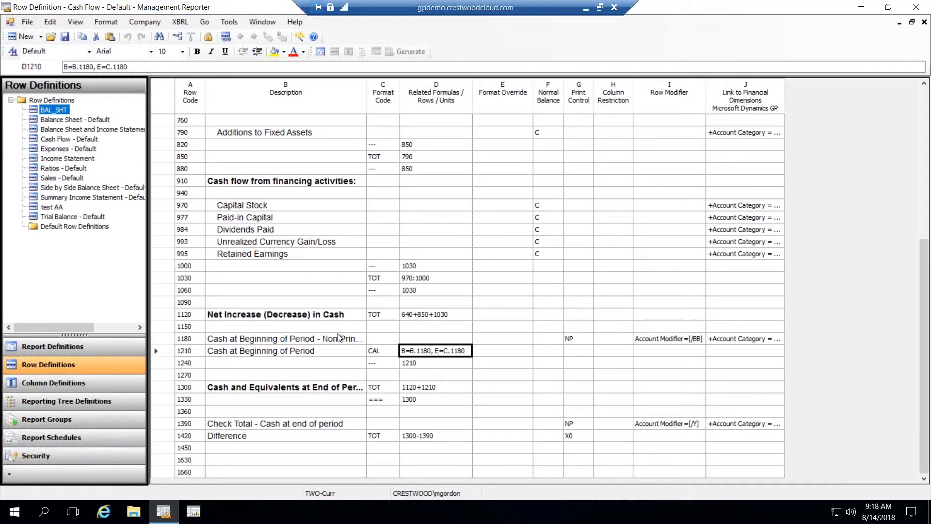
pyautogui.click(312, 341)
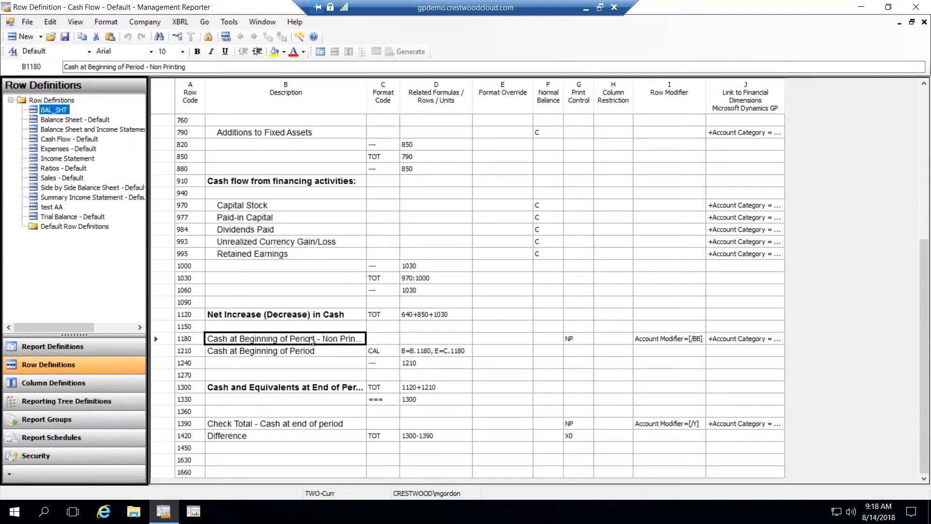
pyautogui.click(420, 356)
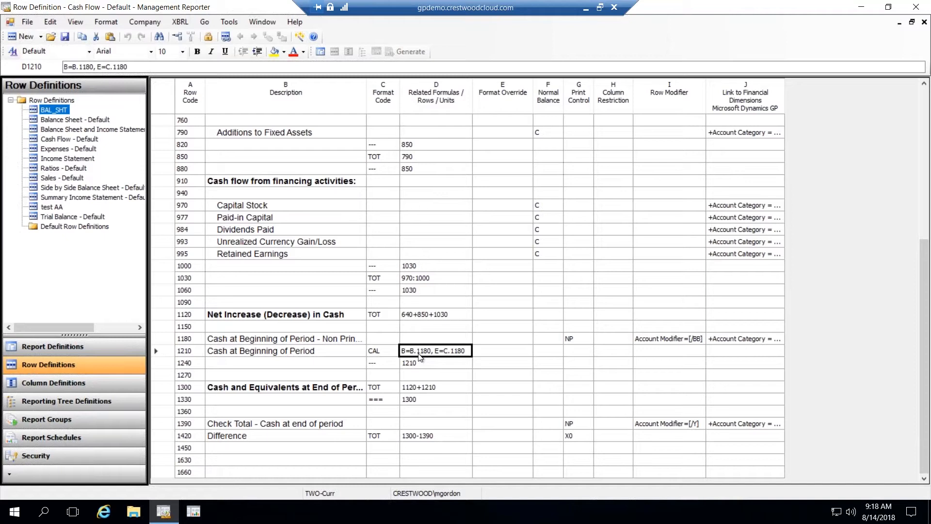
# Step: Reopen the column definition from the Cash Flow report definition and examine column C's periods covered setting
pyautogui.click(262, 22)
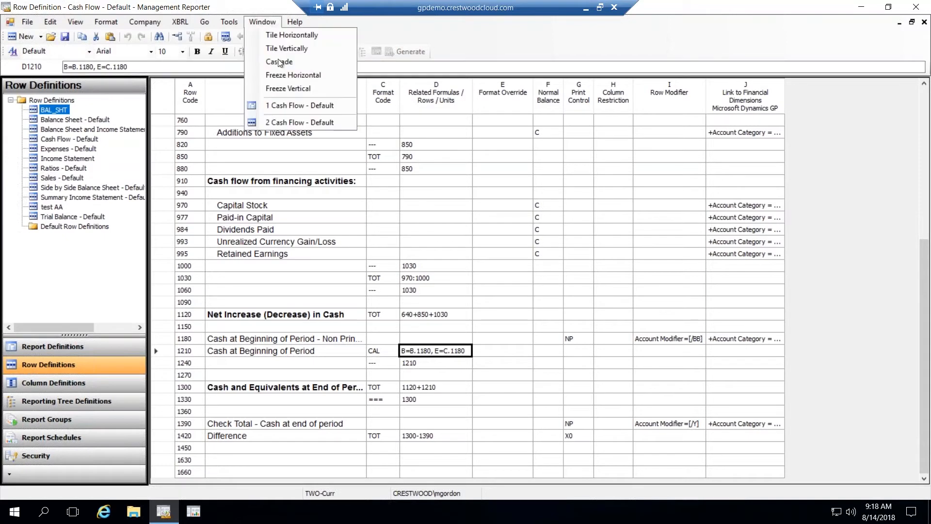
pyautogui.click(290, 107)
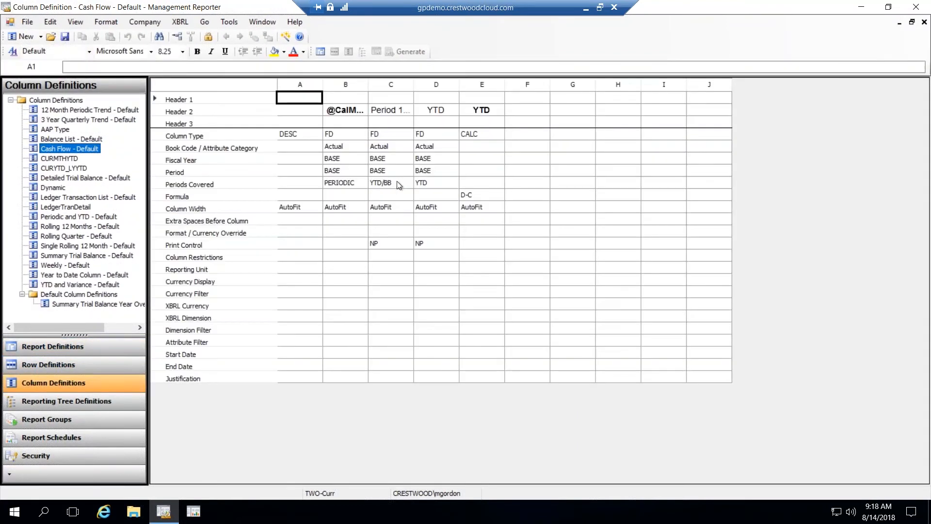
pyautogui.click(397, 181)
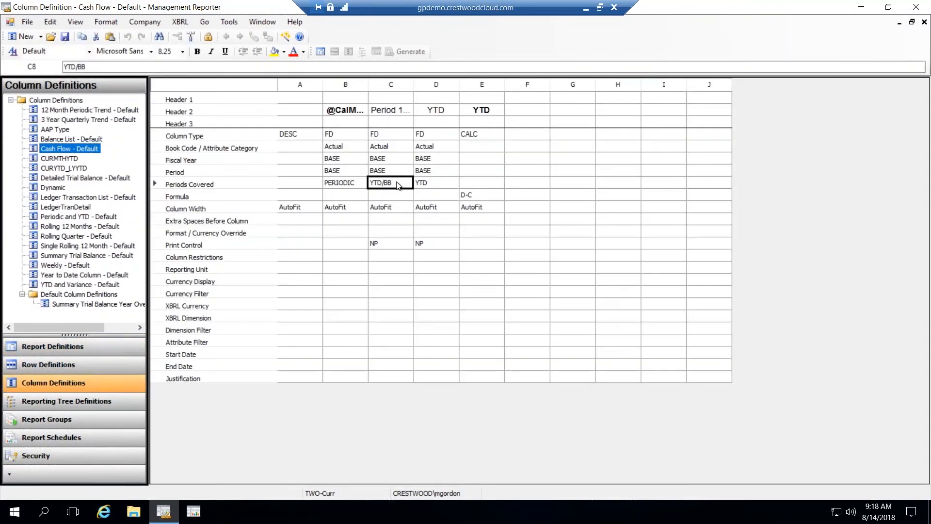
# Step: Switch between the open Cash Flow row and column definitions to compare row 1210's formula with column C, ending on the row definition
pyautogui.click(265, 24)
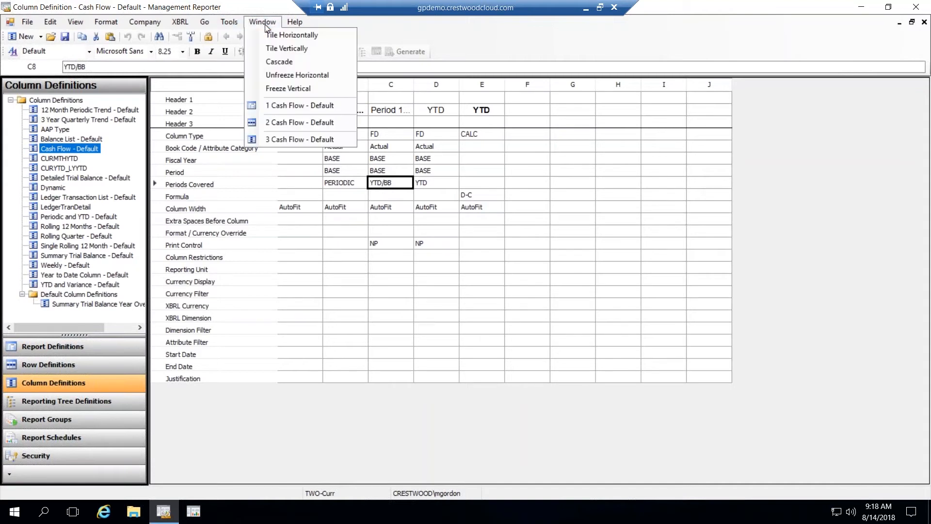
pyautogui.click(286, 122)
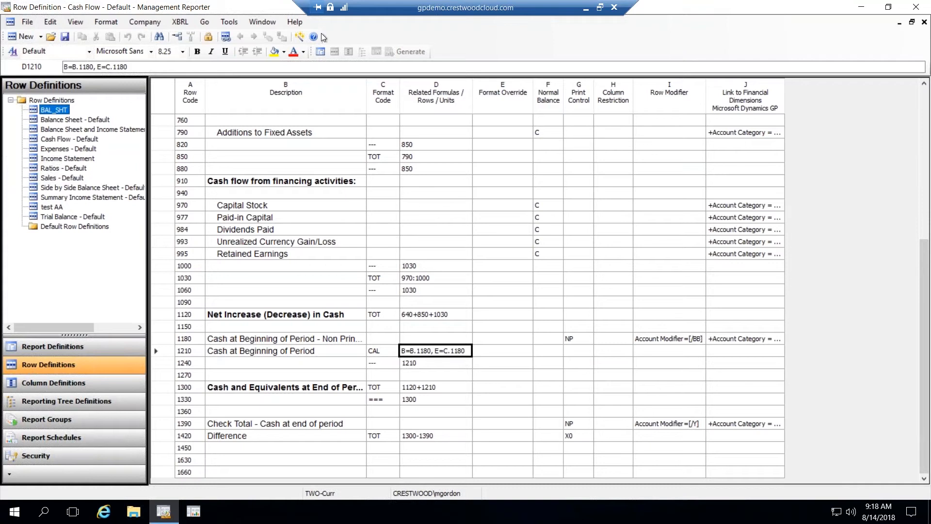
pyautogui.click(256, 24)
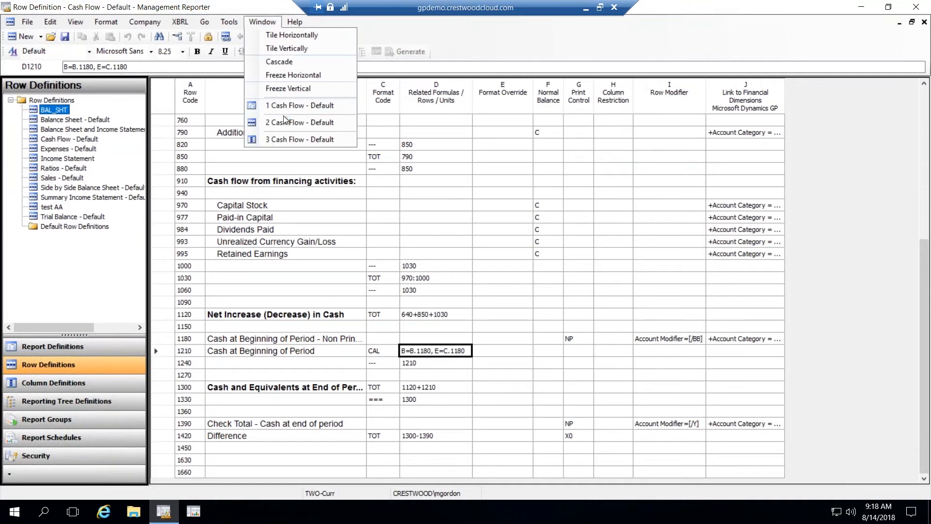
pyautogui.click(289, 140)
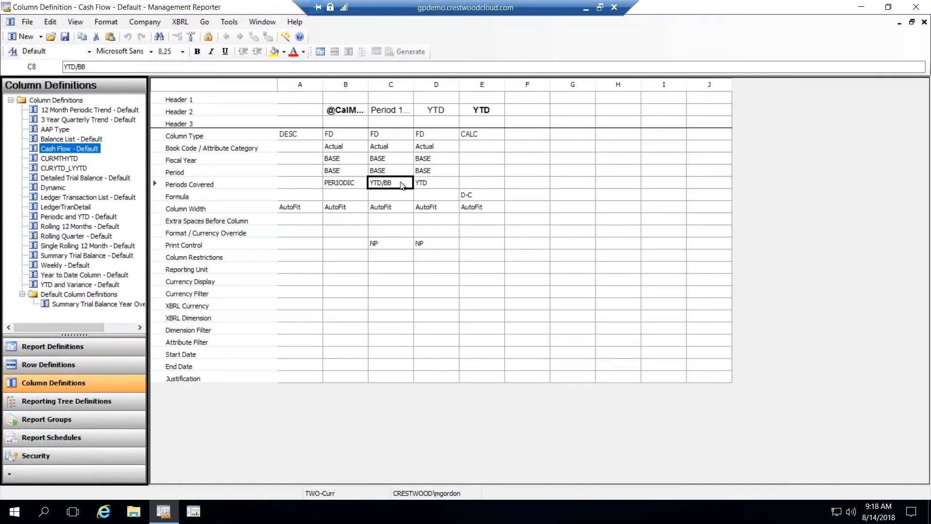
pyautogui.click(260, 22)
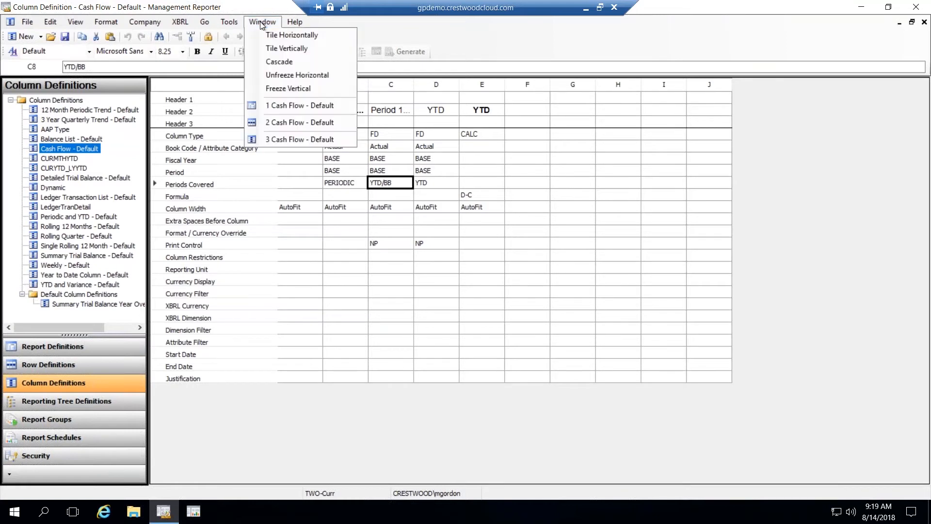
pyautogui.click(280, 121)
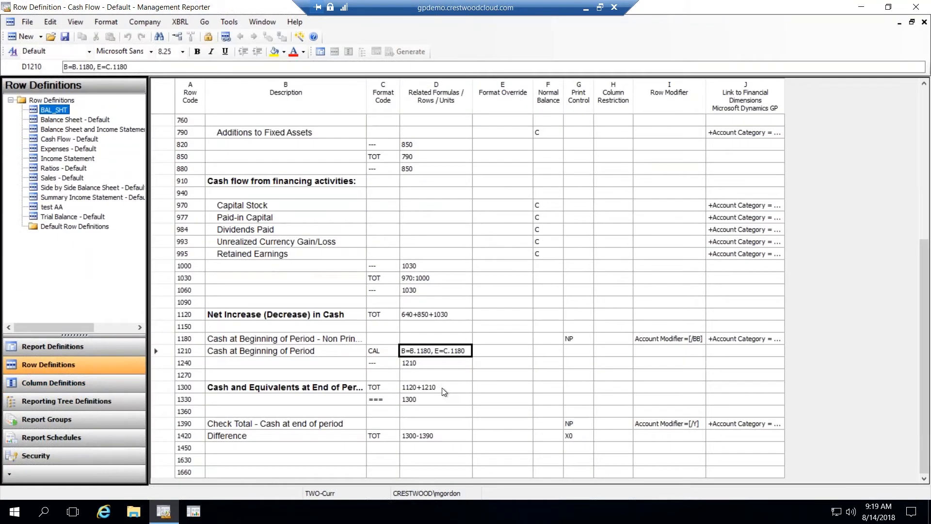
# Step: Examine the formula for Cash and Equivalents at End of Period and the Difference and Check Total rows
pyautogui.click(441, 388)
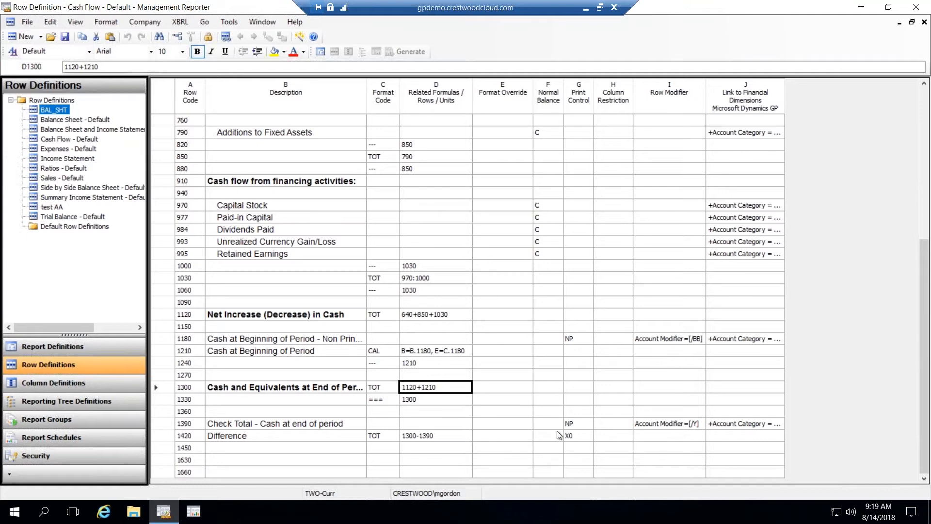
pyautogui.click(312, 438)
pyautogui.click(324, 426)
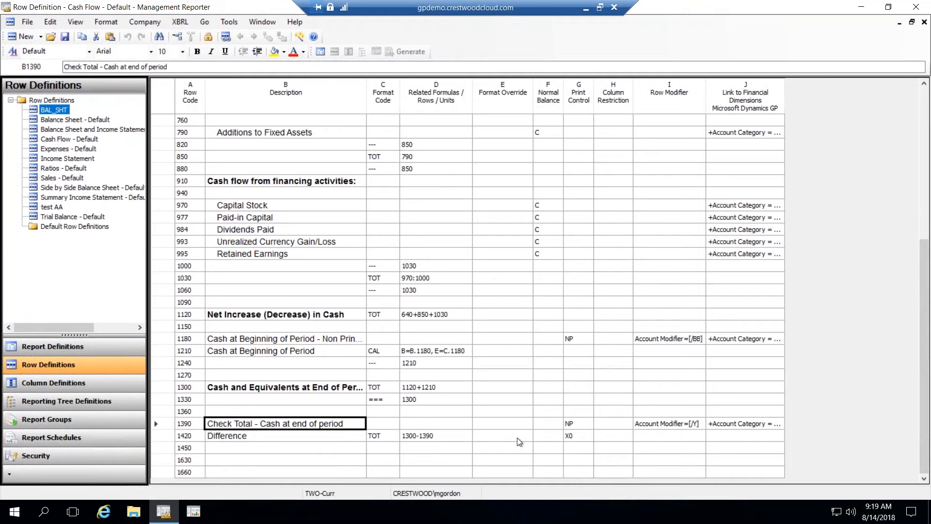
# Step: Open the row modifier of the Check Total row, review its account modifier, and close it keeping /Y
pyautogui.click(656, 429)
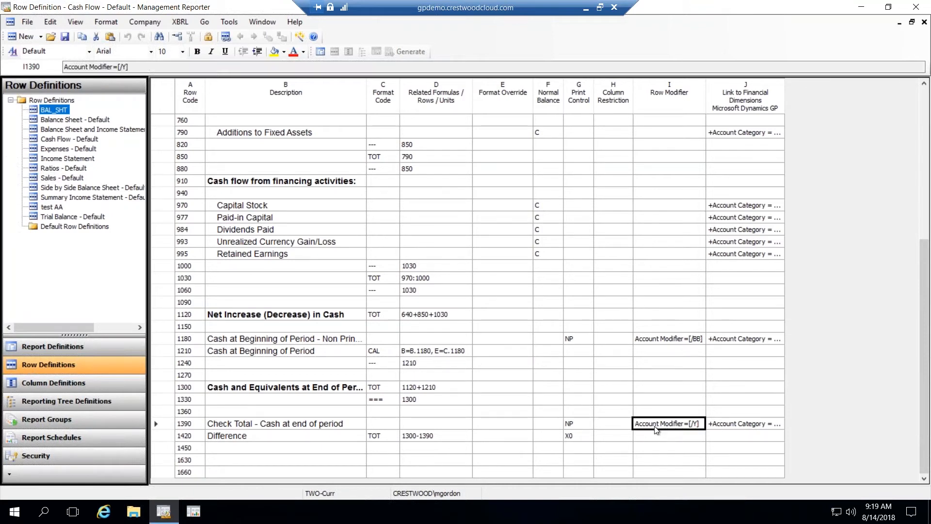
pyautogui.doubleClick(656, 429)
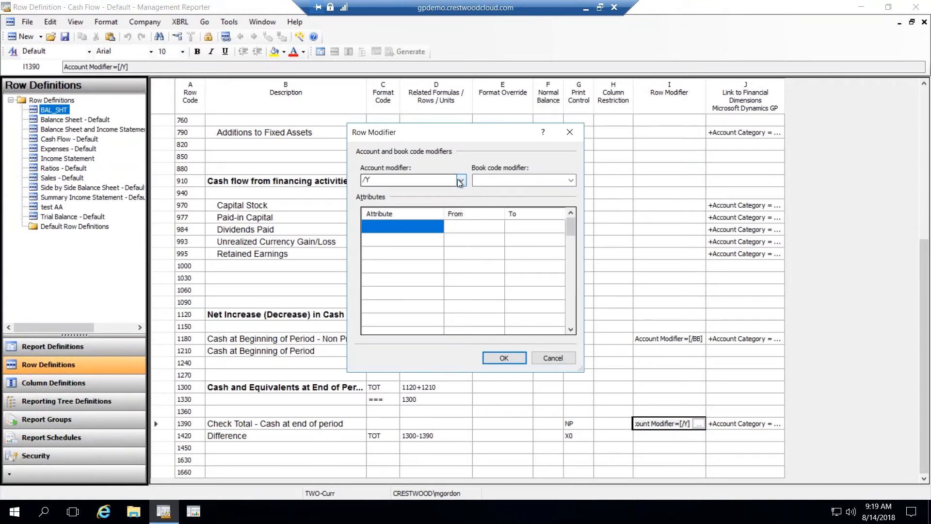
pyautogui.click(505, 359)
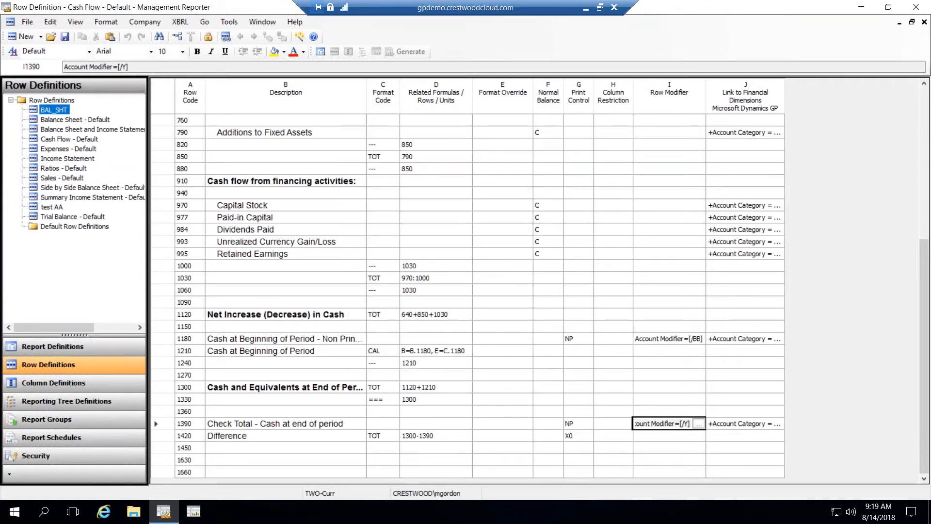
# Step: Check the Difference row's formula and close the Cash Flow row definition without saving, along with its column and report definitions
pyautogui.click(427, 438)
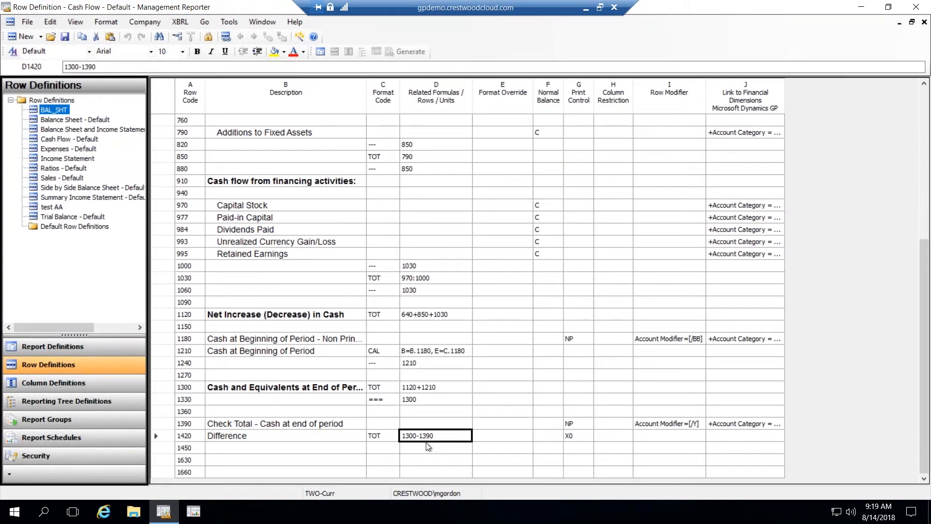
pyautogui.click(27, 22)
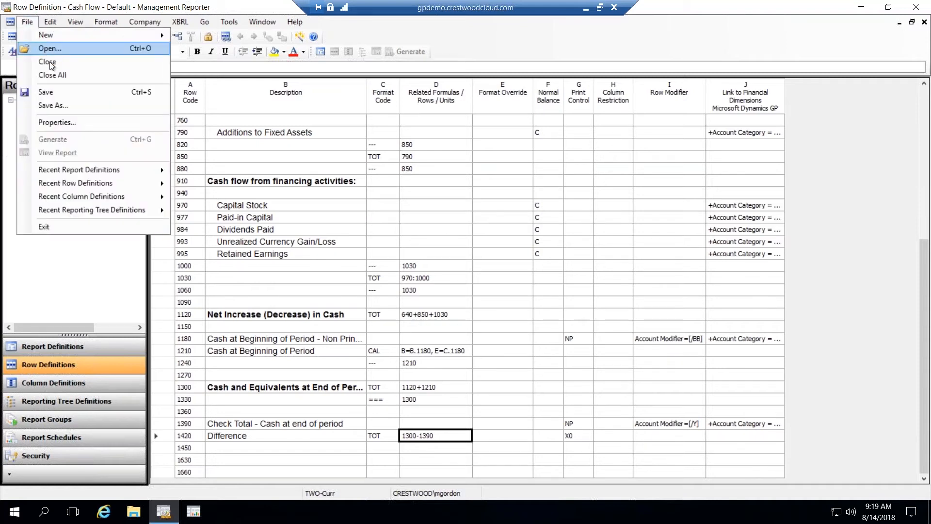
pyautogui.click(48, 61)
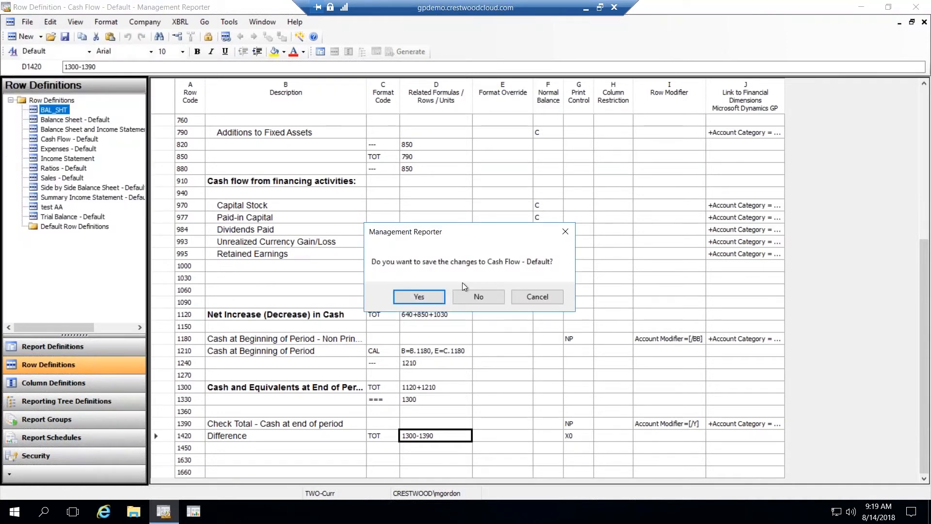
pyautogui.click(469, 297)
pyautogui.click(27, 22)
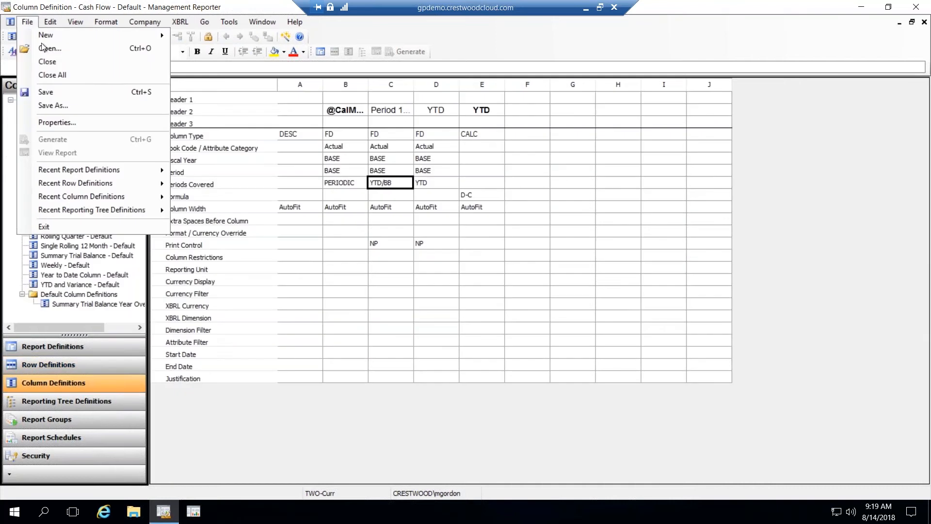
pyautogui.click(48, 62)
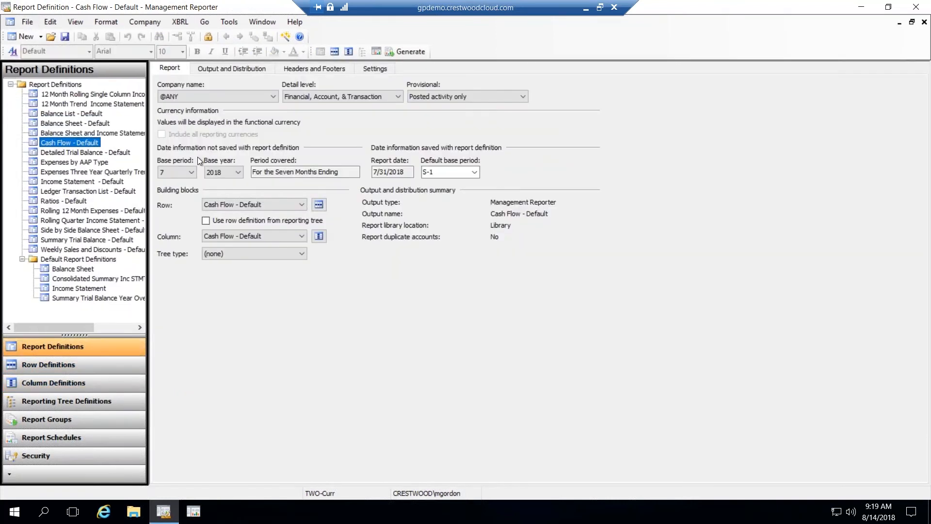
pyautogui.click(22, 23)
pyautogui.click(38, 65)
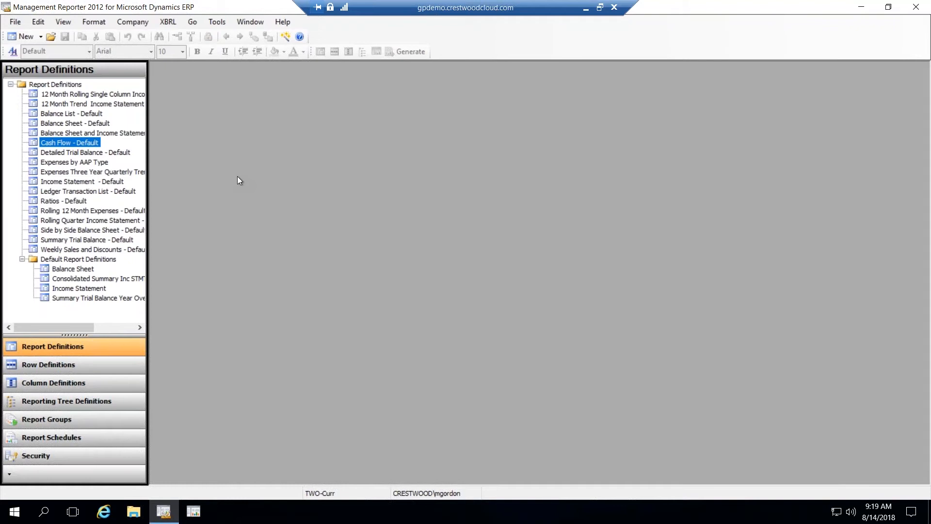
# Step: Open the Balance Sheet report definition from the Default Report Definitions folder, review its CURYTD_LYYTD column definition and close that column definition
pyautogui.doubleClick(77, 270)
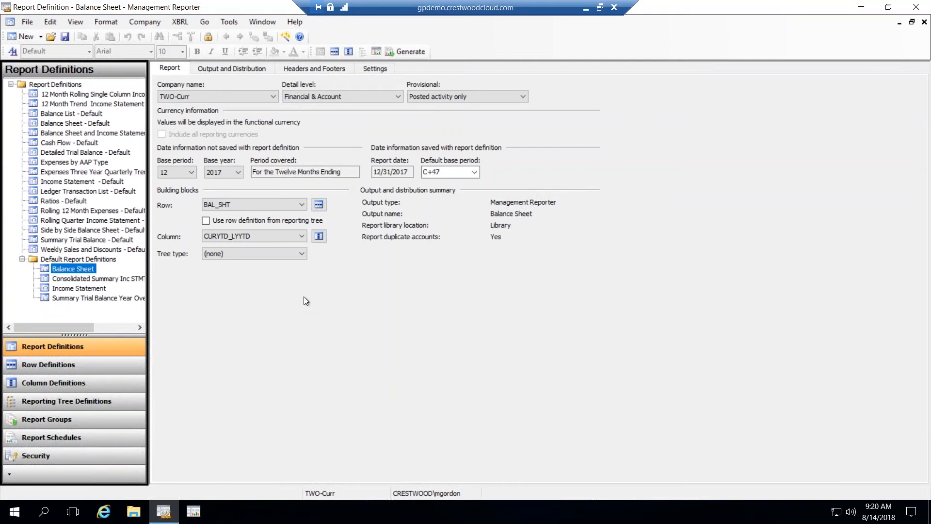
pyautogui.click(319, 236)
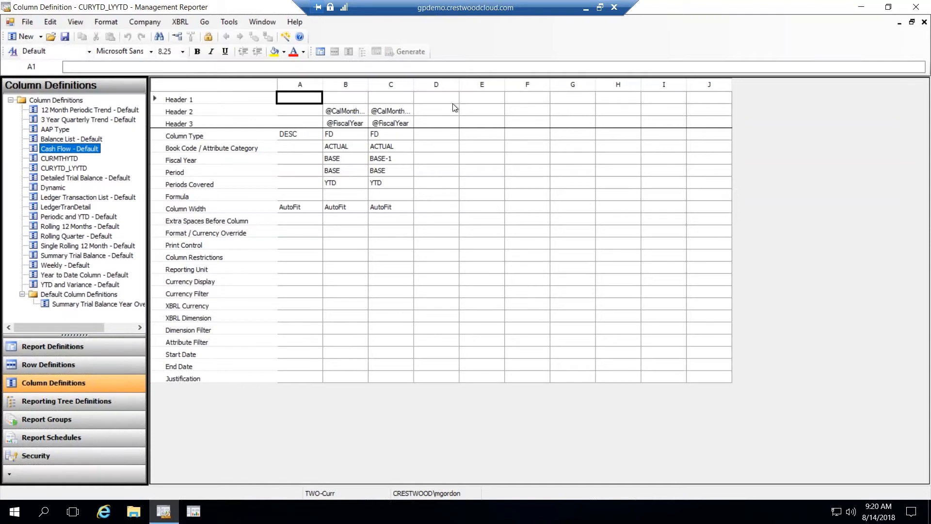
pyautogui.click(30, 22)
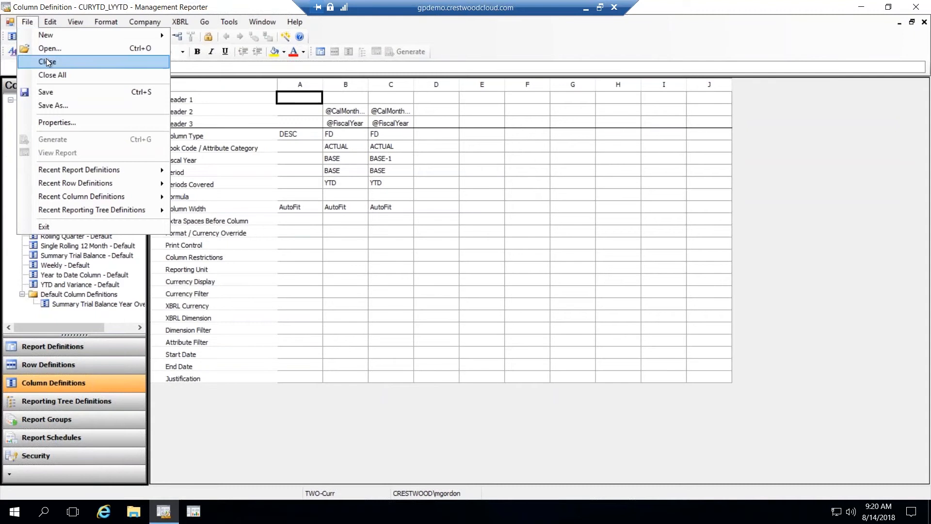
pyautogui.click(48, 62)
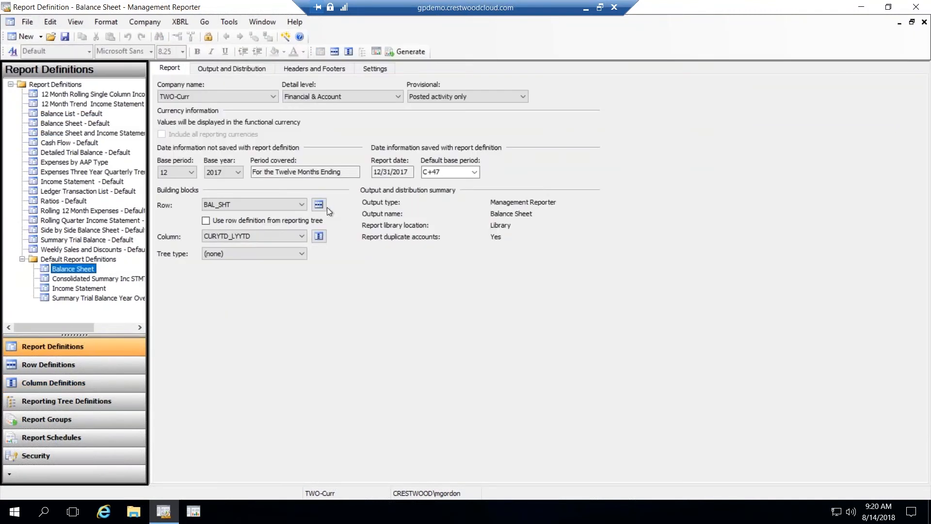
# Step: Open the BAL_SHT row definition from the report definition and examine the account links of Cash and Accounts Payable
pyautogui.click(322, 205)
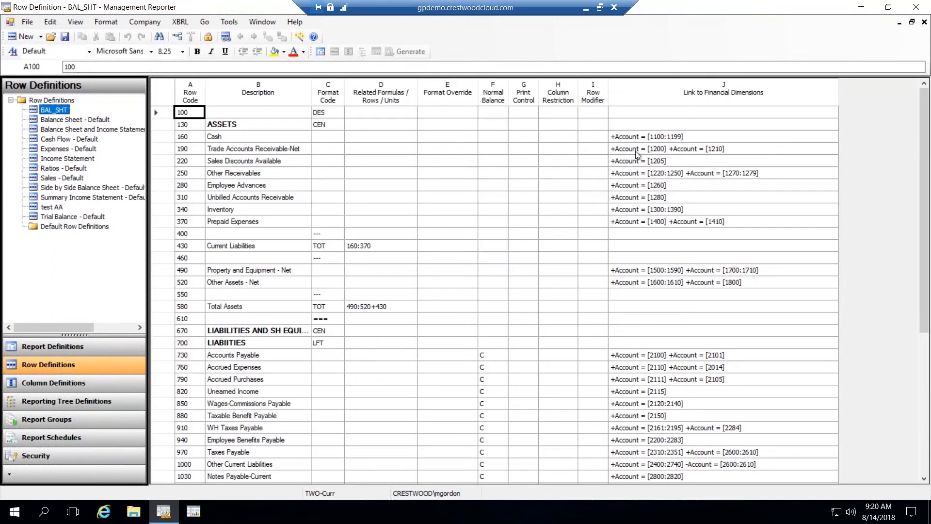
pyautogui.click(645, 136)
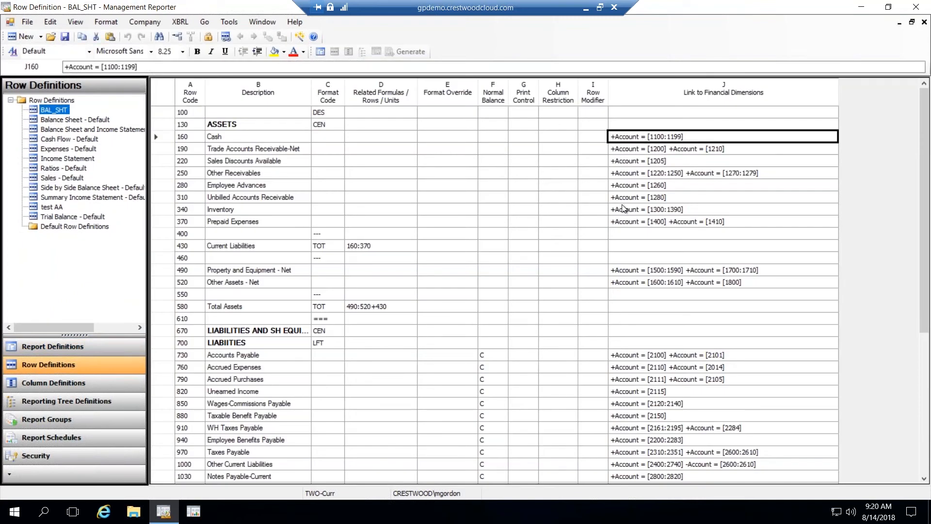
pyautogui.click(658, 359)
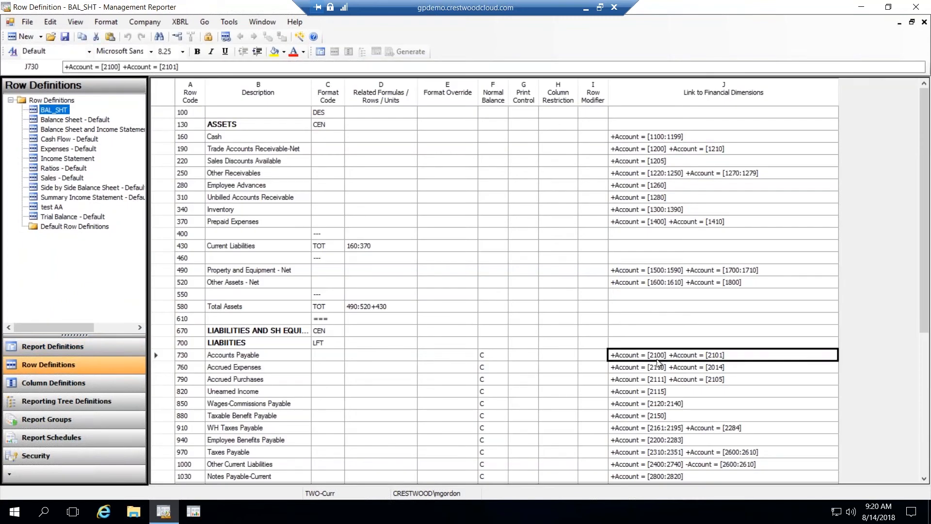
# Step: Open the Balance Sheet - Default row definition, examine the account category links of its cash, securities and receivables rows, and close it
pyautogui.doubleClick(77, 120)
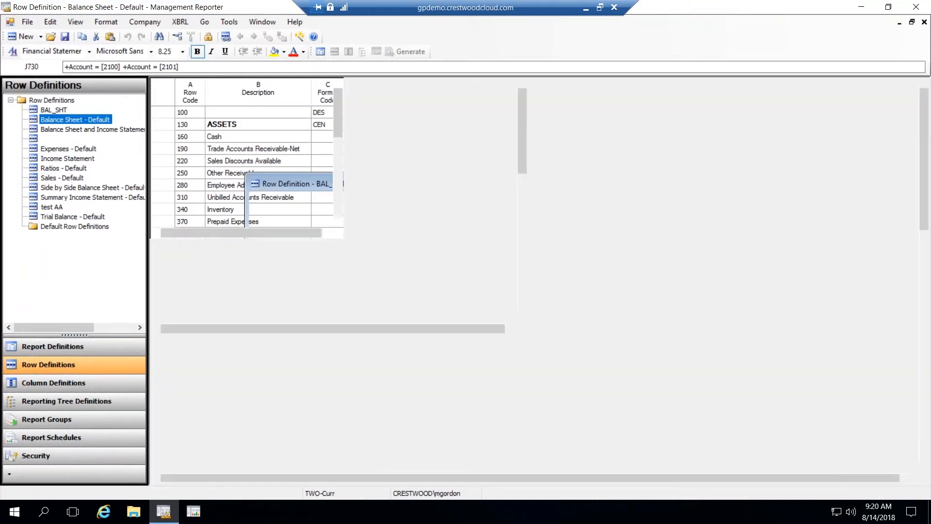
pyautogui.click(666, 128)
pyautogui.click(656, 188)
pyautogui.click(680, 252)
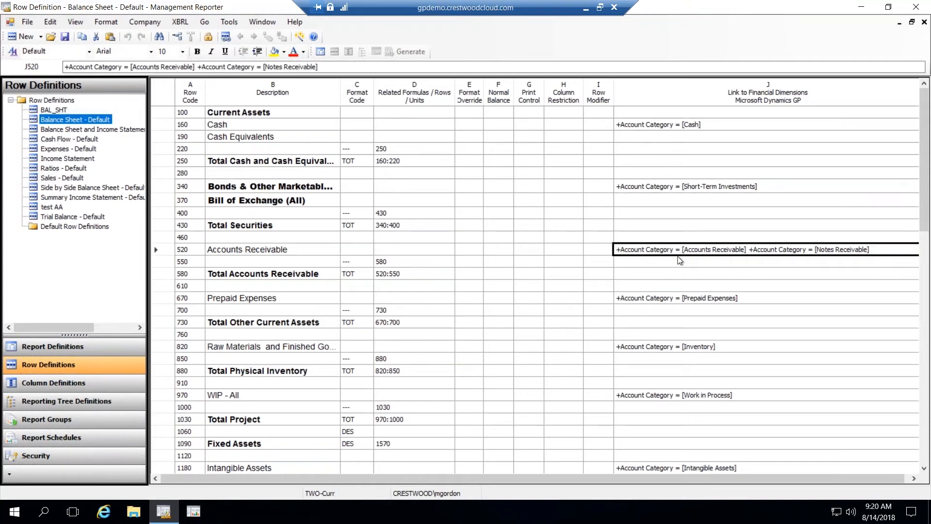
pyautogui.click(668, 188)
pyautogui.click(663, 127)
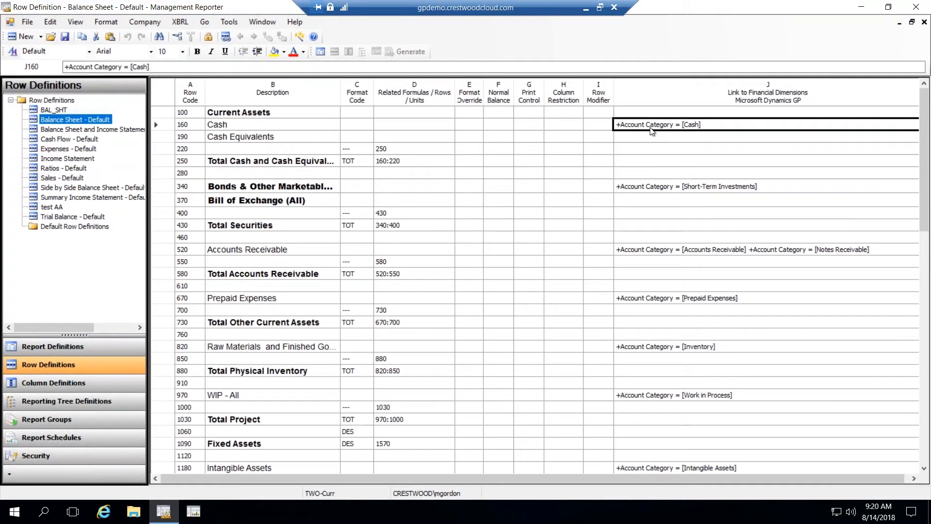
pyautogui.click(651, 191)
pyautogui.click(651, 252)
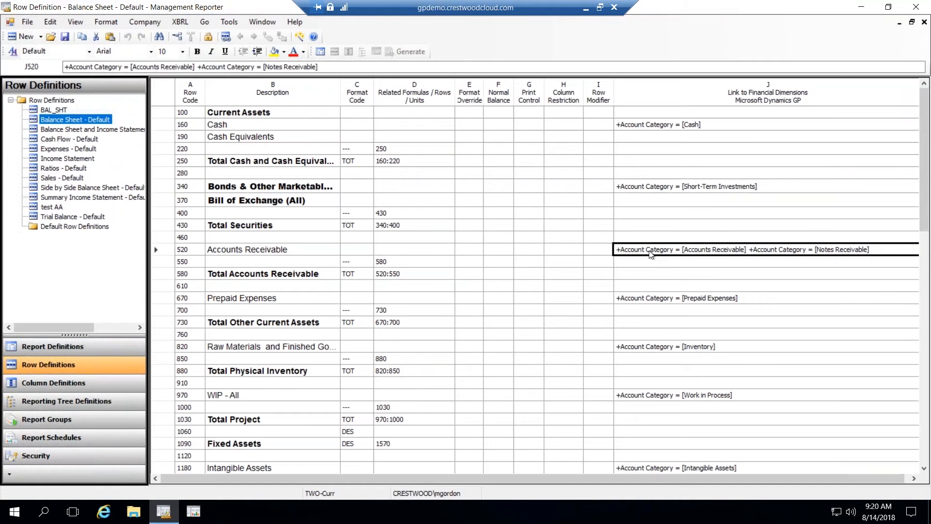
pyautogui.click(28, 22)
pyautogui.click(45, 63)
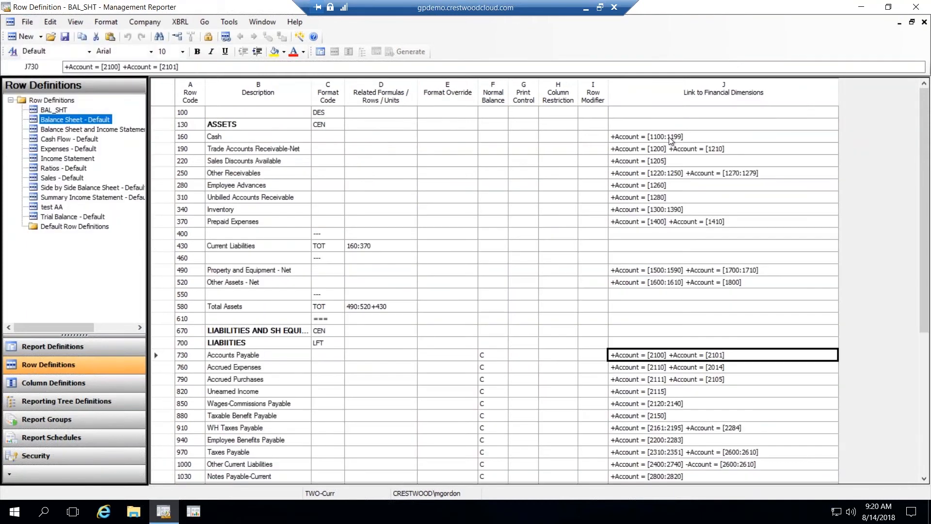
# Step: Review the account ranges of Cash and Other Assets - Net and the LIABIITIES title in BAL_SHT, and close the row definition
pyautogui.click(669, 136)
pyautogui.click(647, 285)
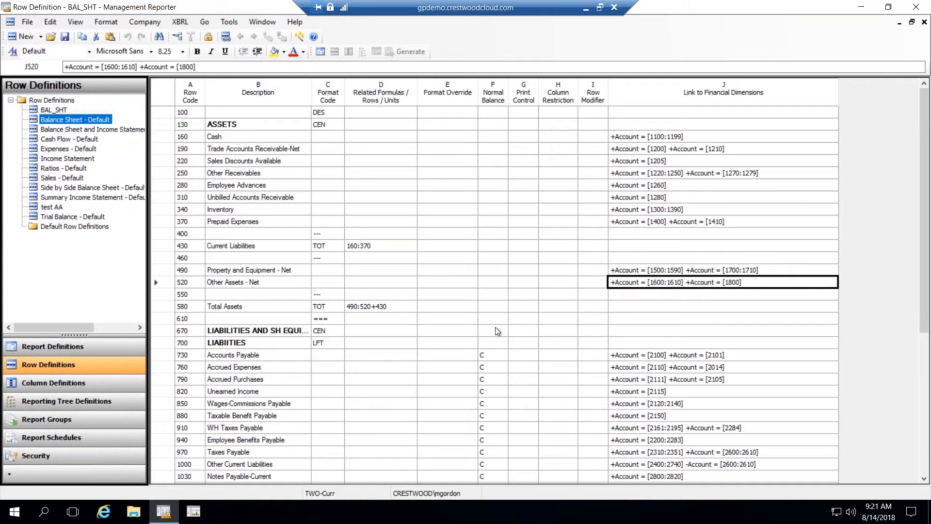
pyautogui.click(278, 343)
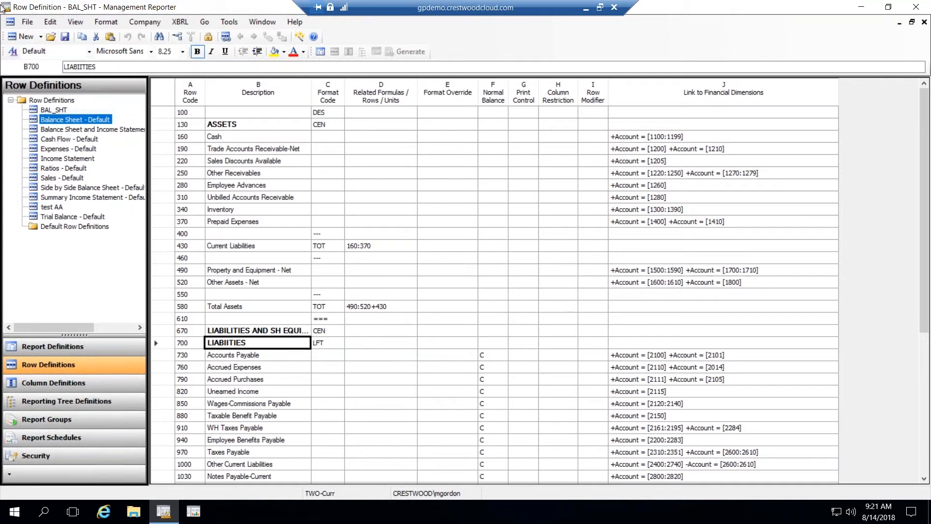
pyautogui.click(23, 23)
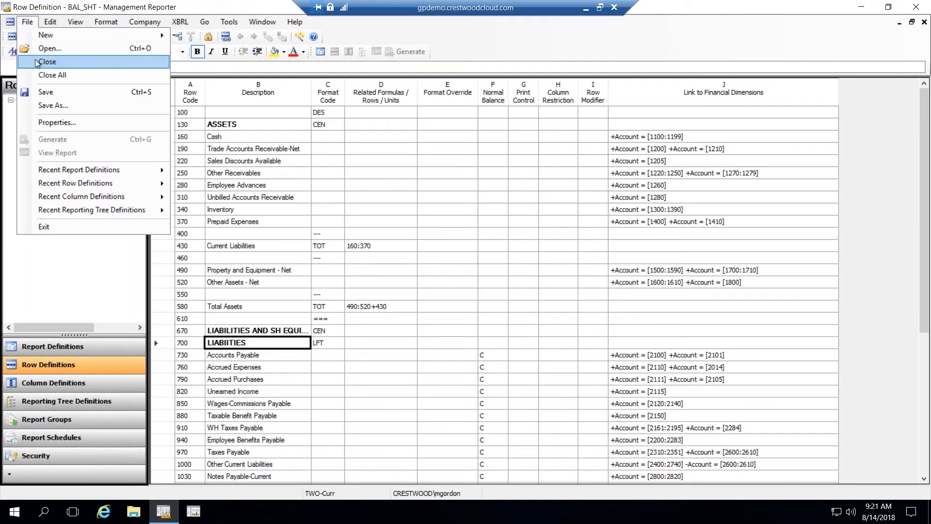
pyautogui.click(35, 60)
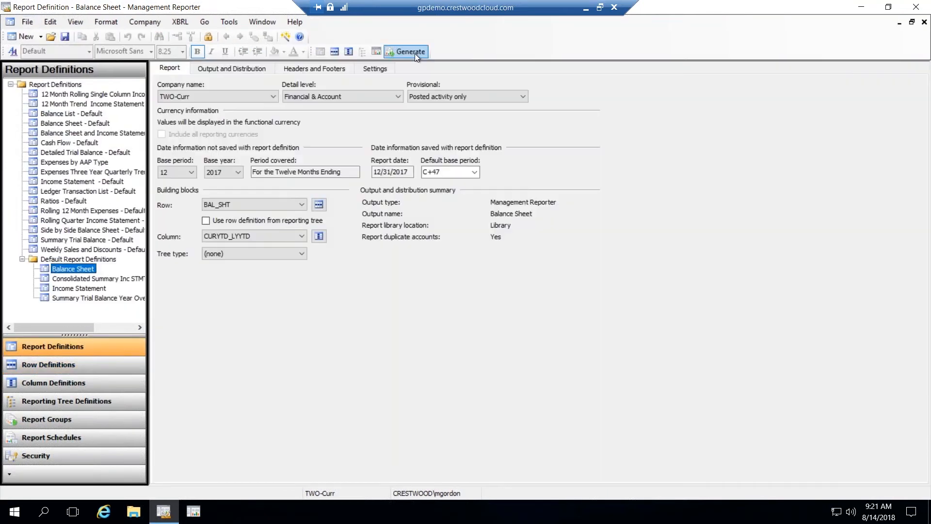
# Step: Generate the Balance Sheet report and examine the layout around its LIABILITIES AND SH EQUITY heading
pyautogui.click(415, 53)
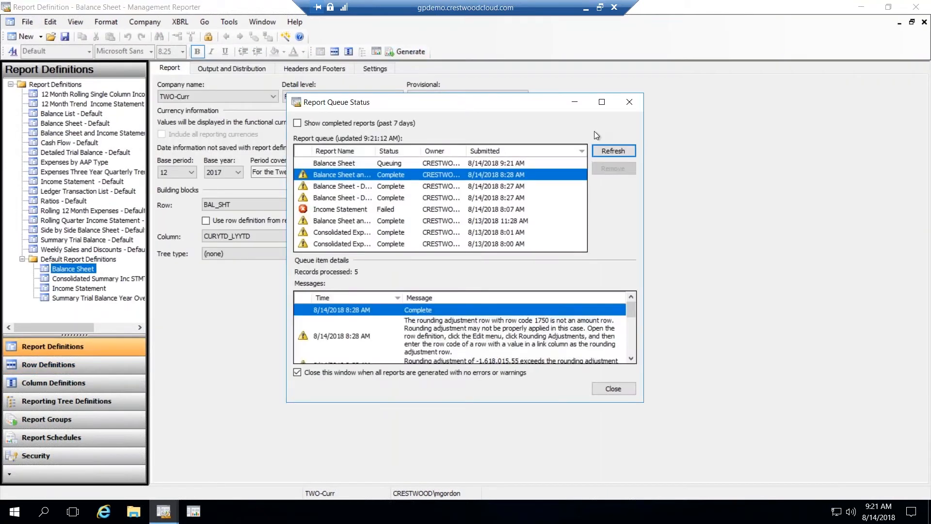
pyautogui.click(613, 152)
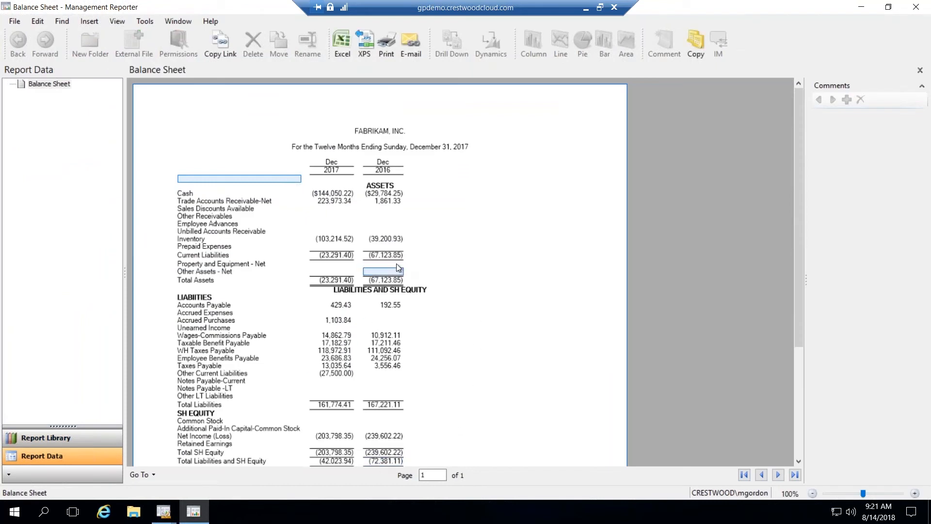
pyautogui.click(408, 201)
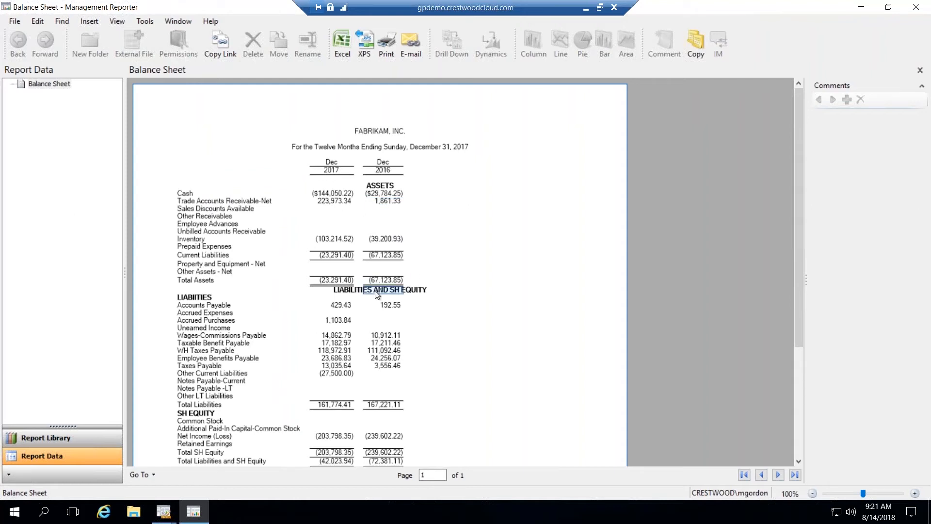
pyautogui.click(332, 298)
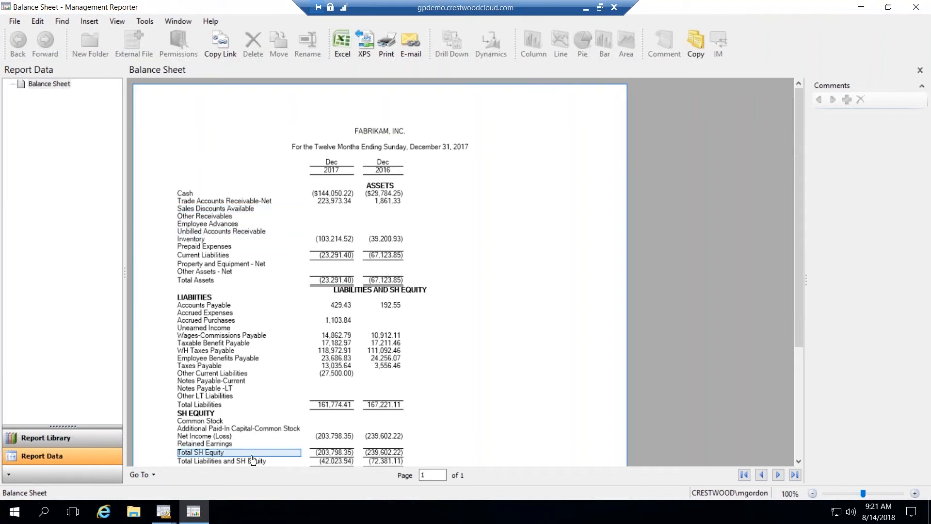
# Step: Return to the Balance Sheet report definition in Report Designer and close the report viewer window
pyautogui.moveTo(163, 510)
pyautogui.click(141, 470)
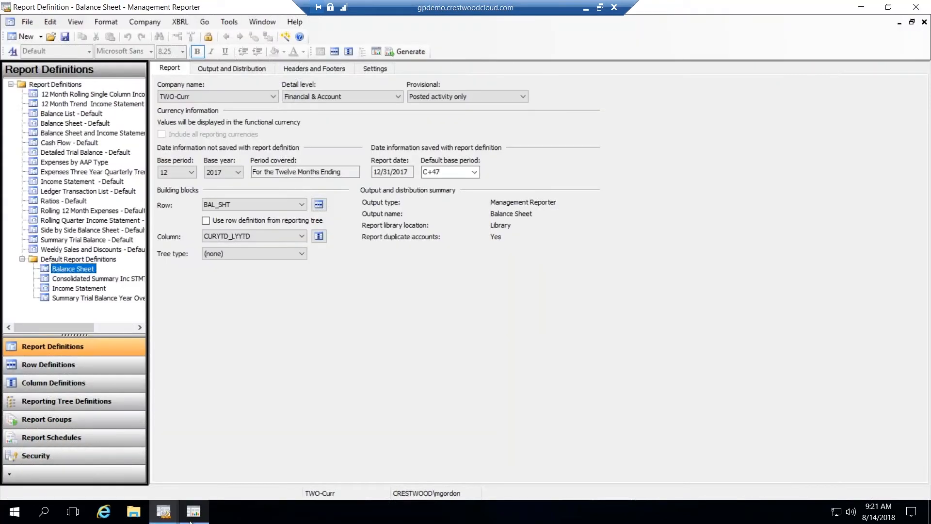
pyautogui.click(193, 515)
pyautogui.rightClick(194, 514)
pyautogui.click(197, 490)
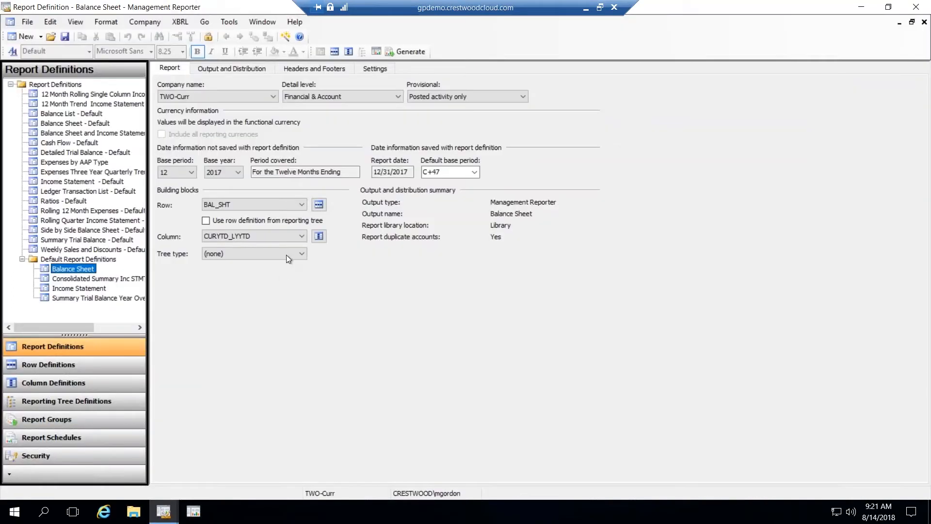
# Step: Reopen the BAL_SHT row definition and insert two blank rows above the LIABILITIES AND SH EQUITY heading
pyautogui.click(323, 204)
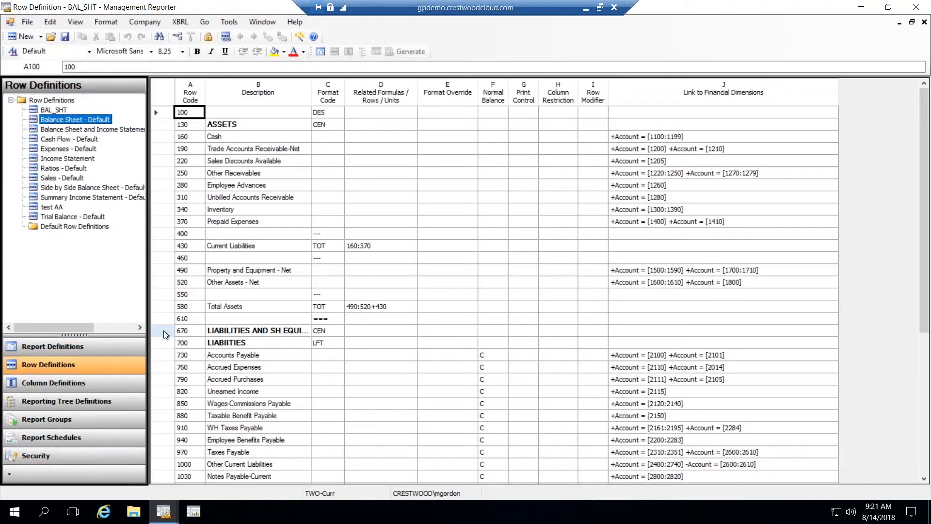
pyautogui.moveTo(164, 331); pyautogui.dragTo(164, 343)
pyautogui.rightClick(287, 337)
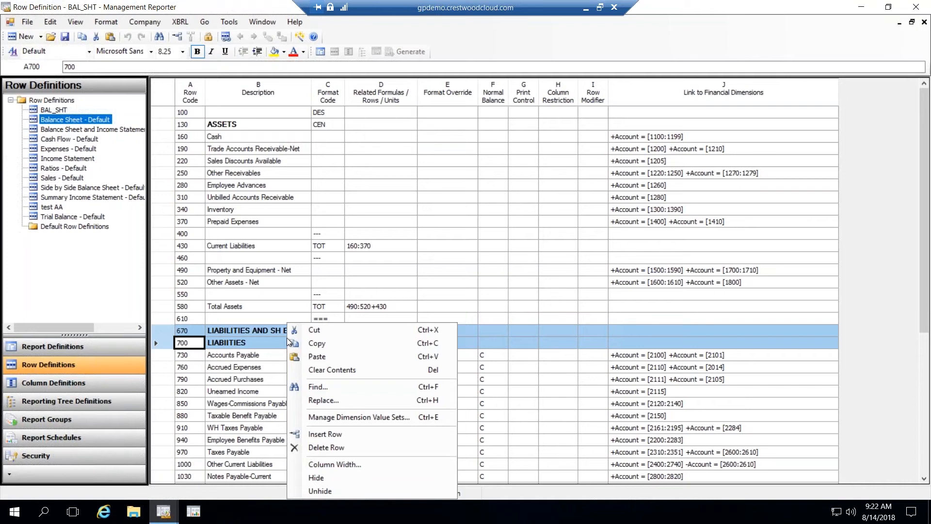
pyautogui.click(330, 437)
# Step: Set the format code of both new rows, 630 and 650, to DES (Title in description column)
pyautogui.click(331, 331)
pyautogui.click(350, 162)
pyautogui.click(322, 342)
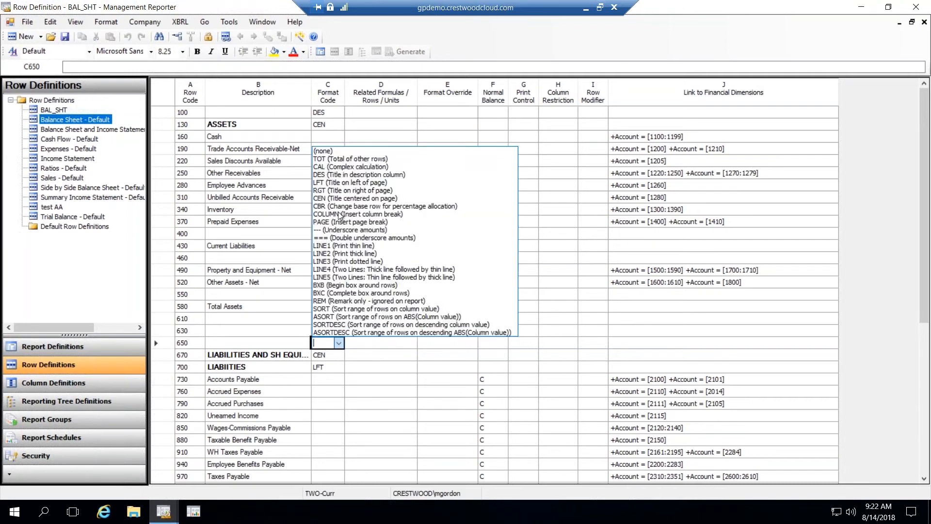
pyautogui.click(351, 175)
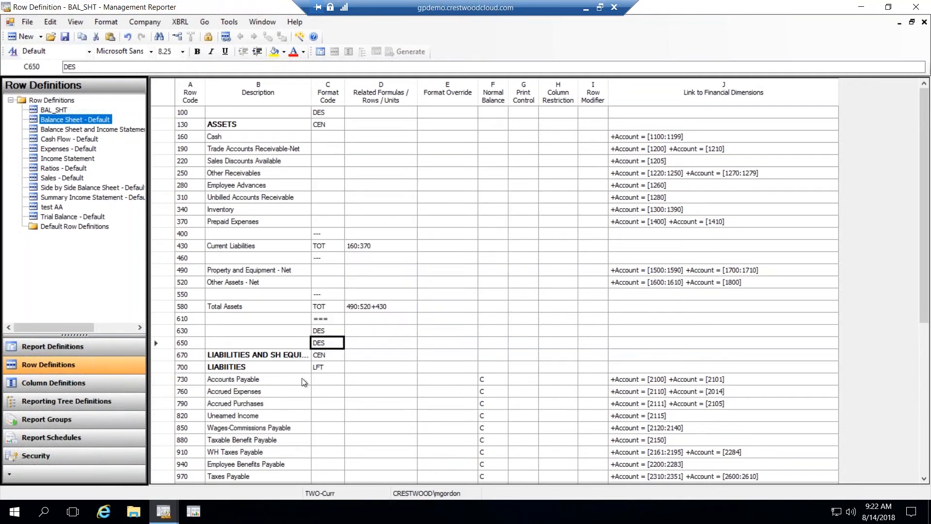
# Step: Insert a blank row above the LIABIITIES title and set its format code to DES
pyautogui.click(168, 368)
pyautogui.rightClick(168, 369)
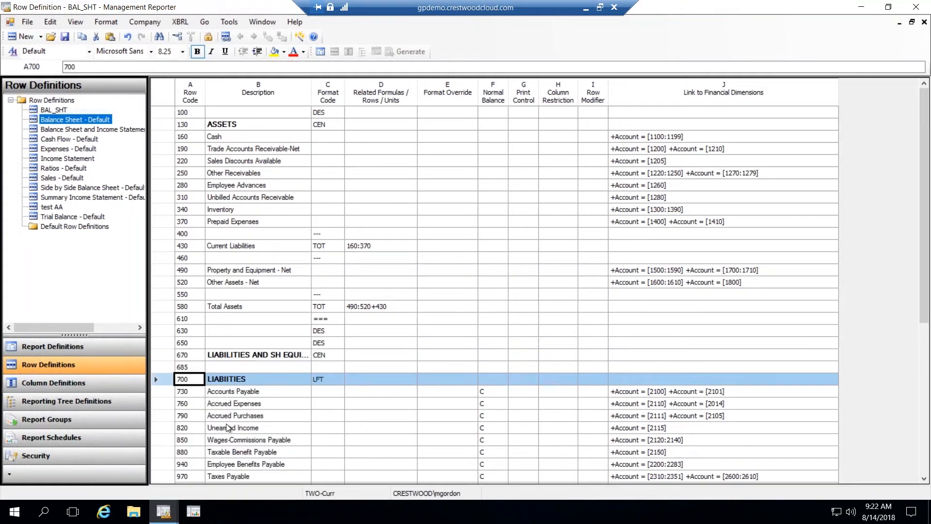
pyautogui.doubleClick(328, 369)
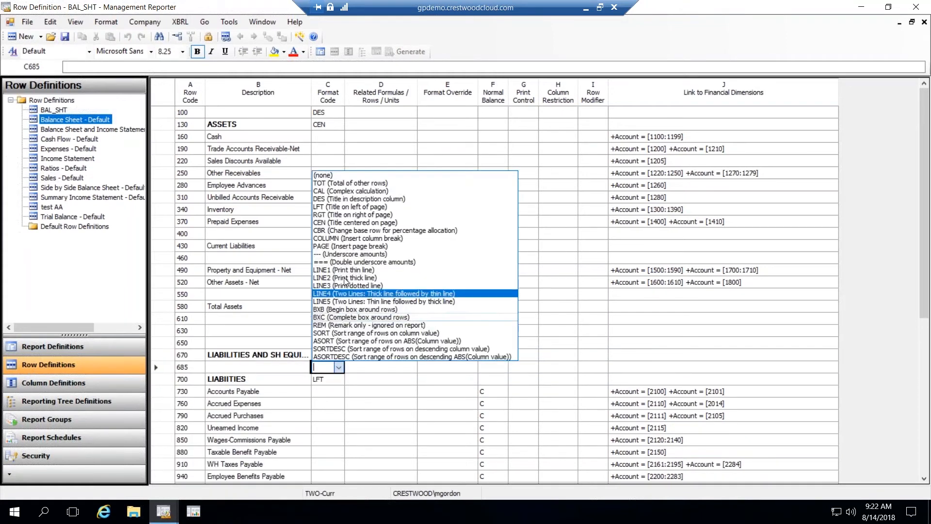
pyautogui.click(353, 199)
pyautogui.click(924, 466)
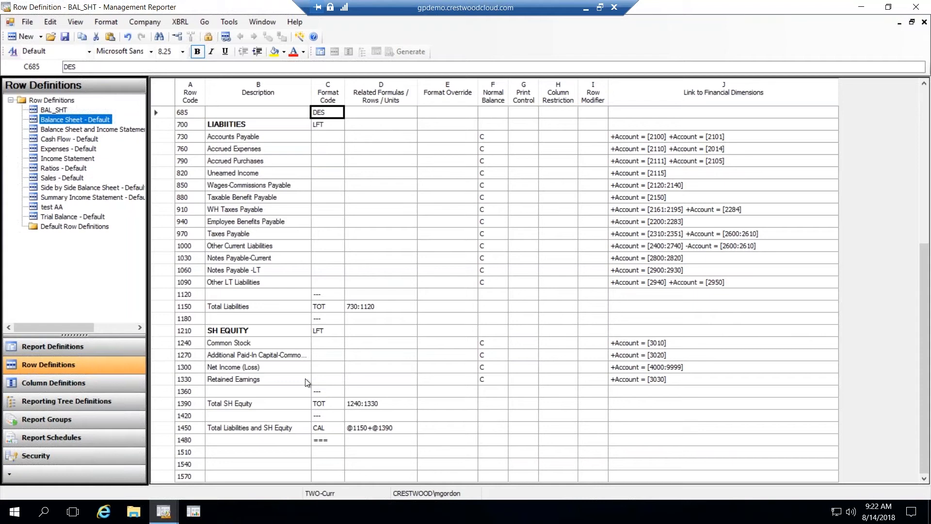
# Step: Insert a blank row above the SH EQUITY title and set its format code to DES
pyautogui.click(169, 329)
pyautogui.rightClick(169, 328)
pyautogui.click(206, 434)
pyautogui.click(336, 331)
pyautogui.doubleClick(336, 334)
pyautogui.click(359, 164)
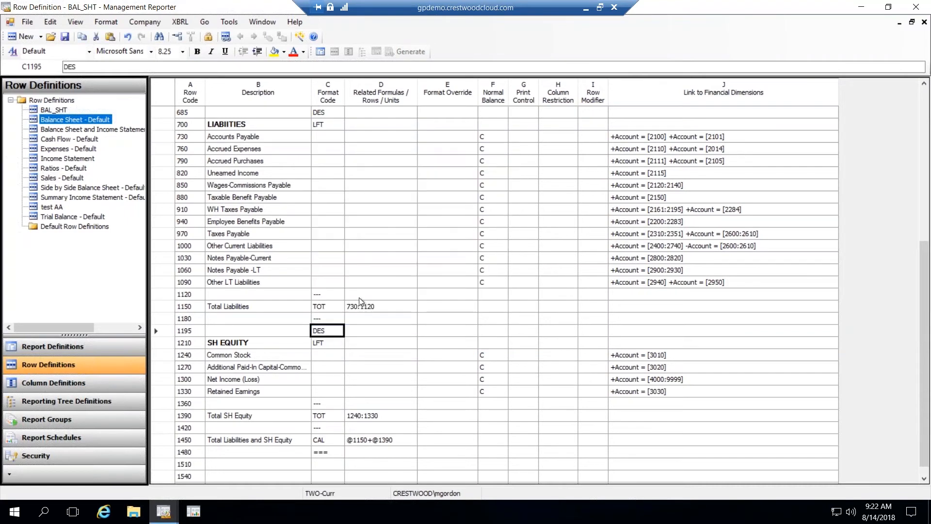
# Step: Renumber the rows of BAL_SHT, then save and close the row definition
pyautogui.click(50, 22)
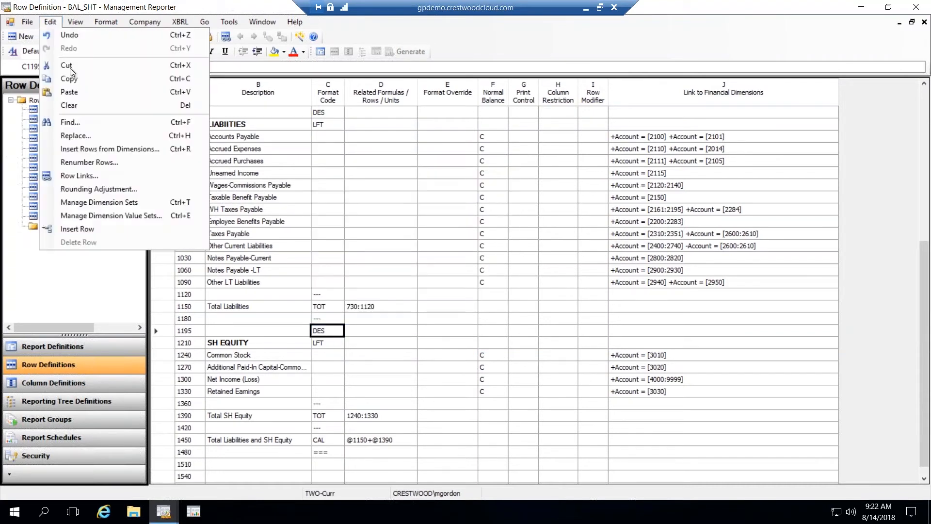
pyautogui.click(85, 161)
pyautogui.click(434, 290)
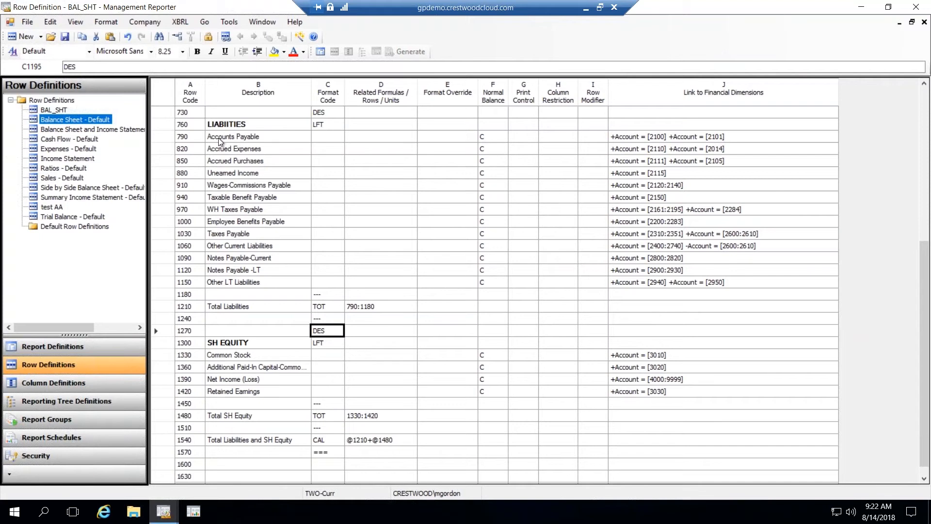
pyautogui.click(65, 38)
pyautogui.click(30, 23)
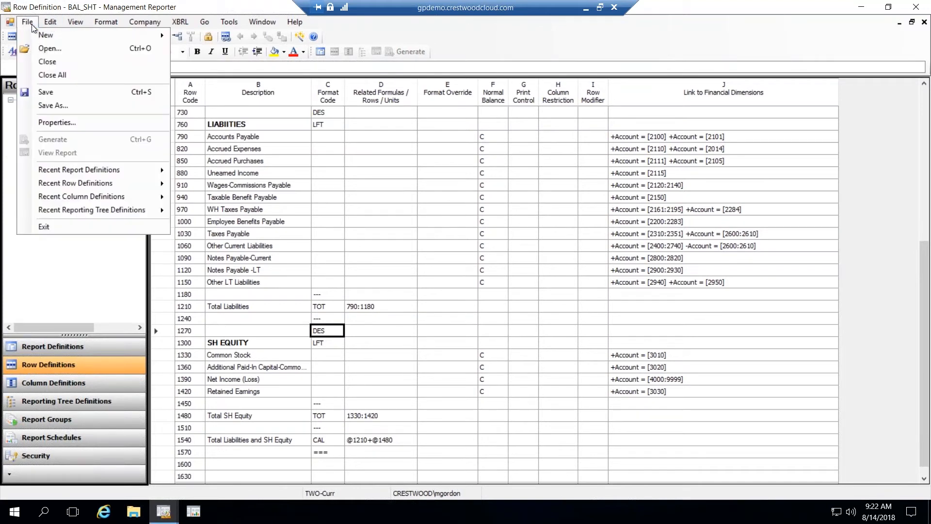
pyautogui.click(53, 63)
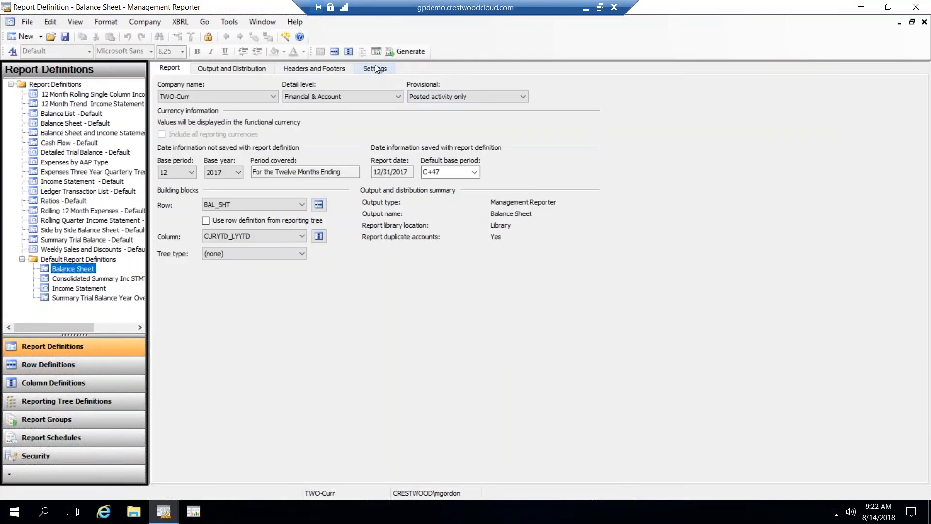
# Step: Generate the Balance Sheet report and refresh the report queue until the report opens in the viewer
pyautogui.click(405, 52)
pyautogui.click(623, 151)
pyautogui.click(624, 152)
pyautogui.click(623, 152)
pyautogui.click(623, 154)
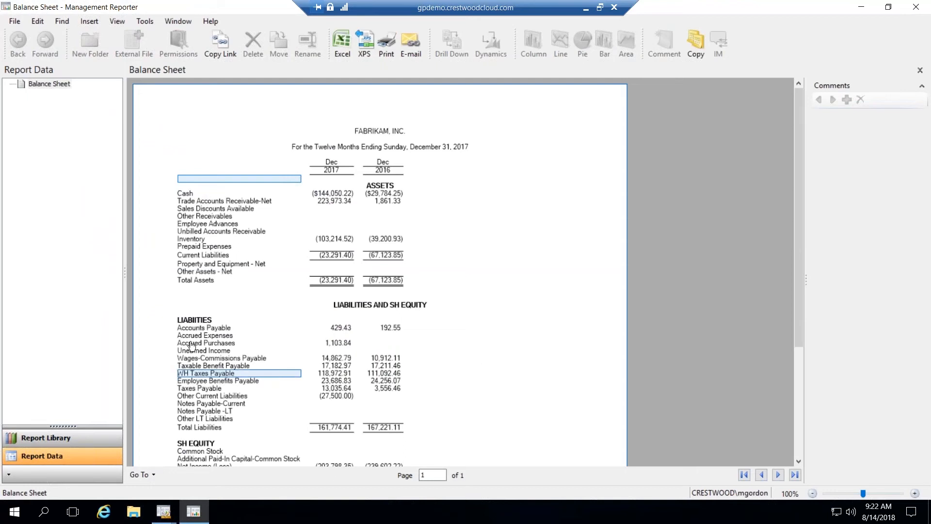
# Step: Close the Balance Sheet report, exit the viewer and dismiss the report queue status in Report Designer
pyautogui.click(14, 21)
pyautogui.click(34, 68)
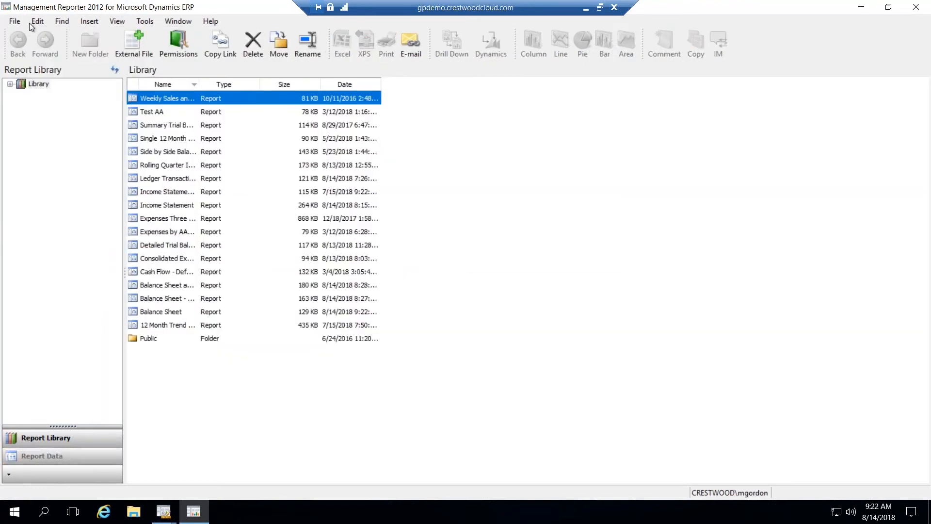
pyautogui.click(19, 22)
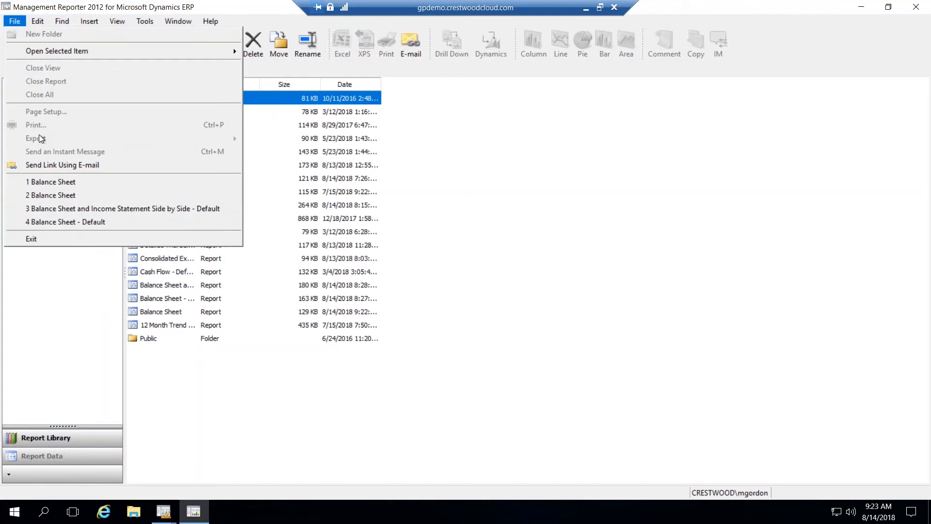
pyautogui.click(58, 241)
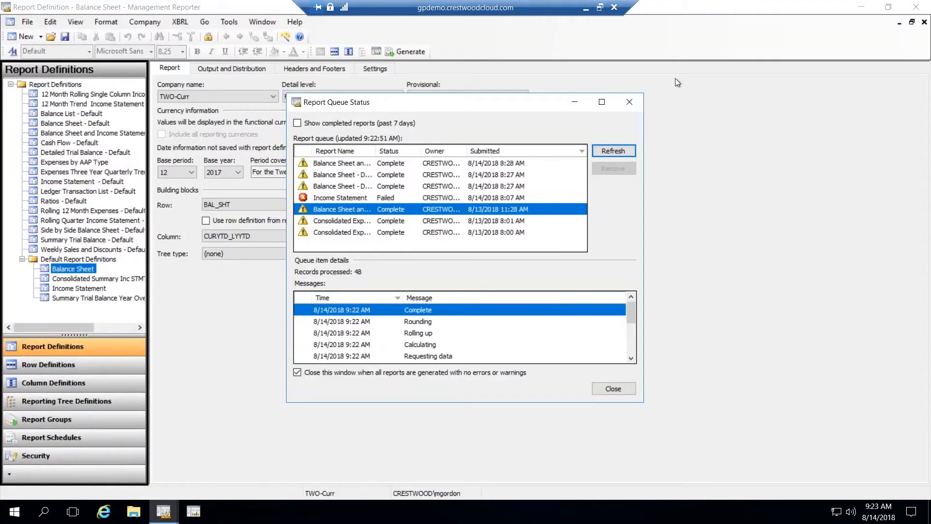
pyautogui.click(630, 102)
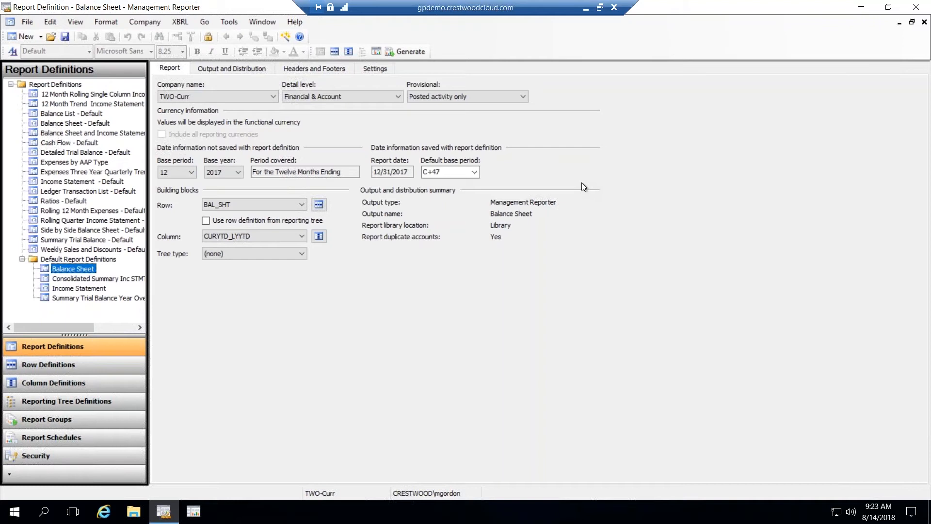
# Step: Run Missing Account Analysis to check BAL_SHT for accounts left out, and return to the Balance Sheet's main report settings
pyautogui.click(252, 68)
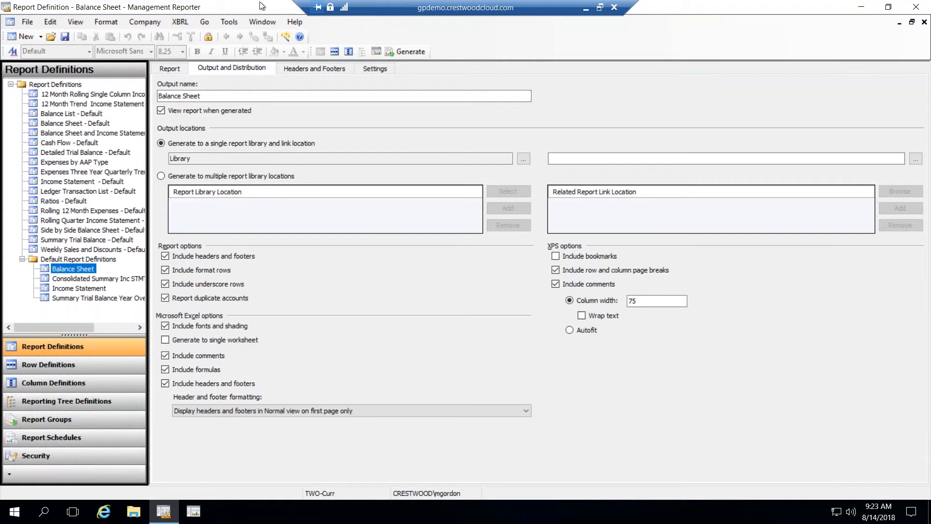
pyautogui.click(228, 23)
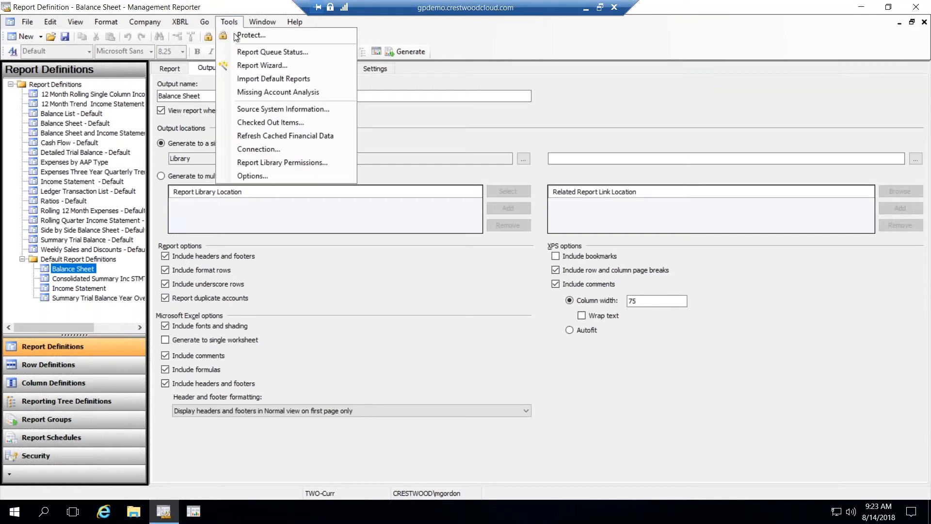
pyautogui.click(259, 93)
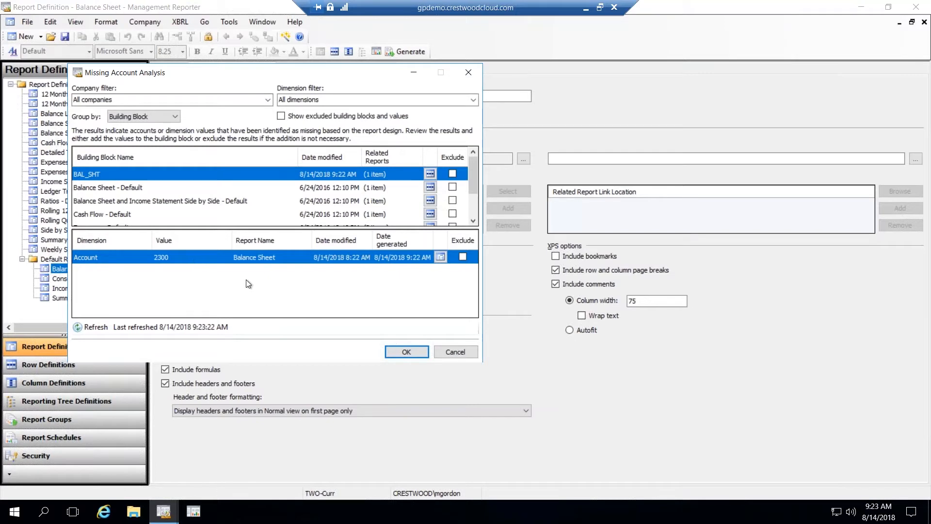
pyautogui.click(409, 359)
pyautogui.click(176, 69)
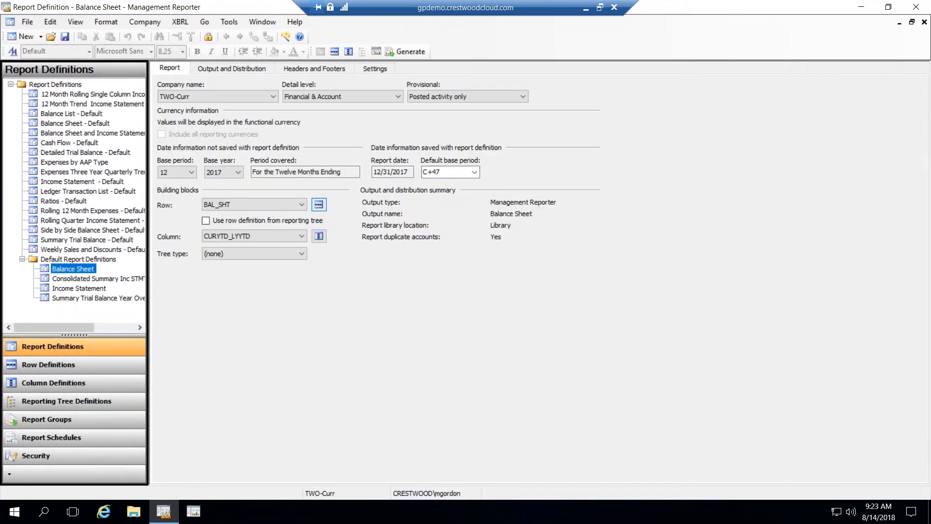
# Step: Open the BAL_SHT row definition and select the Taxes Payable row's link to financial dimensions
pyautogui.click(319, 204)
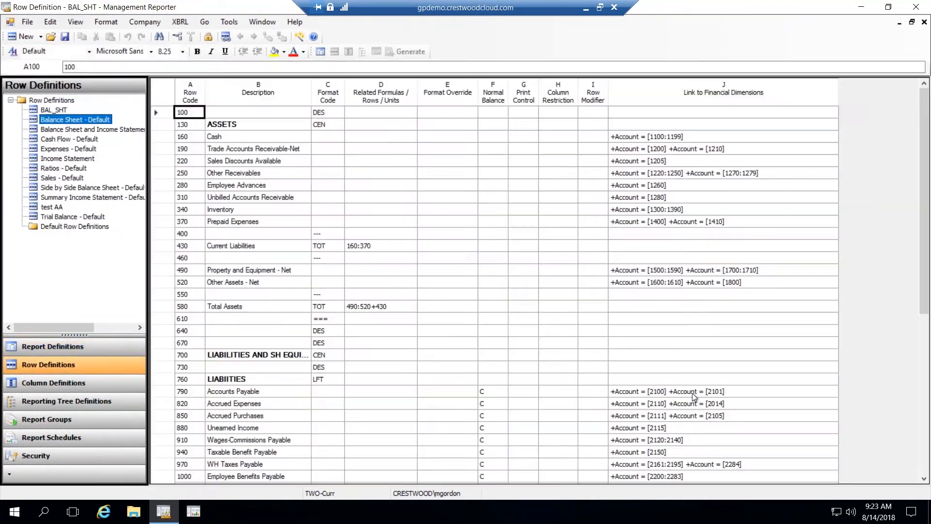
pyautogui.click(925, 479)
pyautogui.click(924, 479)
pyautogui.click(925, 479)
pyautogui.click(925, 479)
pyautogui.click(925, 480)
pyautogui.click(925, 479)
pyautogui.click(925, 480)
pyautogui.click(924, 480)
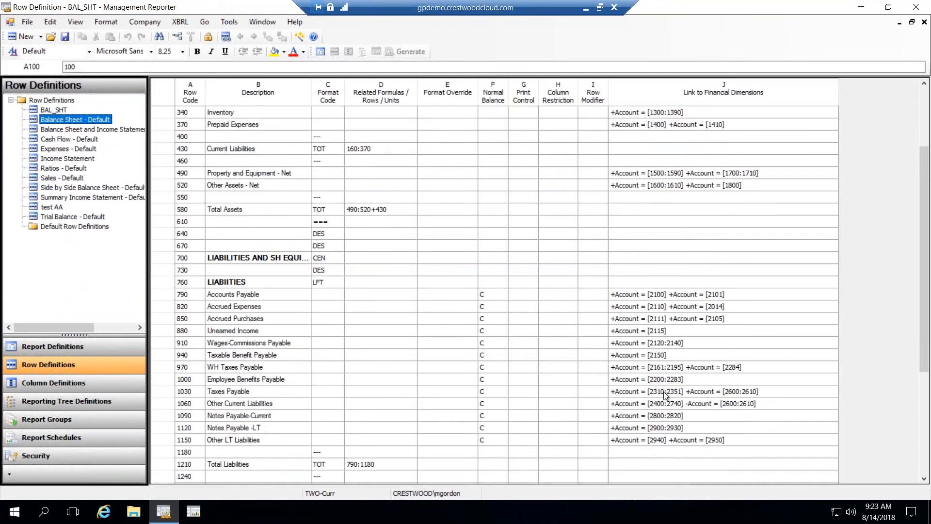
pyautogui.click(663, 391)
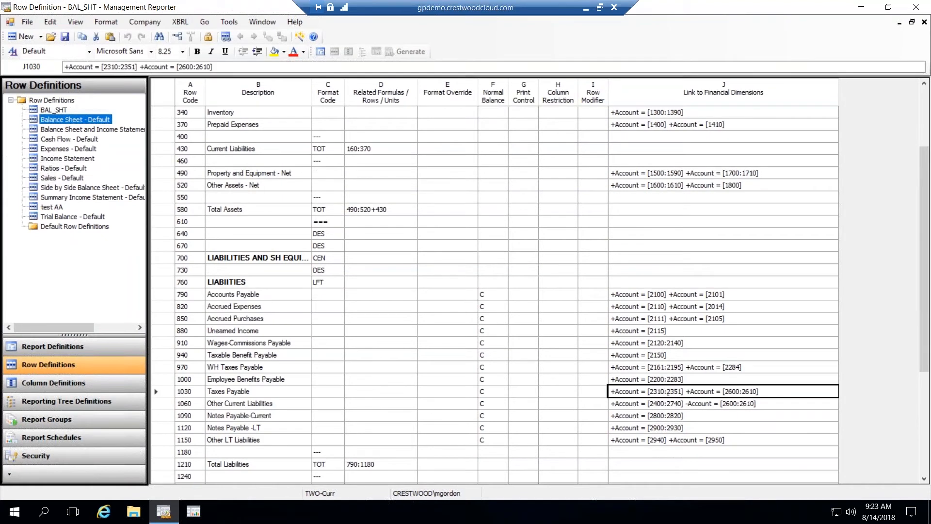
# Step: Look up the starting account of the Taxes Payable row's first account range and leave the range as it is
pyautogui.doubleClick(664, 391)
pyautogui.doubleClick(449, 231)
pyautogui.click(445, 189)
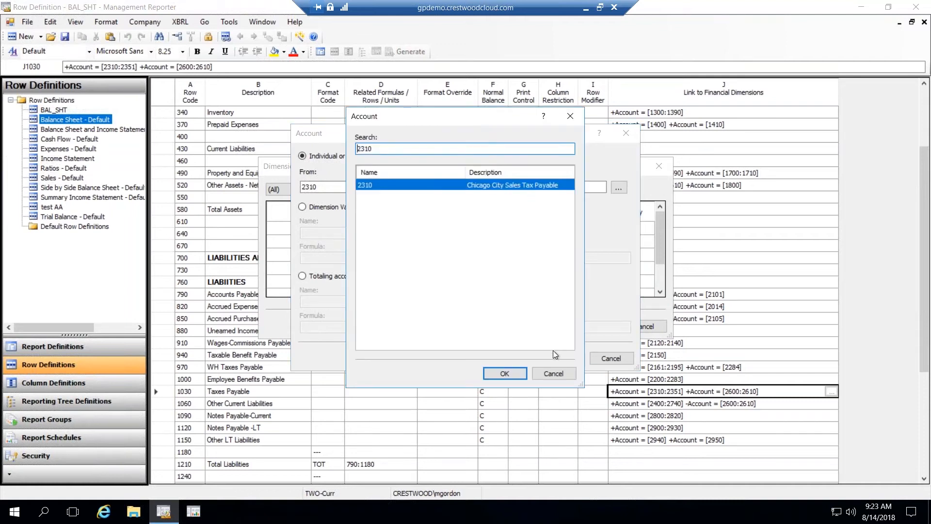
pyautogui.click(556, 373)
pyautogui.click(610, 358)
# Step: Set the start of the Taxes Payable row's first account range to 2300, checking that account in the lookup
pyautogui.click(491, 227)
pyautogui.press('BackSpace')
pyautogui.press('BackSpace')
pyautogui.write('00')
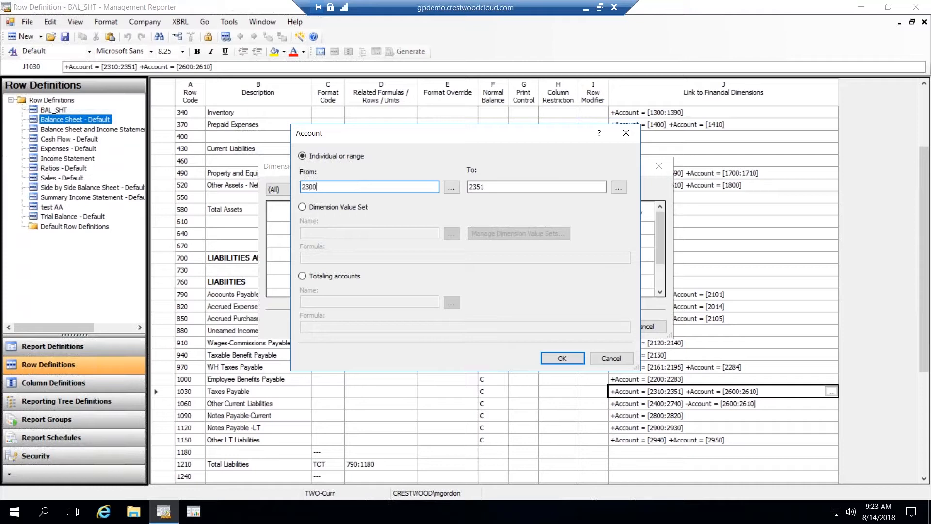
pyautogui.click(451, 189)
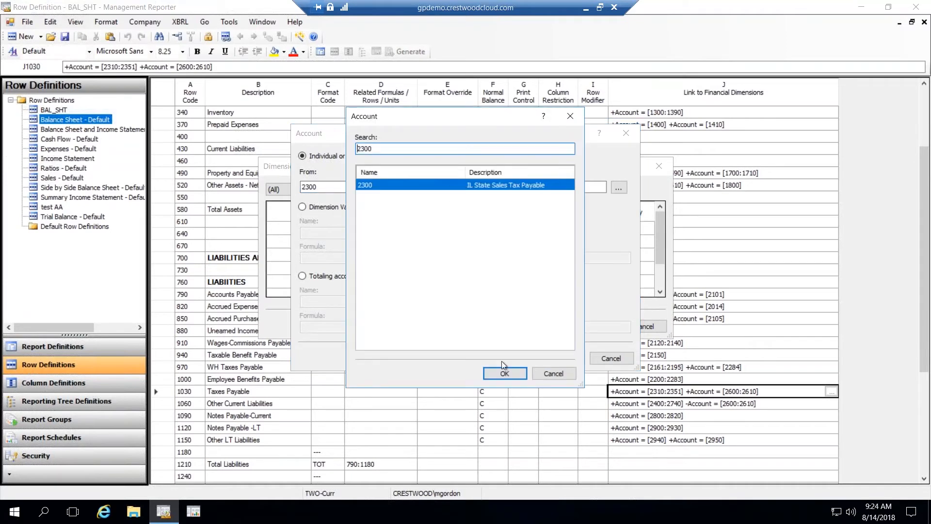
pyautogui.click(505, 374)
pyautogui.click(561, 360)
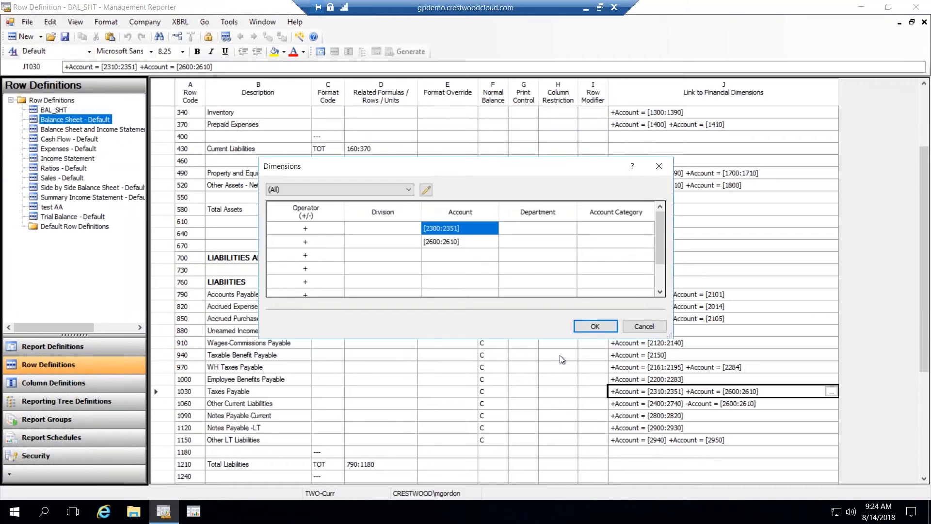
pyautogui.click(592, 326)
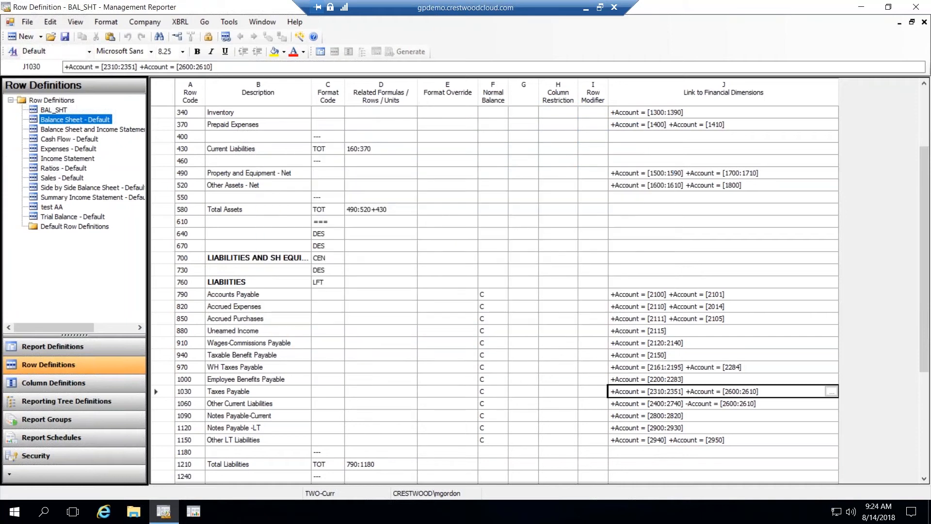
# Step: Save the updated BAL_SHT row definition and close it
pyautogui.click(65, 38)
pyautogui.click(25, 22)
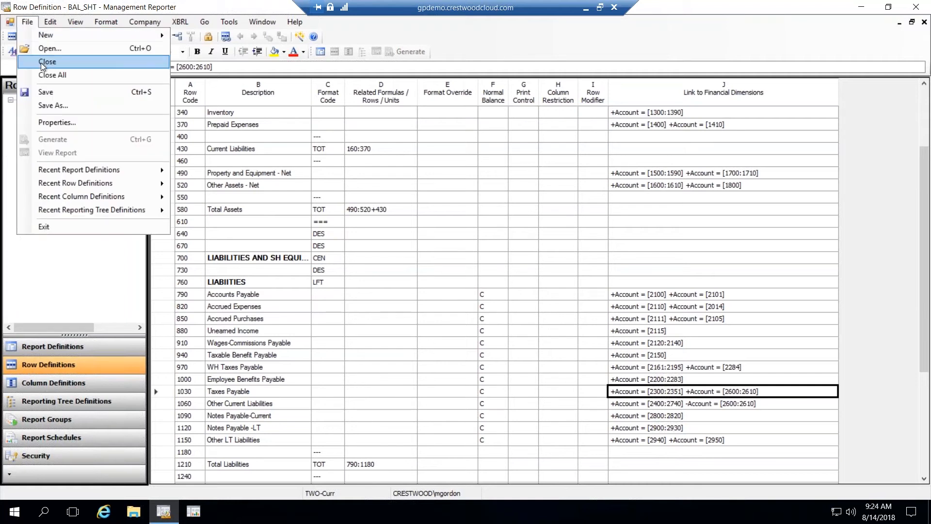
pyautogui.click(42, 65)
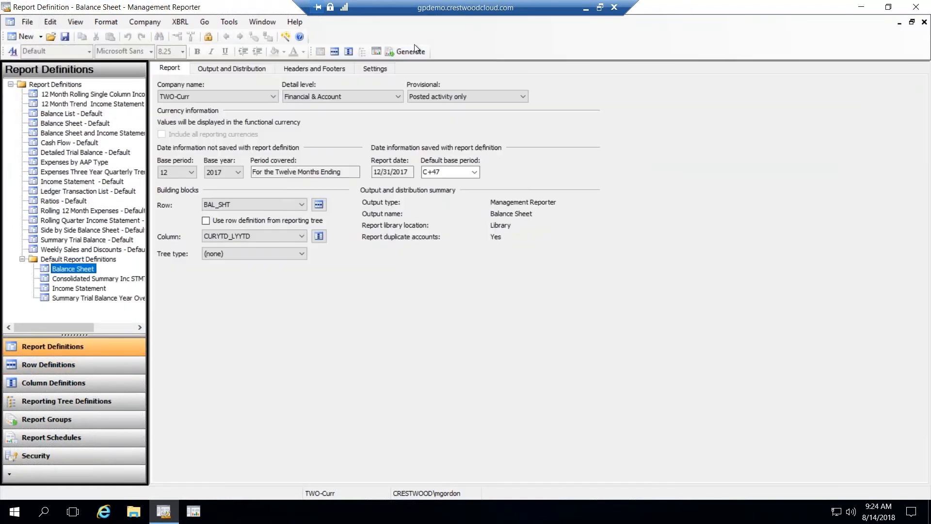
# Step: Regenerate the Balance Sheet report and examine its Total Liabilities and SH Equity figures in the viewer
pyautogui.click(412, 51)
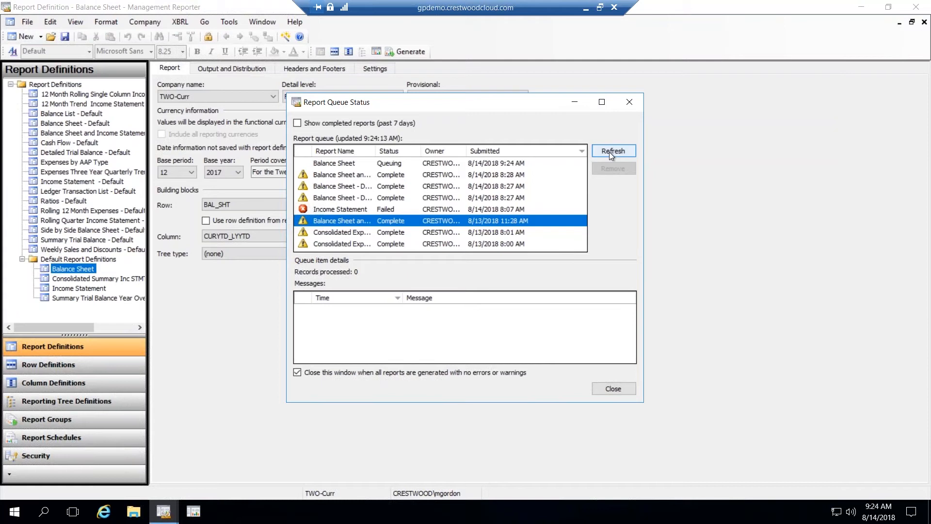
pyautogui.click(609, 152)
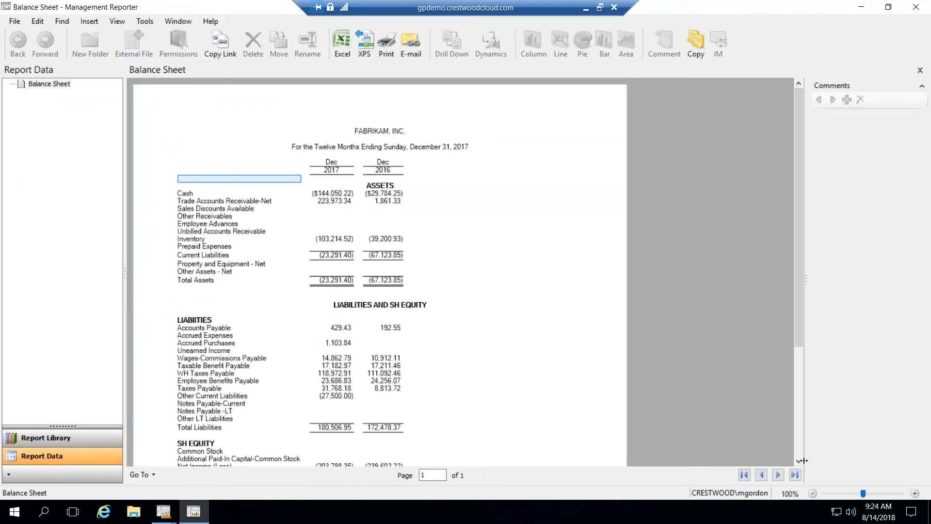
pyautogui.click(799, 461)
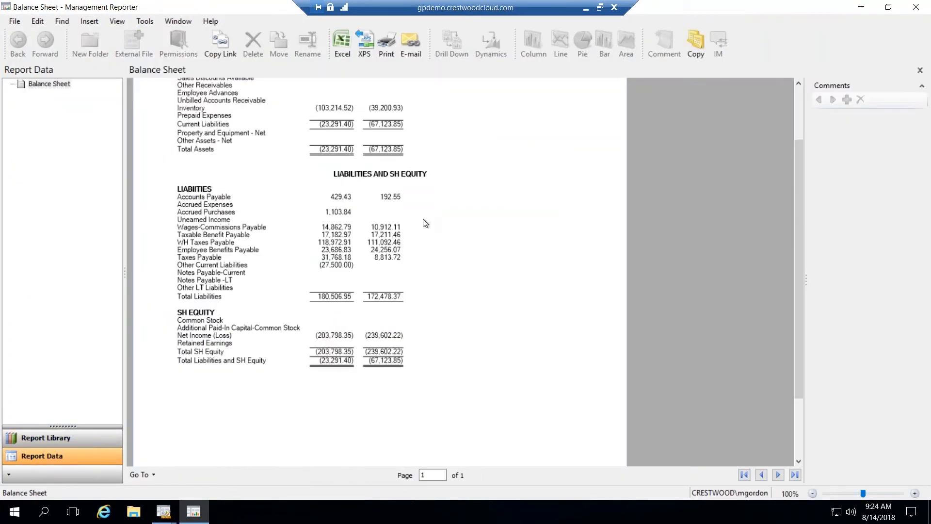
pyautogui.click(400, 369)
pyautogui.click(400, 364)
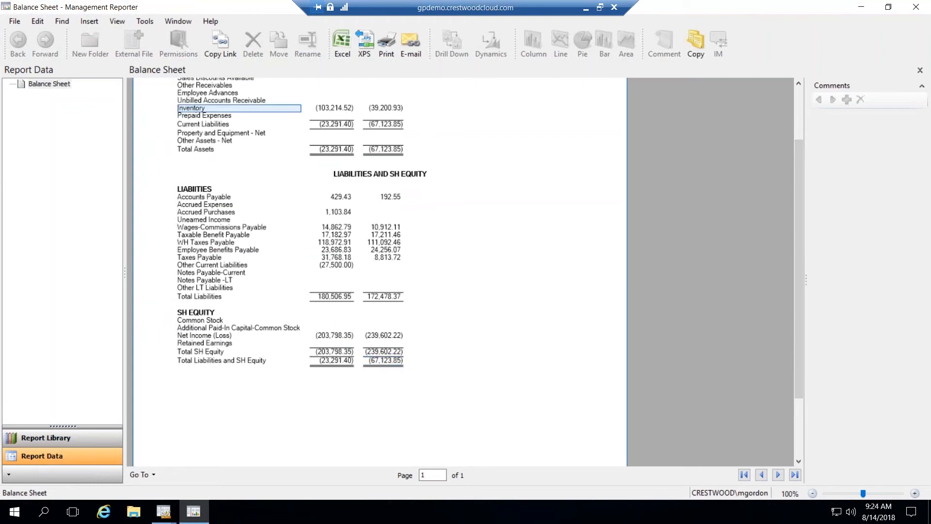
# Step: Exit the report viewer and close the report queue status window
pyautogui.click(16, 21)
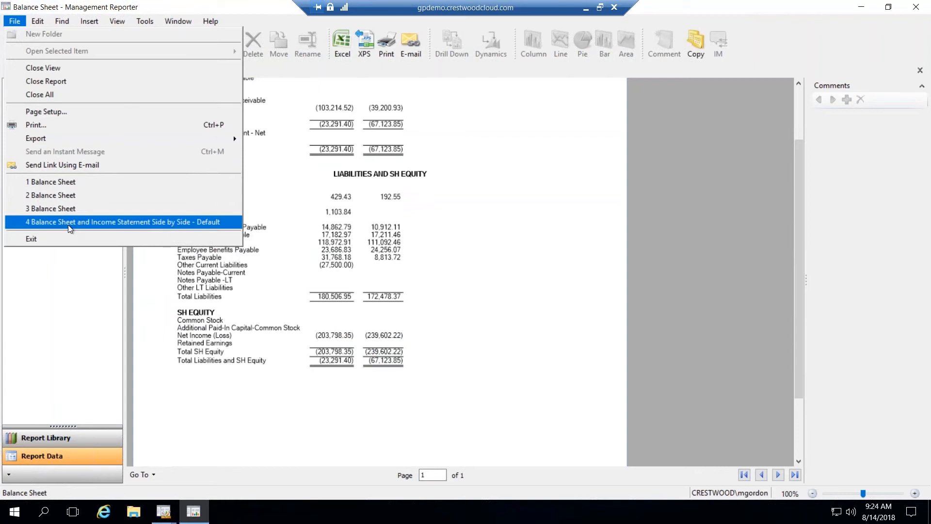
pyautogui.click(71, 239)
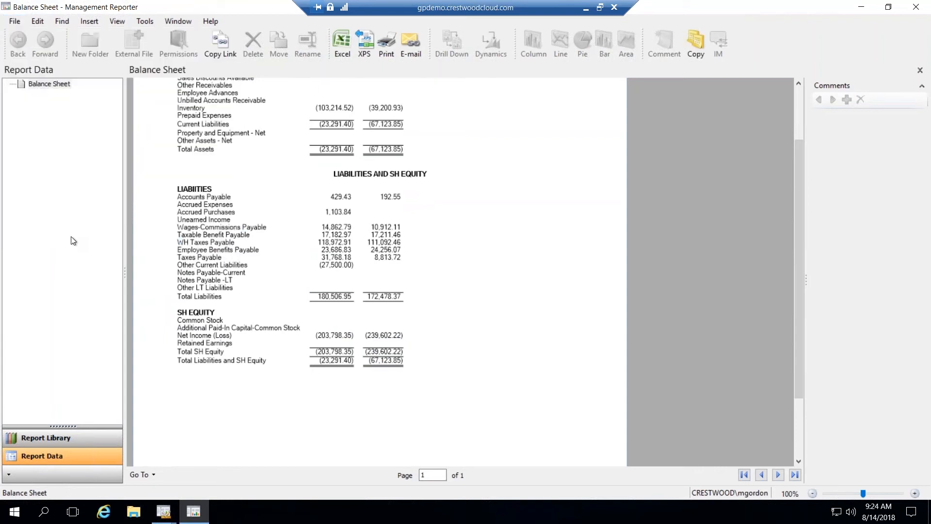
pyautogui.click(629, 103)
# Step: Review the Balance Sheet's output and distribution settings and return to its main report settings
pyautogui.click(233, 23)
pyautogui.click(233, 23)
pyautogui.click(237, 69)
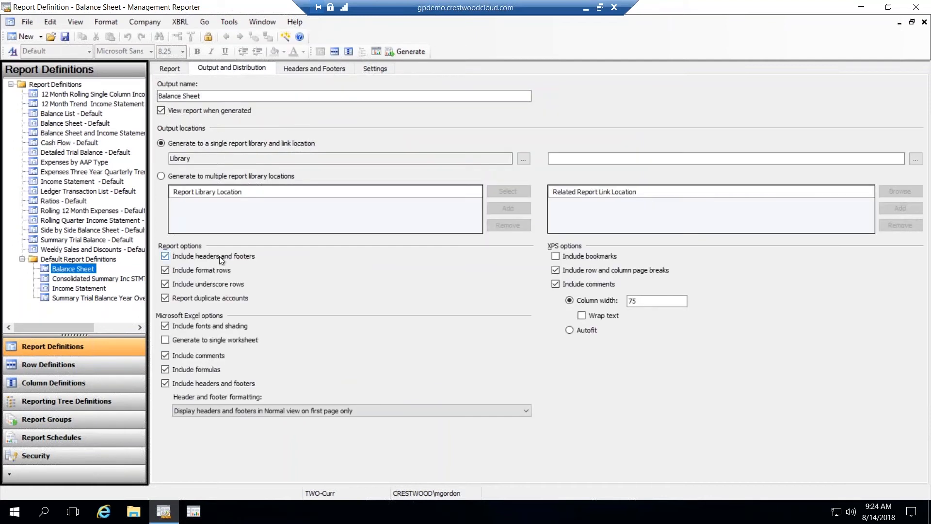
pyautogui.click(178, 69)
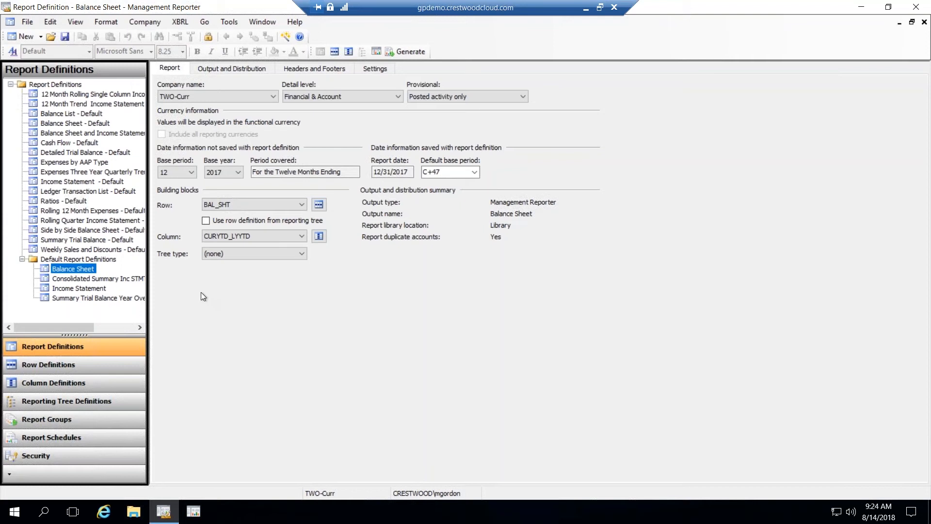
# Step: Open the Income Statement report definition, saving the changes to Balance Sheet
pyautogui.click(93, 290)
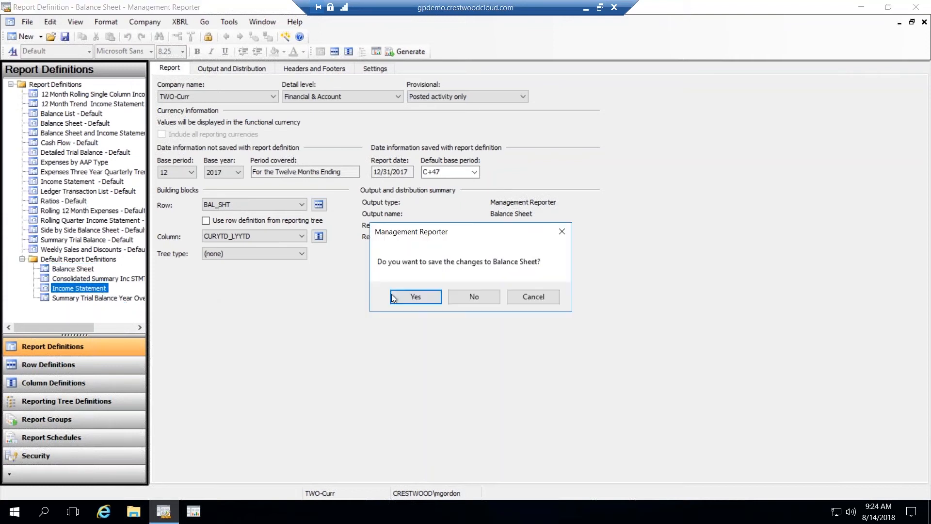
pyautogui.click(411, 297)
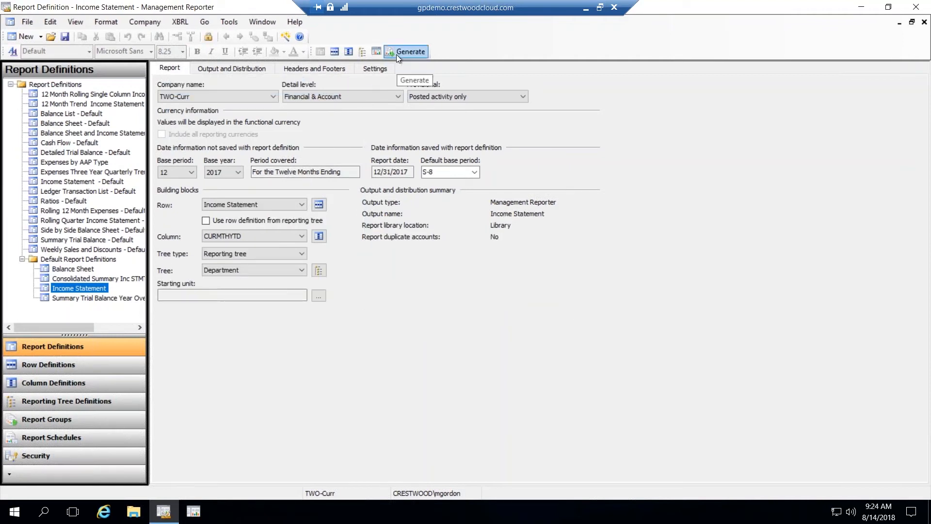
# Step: Open the Income Statement's CURMTHYTD column definition and examine the formula of calculated column E
pyautogui.click(318, 236)
pyautogui.click(482, 196)
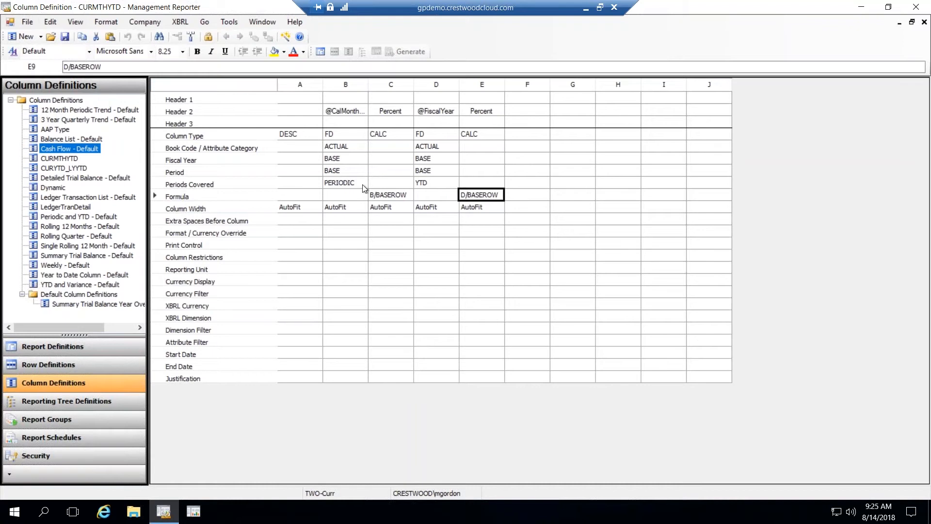
# Step: Compare the formulas of calculated columns C and E and close the CURMTHYTD column definition
pyautogui.click(387, 206)
pyautogui.click(390, 199)
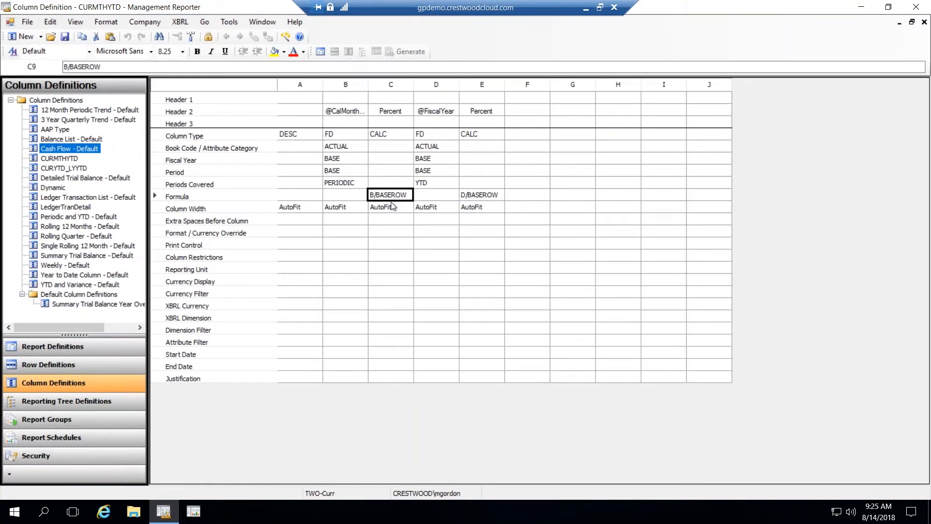
pyautogui.click(473, 196)
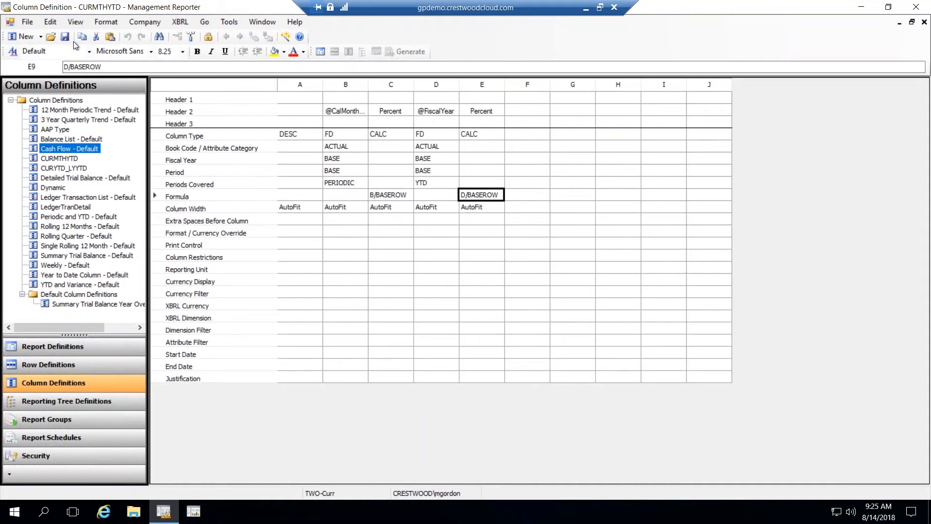
pyautogui.click(32, 26)
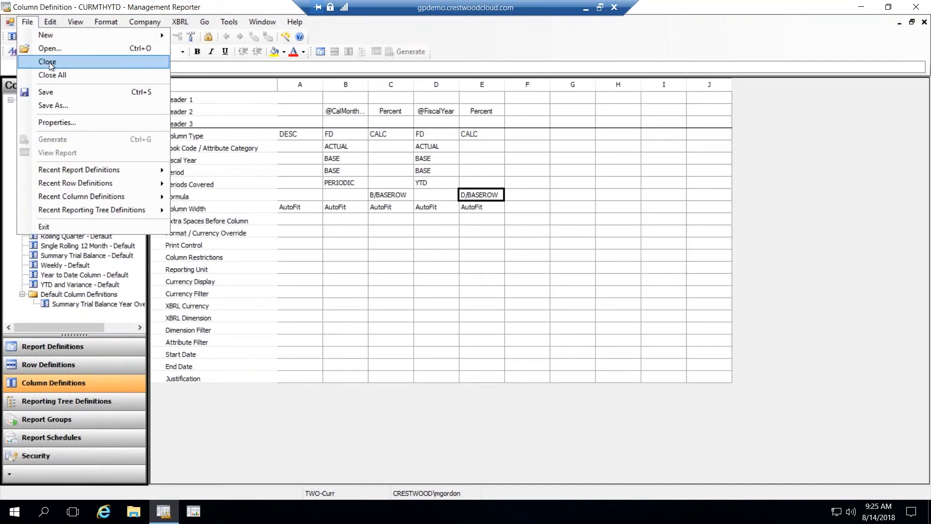
pyautogui.click(49, 62)
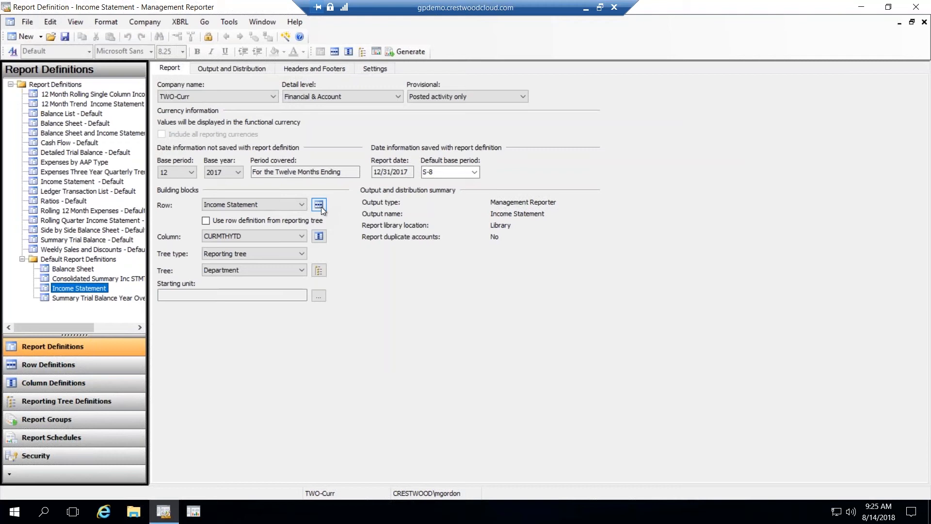
# Step: Open the Income Statement row definition and examine the format code and related row of row 130
pyautogui.click(321, 207)
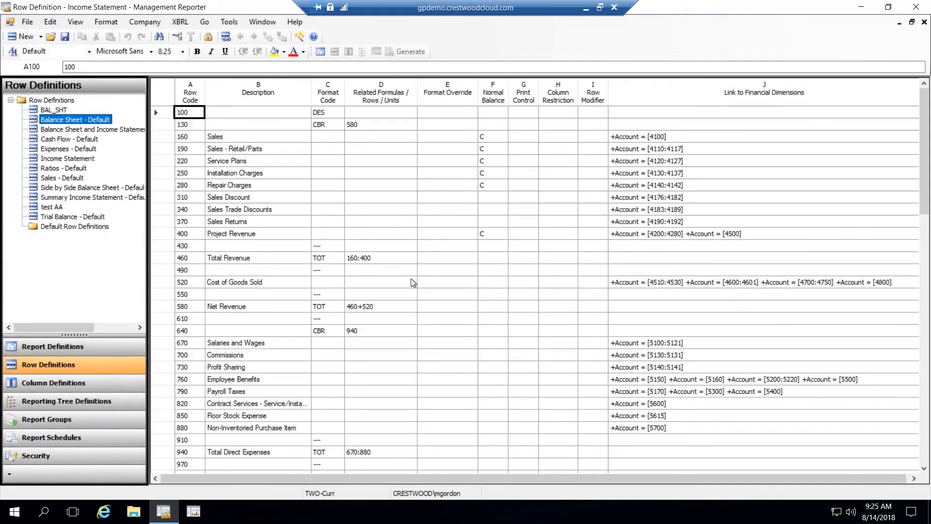
pyautogui.click(371, 130)
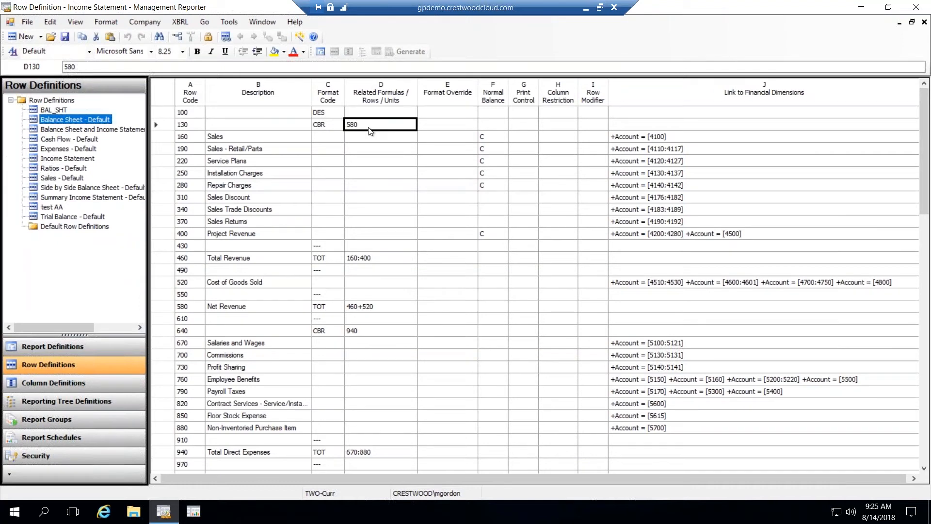
pyautogui.click(338, 126)
pyautogui.click(338, 126)
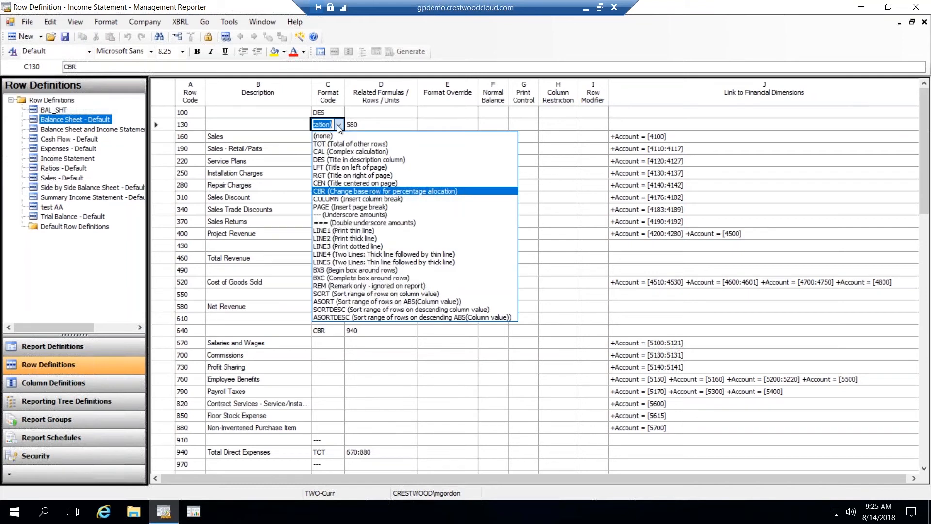
pyautogui.click(382, 193)
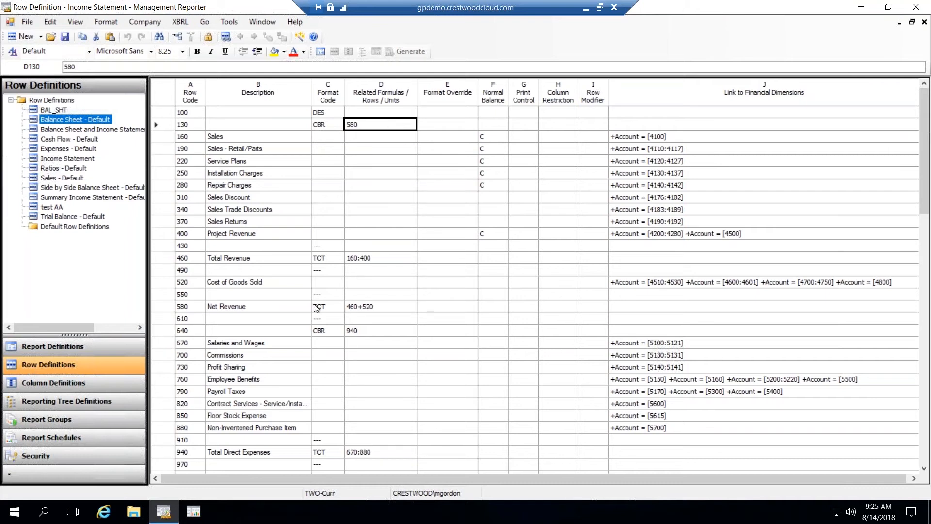
# Step: Check the total formula of the Net Revenue row and close the row definition
pyautogui.click(163, 310)
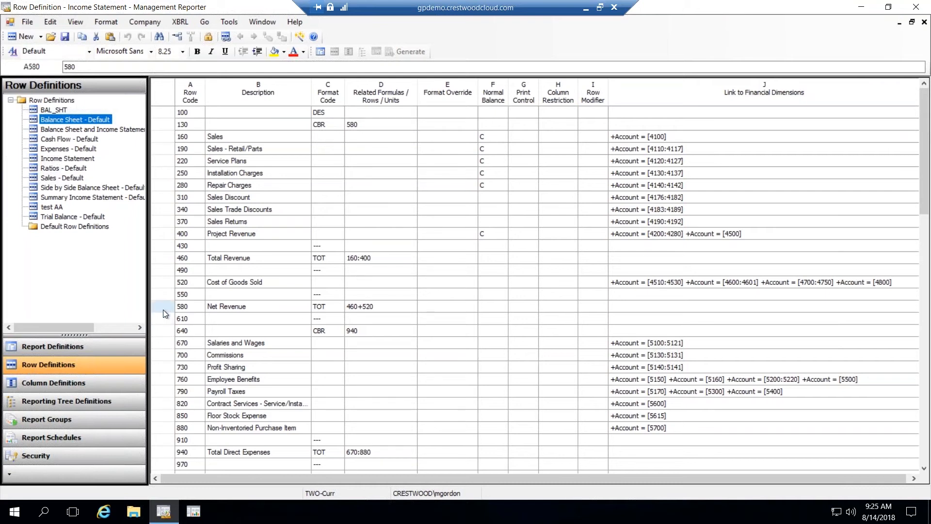
pyautogui.click(385, 313)
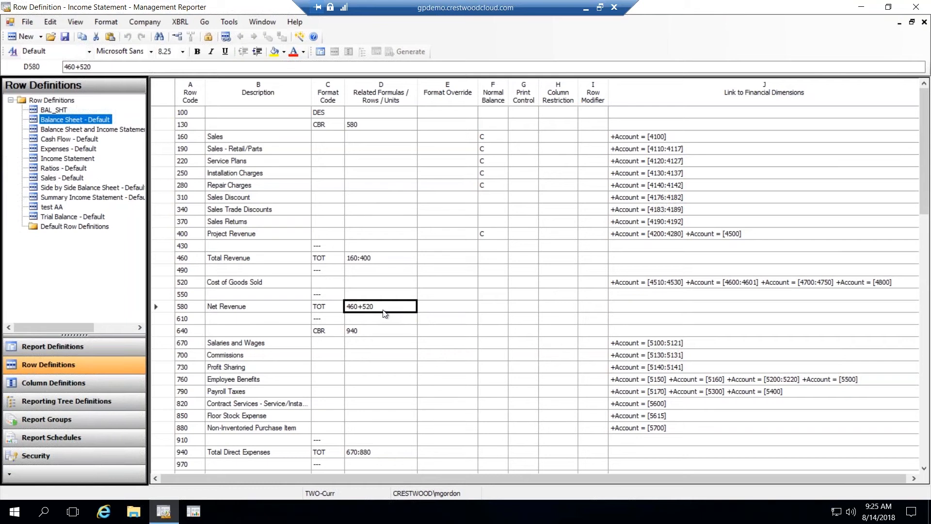
pyautogui.click(27, 23)
pyautogui.click(46, 62)
# Step: Generate the Income Statement report for all reporting units, refreshing the report queue until it opens
pyautogui.click(406, 52)
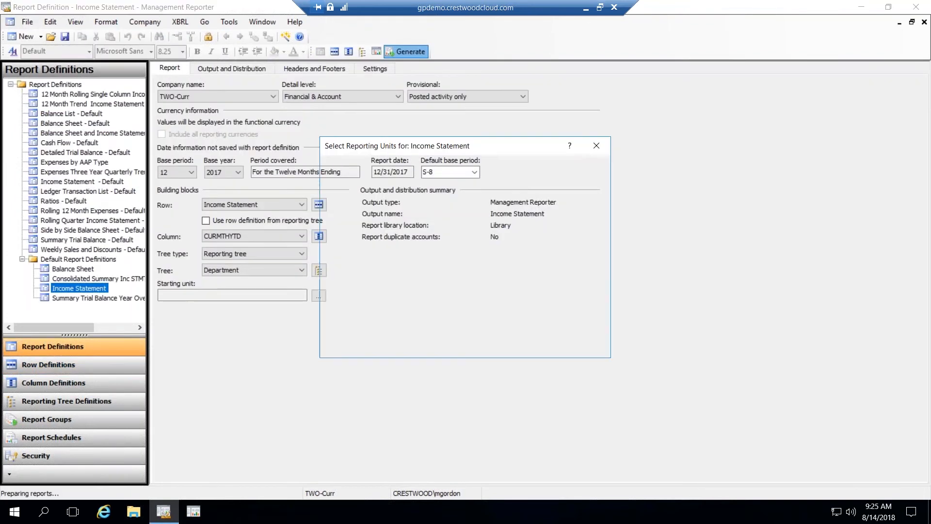
pyautogui.click(360, 342)
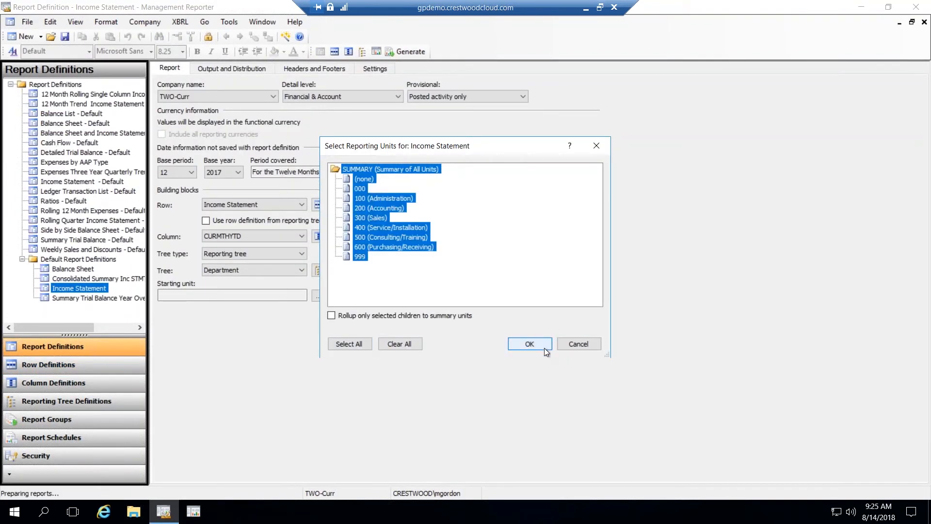
pyautogui.click(545, 348)
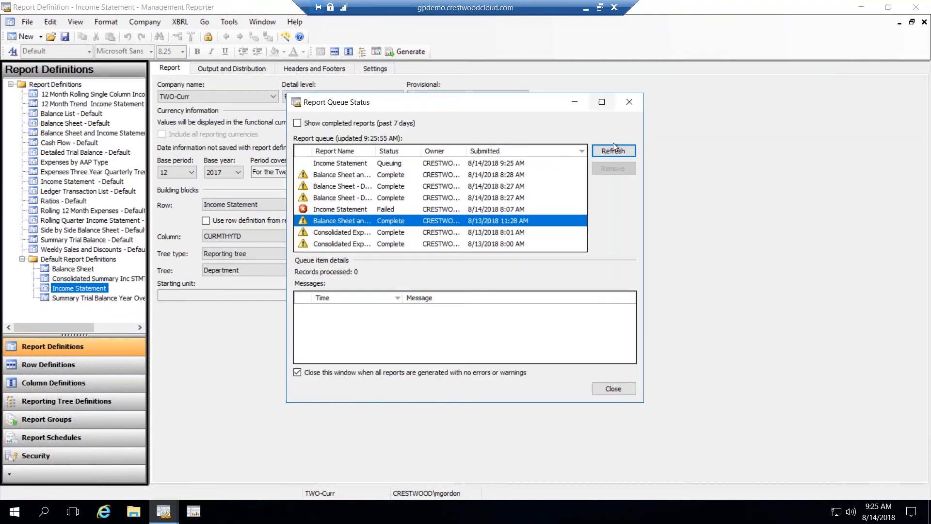
pyautogui.click(613, 150)
pyautogui.click(613, 151)
pyautogui.click(613, 150)
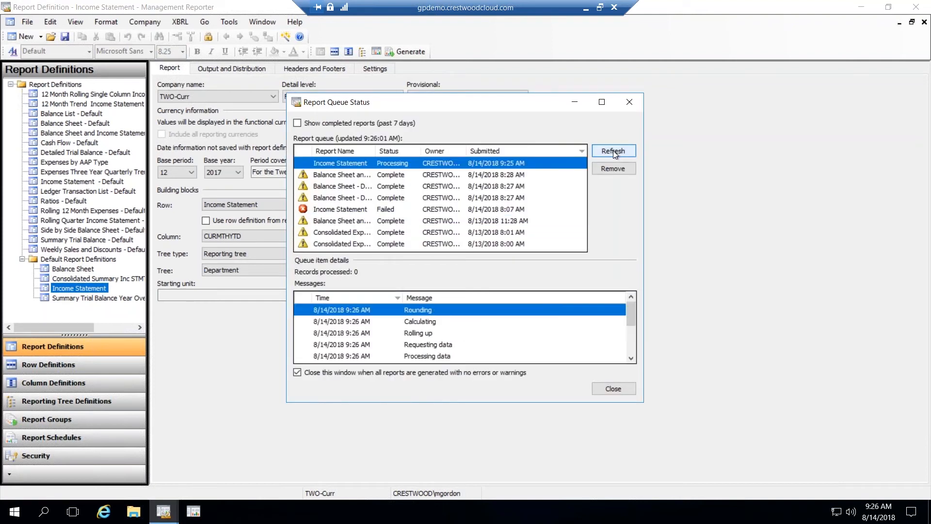
pyautogui.click(613, 151)
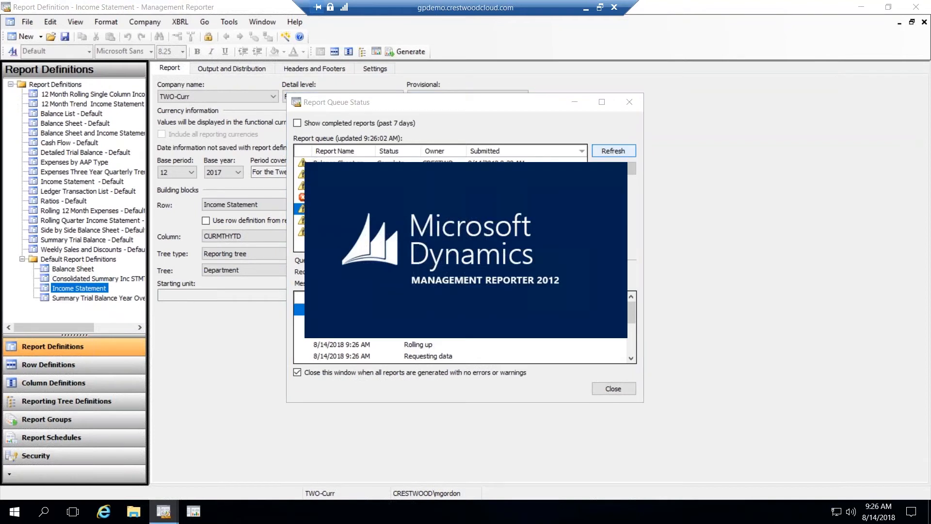
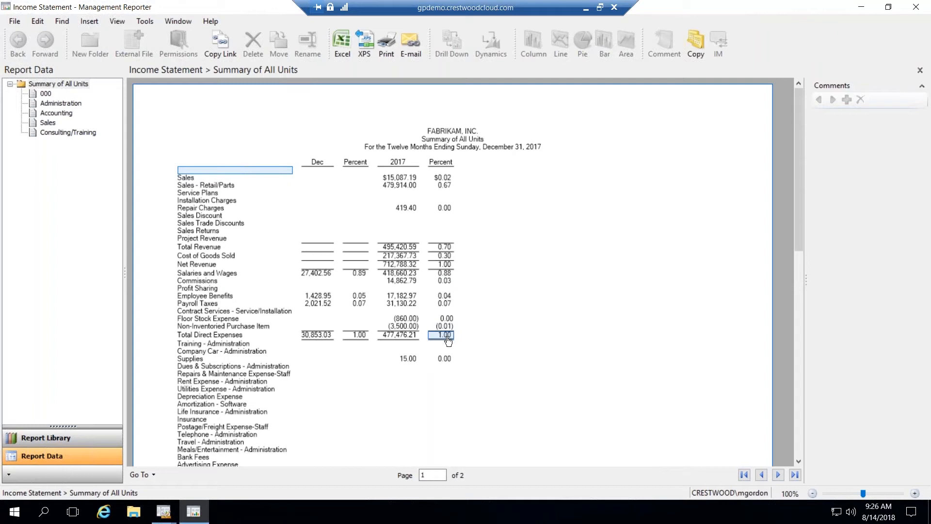
# Step: Review the rest of the generated Income Statement, then exit the viewer and the report queue status window
pyautogui.click(798, 454)
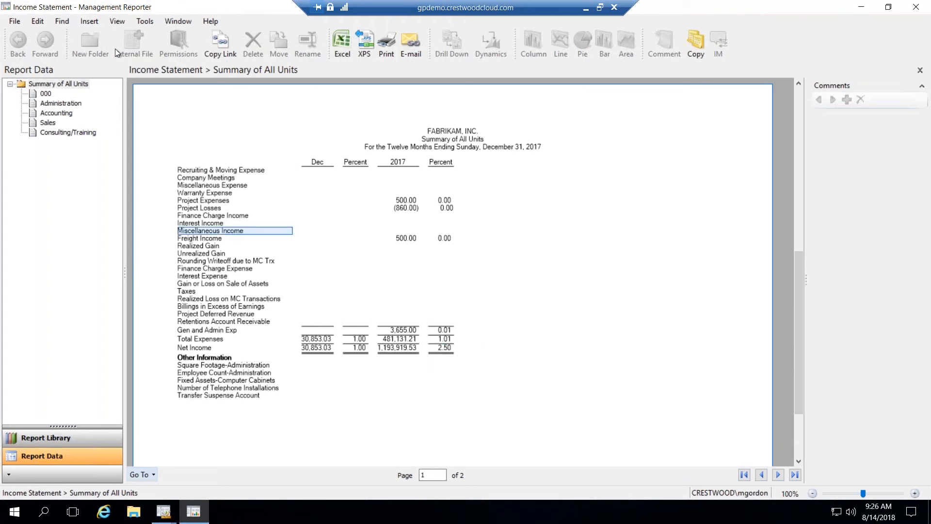
pyautogui.click(14, 21)
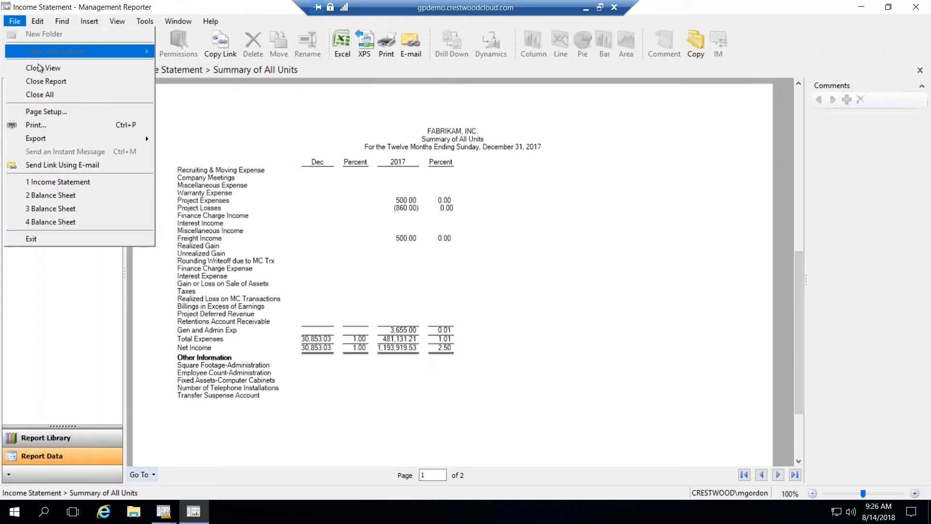
pyautogui.click(65, 238)
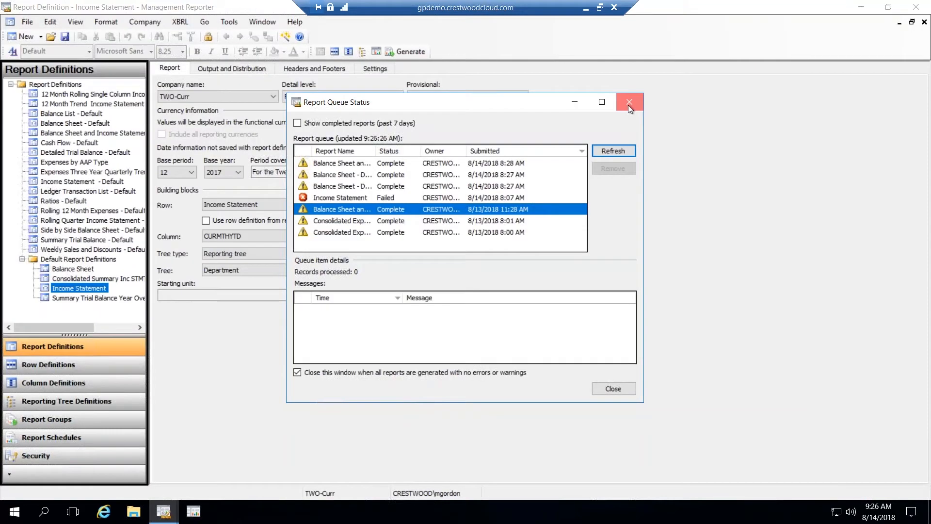
pyautogui.click(629, 103)
# Step: Reopen the Income Statement row definition and examine row 640's base row reference against the Total Direct Expenses row
pyautogui.click(318, 205)
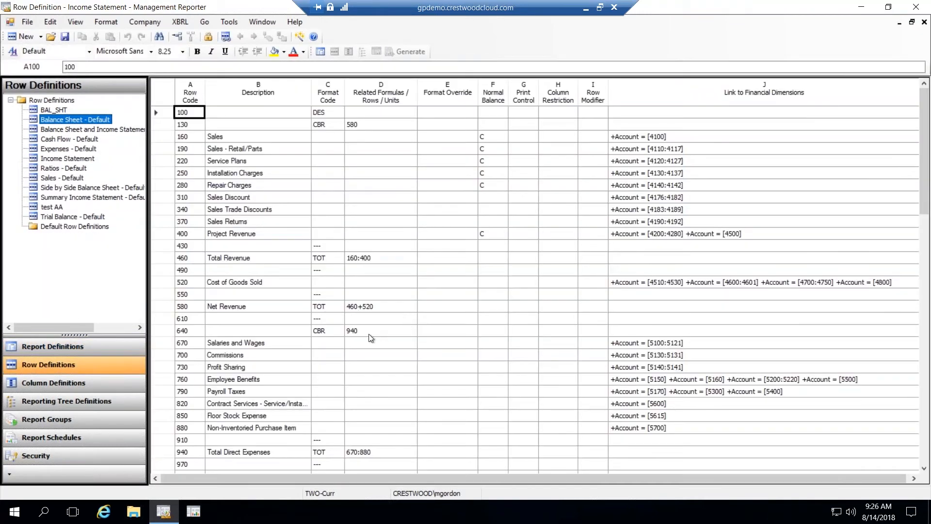
pyautogui.click(368, 333)
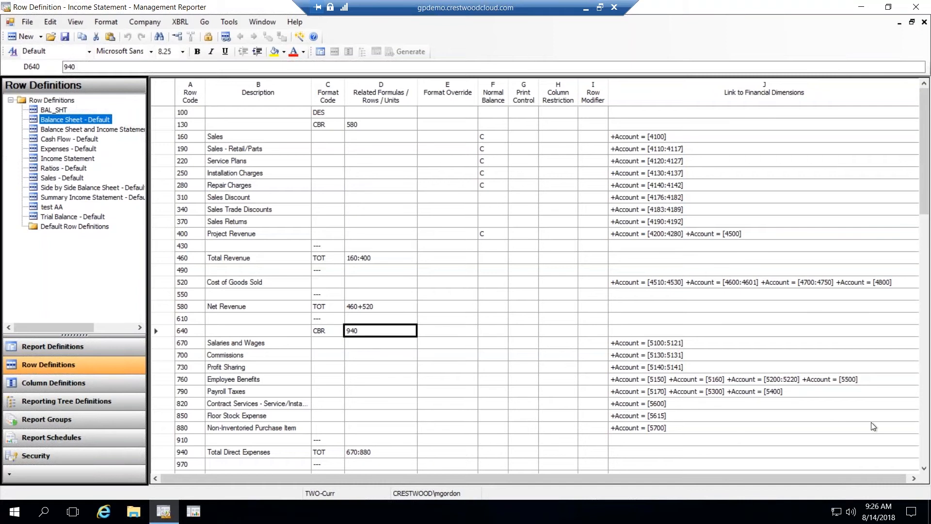
pyautogui.click(925, 471)
pyautogui.click(925, 471)
pyautogui.click(925, 472)
pyautogui.click(925, 471)
pyautogui.click(925, 471)
pyautogui.click(925, 472)
pyautogui.click(925, 471)
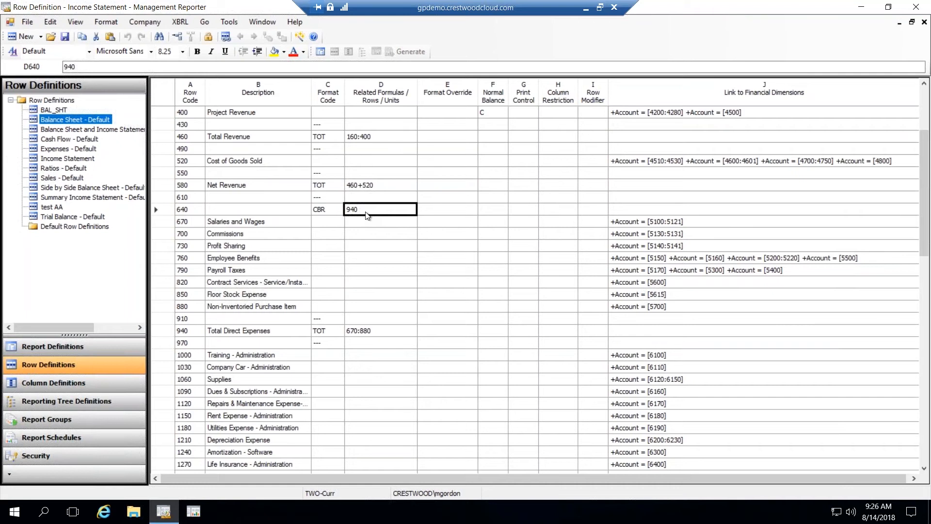
pyautogui.click(359, 334)
pyautogui.click(263, 333)
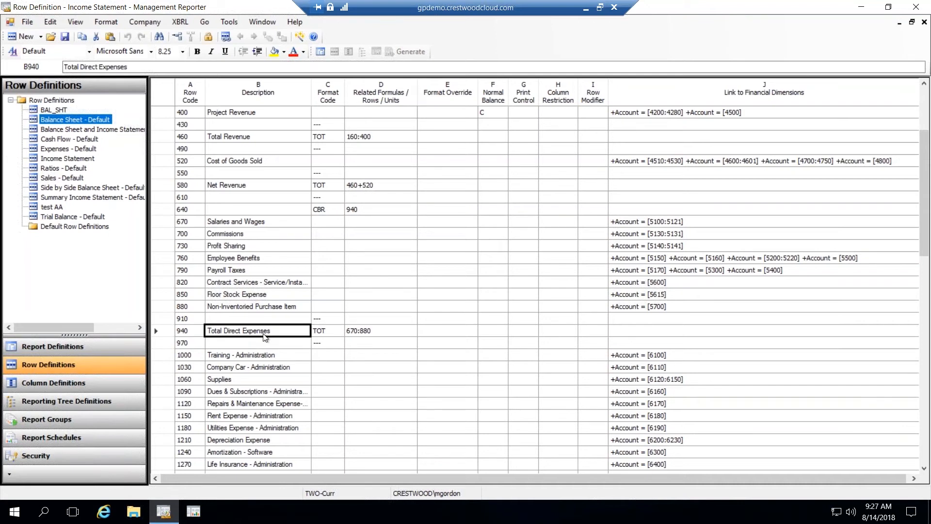
pyautogui.click(374, 208)
pyautogui.click(361, 333)
# Step: Insert a row above Training - Administration with format code CBR and base row 580
pyautogui.click(164, 356)
pyautogui.rightClick(164, 356)
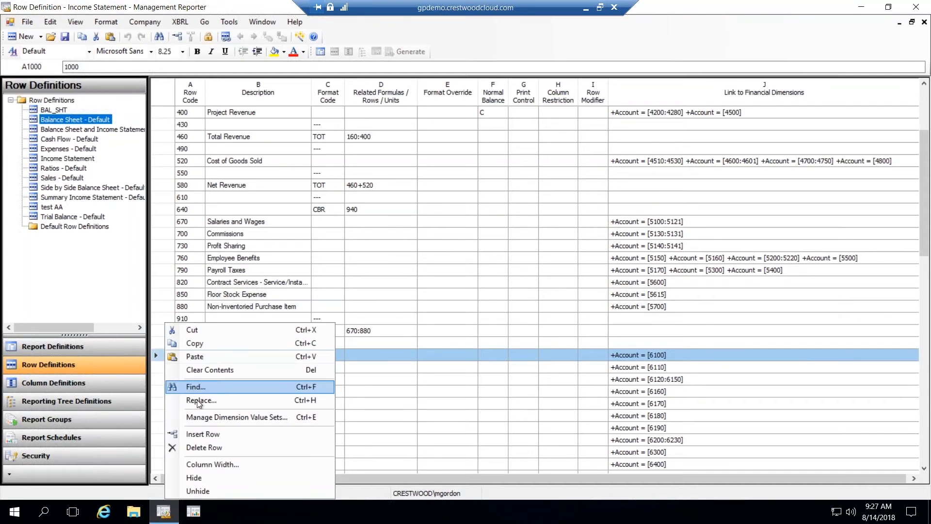
pyautogui.click(200, 436)
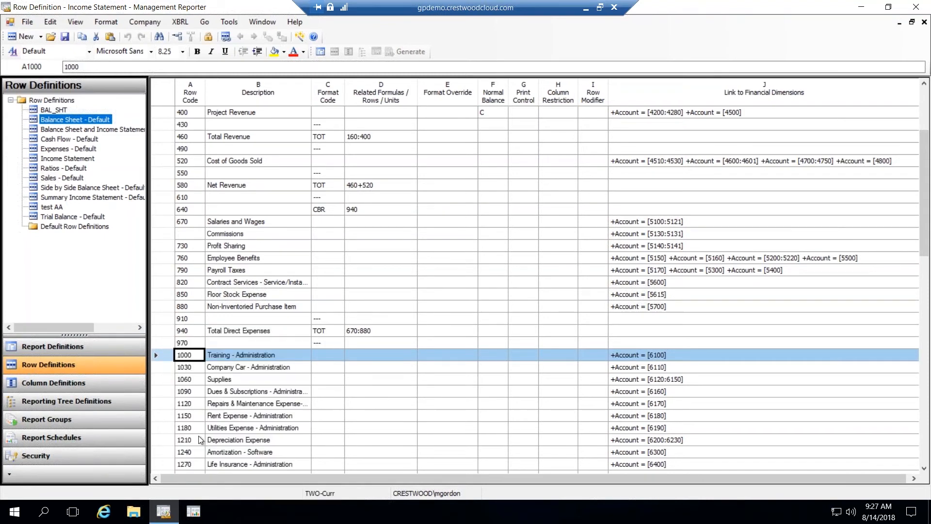
pyautogui.click(319, 354)
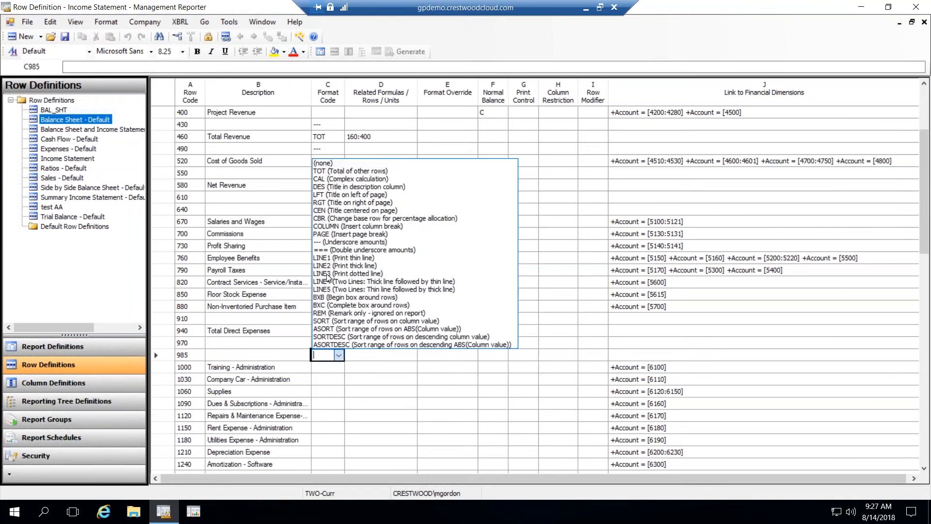
pyautogui.click(342, 218)
pyautogui.click(369, 356)
pyautogui.write('580')
pyautogui.click(386, 371)
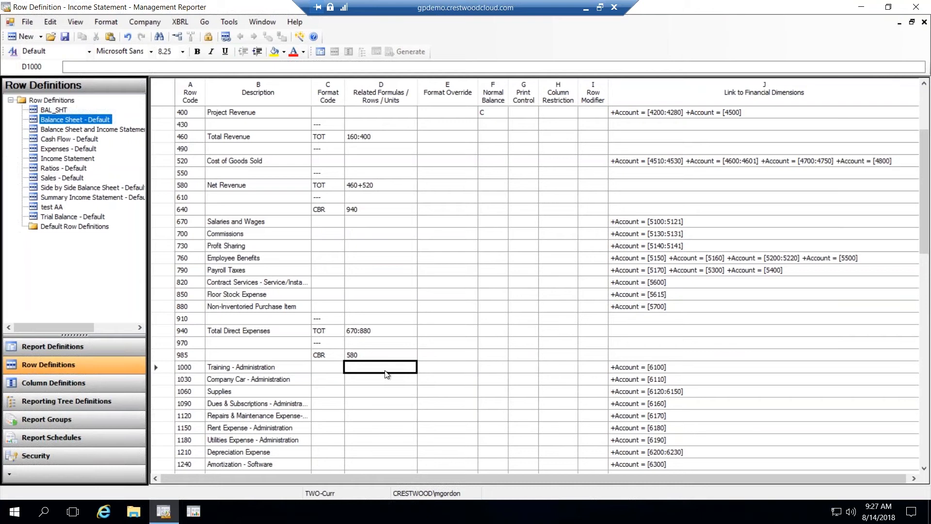
# Step: Delete the added CBR row above Training - Administration
pyautogui.click(162, 358)
pyautogui.rightClick(162, 357)
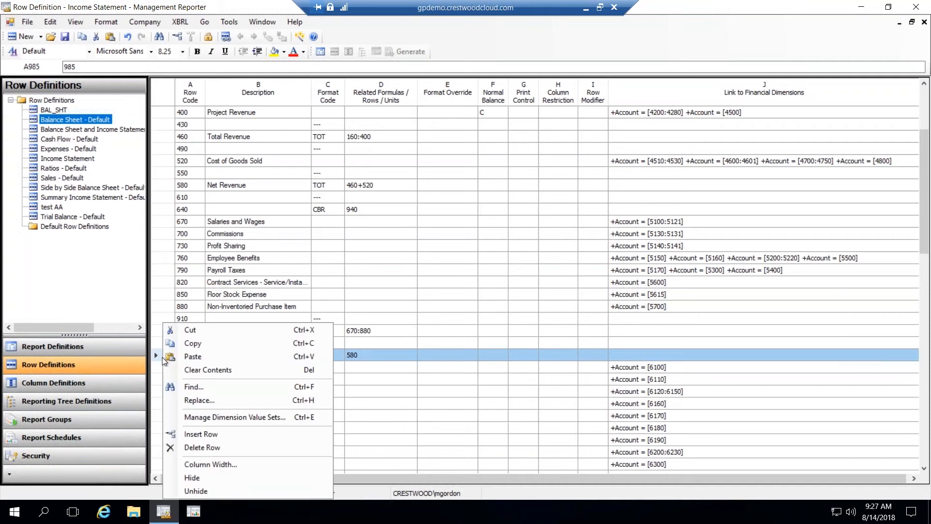
pyautogui.click(202, 447)
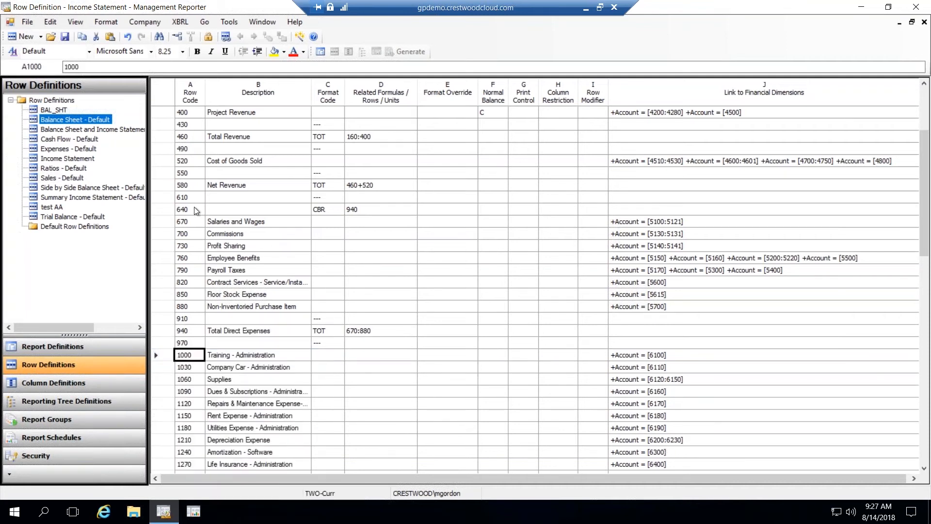
# Step: Delete row 640, the base row change above Salaries and Wages
pyautogui.click(159, 209)
pyautogui.rightClick(159, 208)
pyautogui.click(215, 334)
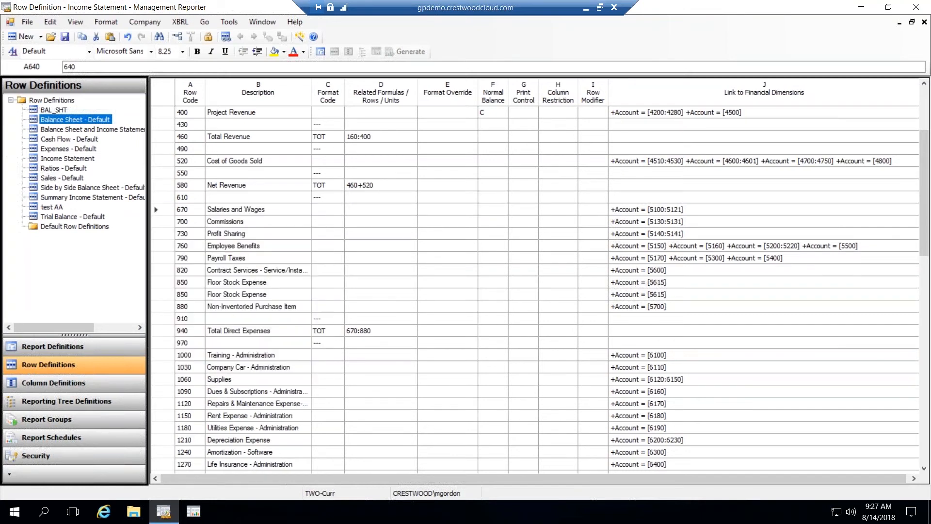
# Step: Renumber the row codes with the default settings, then save and close the Income Statement row definition
pyautogui.click(57, 23)
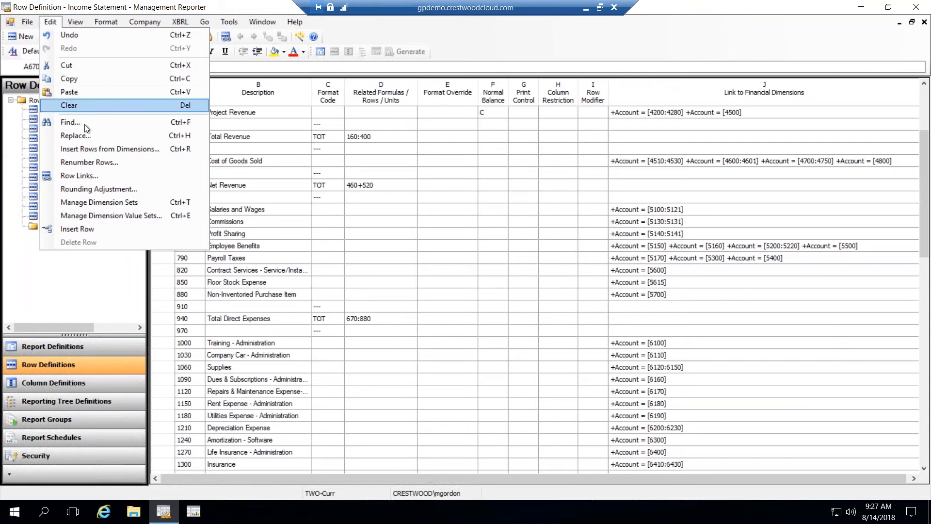
pyautogui.click(96, 162)
pyautogui.press('Return')
pyautogui.click(65, 38)
pyautogui.click(27, 22)
pyautogui.click(47, 62)
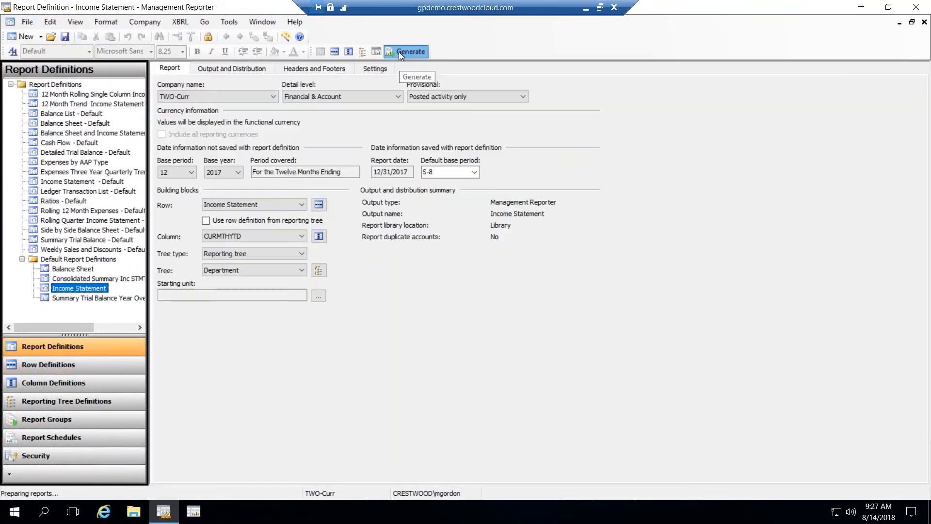
# Step: Generate the Income Statement again for all reporting units and refresh the report queue
pyautogui.click(398, 51)
pyautogui.click(347, 342)
pyautogui.click(539, 345)
pyautogui.click(616, 151)
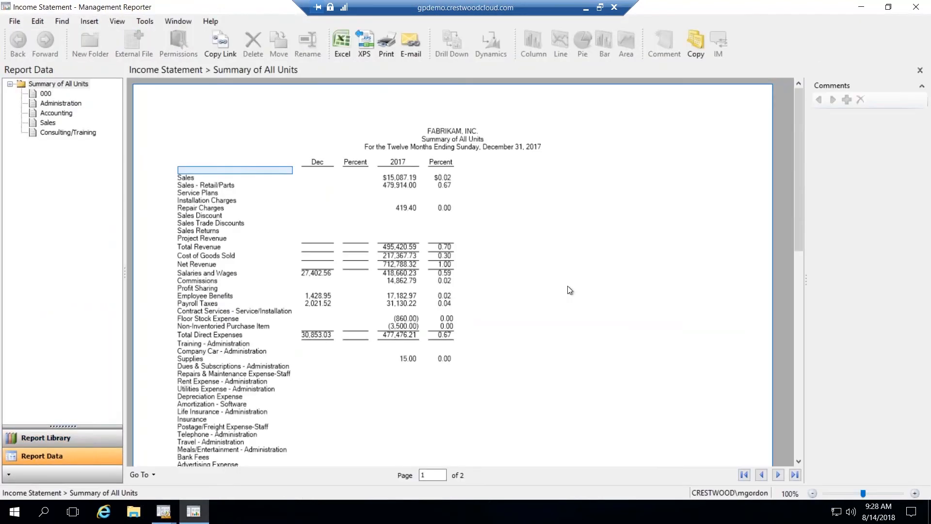
# Step: Examine the Percent column of the regenerated Income Statement from Total Direct Expenses down to Net Income
pyautogui.click(451, 338)
pyautogui.click(801, 462)
pyautogui.click(801, 462)
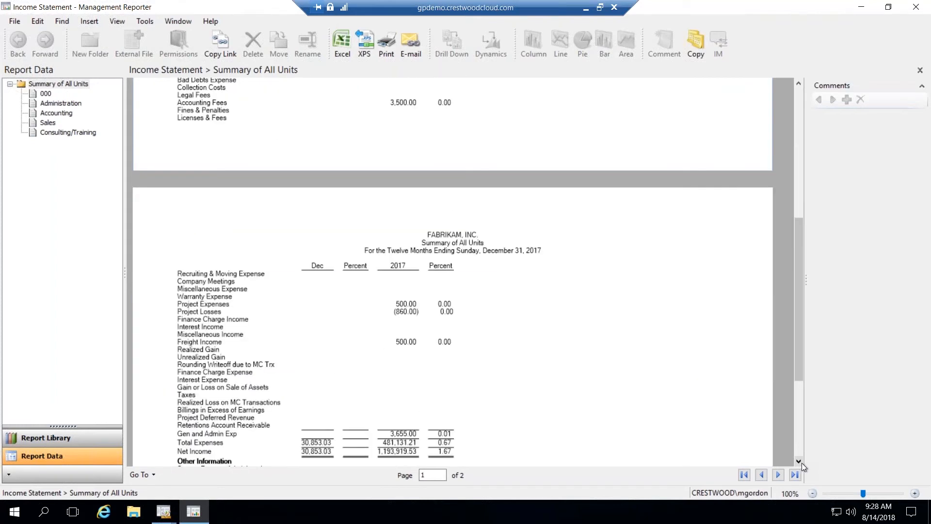
pyautogui.click(801, 462)
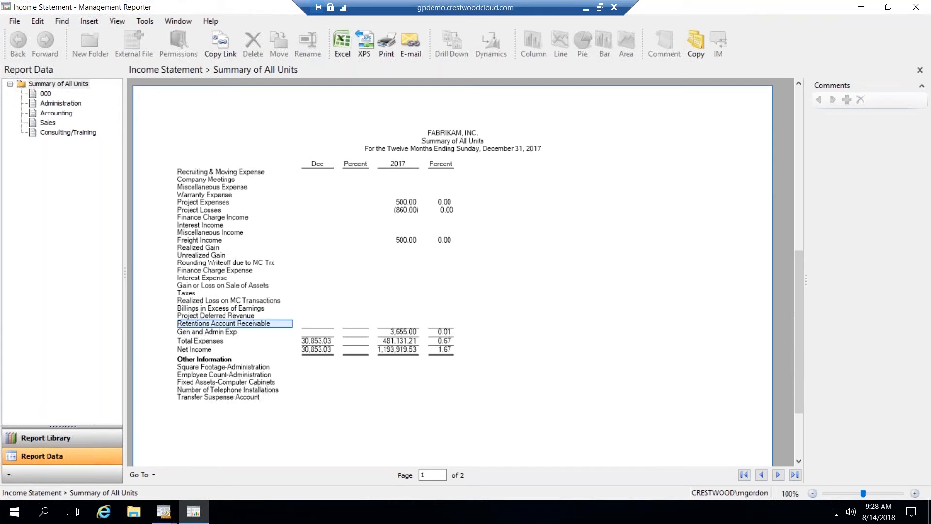
# Step: Exit the Income Statement report viewer and close the Report Queue Status window
pyautogui.click(15, 21)
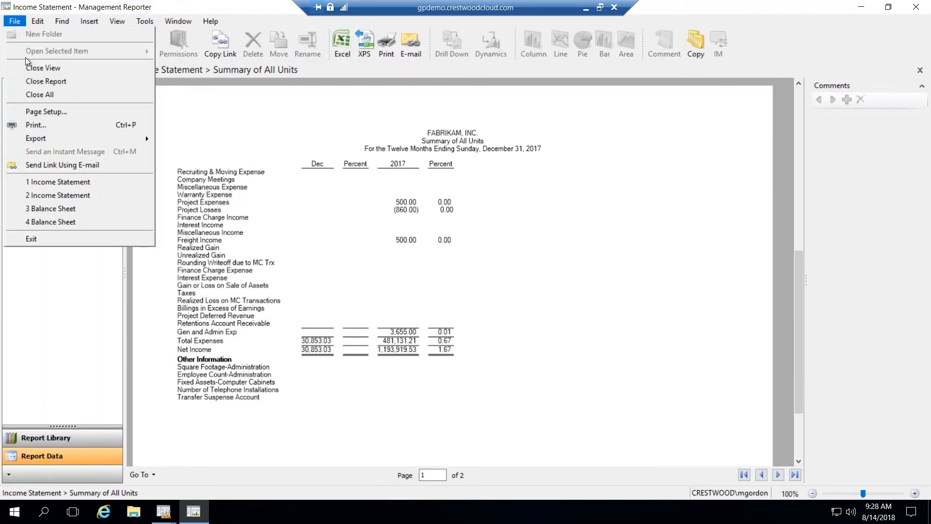
pyautogui.click(51, 242)
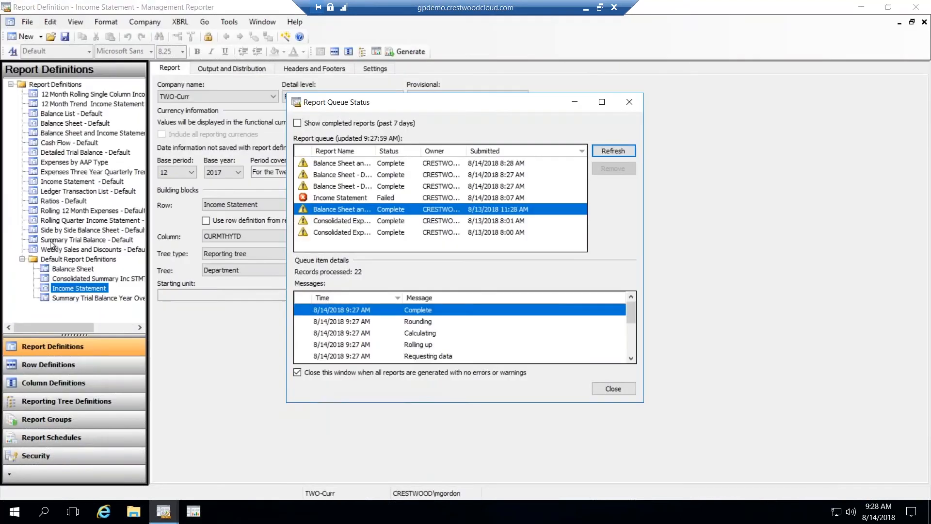
pyautogui.click(636, 102)
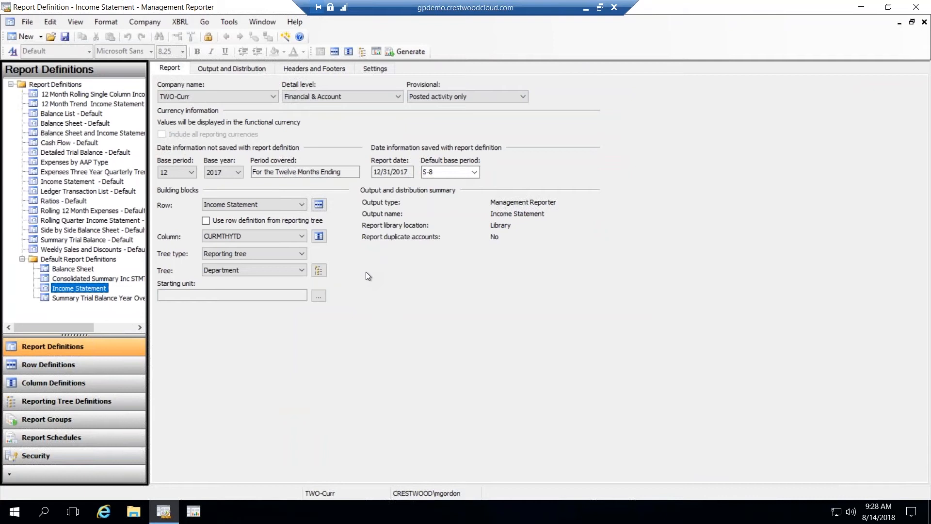
# Step: Set the Income Statement's column definition to LedgerTranDetail and its detail level to Financial, Account, & Transaction
pyautogui.click(302, 237)
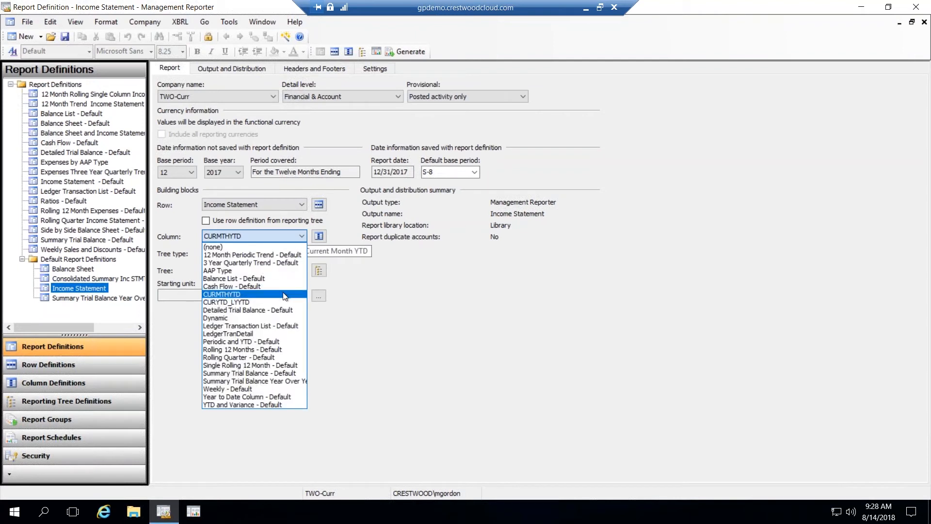
pyautogui.click(272, 333)
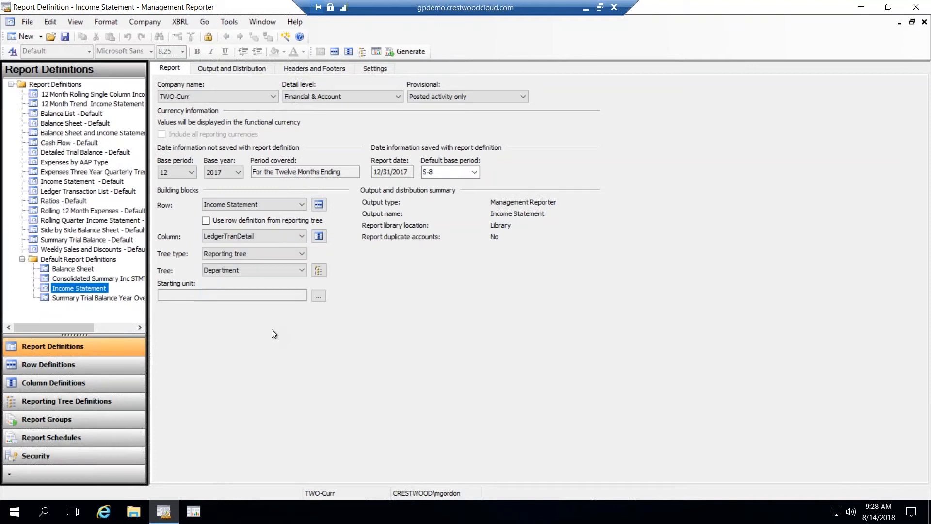
pyautogui.click(399, 96)
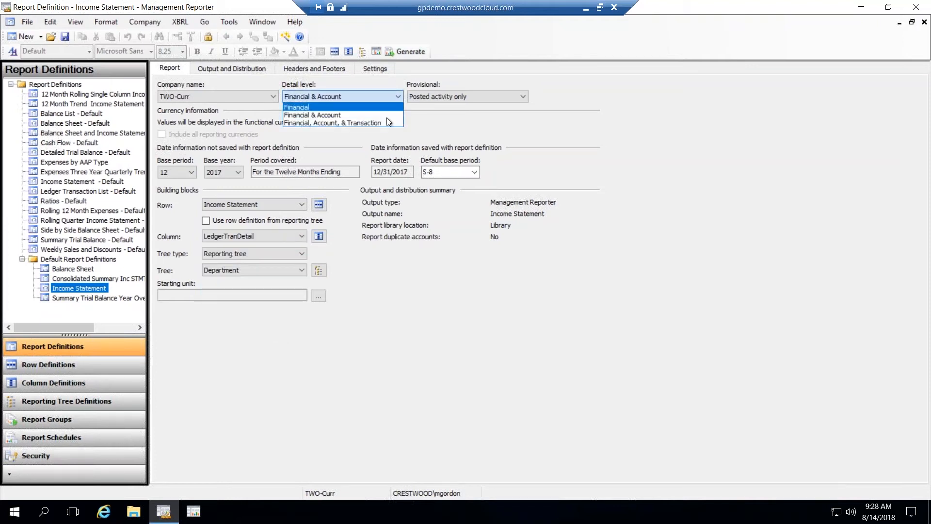
pyautogui.click(380, 122)
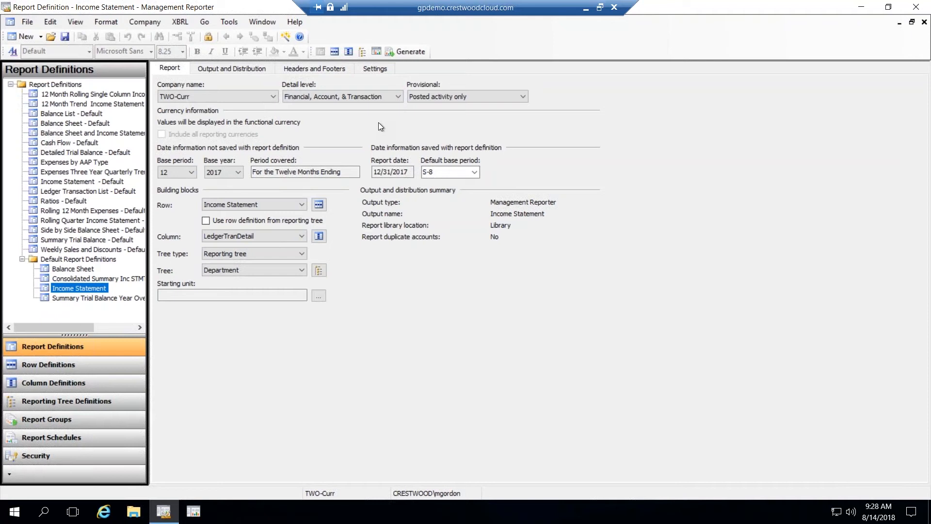
# Step: Generate the Income Statement with the transaction-detail column layout and refresh the report queue
pyautogui.click(397, 49)
pyautogui.click(349, 343)
pyautogui.click(531, 344)
pyautogui.click(615, 150)
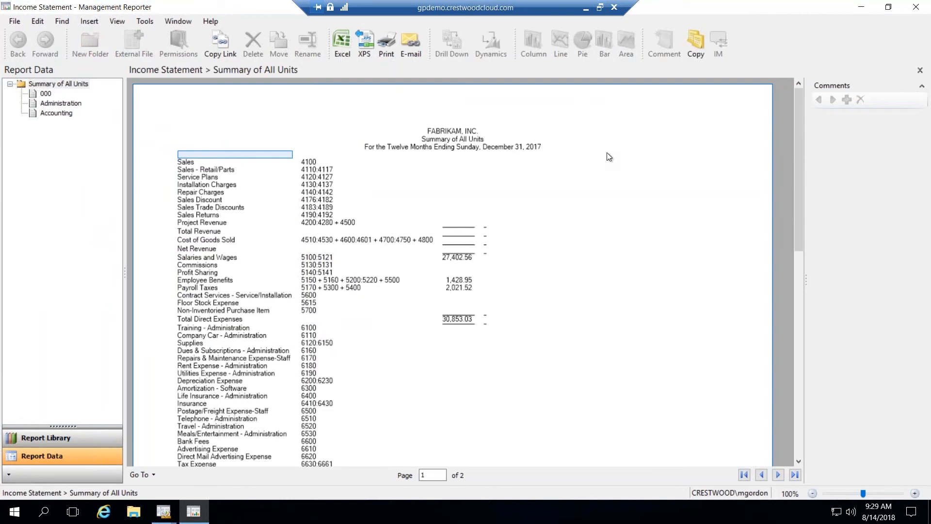
# Step: Drill down from the Salaries and Wages amount in the Income Statement to the 000 - Salaries and Wages line
pyautogui.click(335, 241)
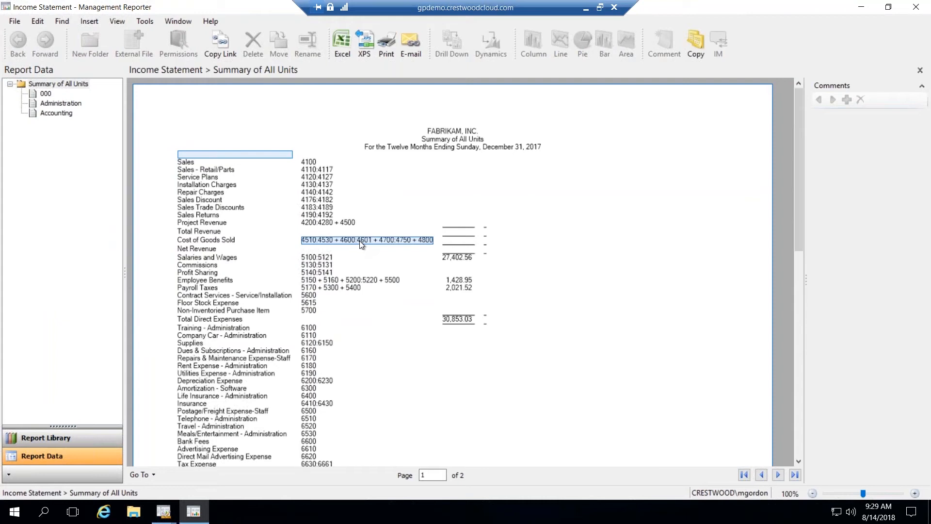
pyautogui.click(449, 258)
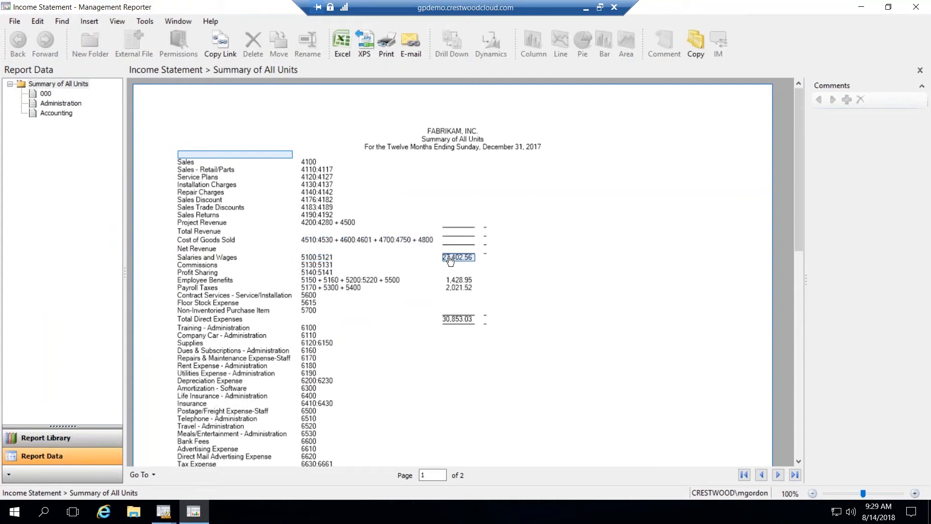
pyautogui.doubleClick(449, 259)
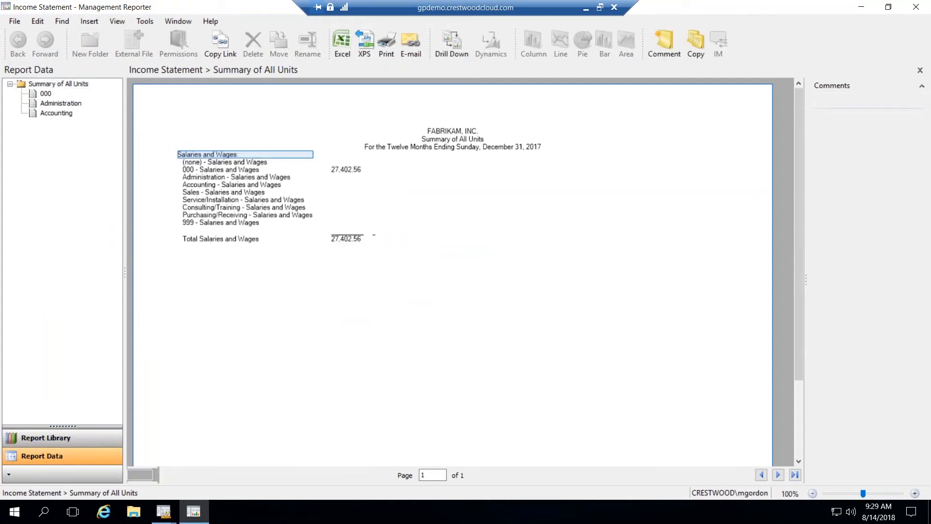
pyautogui.doubleClick(265, 171)
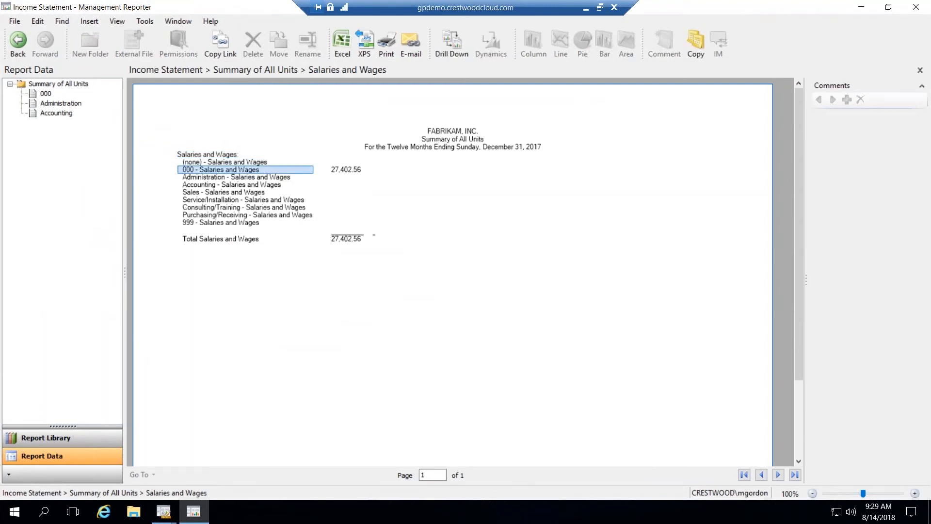
# Step: Drill down into the 000 - Salaries and Wages transactions, and close the report viewer and report queue status
pyautogui.doubleClick(273, 163)
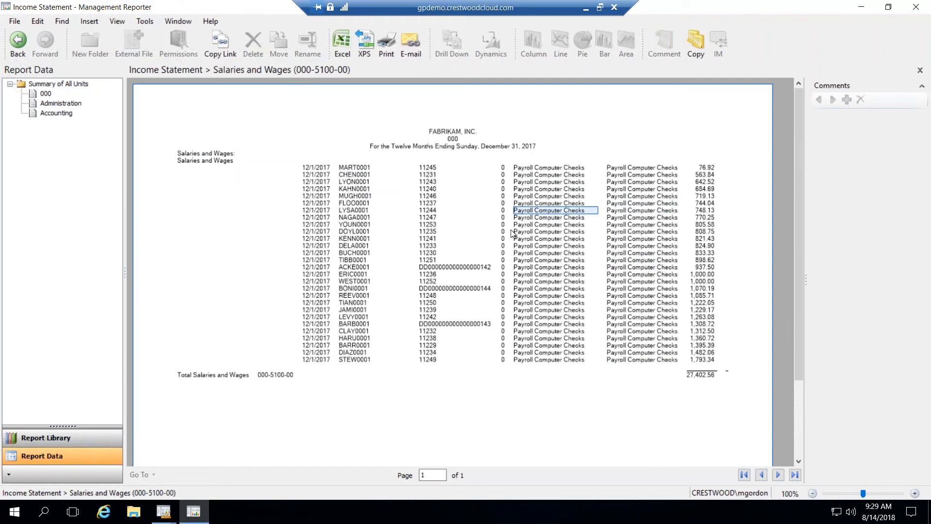
pyautogui.click(14, 21)
pyautogui.click(71, 243)
pyautogui.click(631, 103)
# Step: Open the LedgerTranDetail column definition and examine its column types and the debit and credit column restrictions
pyautogui.click(318, 236)
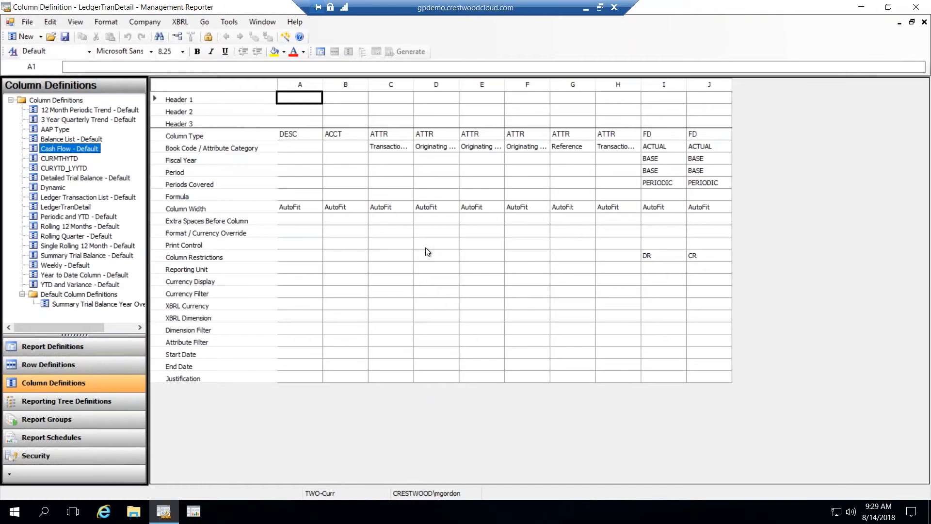
pyautogui.click(303, 136)
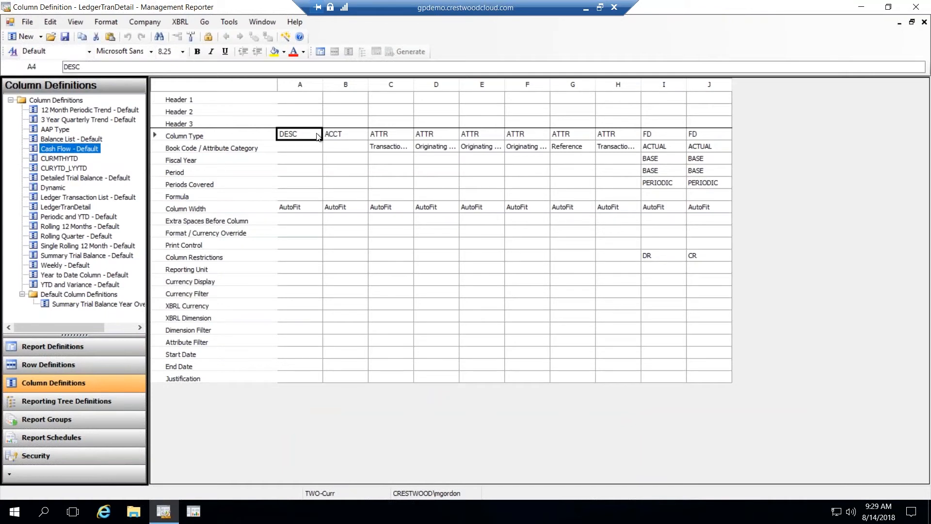
pyautogui.click(340, 136)
pyautogui.click(397, 137)
pyautogui.click(616, 136)
pyautogui.click(654, 140)
pyautogui.click(689, 134)
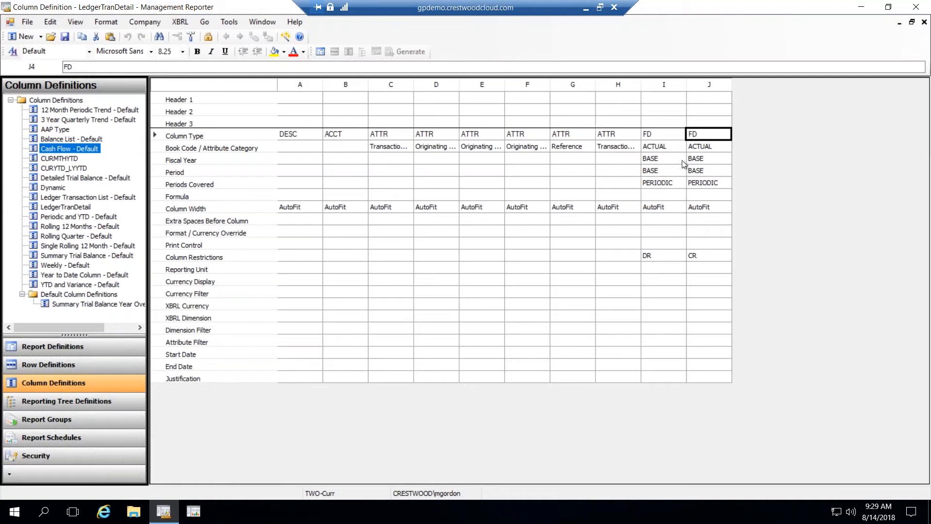
pyautogui.click(658, 254)
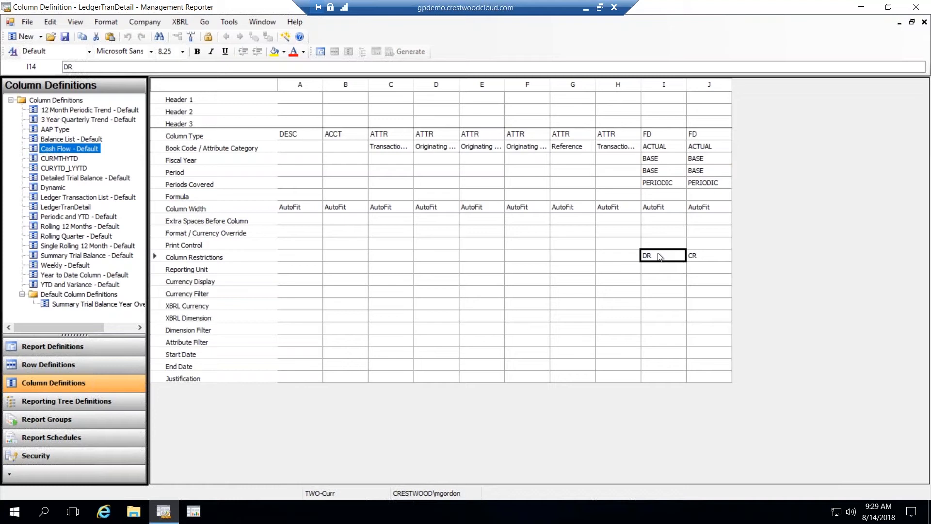
pyautogui.click(702, 258)
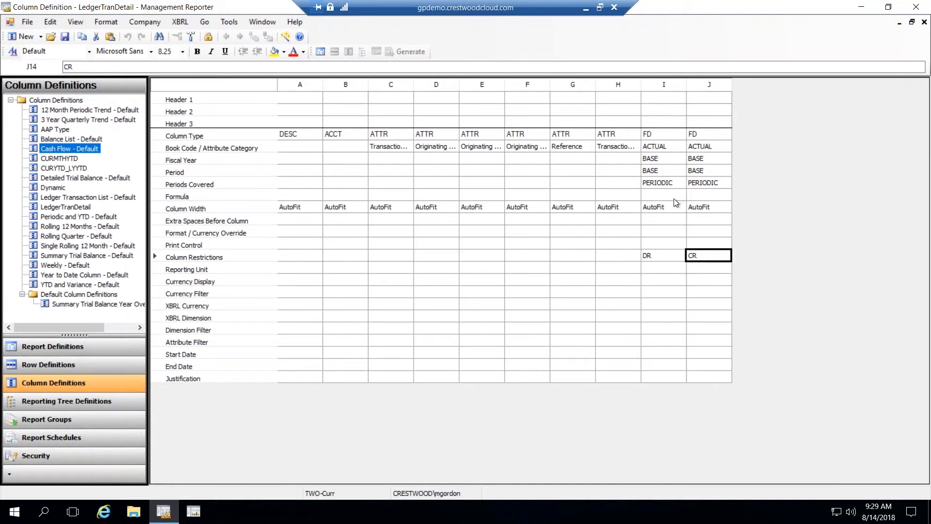
# Step: Review the attribute category assigned to each ATTR column, from column C through column H
pyautogui.click(402, 148)
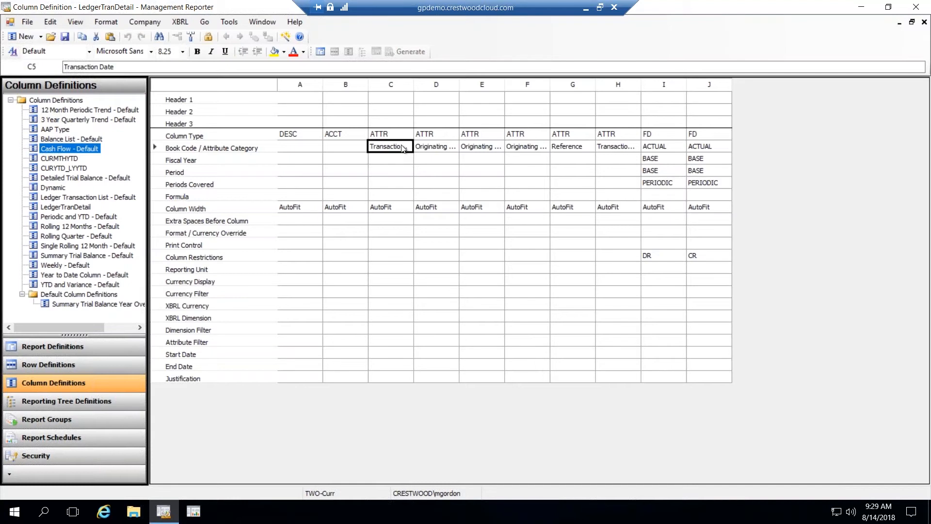
pyautogui.click(129, 67)
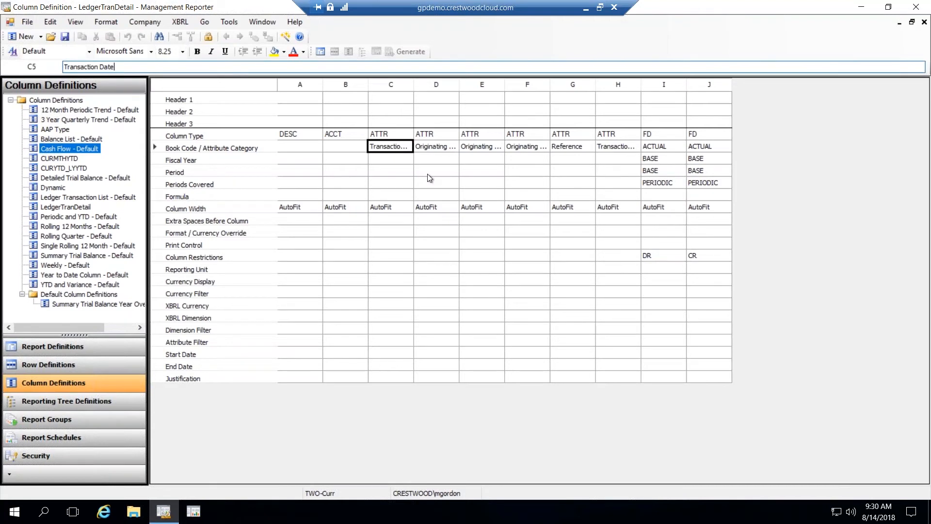
pyautogui.click(440, 147)
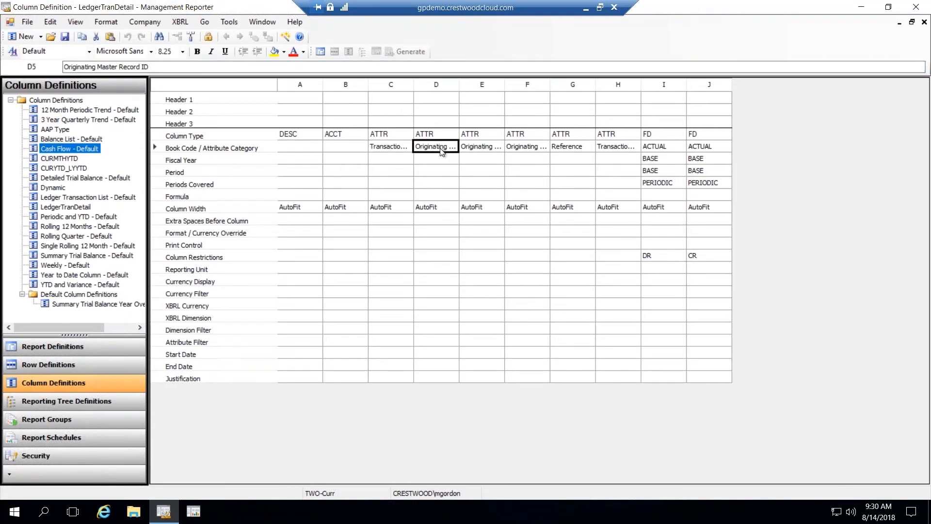
pyautogui.click(474, 151)
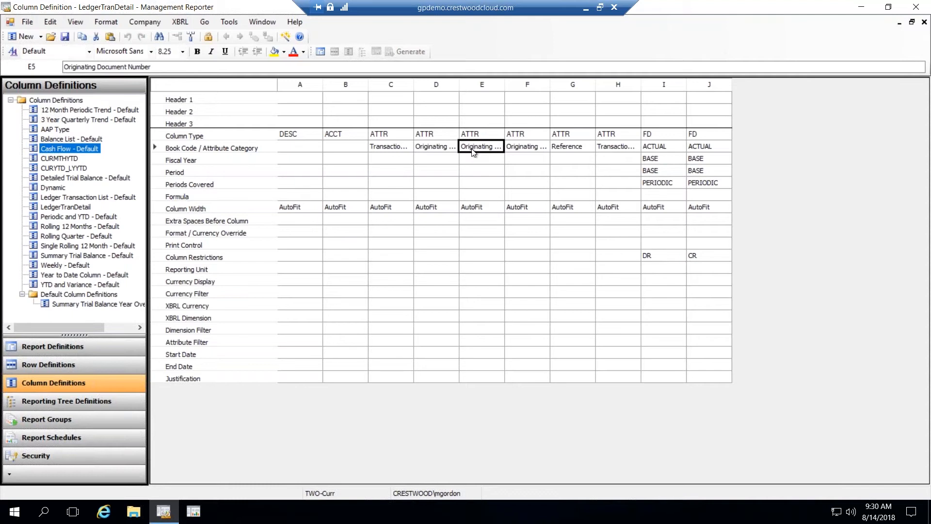
pyautogui.click(518, 152)
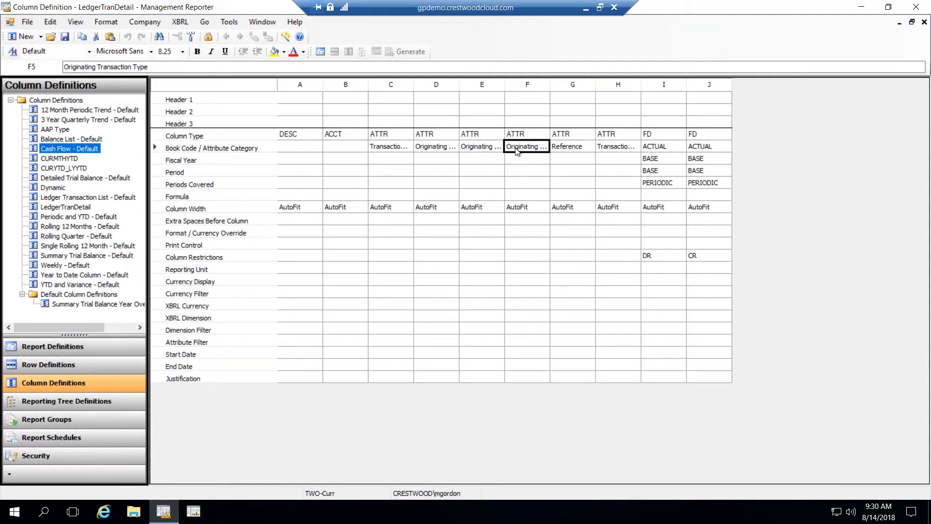
pyautogui.click(571, 149)
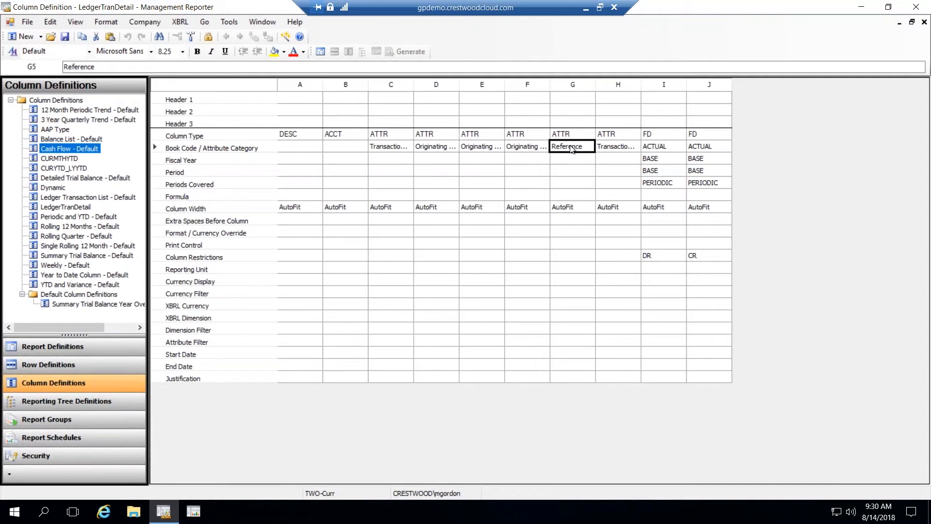
pyautogui.click(623, 149)
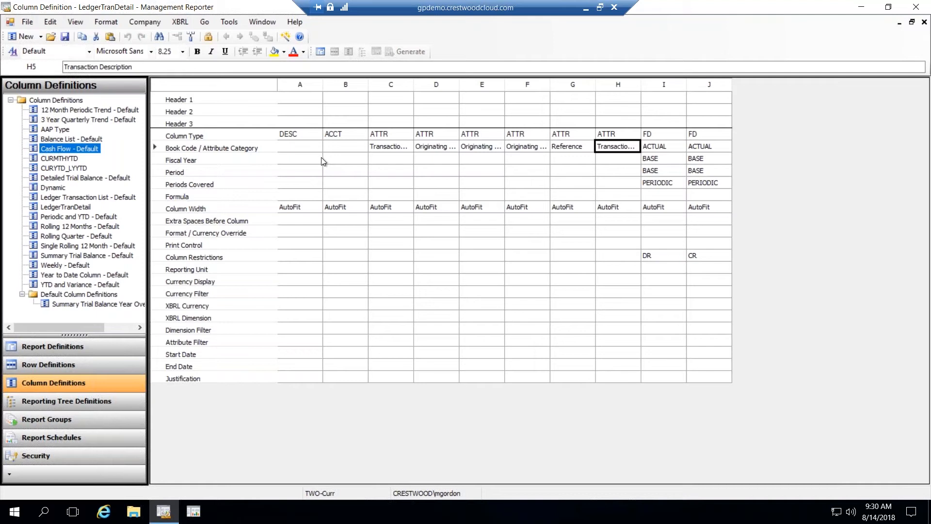
# Step: Close the LedgerTranDetail column definition and the Income Statement report definition, saving the report's changes
pyautogui.click(30, 27)
pyautogui.click(47, 62)
pyautogui.click(27, 22)
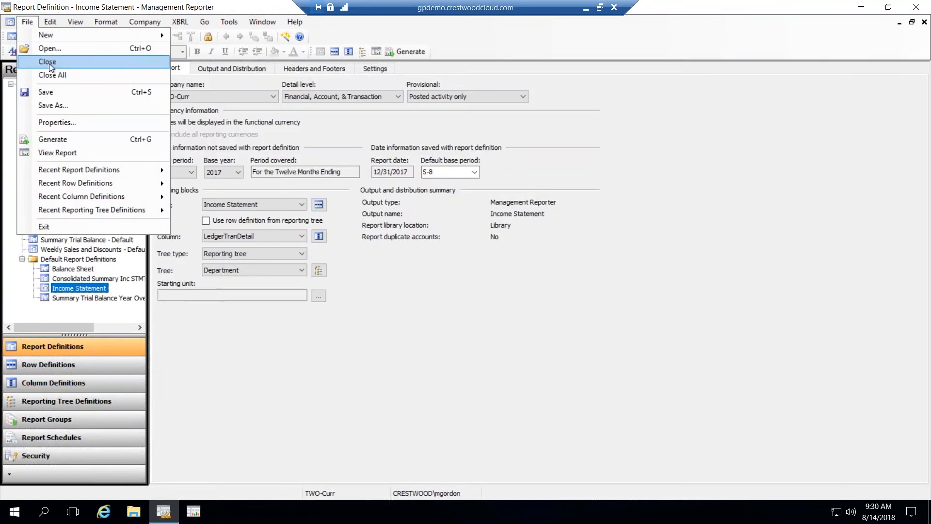
pyautogui.click(49, 62)
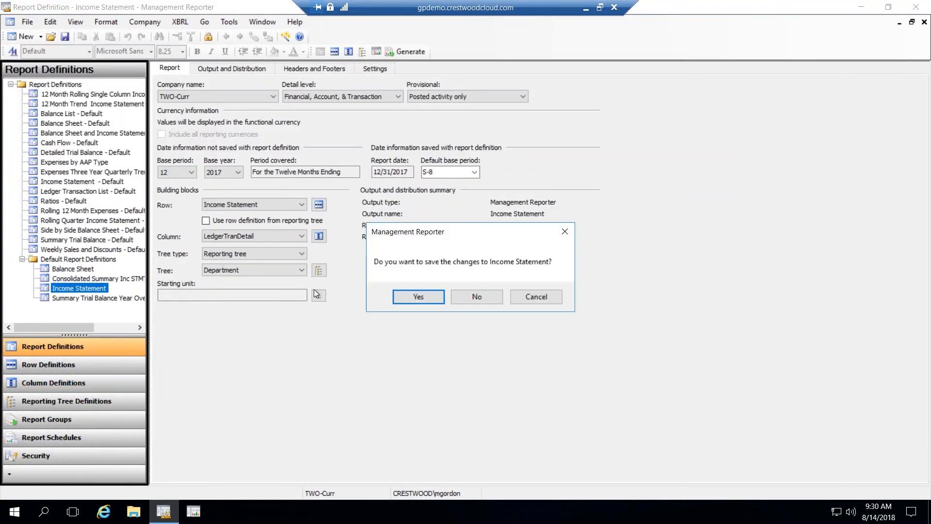
pyautogui.click(432, 297)
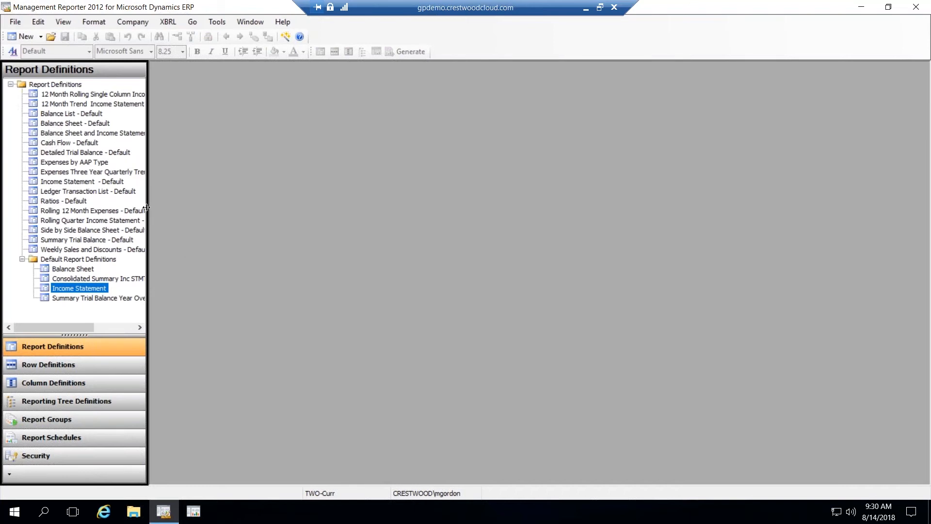
# Step: Open the Ledger Transaction List - Default report definition and generate the report
pyautogui.click(116, 192)
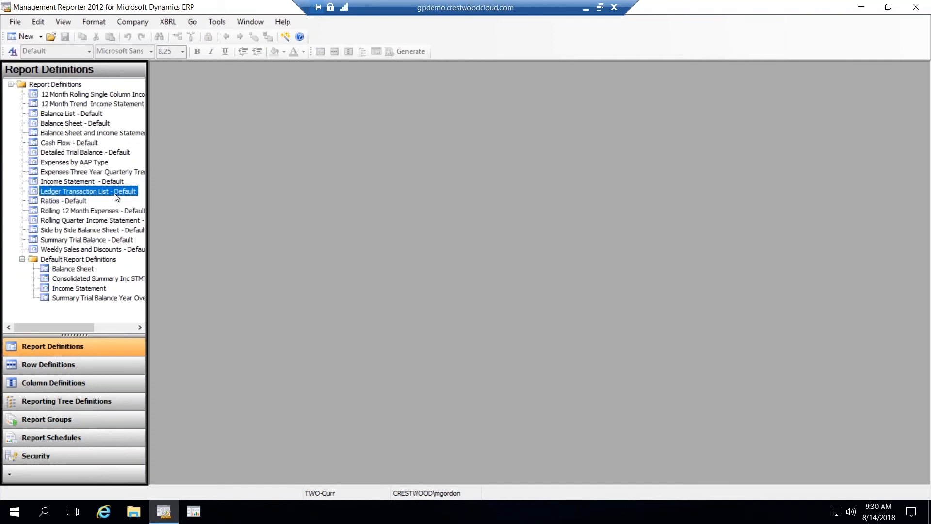
pyautogui.doubleClick(116, 193)
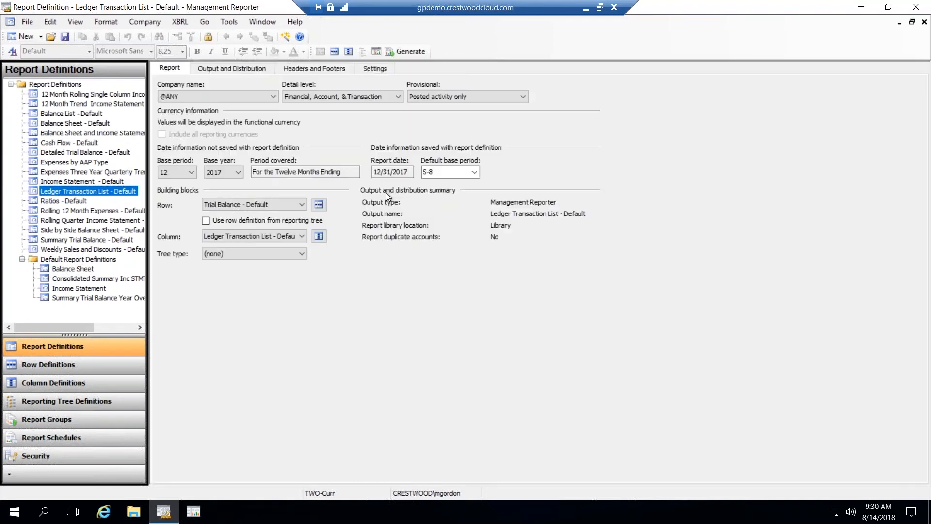
pyautogui.click(408, 53)
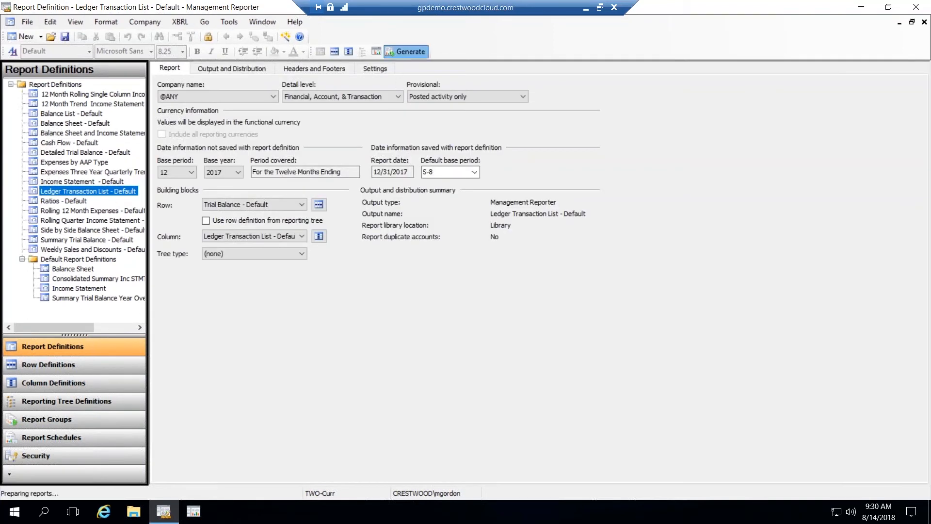
pyautogui.click(618, 153)
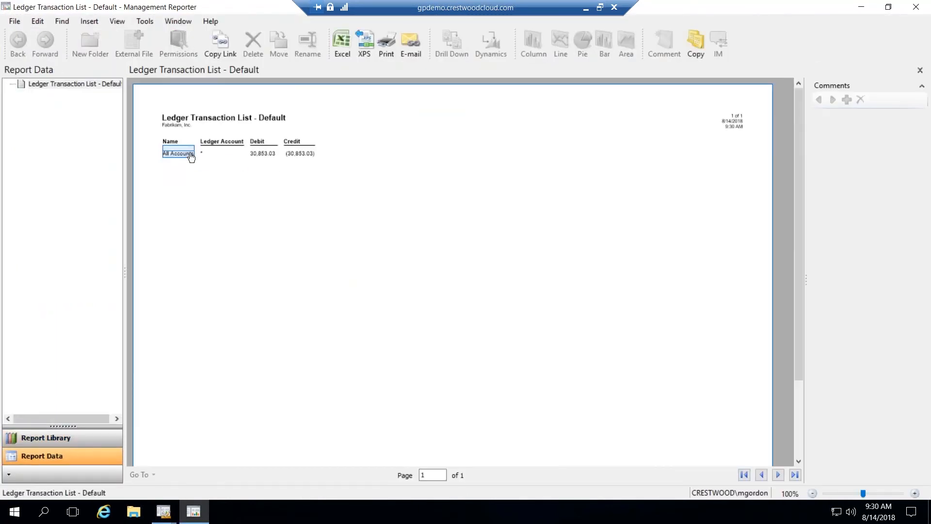
# Step: Drill down from All Accounts to the Salaries and Wages transactions, and close the report viewer and queue status
pyautogui.doubleClick(189, 153)
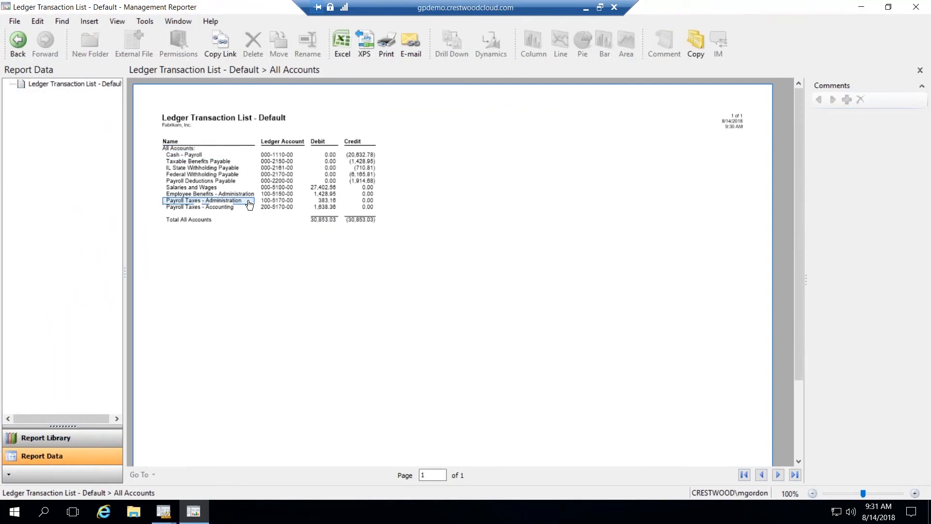
pyautogui.doubleClick(242, 188)
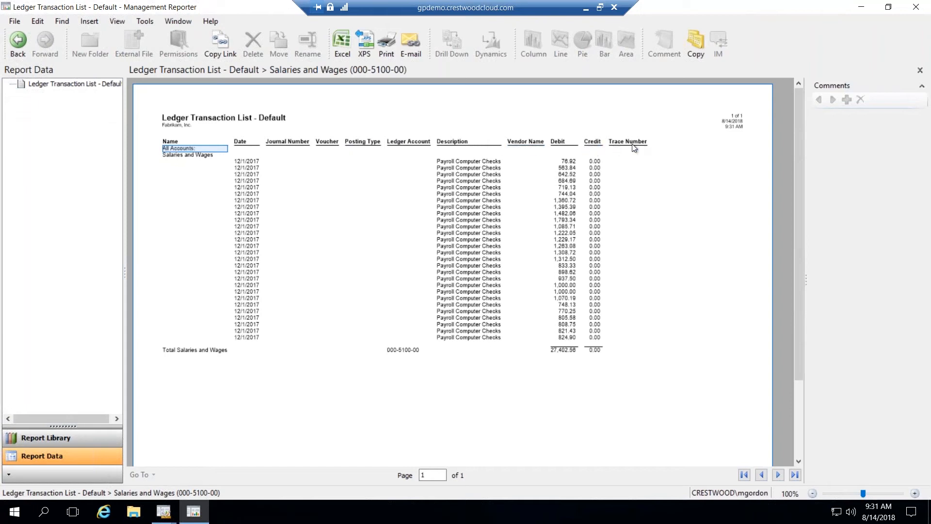
pyautogui.click(14, 21)
pyautogui.click(43, 68)
pyautogui.click(14, 21)
pyautogui.click(46, 240)
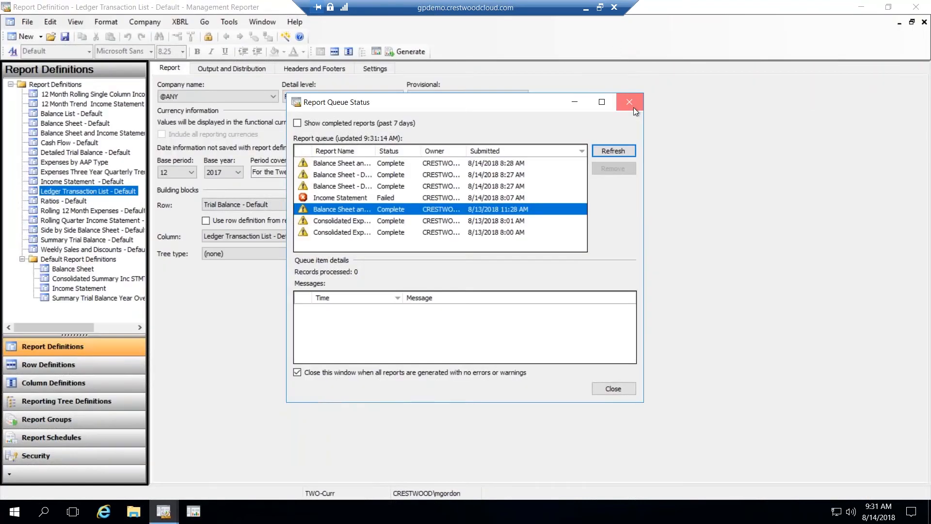
pyautogui.click(630, 102)
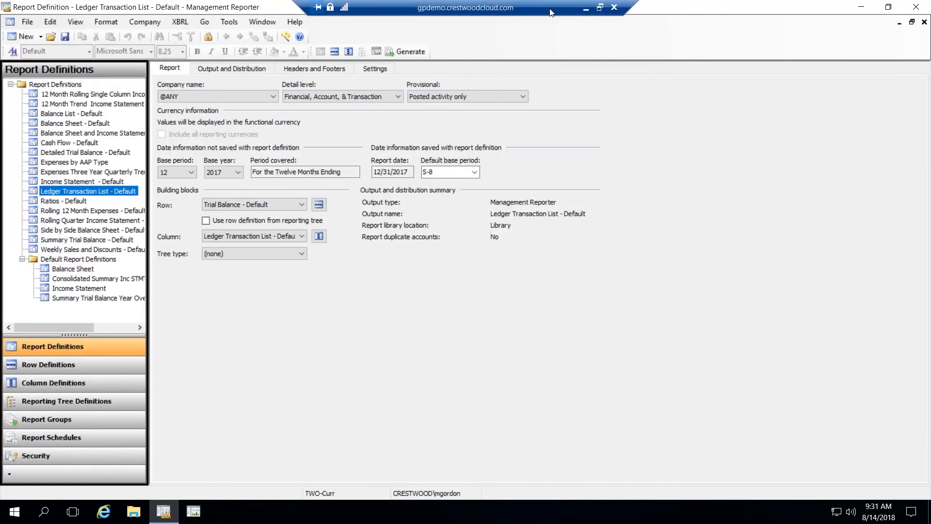
# Step: Check the webinar agenda in Word and return to the Management Reporter remote session
pyautogui.click(586, 9)
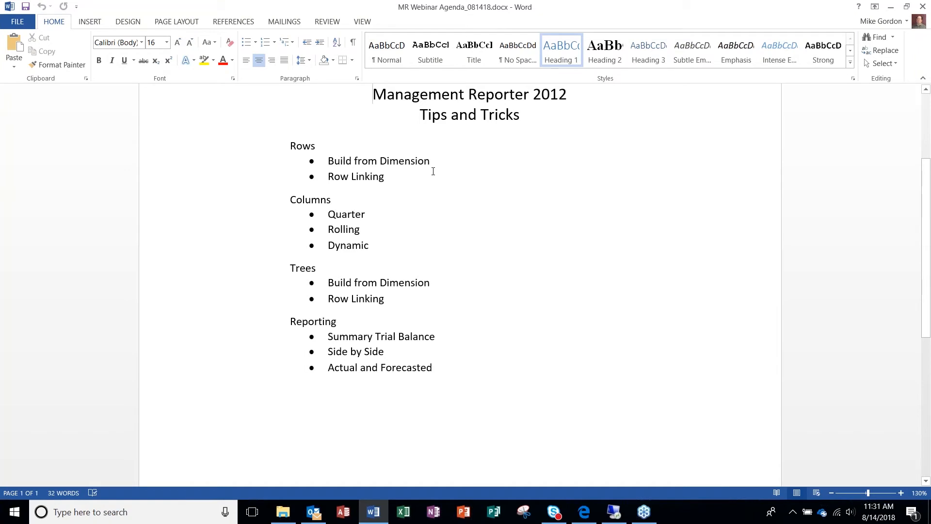
pyautogui.hotkey('ctrl', 'i')
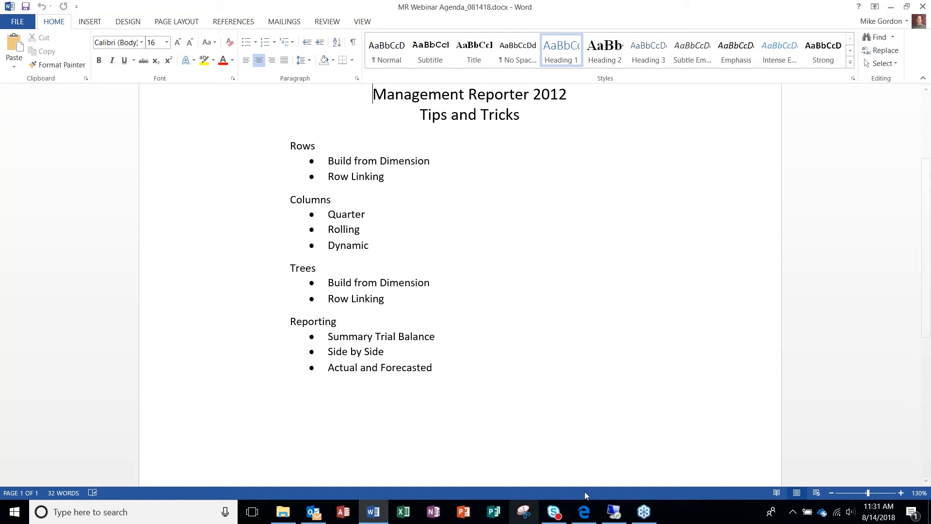
pyautogui.click(615, 512)
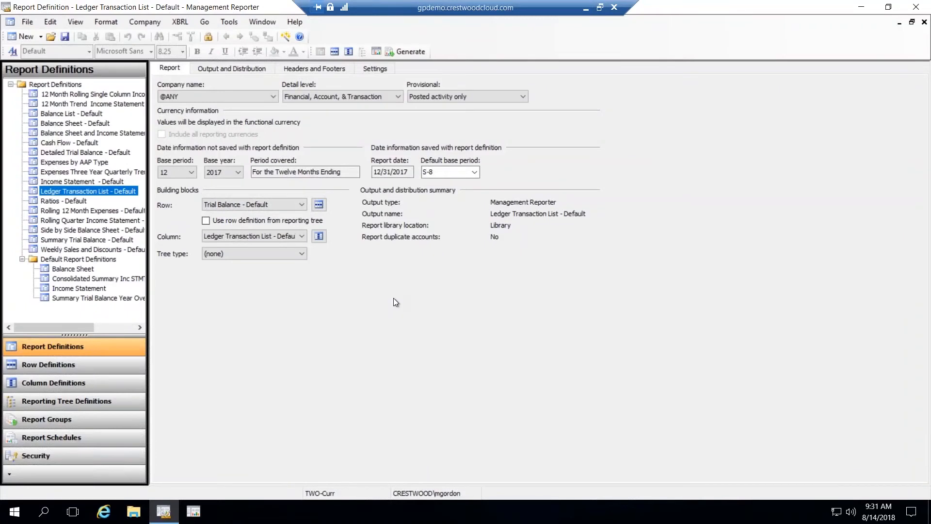
# Step: Open the Income Statement report definition and set its column definition to CURMTHYTD
pyautogui.click(87, 290)
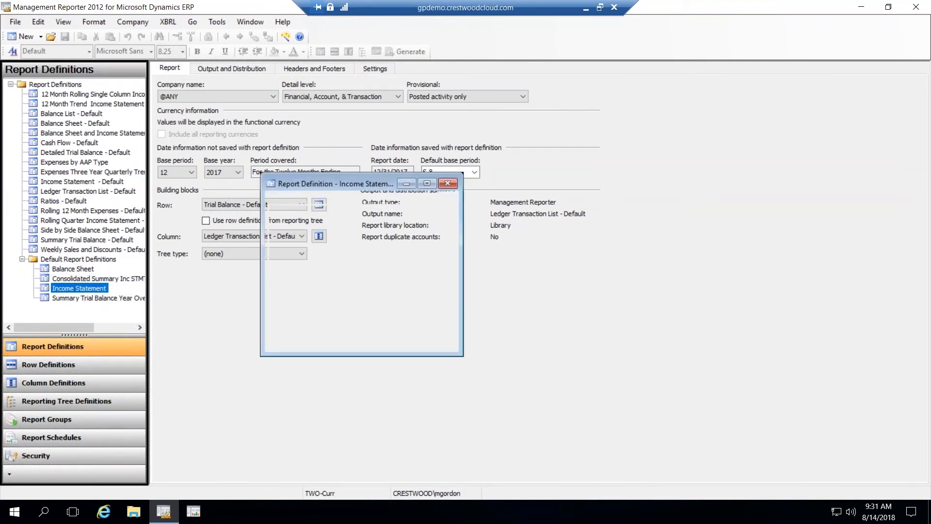
pyautogui.click(301, 236)
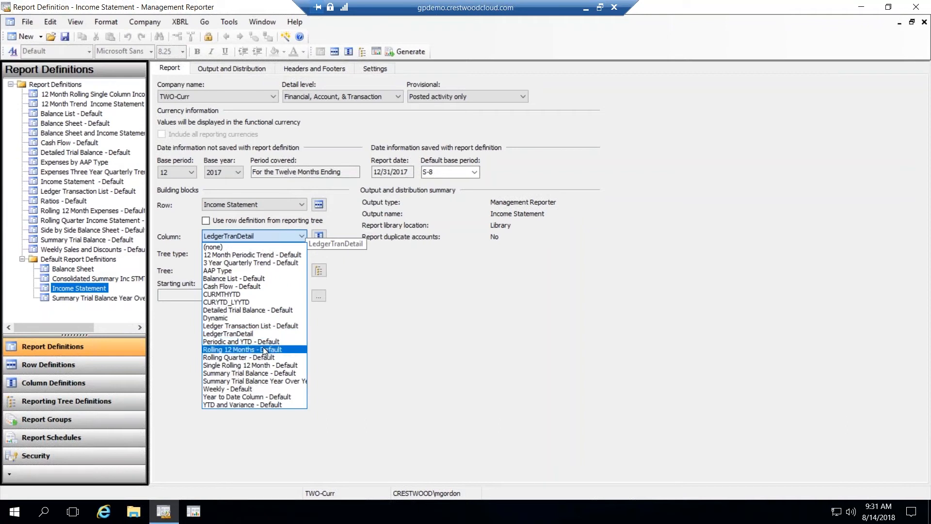
pyautogui.click(261, 294)
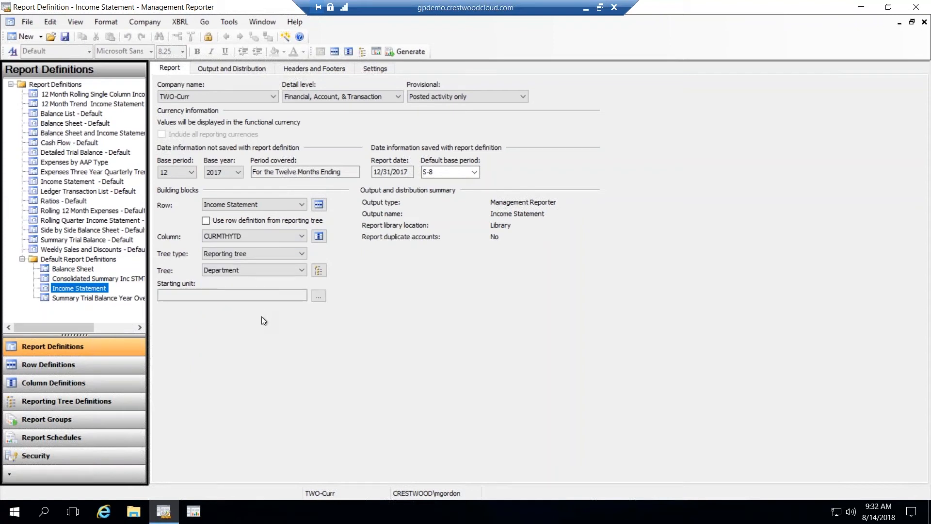
# Step: Open the Income Statement row definition and add a second Financial Dimensions row link with the description "Dept 2"
pyautogui.click(320, 206)
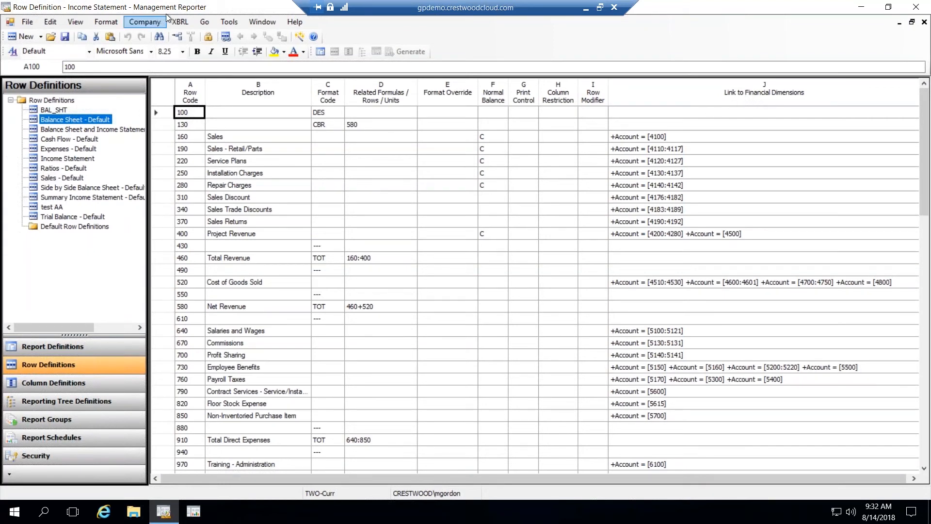
pyautogui.click(225, 39)
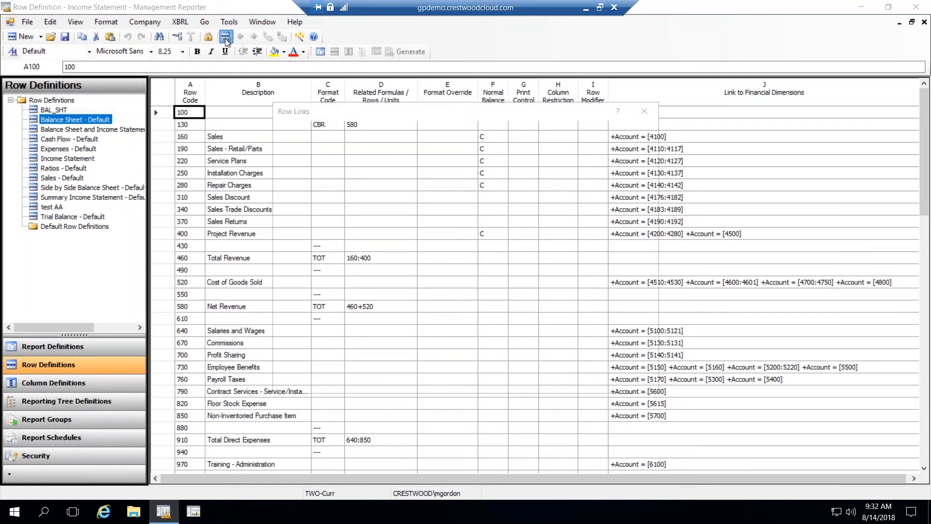
pyautogui.click(640, 129)
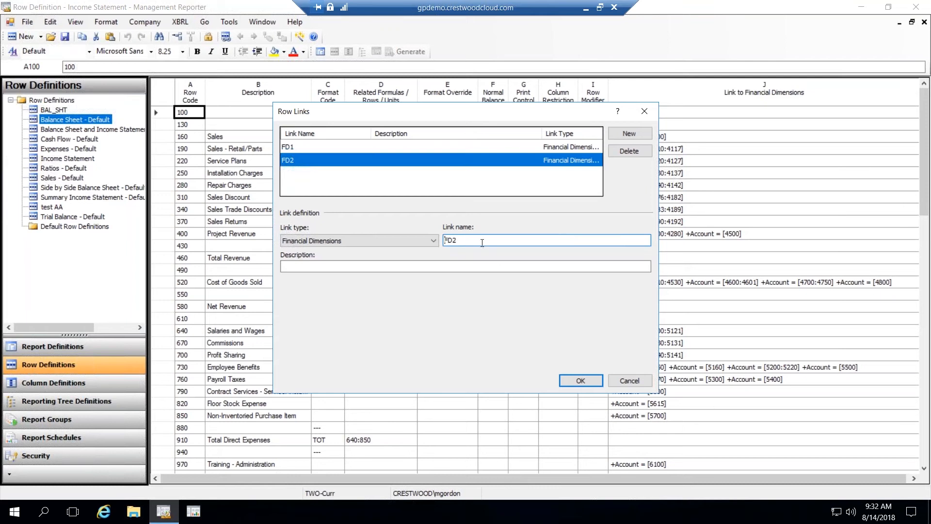
pyautogui.click(422, 266)
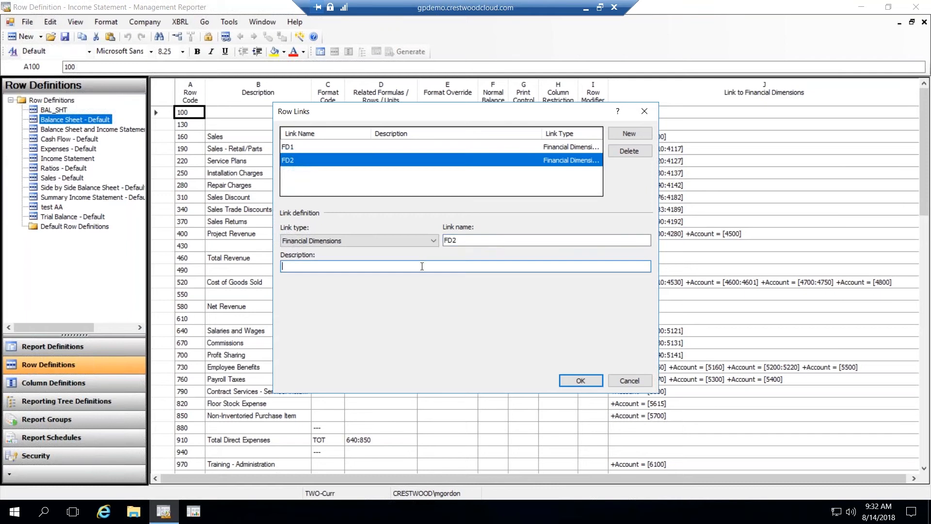
pyautogui.write('Dept 2')
pyautogui.click(582, 380)
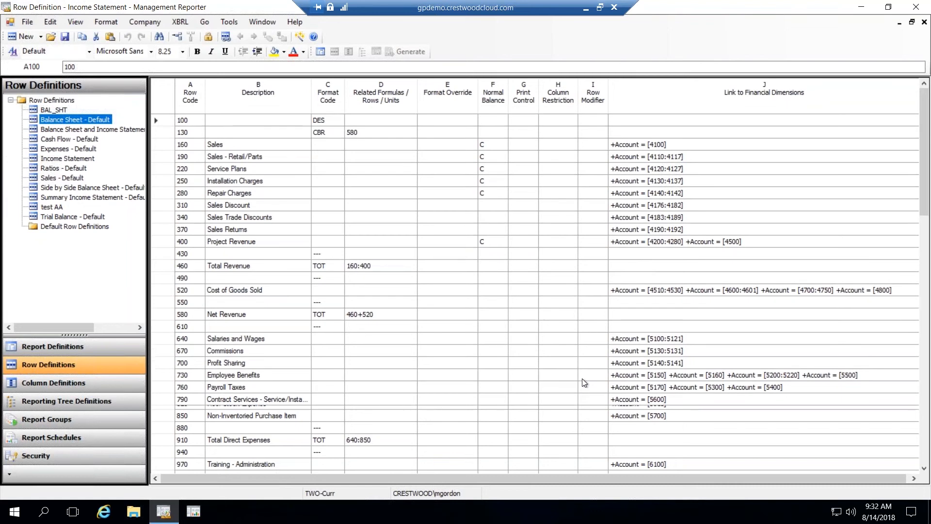
# Step: Narrow the first Link to Financial Dimensions column so the Dept 2 link column fits beside it
pyautogui.moveTo(843, 473); pyautogui.dragTo(888, 470)
pyautogui.click(887, 471)
pyautogui.moveTo(833, 84); pyautogui.dragTo(632, 84)
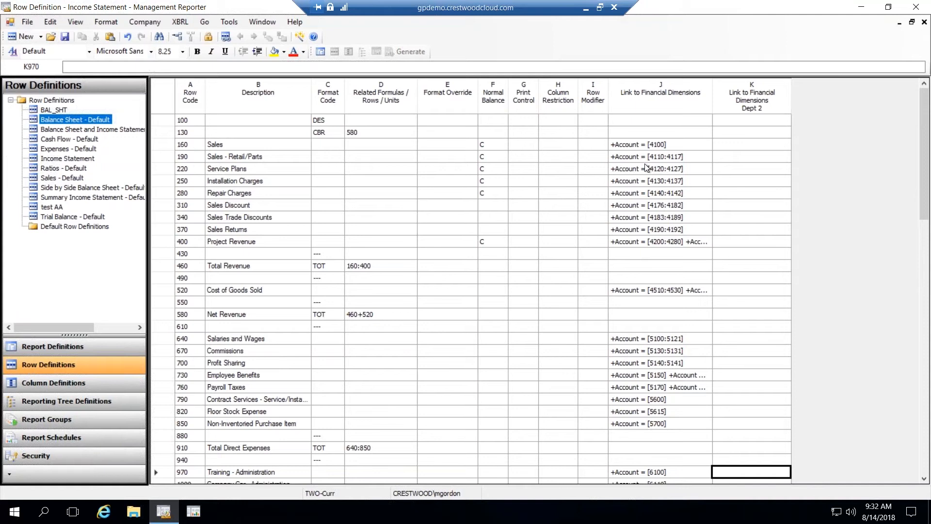
# Step: Copy the account links for the Sales through Project Revenue rows into the Dept 2 link column
pyautogui.click(749, 146)
pyautogui.click(665, 143)
pyautogui.keyDown('shift'); pyautogui.click(682, 243); pyautogui.keyUp('shift')
pyautogui.hotkey('ctrl', 'c')
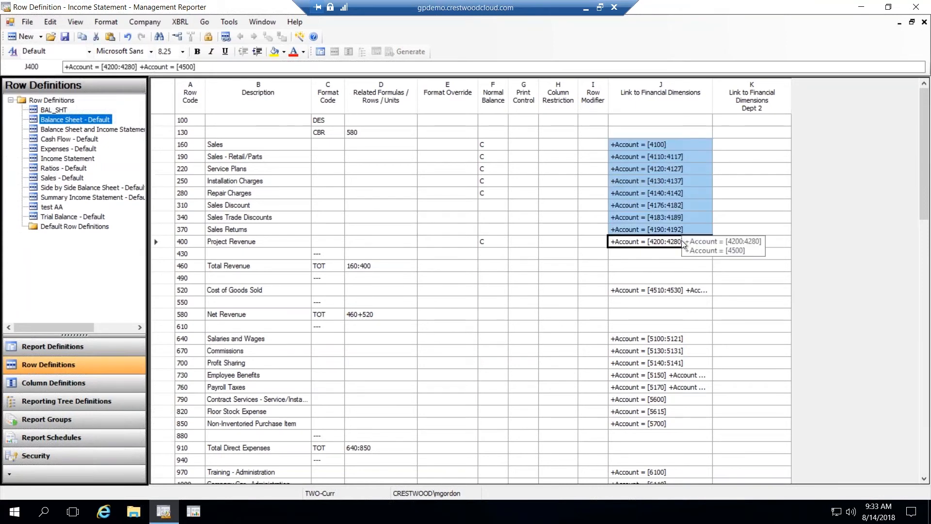
pyautogui.click(760, 149)
pyautogui.hotkey('ctrl', 'v')
# Step: Copy the Cost of Goods Sold account link into the same row of the Dept 2 link column
pyautogui.click(682, 290)
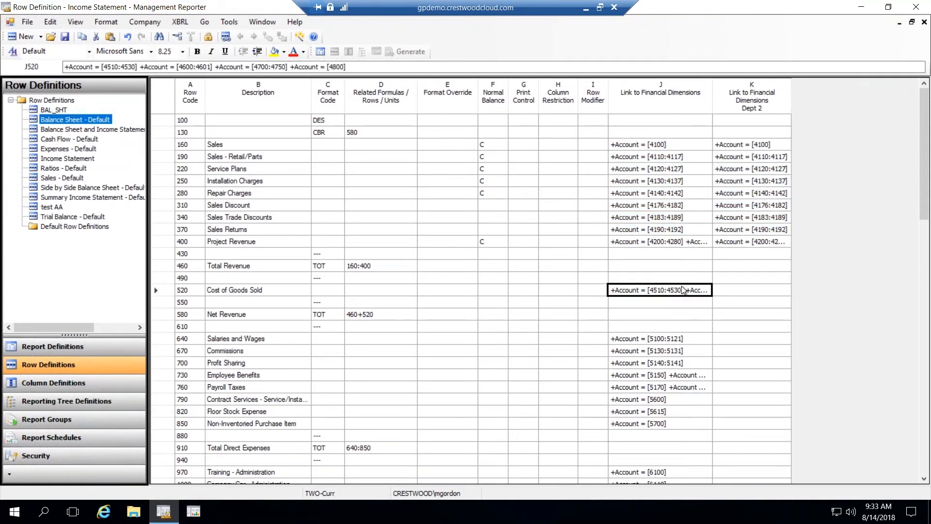
pyautogui.click(732, 289)
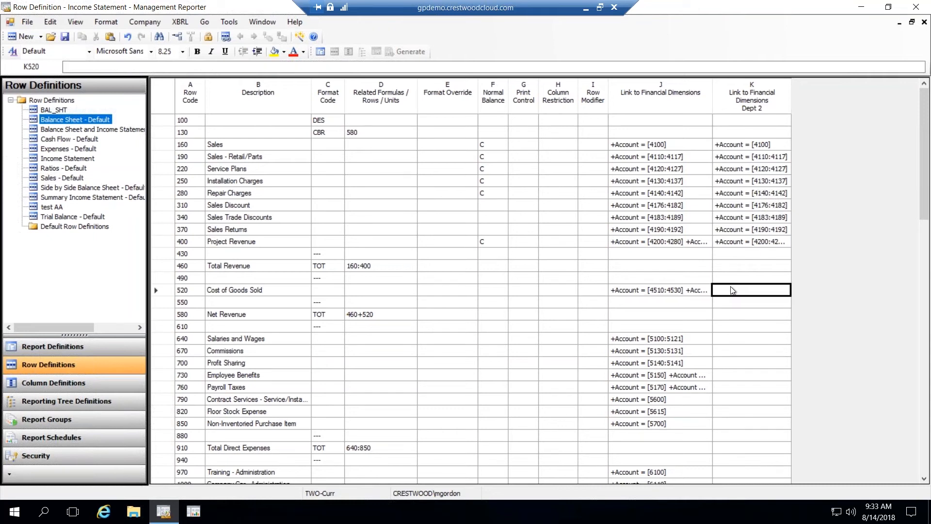
pyautogui.hotkey('ctrl', 'v')
pyautogui.press('Return')
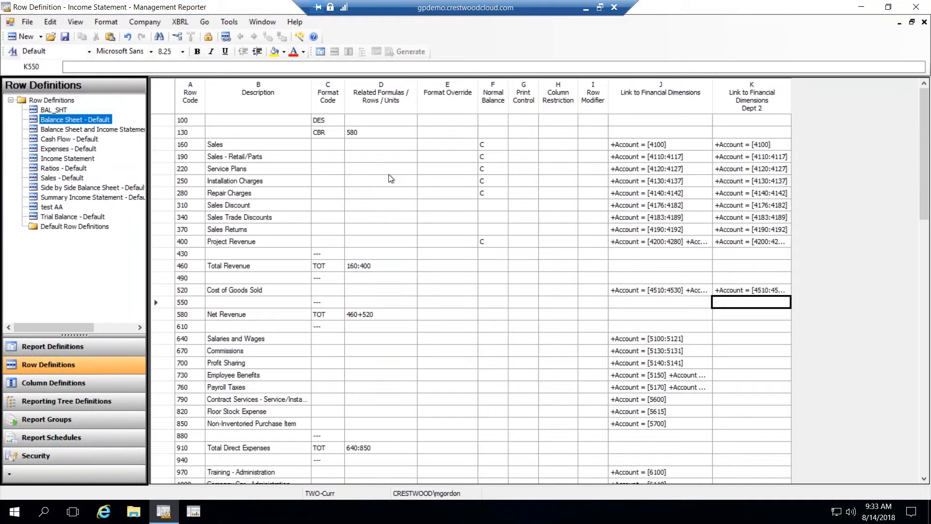
pyautogui.click(226, 38)
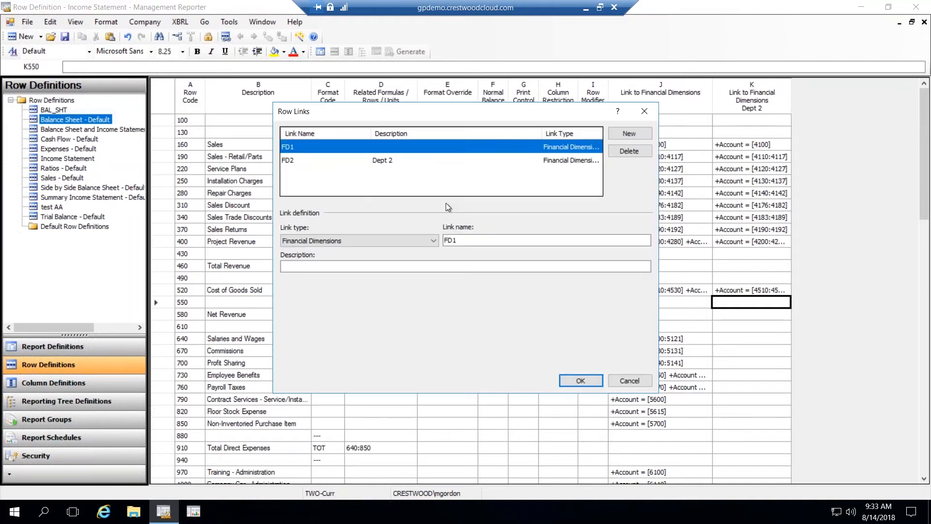
pyautogui.click(636, 133)
pyautogui.click(433, 240)
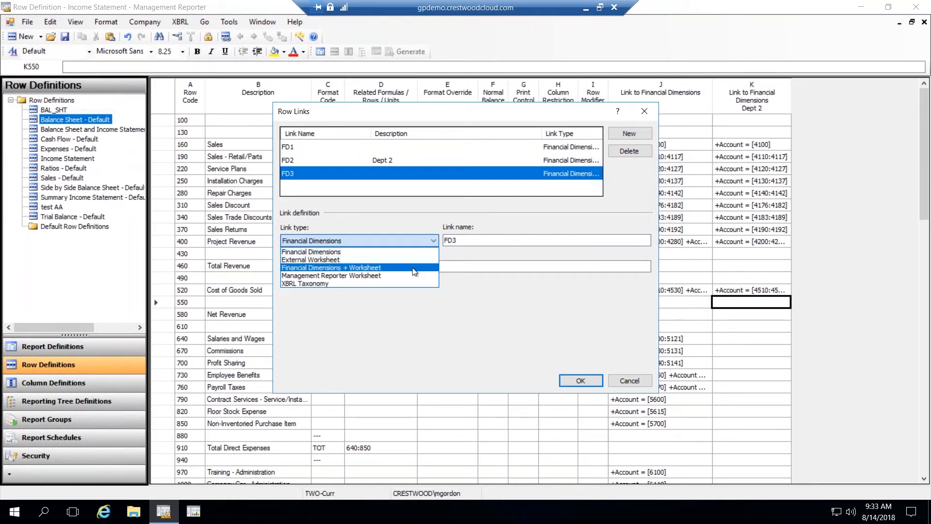
pyautogui.click(415, 253)
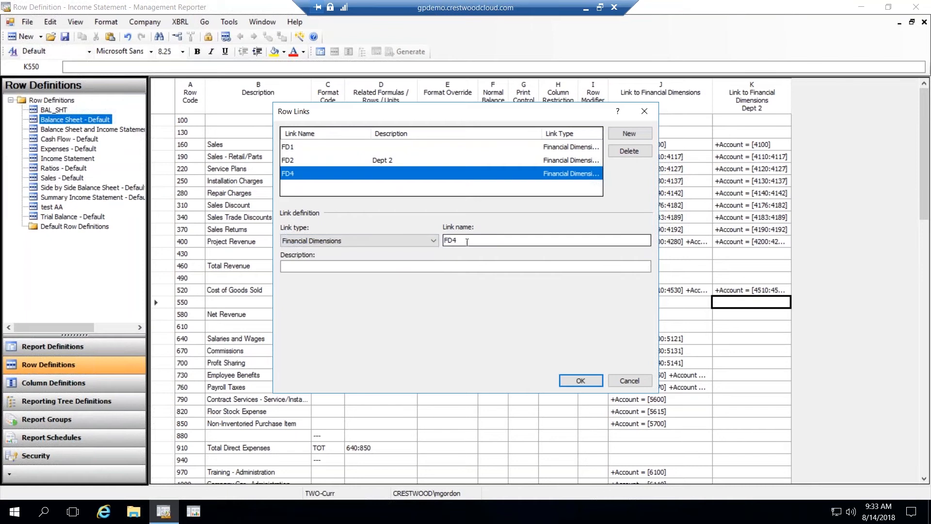
pyautogui.click(631, 380)
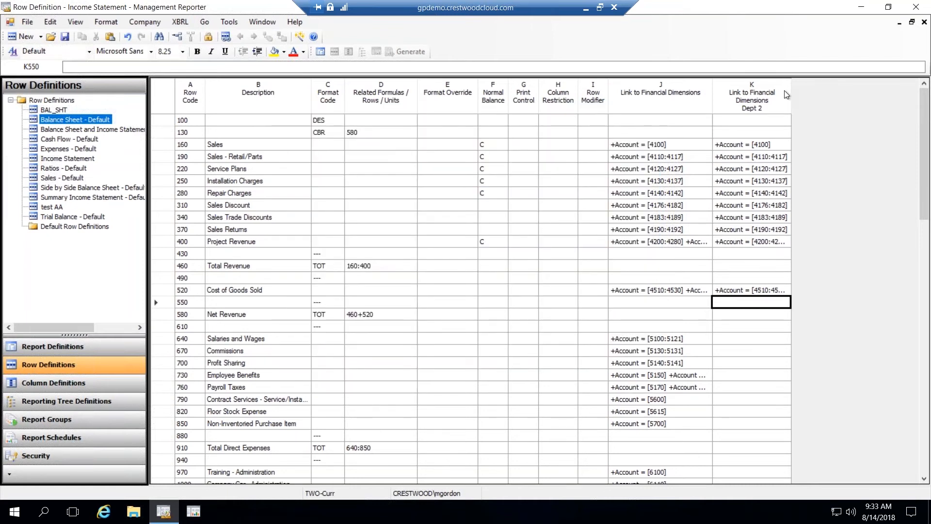
# Step: Widen the Dept 2 link column, and save and close the Income Statement row definition
pyautogui.moveTo(791, 96); pyautogui.dragTo(822, 96)
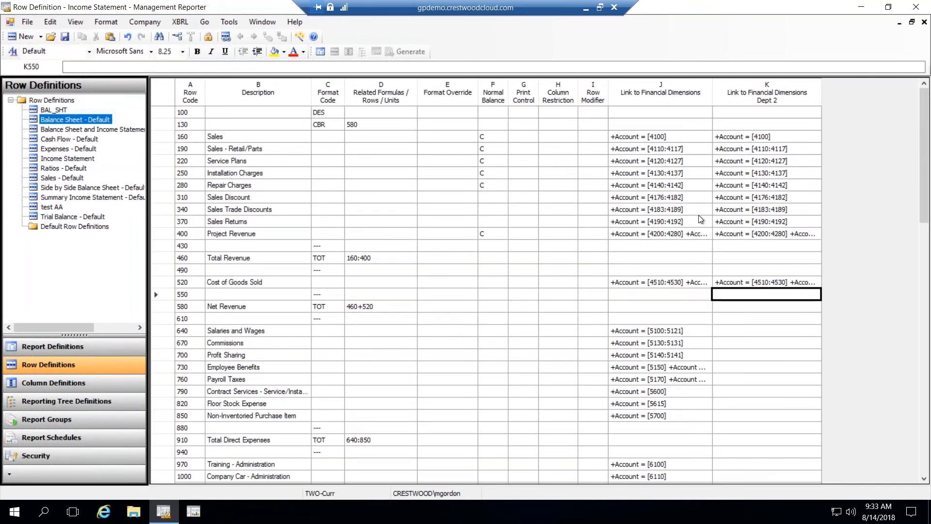
pyautogui.click(65, 36)
pyautogui.click(760, 206)
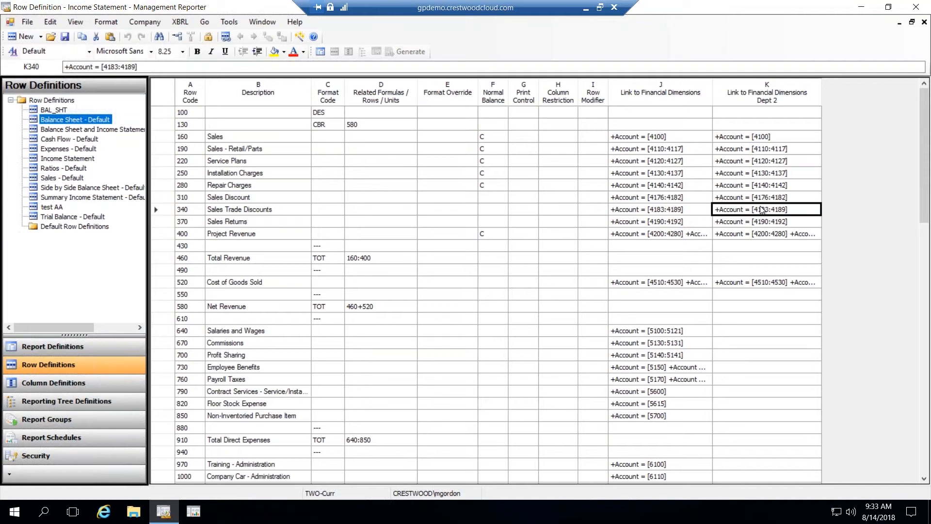
pyautogui.click(925, 22)
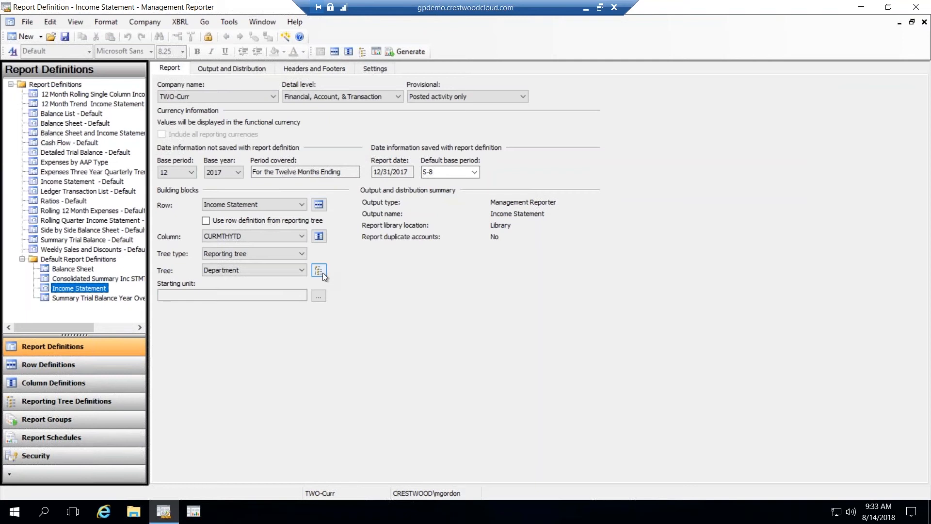
# Step: Open the Department reporting tree and assign the Income Statement row definition to its units
pyautogui.click(322, 273)
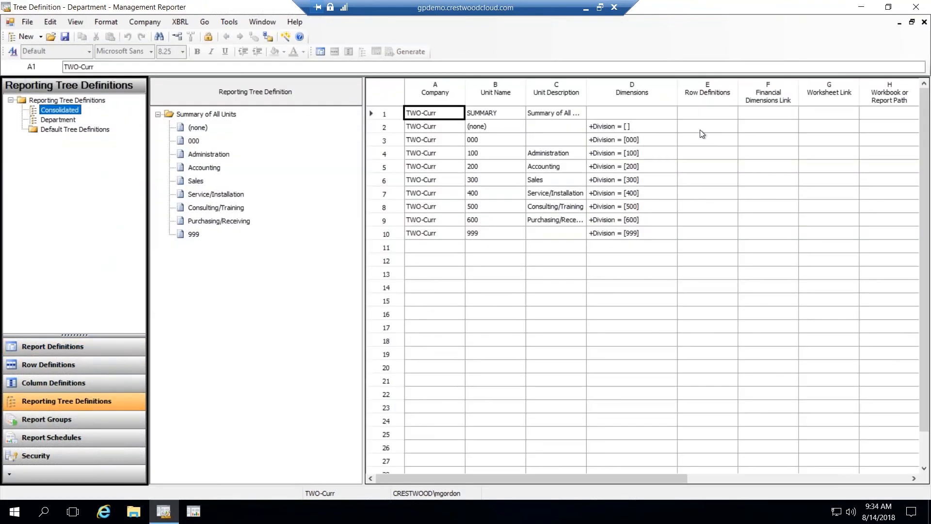
pyautogui.click(702, 141)
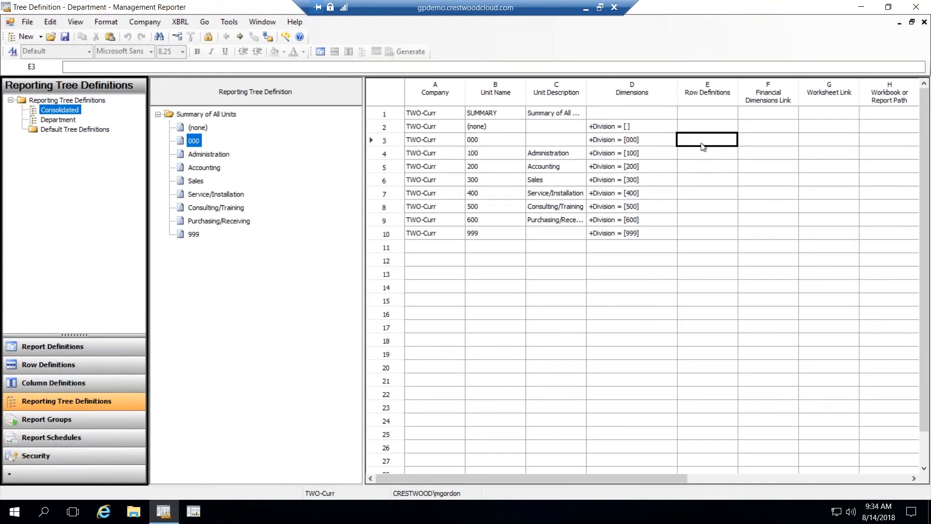
pyautogui.click(706, 127)
pyautogui.click(706, 128)
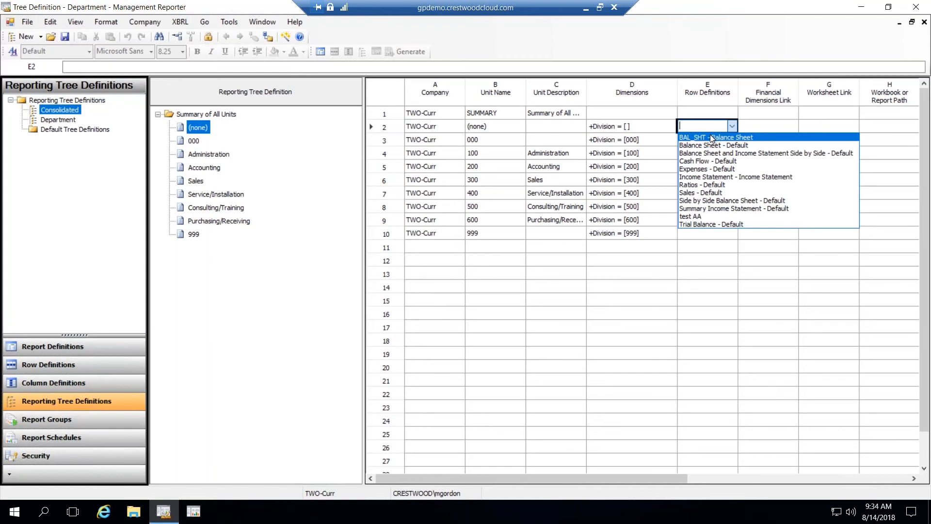
pyautogui.click(714, 177)
pyautogui.click(764, 144)
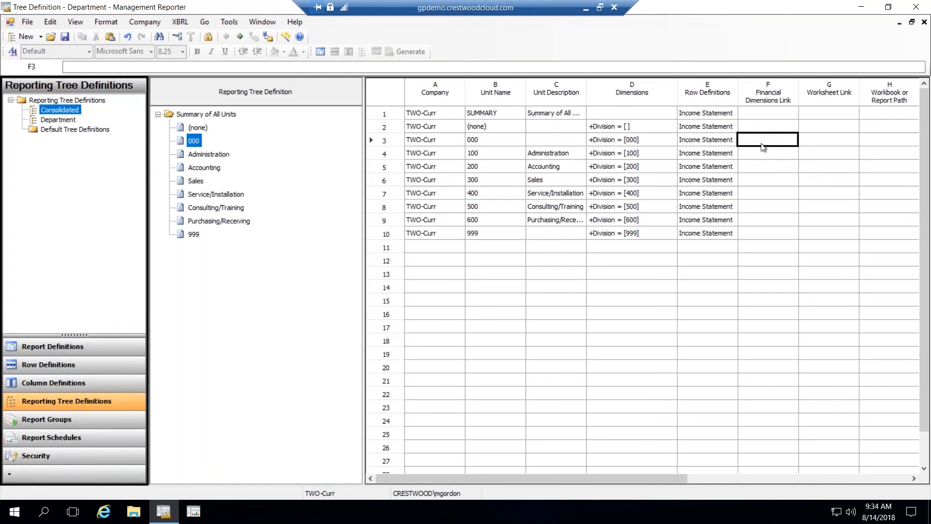
# Step: Set the financial dimensions link to FD1 for Administration and FD2 - Dept 2 for Accounting, and try to save the tree
pyautogui.click(765, 155)
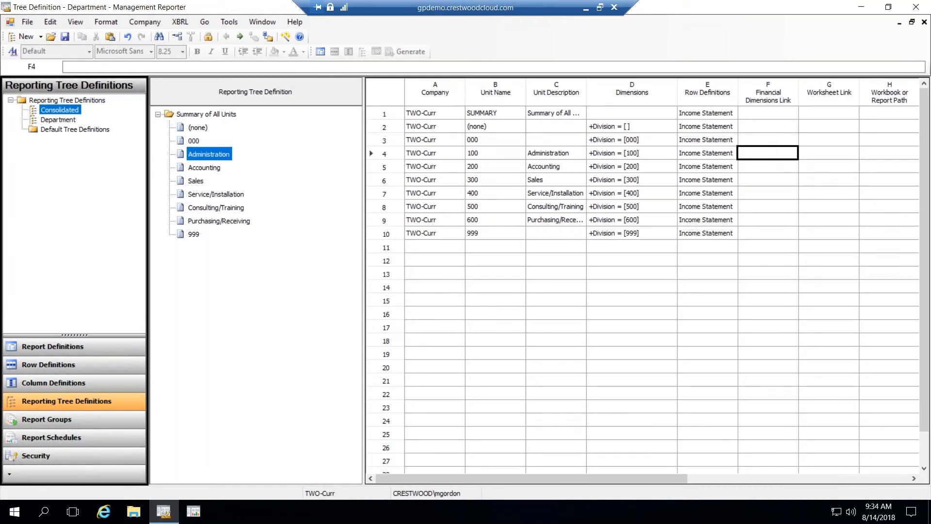
pyautogui.click(767, 156)
pyautogui.click(765, 165)
pyautogui.click(771, 167)
pyautogui.click(770, 167)
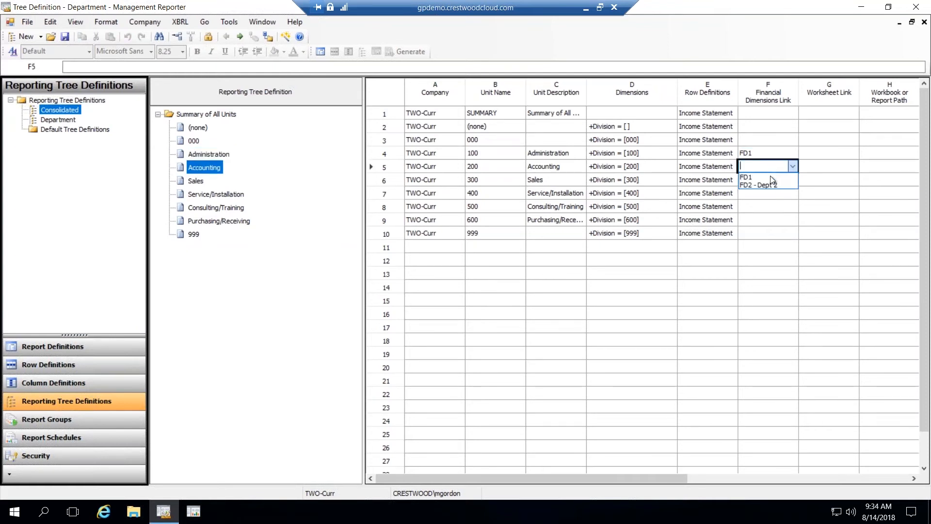
pyautogui.click(770, 183)
pyautogui.click(803, 169)
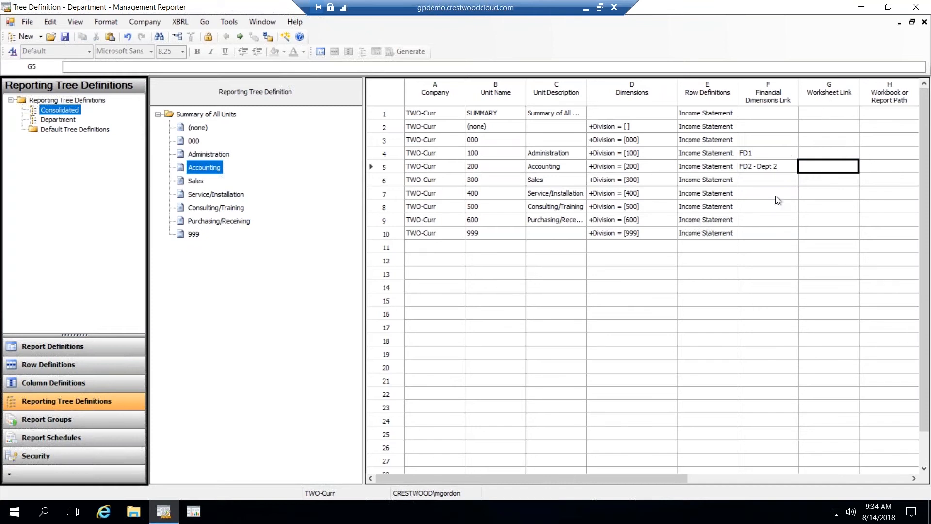
pyautogui.click(65, 36)
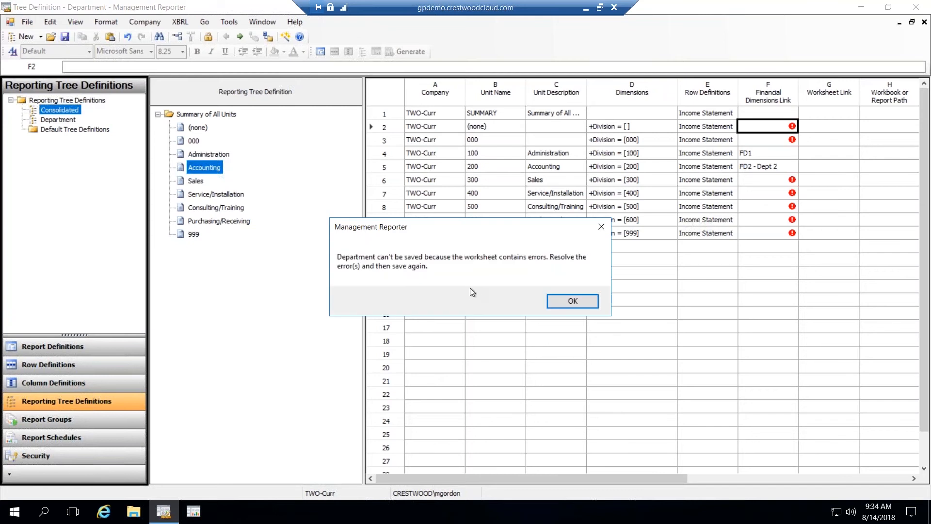
pyautogui.click(574, 302)
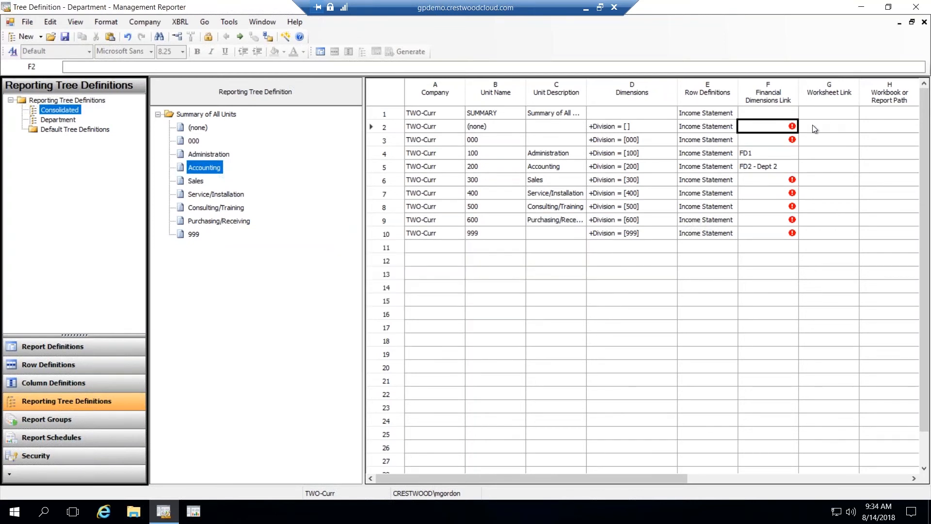
# Step: Set the financial dimensions link to FD1 for the (none), 000 and Sales units
pyautogui.moveTo(794, 128)
pyautogui.click(793, 127)
pyautogui.click(786, 140)
pyautogui.click(786, 141)
pyautogui.click(784, 153)
pyautogui.click(787, 183)
pyautogui.click(789, 181)
pyautogui.click(786, 193)
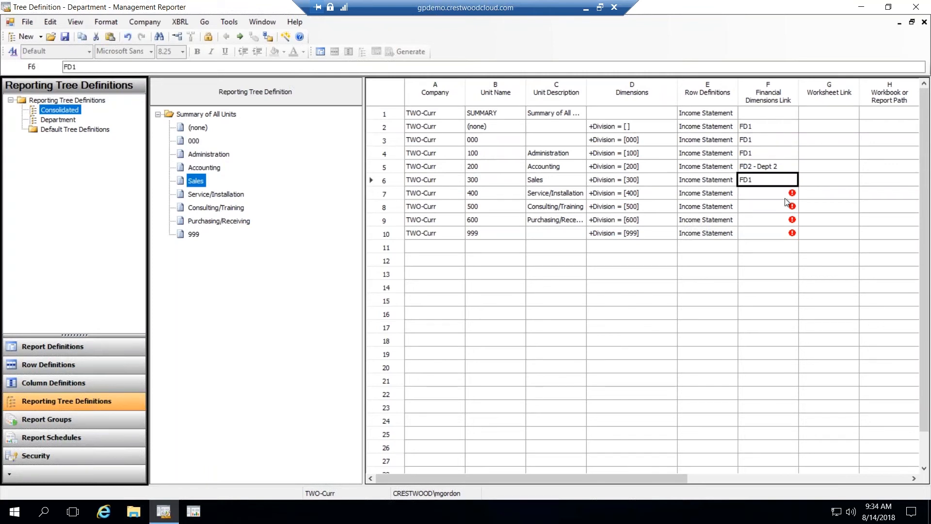
# Step: Set the financial dimensions link to FD1 for the Service/Installation, Consulting/Training, Purchasing/Receiving and 999 units
pyautogui.click(787, 193)
pyautogui.click(789, 194)
pyautogui.click(787, 207)
pyautogui.click(787, 207)
pyautogui.click(791, 207)
pyautogui.click(791, 219)
pyautogui.click(790, 220)
pyautogui.click(793, 219)
pyautogui.click(791, 231)
pyautogui.click(791, 234)
pyautogui.click(790, 234)
pyautogui.click(789, 243)
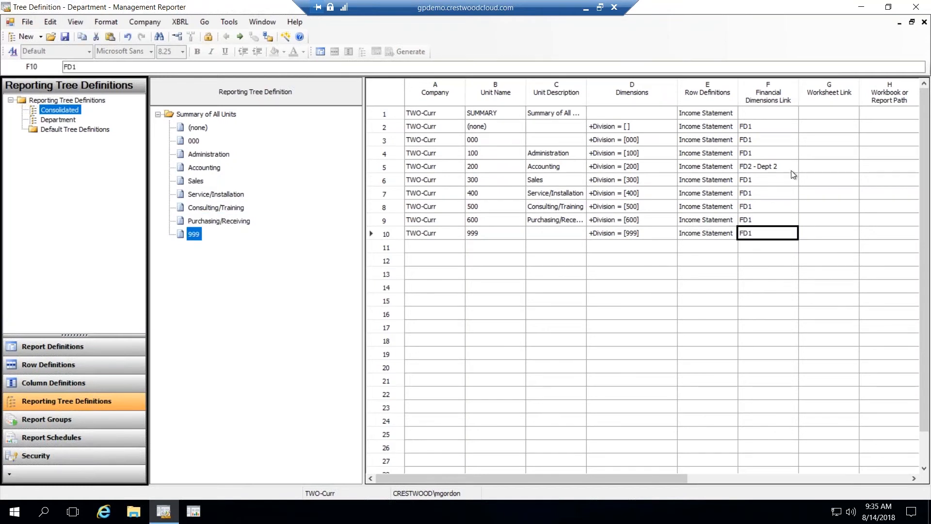
# Step: Save and close the Department reporting tree
pyautogui.click(65, 38)
pyautogui.click(27, 22)
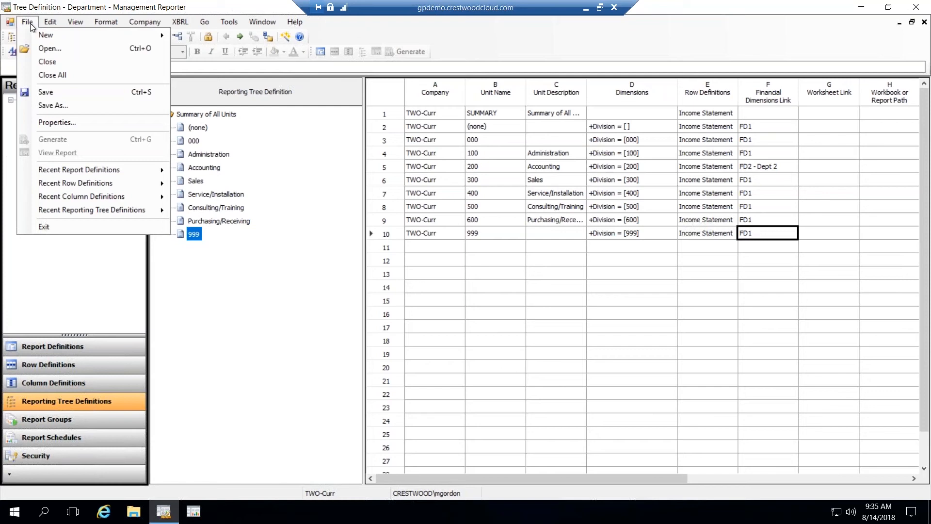
pyautogui.click(48, 61)
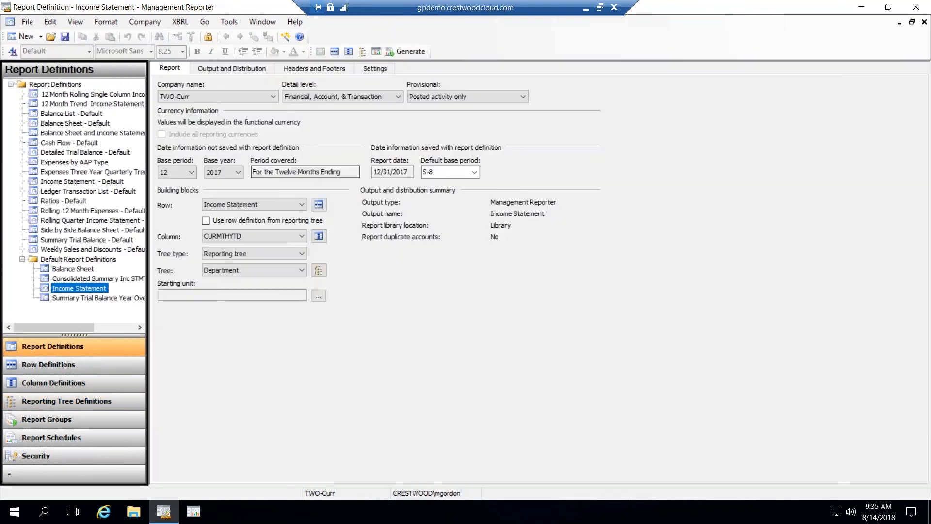
# Step: Make the report use the row definition from the reporting tree, and generate it for units 100 (Administration) and 200 (Accounting)
pyautogui.click(206, 221)
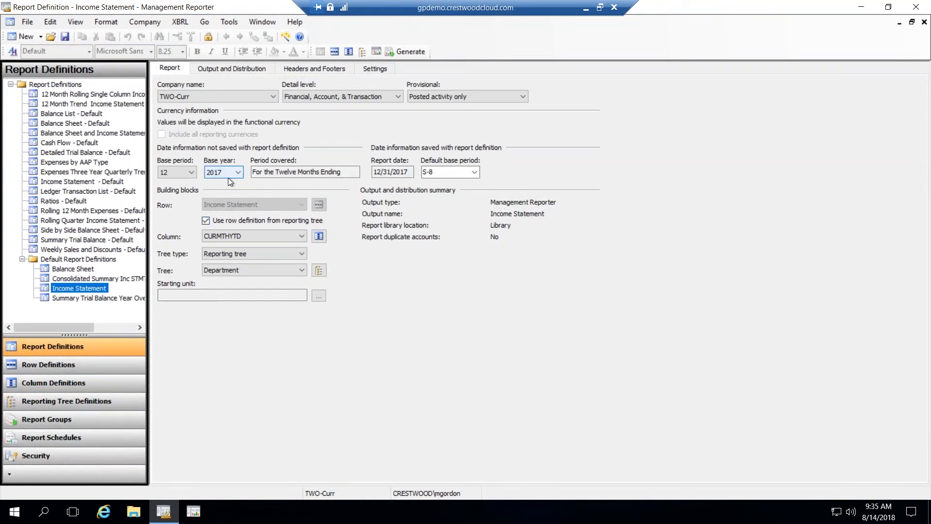
pyautogui.click(416, 54)
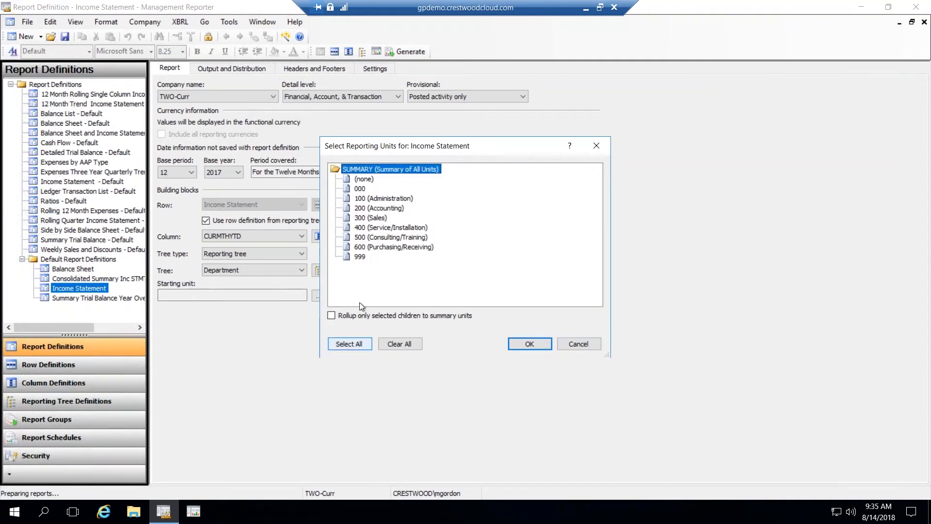
pyautogui.click(382, 199)
pyautogui.keyDown('ctrl'); pyautogui.click(380, 207); pyautogui.keyUp('ctrl')
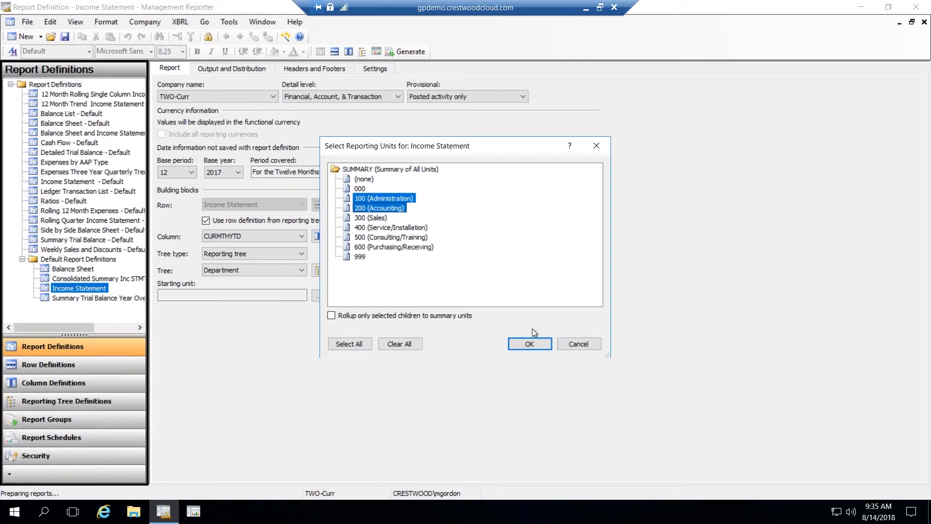
pyautogui.click(532, 344)
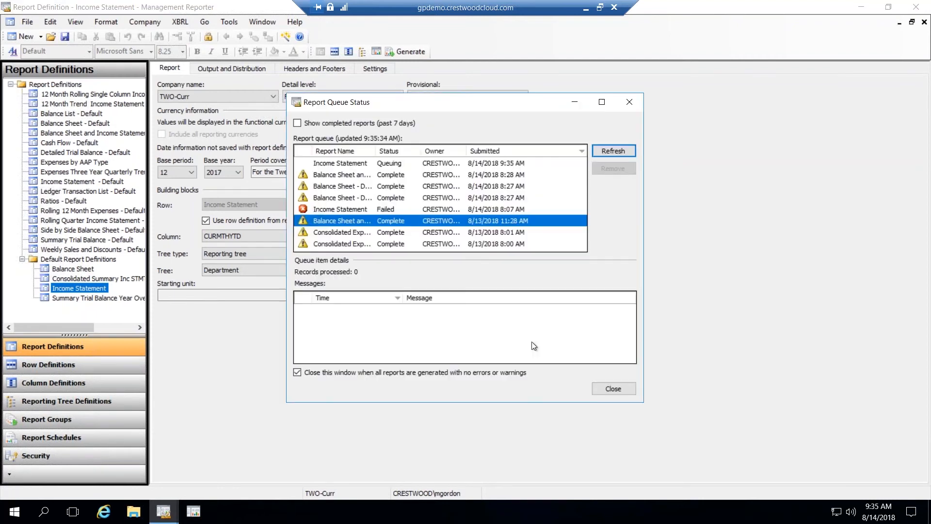
pyautogui.click(614, 150)
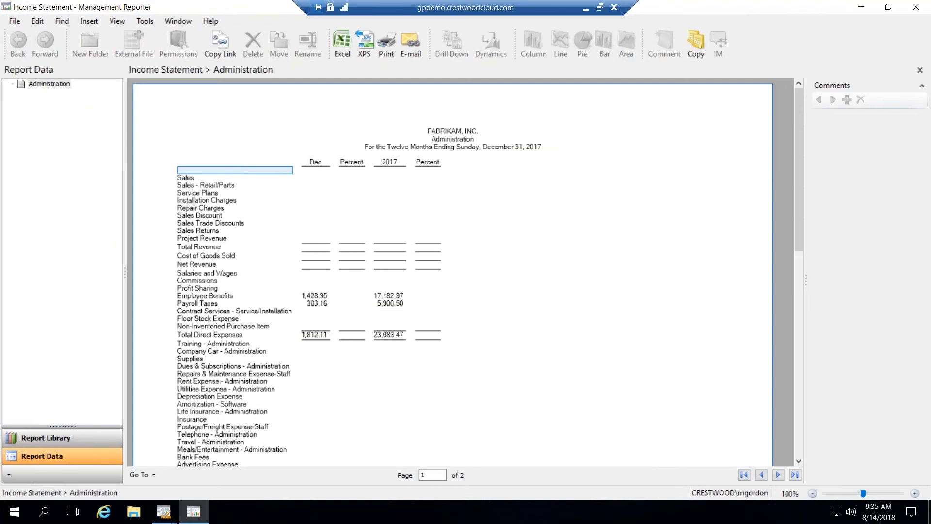
# Step: Check the generated Administration income statement, and close the report viewer and queue status
pyautogui.click(59, 86)
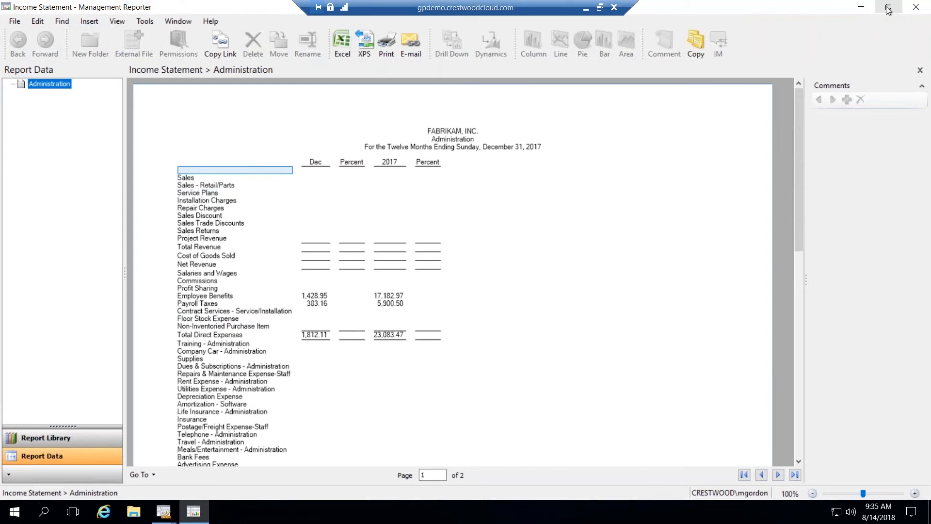
pyautogui.click(917, 7)
pyautogui.click(630, 103)
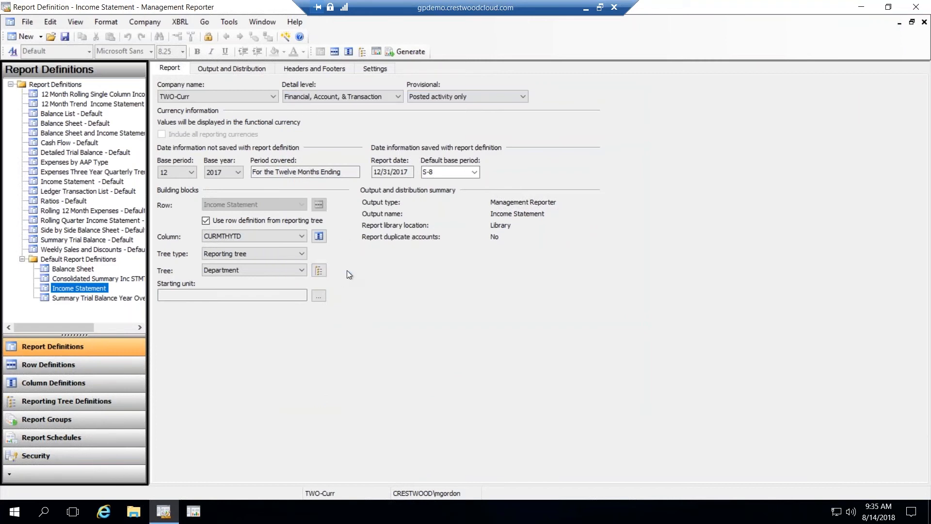
# Step: Reopen the Department reporting tree and check the row definitions and financial dimensions links assigned to its units
pyautogui.click(319, 270)
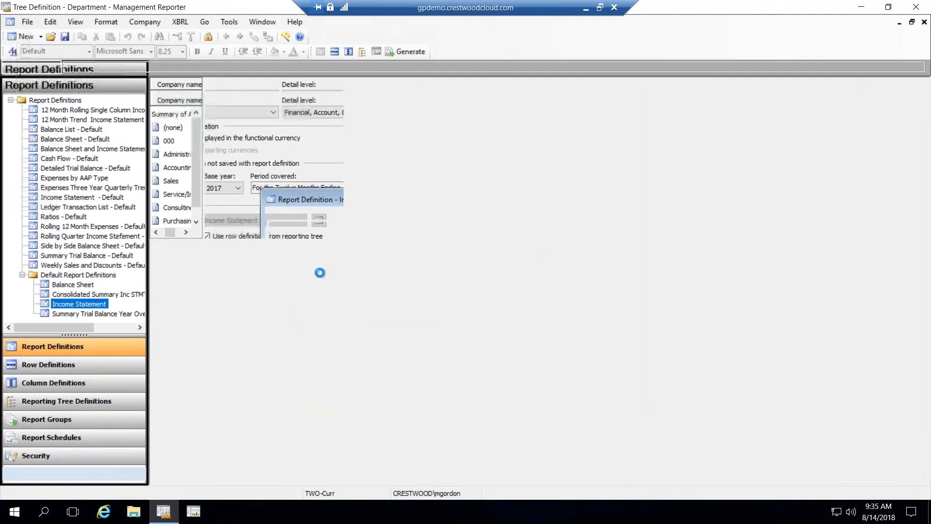
pyautogui.click(766, 141)
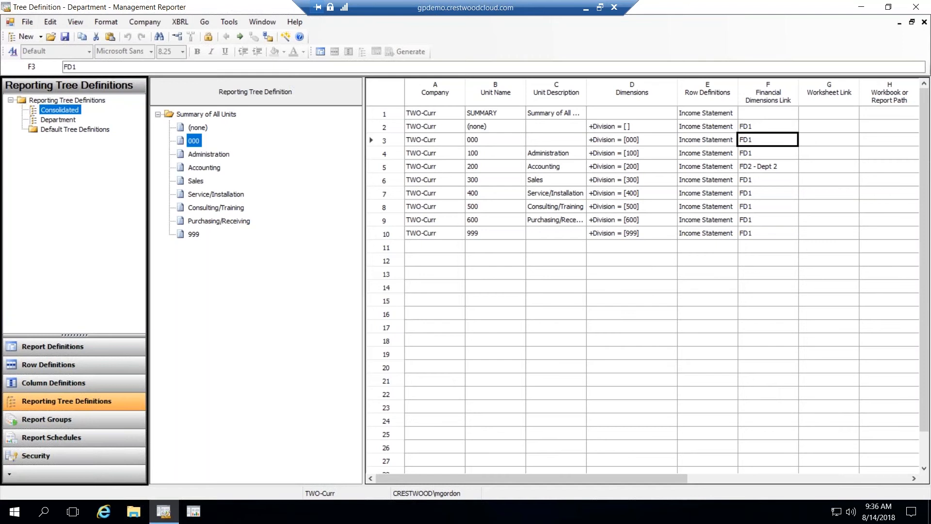
pyautogui.click(706, 112)
pyautogui.click(706, 126)
pyautogui.click(706, 153)
pyautogui.click(706, 166)
pyautogui.click(707, 179)
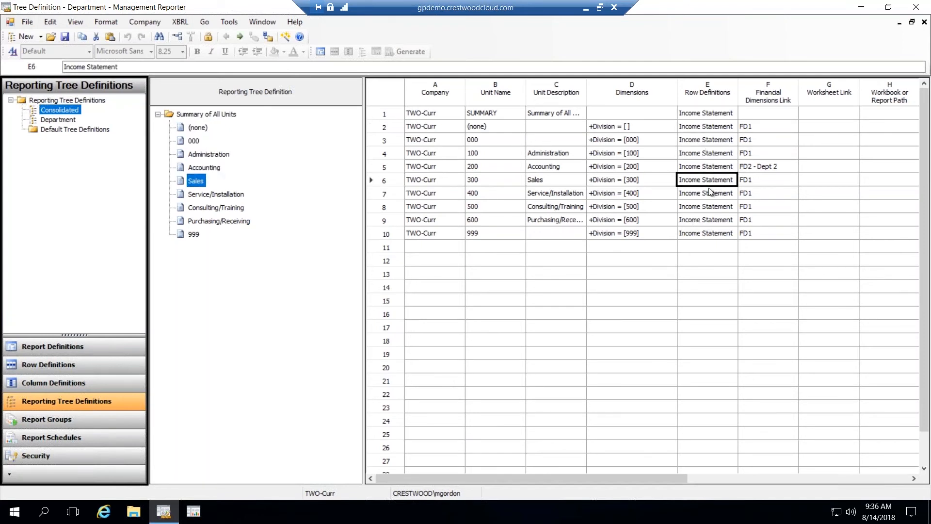
# Step: Clear the row definitions and financial dimensions links from all units of the Department reporting tree, then save and close the tree
pyautogui.click(710, 193)
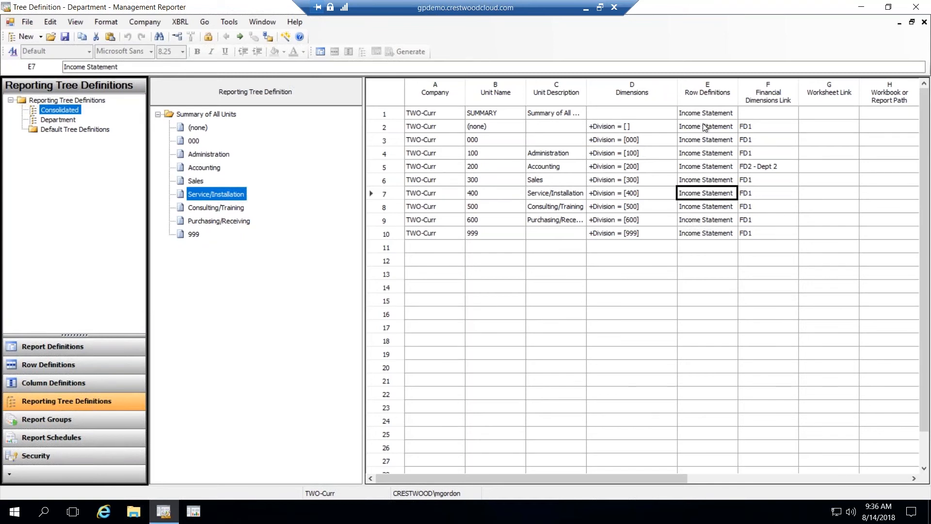
pyautogui.click(719, 180)
pyautogui.click(772, 170)
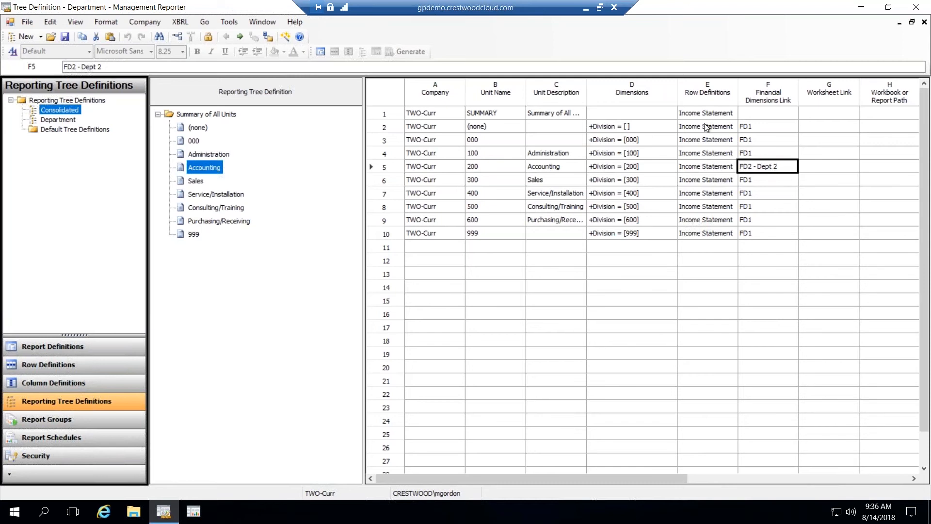
pyautogui.moveTo(706, 114); pyautogui.dragTo(762, 234)
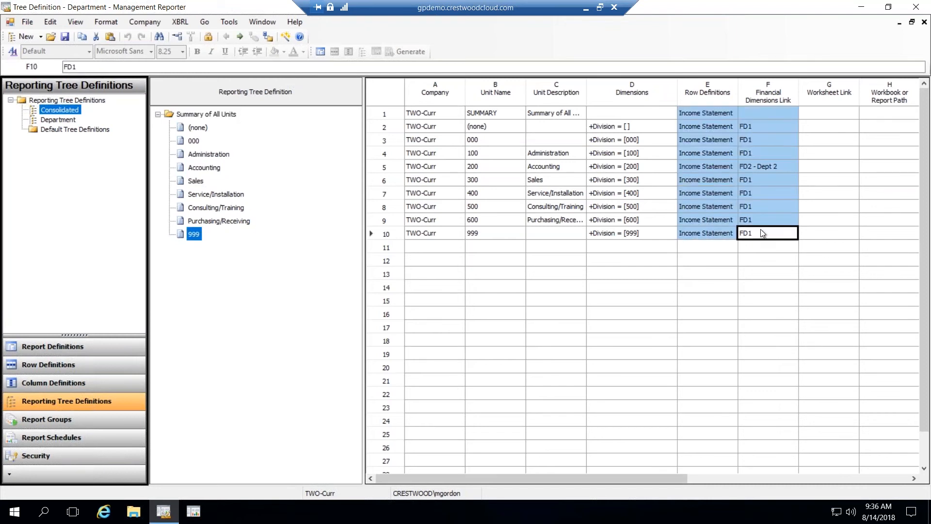
pyautogui.press('Delete')
pyautogui.click(66, 37)
pyautogui.click(924, 22)
# Step: Turn off using the row definition from the reporting tree, and delete the FD2 (Dept 2) link from the Income Statement row definition
pyautogui.click(205, 220)
pyautogui.click(319, 205)
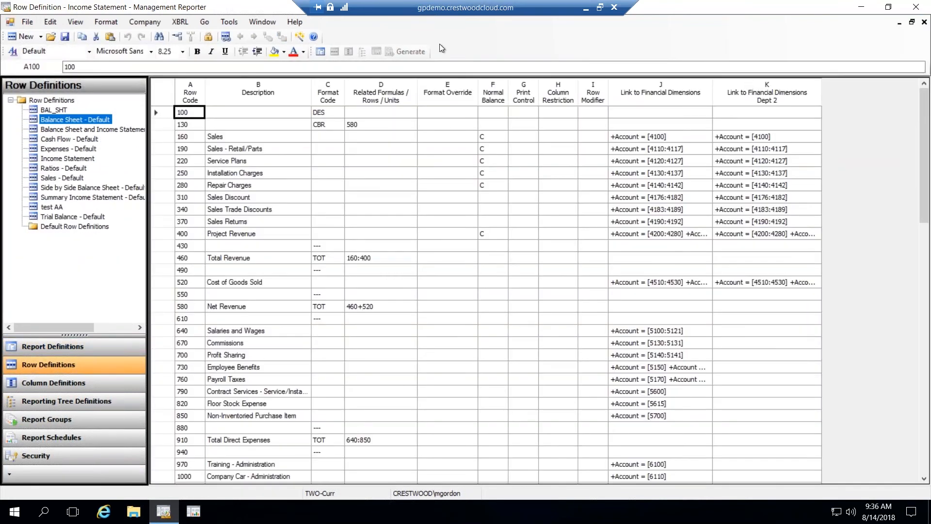
pyautogui.click(231, 36)
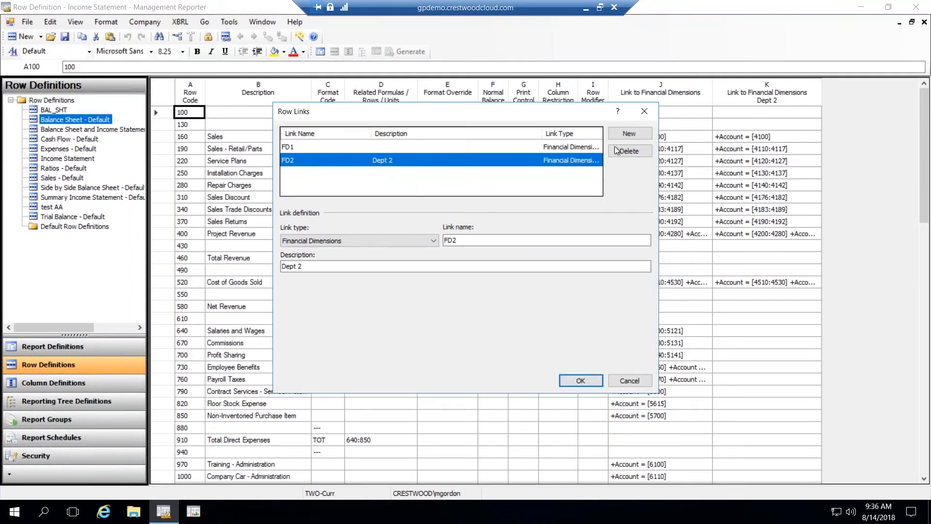
pyautogui.click(629, 151)
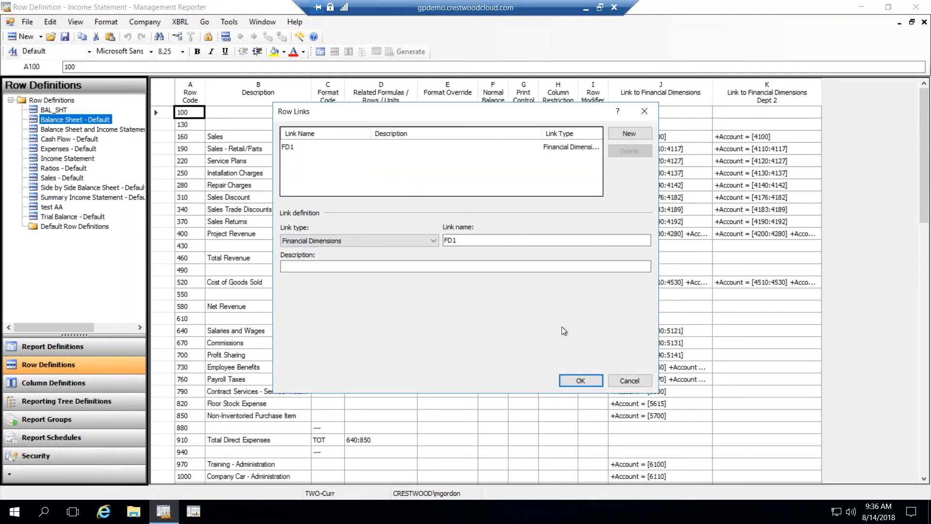
pyautogui.click(577, 383)
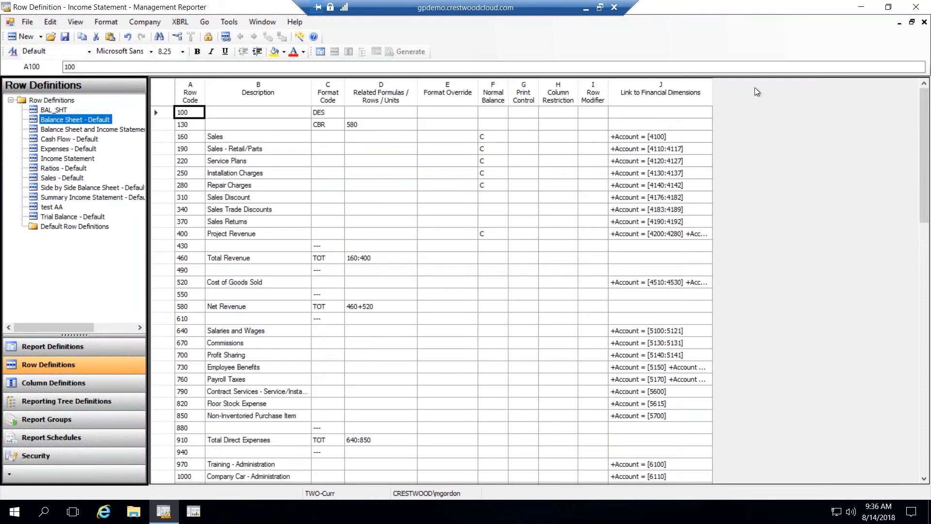
# Step: Widen the financial dimensions link column, close the row definition with changes saved, and close the report definition without saving
pyautogui.moveTo(712, 97); pyautogui.dragTo(816, 99)
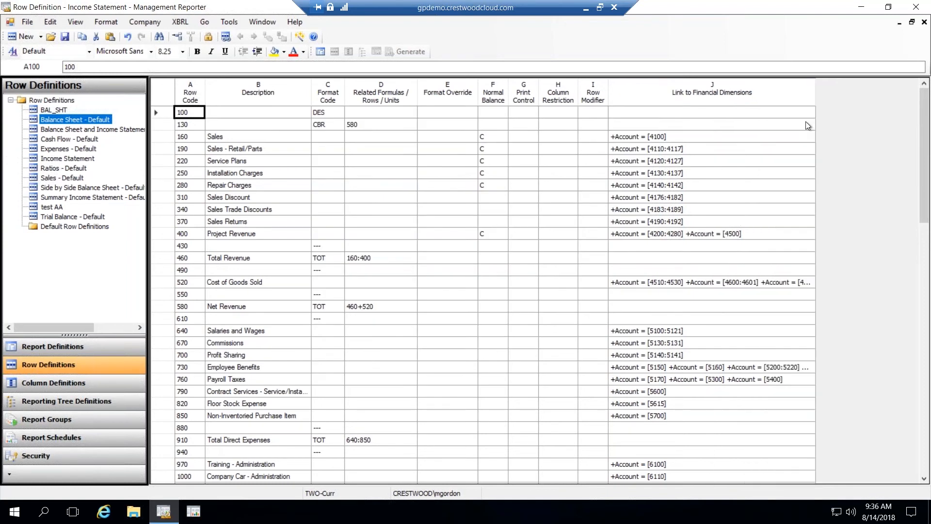
pyautogui.click(924, 22)
pyautogui.click(438, 299)
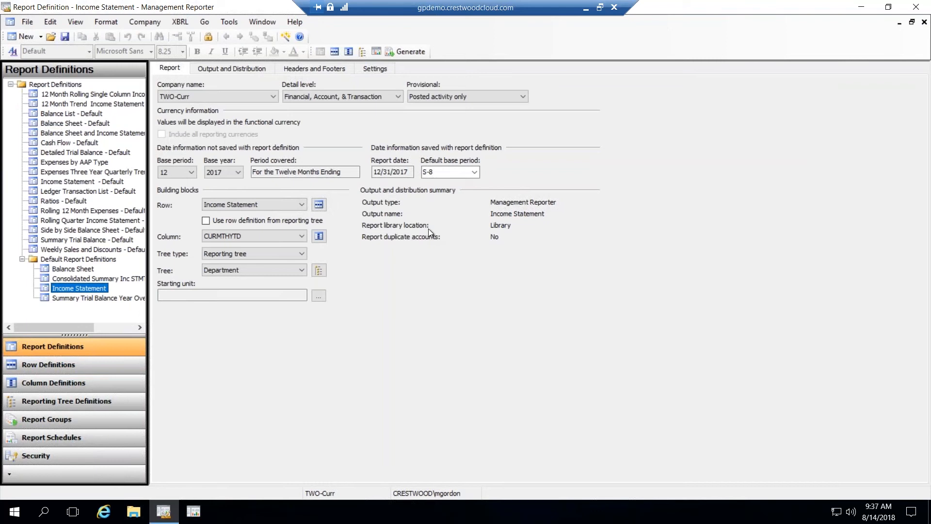
pyautogui.click(925, 22)
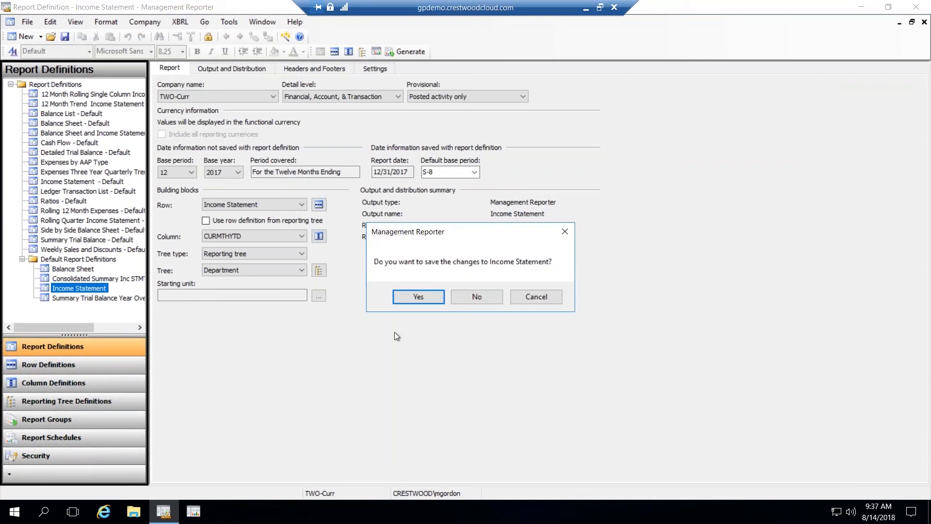
pyautogui.click(463, 296)
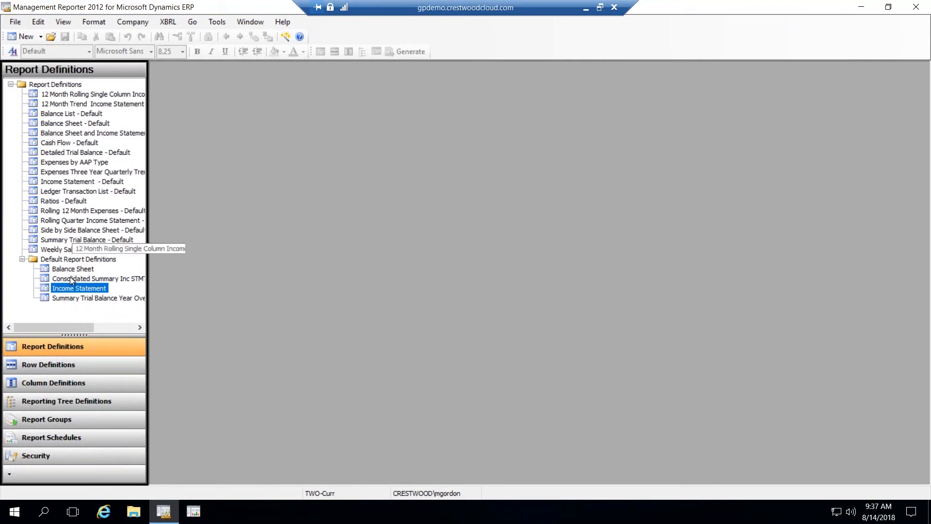
# Step: Create a new column definition with column A as row descriptions (DESC) and column B as financial dimension amounts (FD)
pyautogui.click(50, 384)
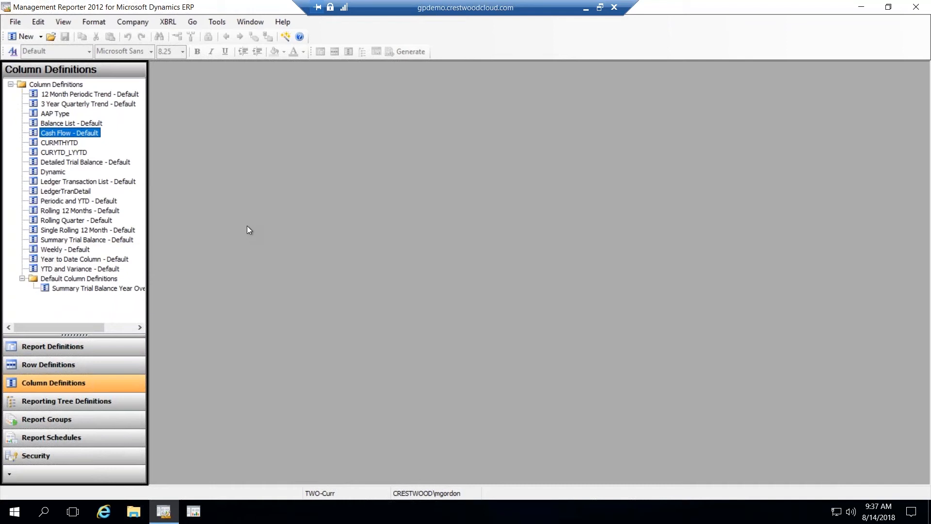
pyautogui.click(23, 36)
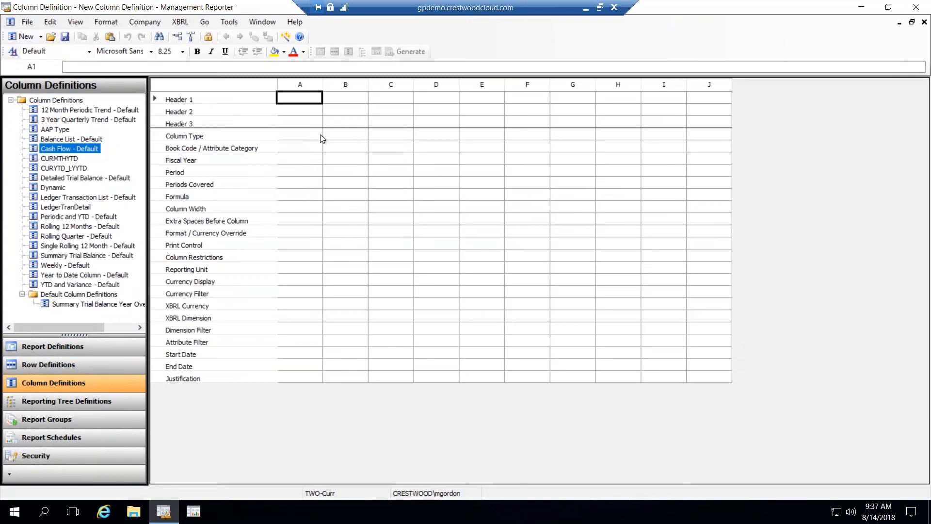
pyautogui.click(317, 135)
pyautogui.click(317, 135)
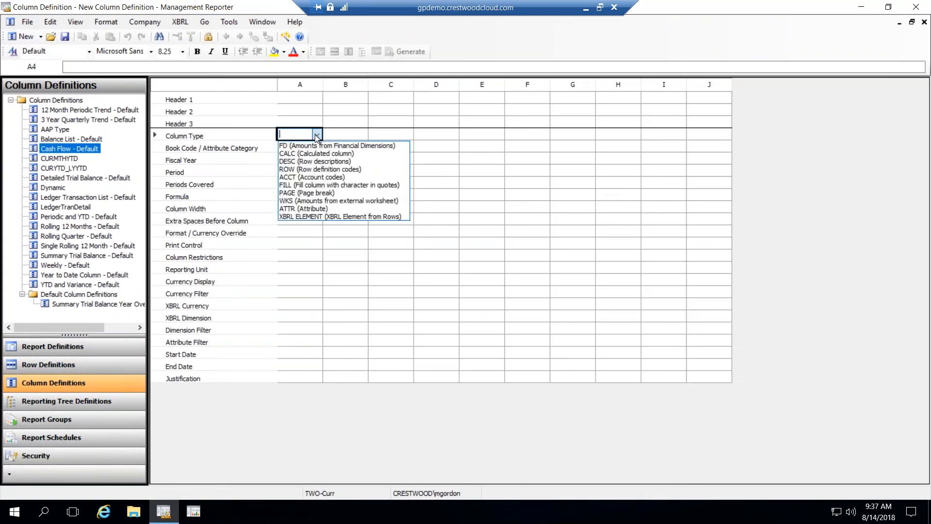
pyautogui.click(323, 165)
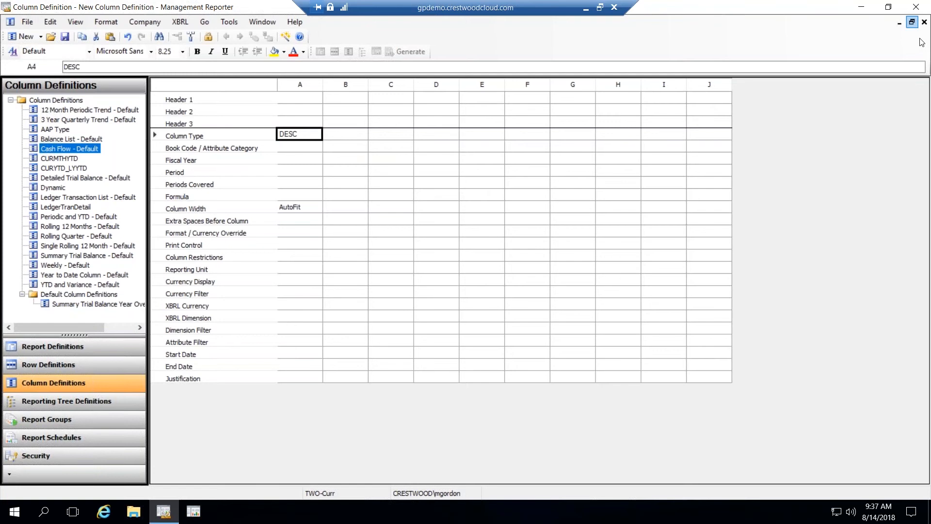
pyautogui.click(341, 138)
pyautogui.click(341, 137)
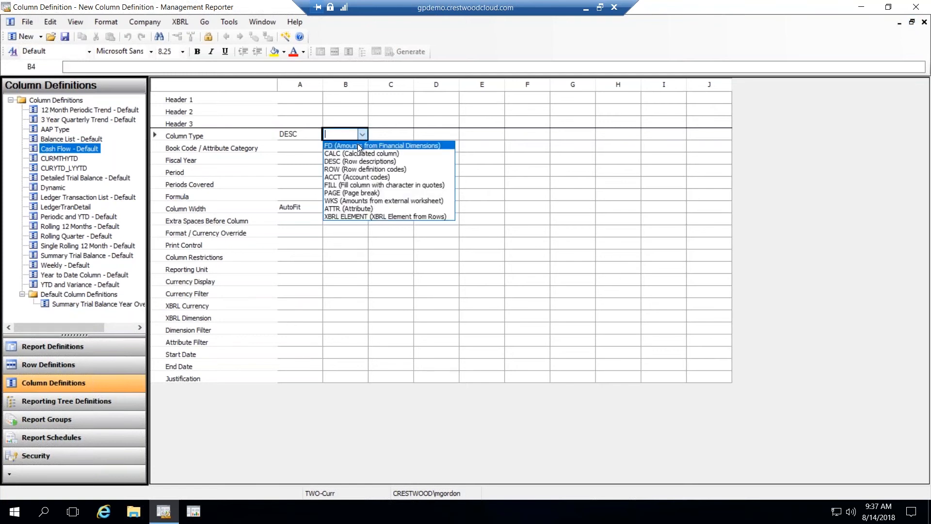
pyautogui.click(358, 146)
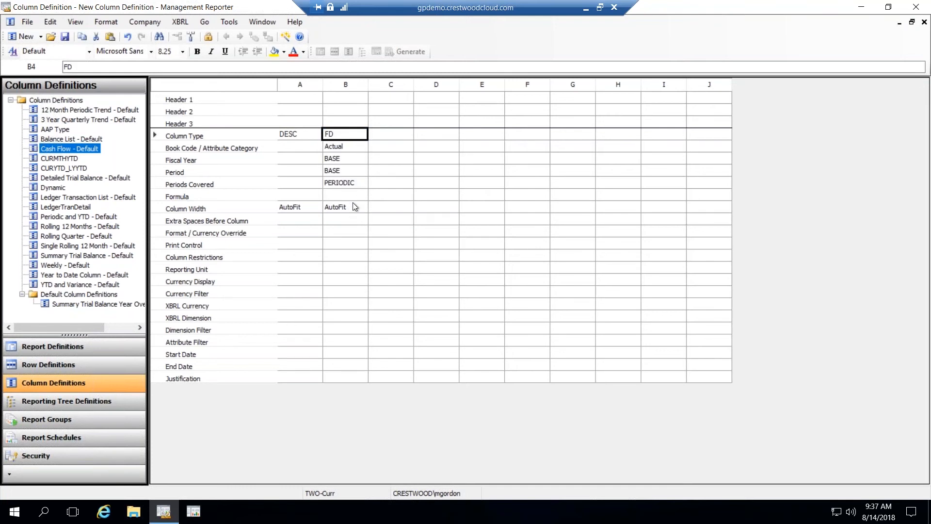
# Step: Make column C a financial dimensions (FD) column with BUDGET 4 as its book code
pyautogui.click(399, 134)
pyautogui.click(399, 135)
pyautogui.click(401, 146)
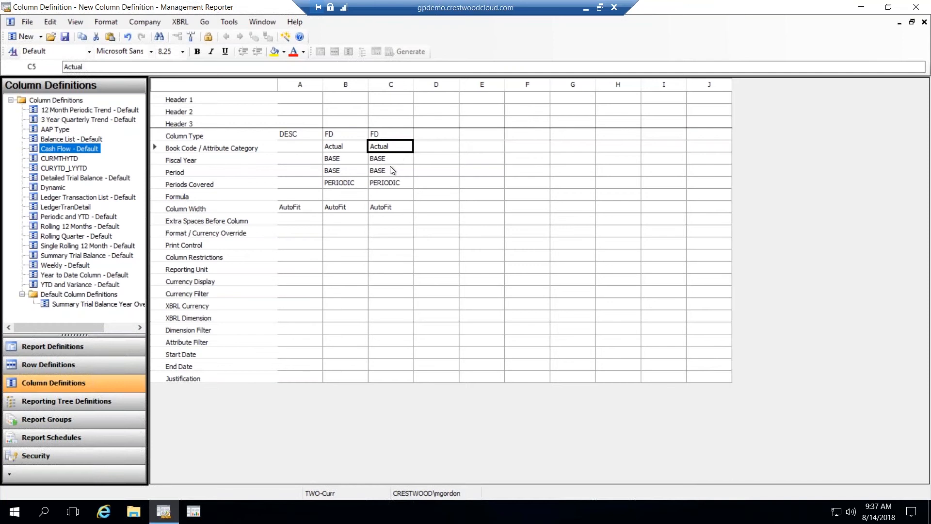
pyautogui.click(389, 147)
pyautogui.click(389, 147)
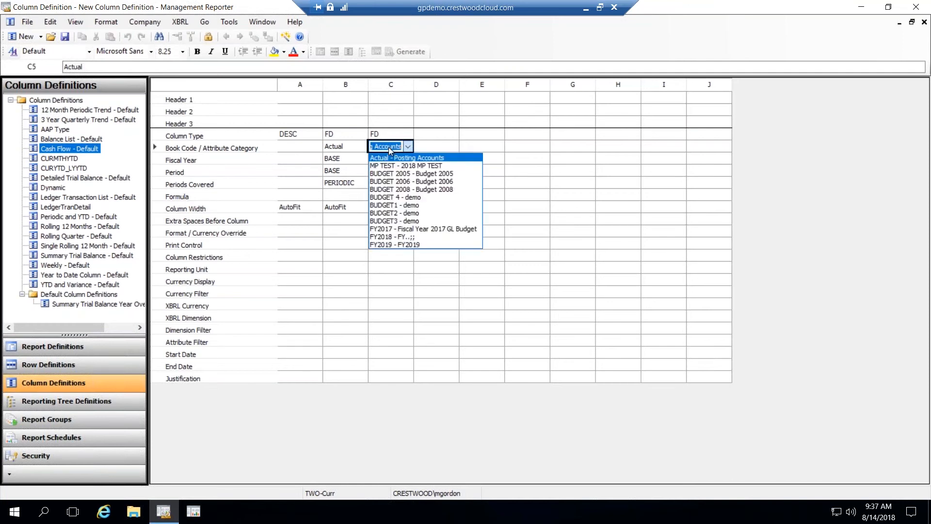
pyautogui.click(405, 197)
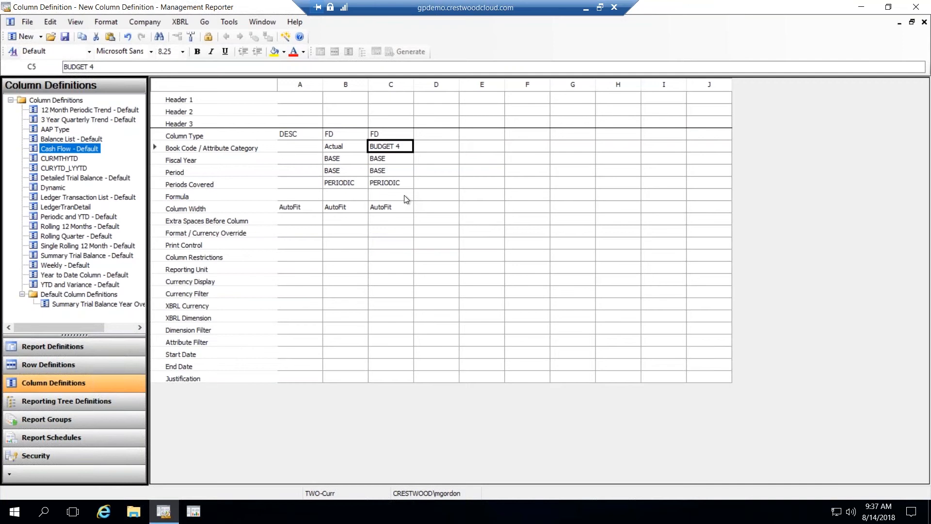
# Step: Set the period of columns B and C to 1
pyautogui.click(352, 175)
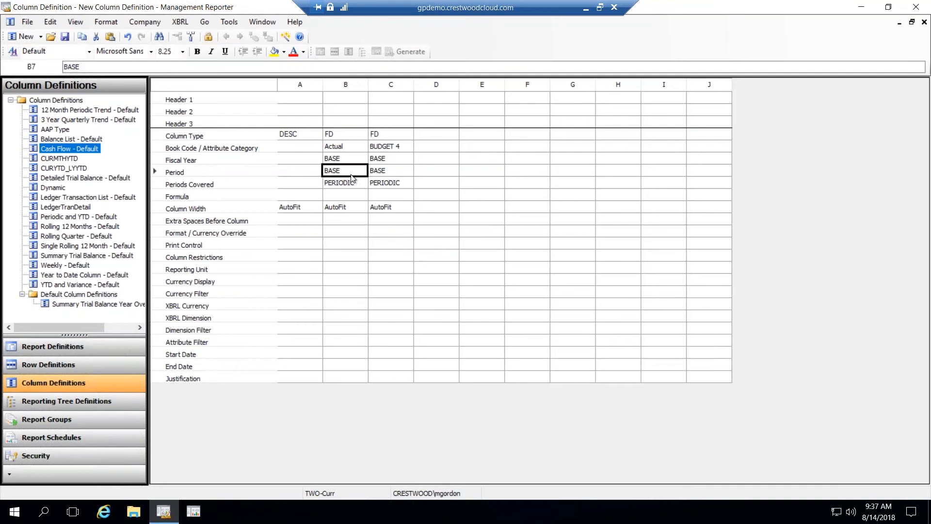
pyautogui.write('1')
pyautogui.click(395, 174)
pyautogui.write('1')
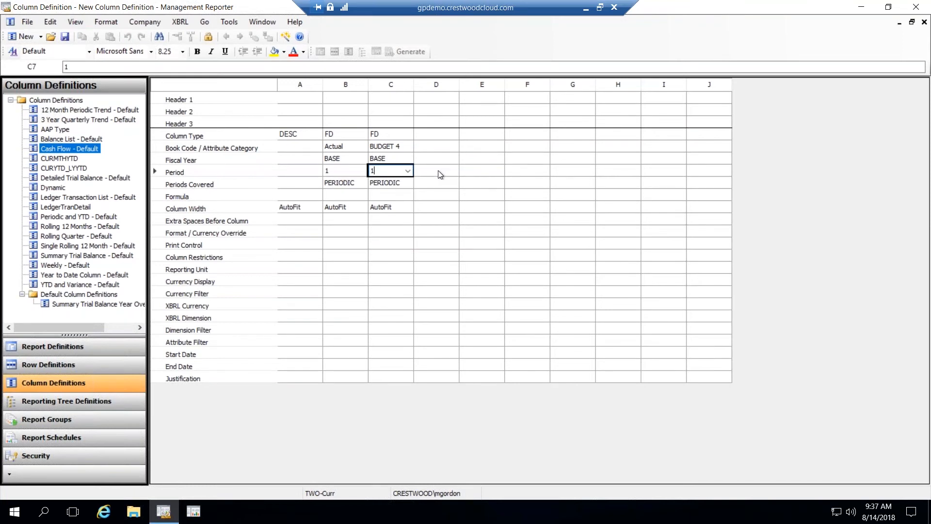
pyautogui.click(438, 171)
# Step: Add columns D and E as financial dimensions (FD) columns
pyautogui.click(445, 134)
pyautogui.click(445, 136)
pyautogui.click(446, 145)
pyautogui.click(475, 135)
pyautogui.click(476, 136)
pyautogui.click(476, 145)
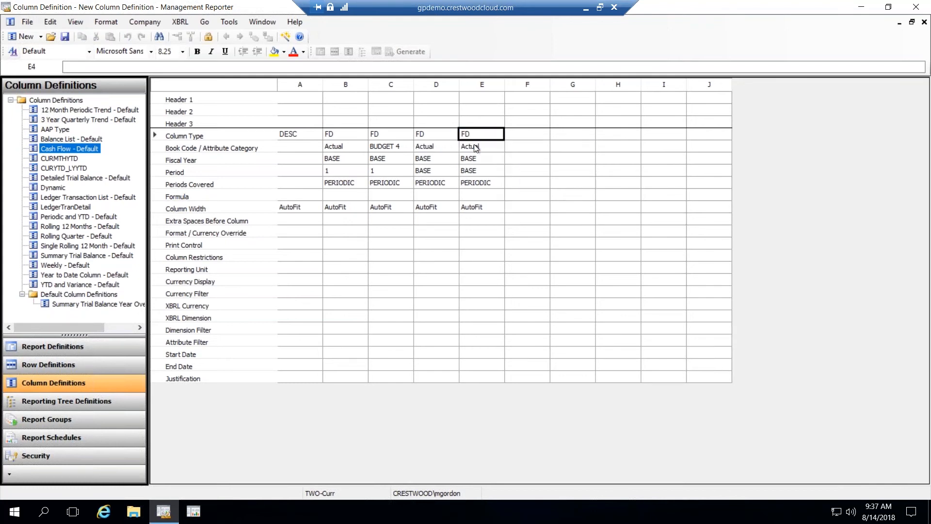
# Step: Set the period of columns D and E to 2, and column E's book code to BUDGET 4
pyautogui.click(441, 172)
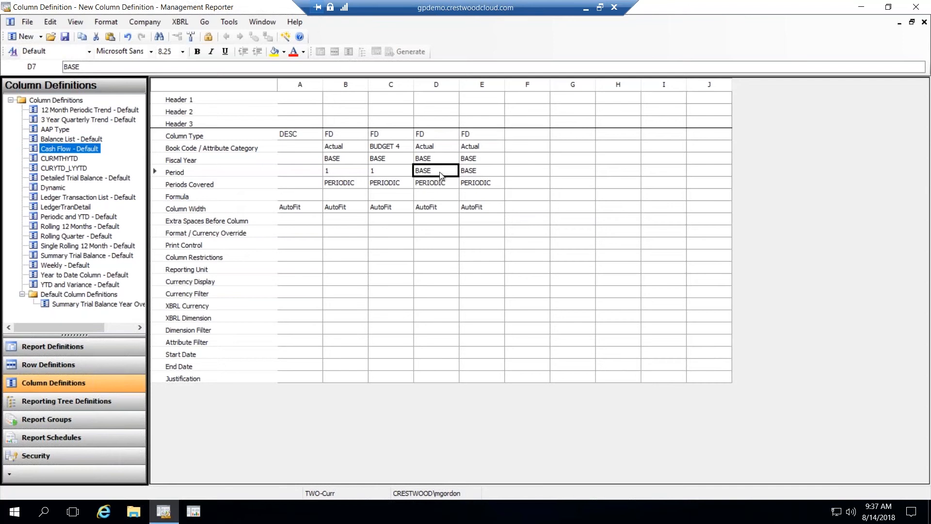
pyautogui.write('2')
pyautogui.click(482, 173)
pyautogui.write('2')
pyautogui.click(488, 150)
pyautogui.click(488, 150)
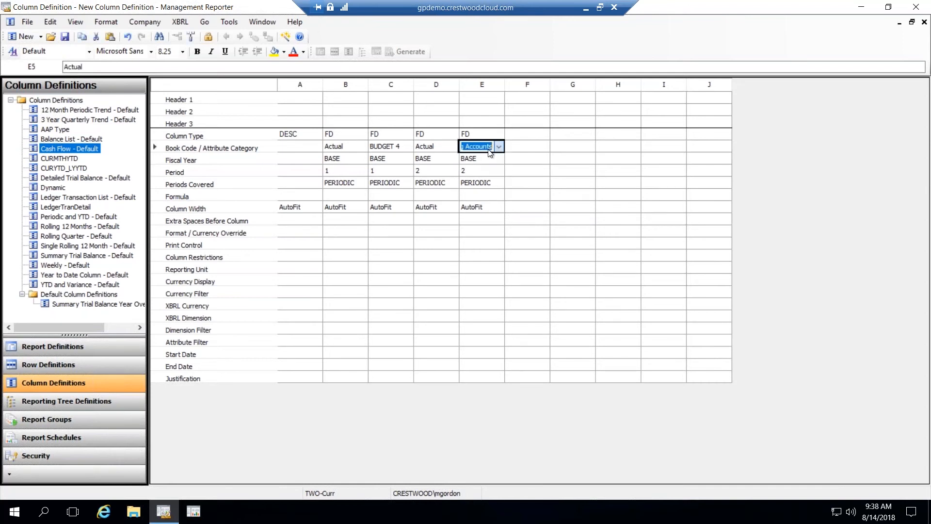
pyautogui.click(499, 147)
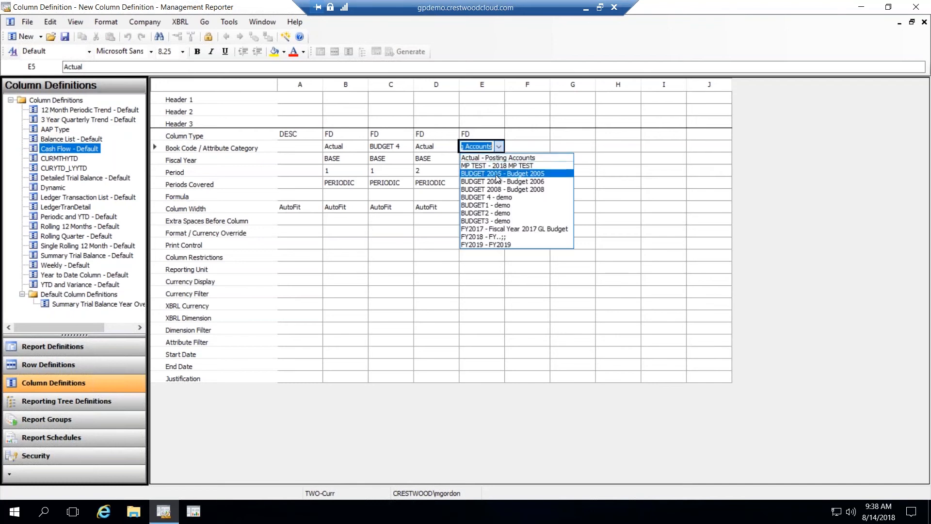
pyautogui.click(496, 197)
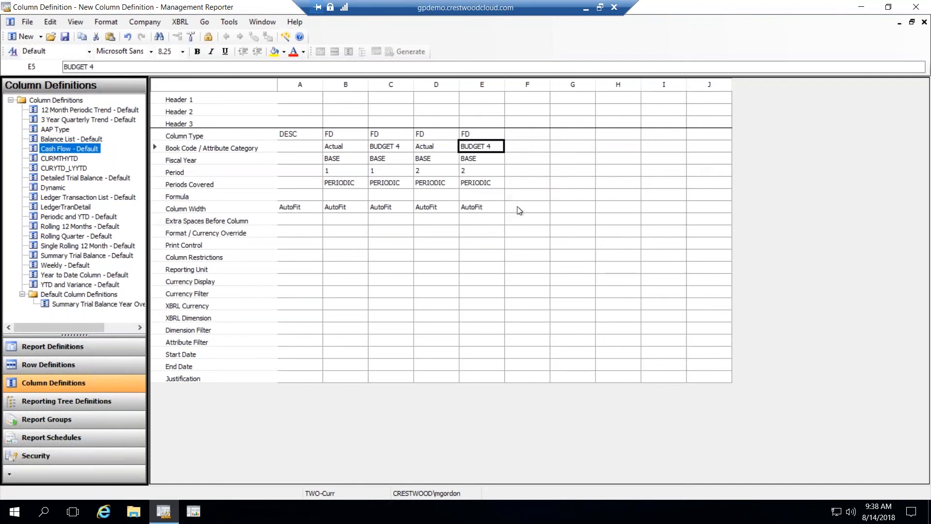
pyautogui.click(517, 207)
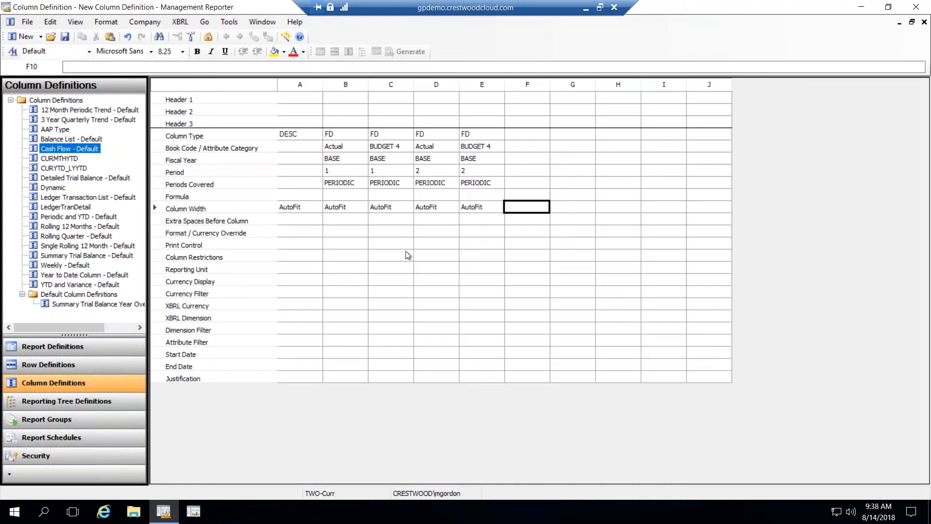
# Step: Set column B's print control to P<=B, printing only if the period is less than or equal to the base period
pyautogui.click(354, 245)
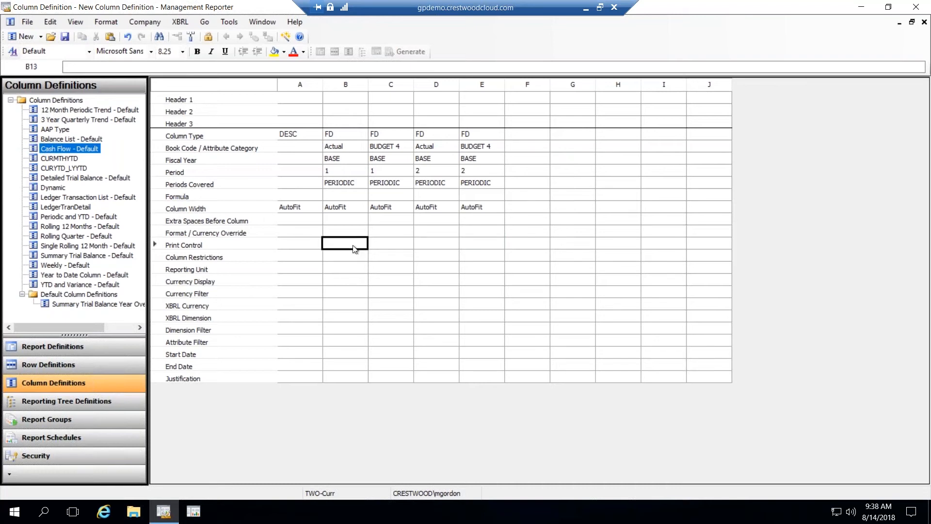
pyautogui.doubleClick(354, 248)
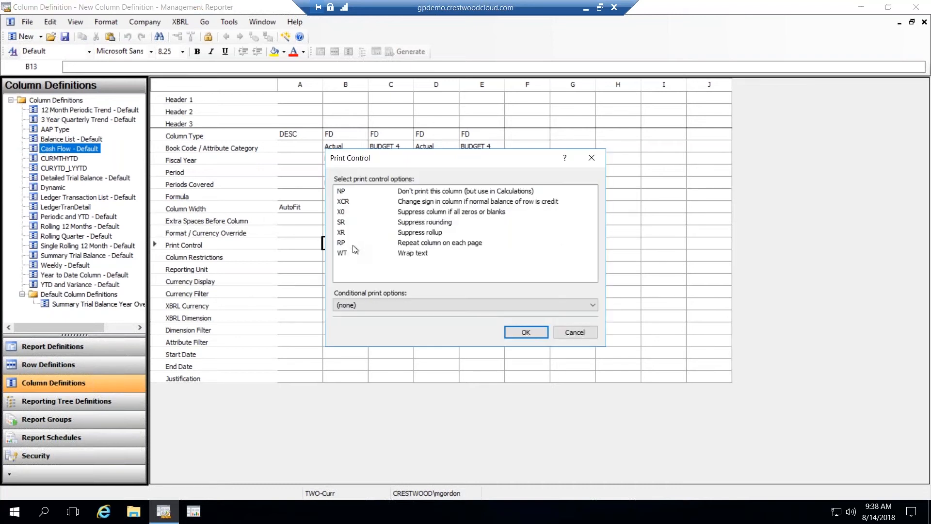
pyautogui.click(367, 305)
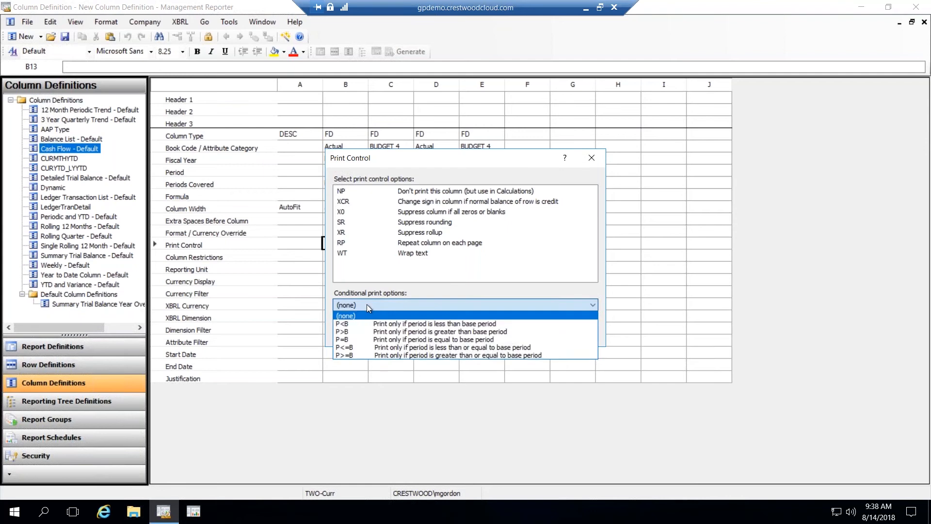
pyautogui.click(368, 347)
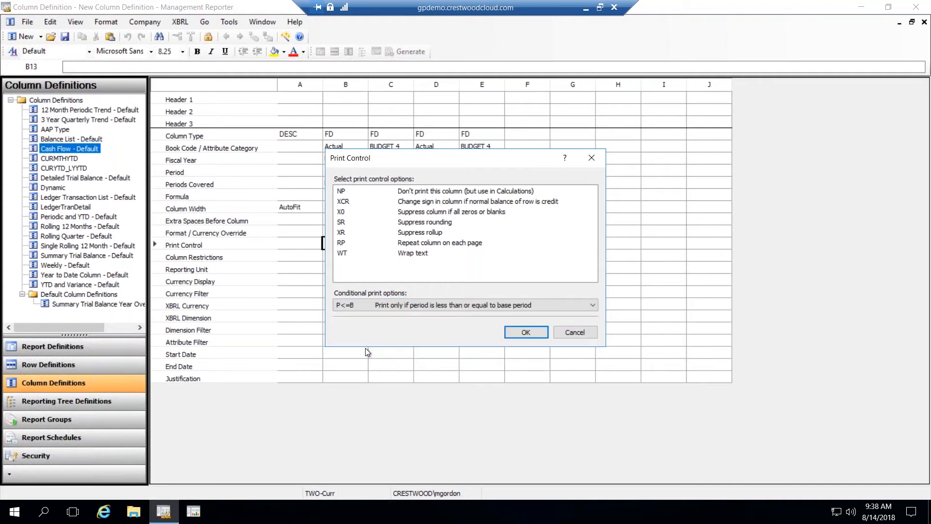
pyautogui.click(525, 332)
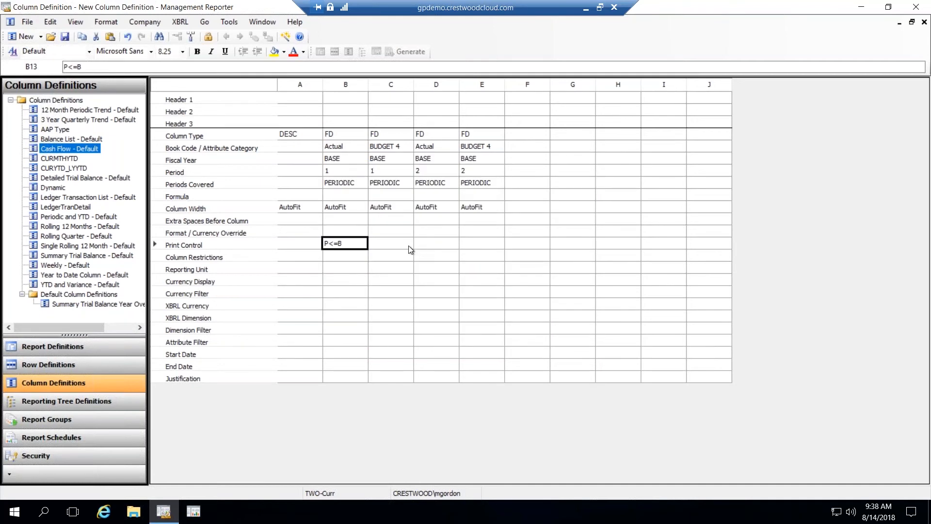
pyautogui.click(258, 21)
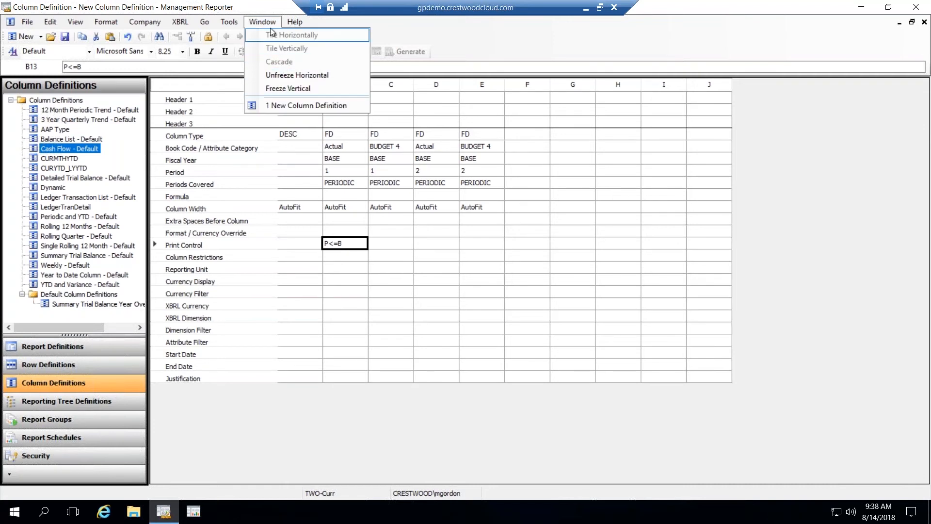
pyautogui.click(268, 22)
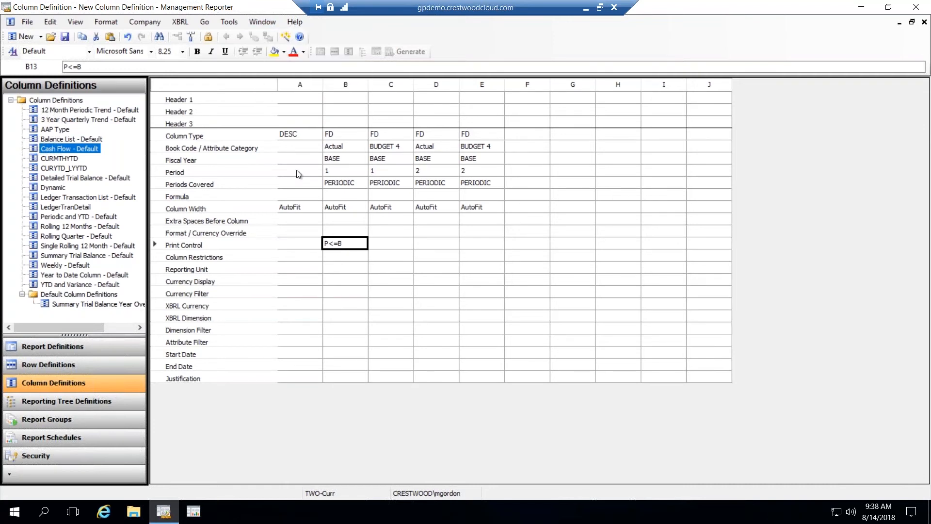
# Step: Set column C's print control to P>B, printing only if the period is greater than the base period
pyautogui.click(400, 245)
pyautogui.doubleClick(400, 248)
pyautogui.click(403, 306)
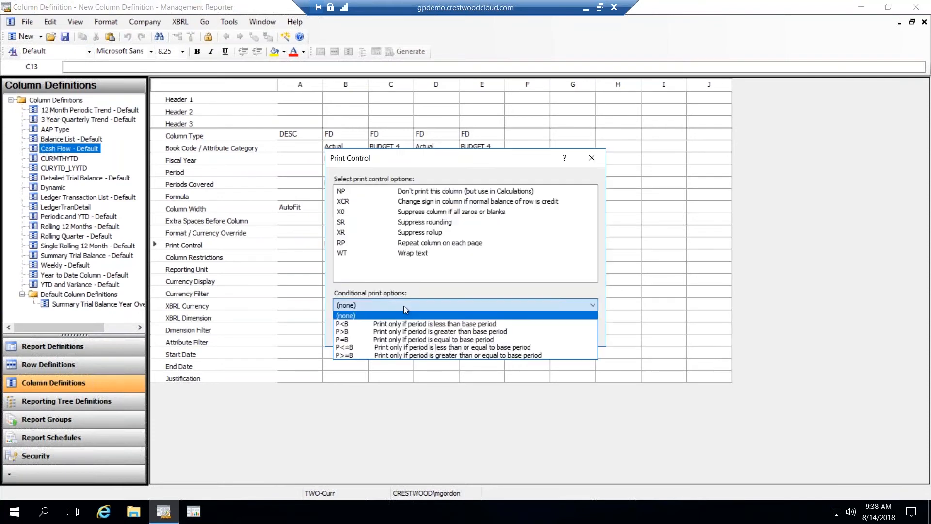
pyautogui.click(397, 331)
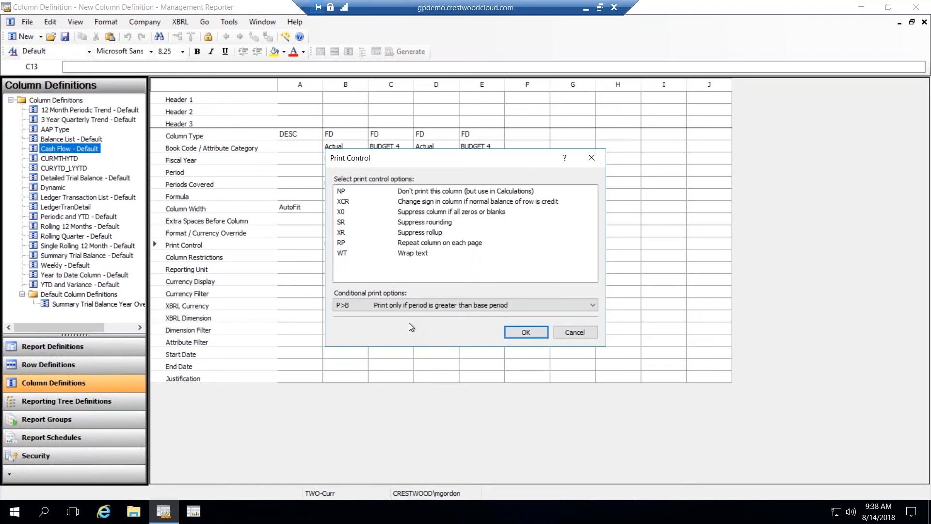
pyautogui.click(525, 333)
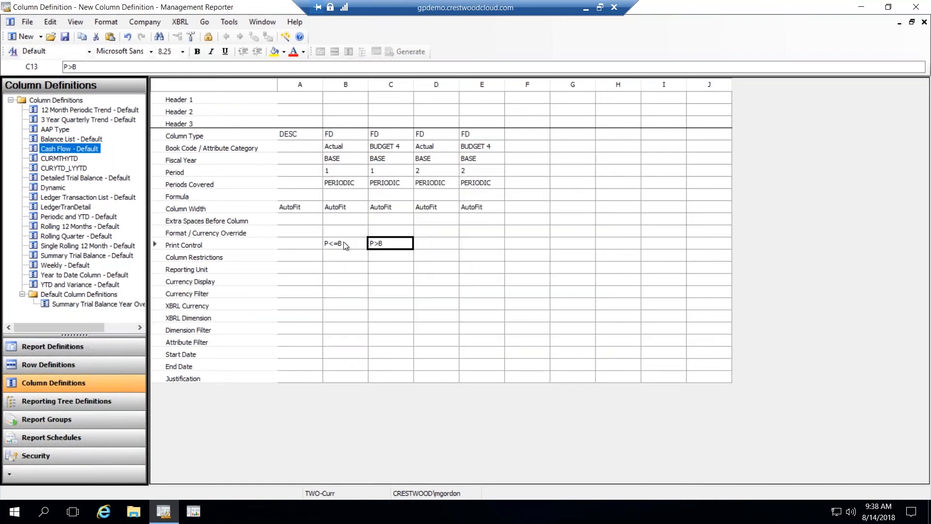
# Step: Copy the print control settings of columns B and C to columns D and E
pyautogui.moveTo(342, 244); pyautogui.dragTo(379, 246)
pyautogui.hotkey('ctrl', 'c')
pyautogui.click(420, 245)
pyautogui.hotkey('ctrl', 'v')
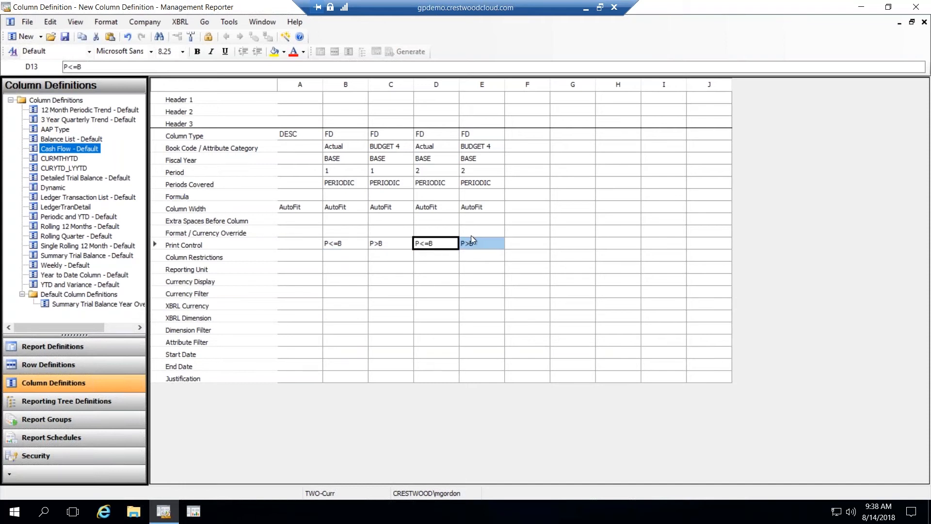
pyautogui.doubleClick(361, 111)
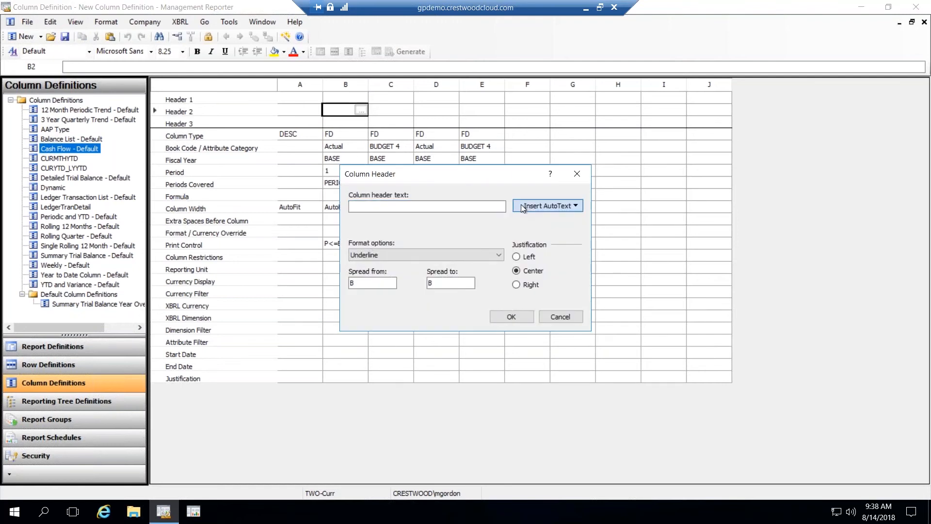
pyautogui.click(547, 206)
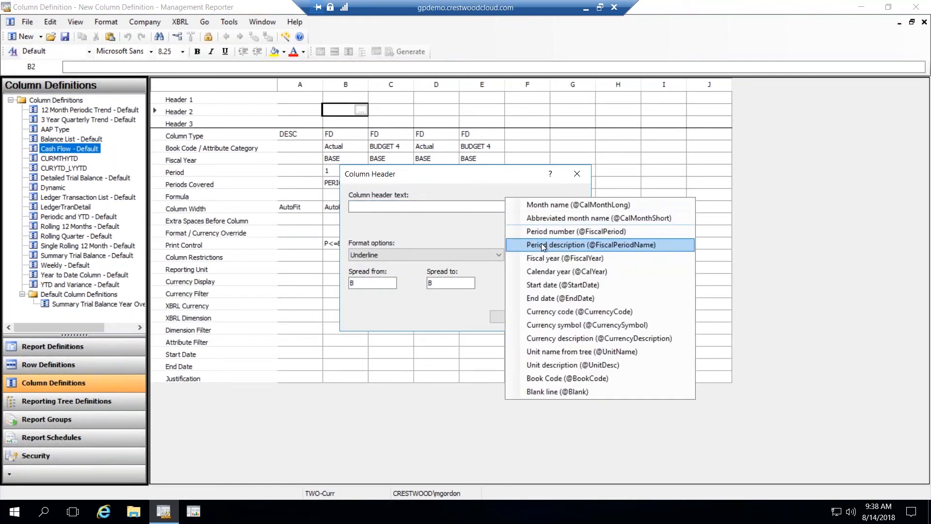
pyautogui.click(555, 220)
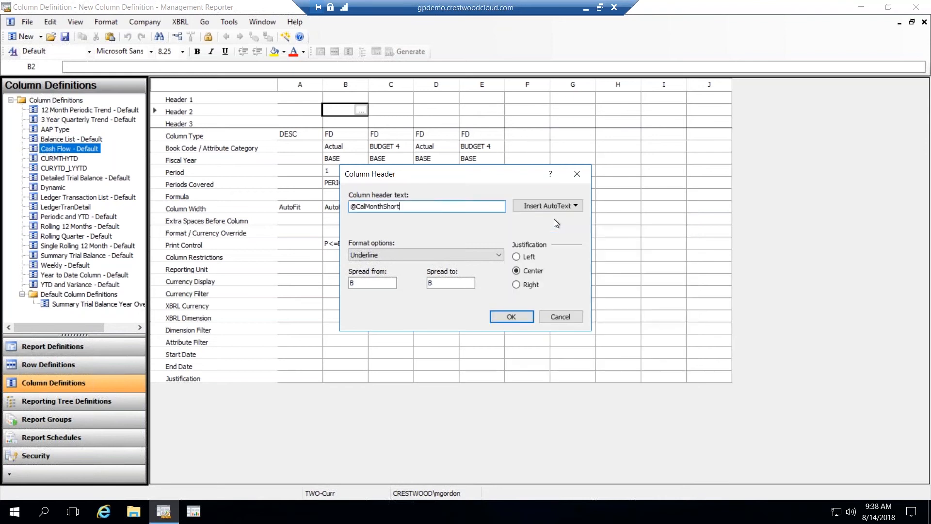
pyautogui.click(512, 317)
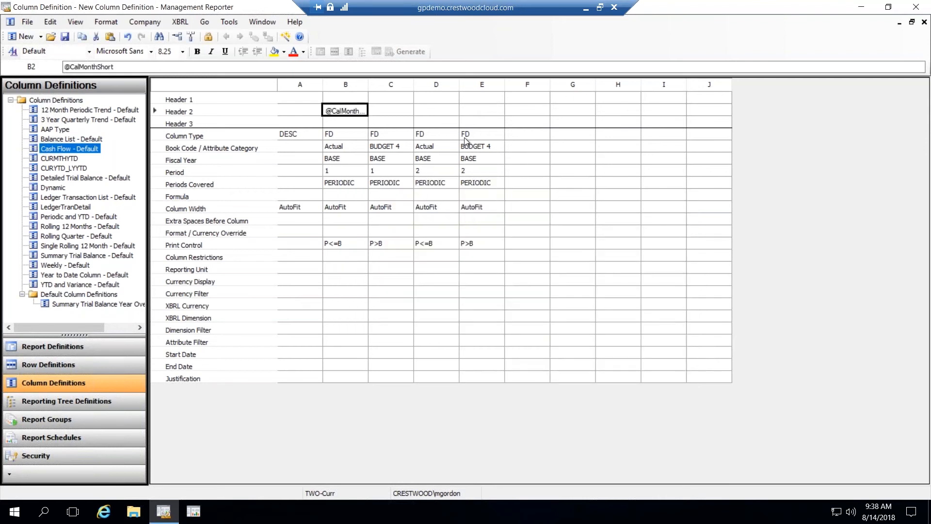
pyautogui.moveTo(403, 112); pyautogui.dragTo(466, 112)
pyautogui.hotkey('ctrl', 'v')
pyautogui.click(434, 172)
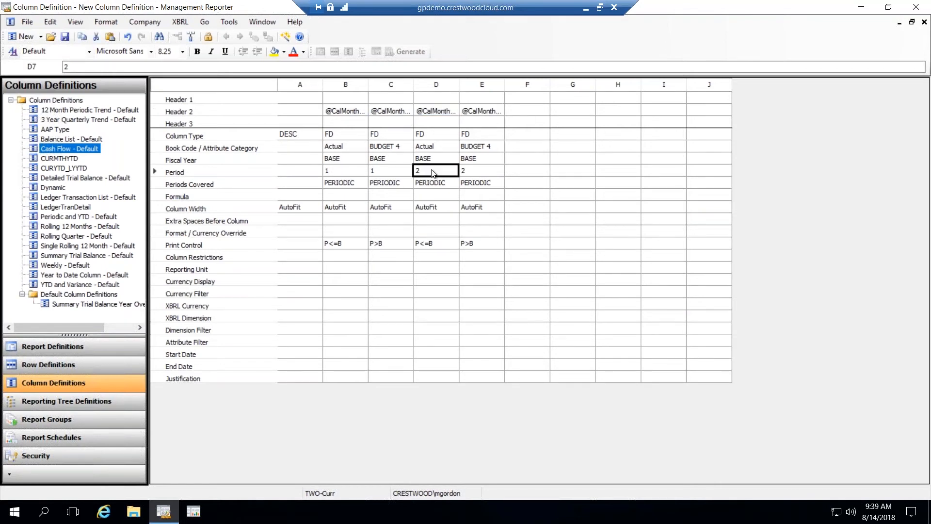
# Step: Add the Header 1 text "Actual" to column B, spreading from B to BASE
pyautogui.click(347, 99)
pyautogui.doubleClick(348, 101)
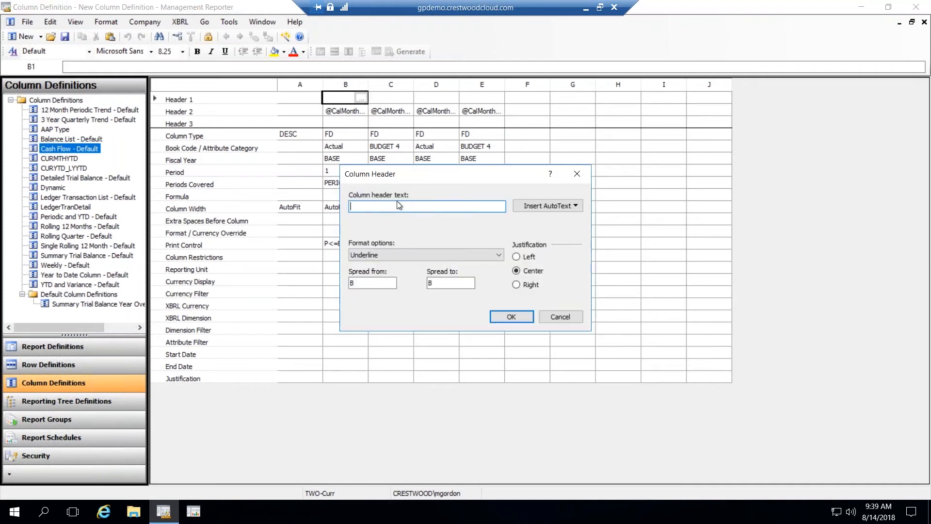
pyautogui.write('Actual')
pyautogui.click(447, 282)
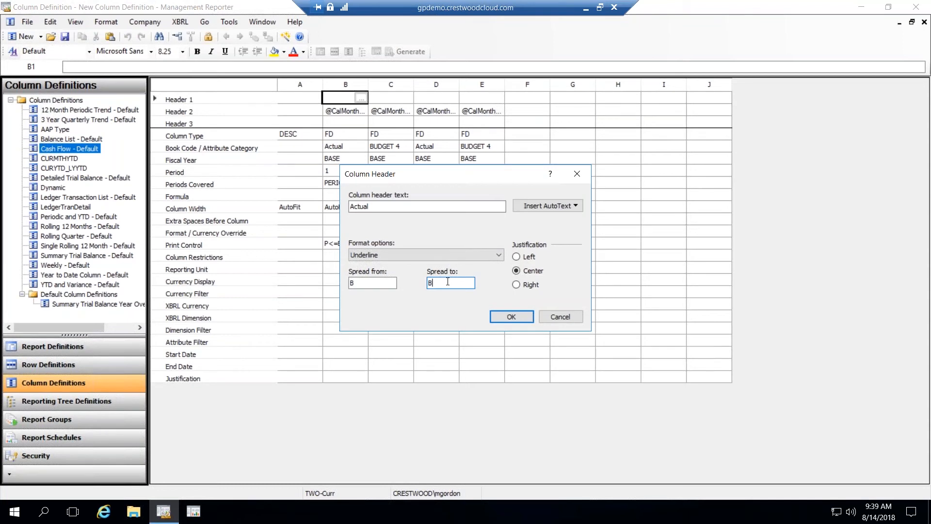
pyautogui.write('ASE')
pyautogui.click(512, 317)
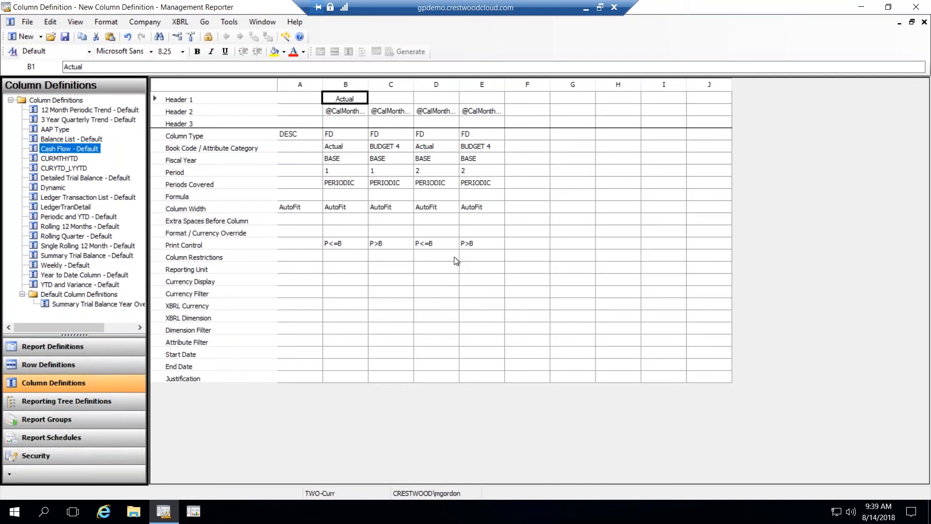
# Step: Add the Header 1 text "Forecasted" to column C
pyautogui.click(402, 102)
pyautogui.doubleClick(402, 103)
pyautogui.write('Forecasy')
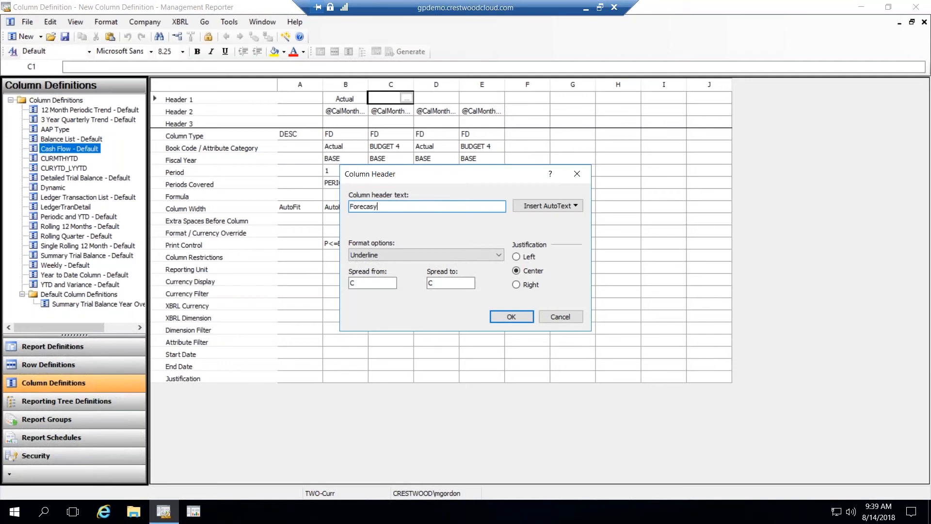
pyautogui.press('BackSpace')
pyautogui.write('ted')
pyautogui.click(510, 314)
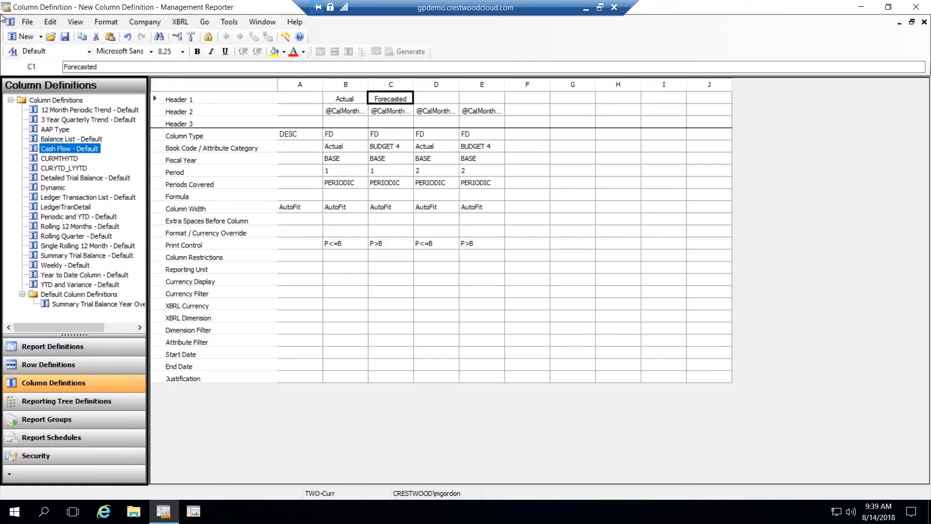
# Step: Close the new column definition without saving, and open the Dynamic column definition to review its columns through the total
pyautogui.click(27, 23)
pyautogui.click(54, 62)
pyautogui.click(473, 295)
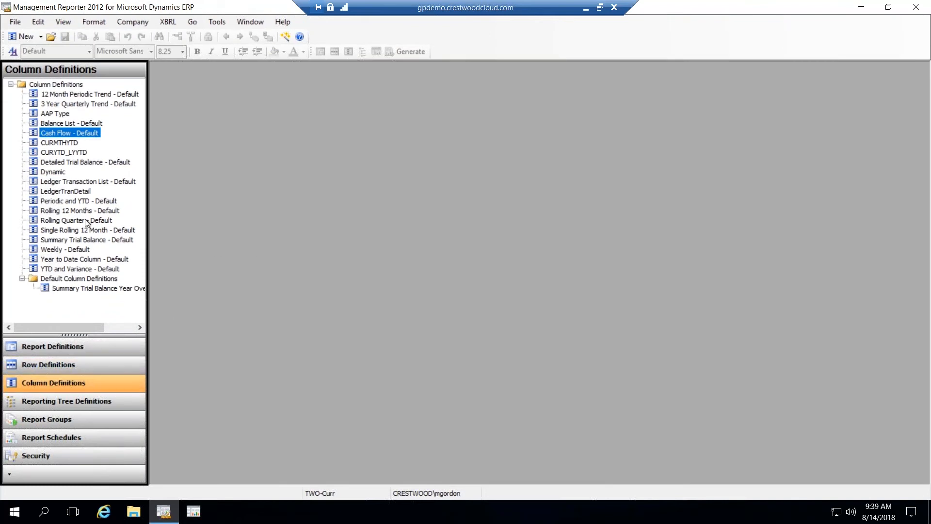
pyautogui.click(58, 173)
pyautogui.doubleClick(58, 173)
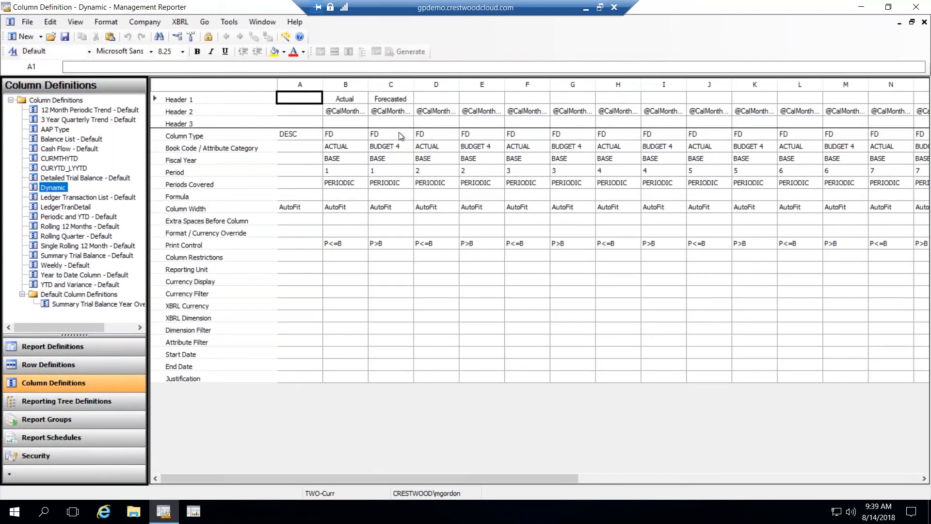
pyautogui.click(805, 478)
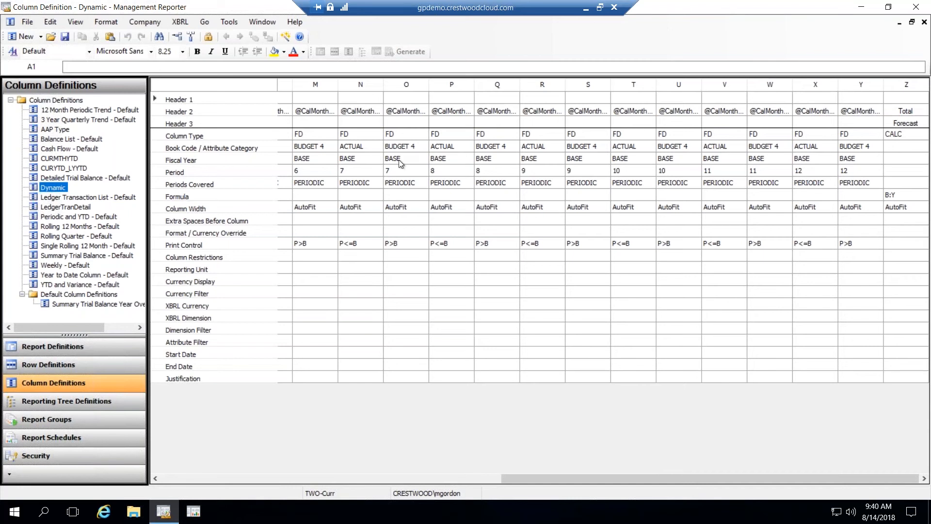
pyautogui.click(190, 476)
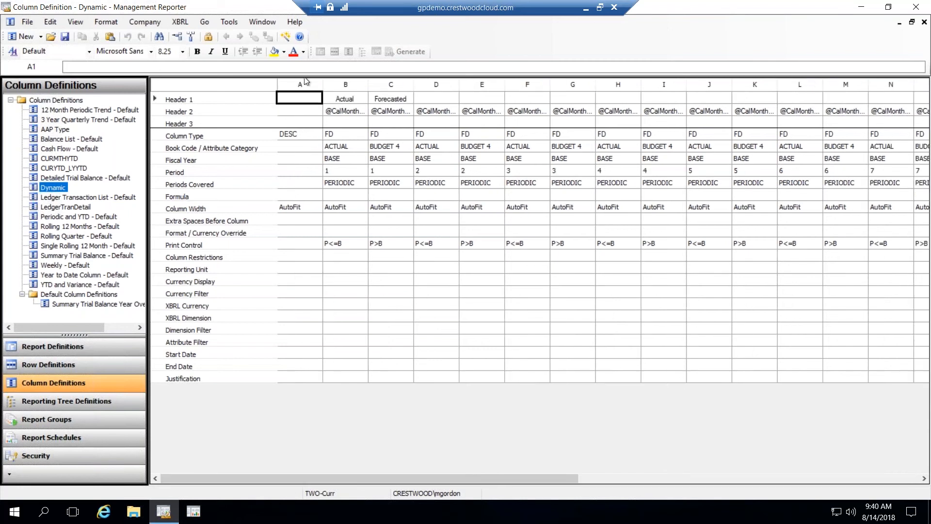
# Step: Examine the format and spread settings of the Actual and Forecasted column headers in the Dynamic column definition
pyautogui.click(346, 102)
pyautogui.doubleClick(347, 102)
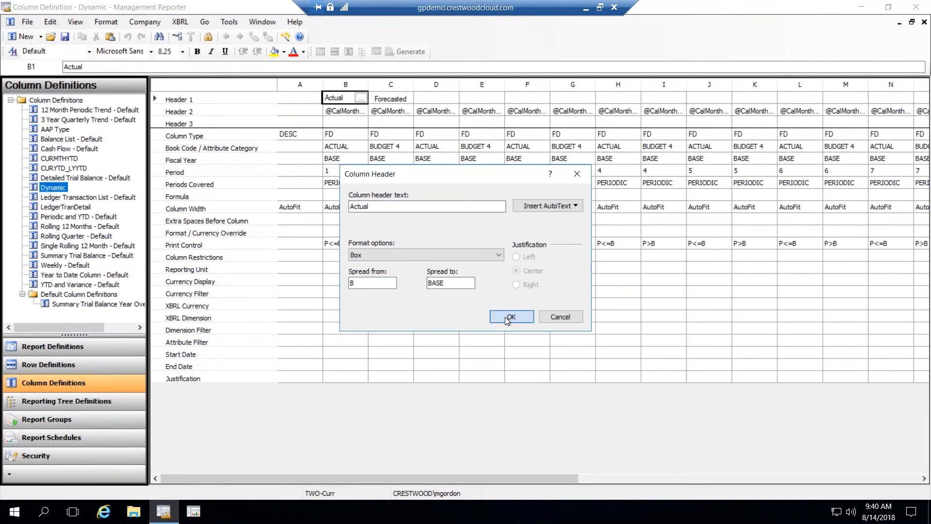
pyautogui.click(505, 317)
pyautogui.click(402, 101)
pyautogui.doubleClick(402, 101)
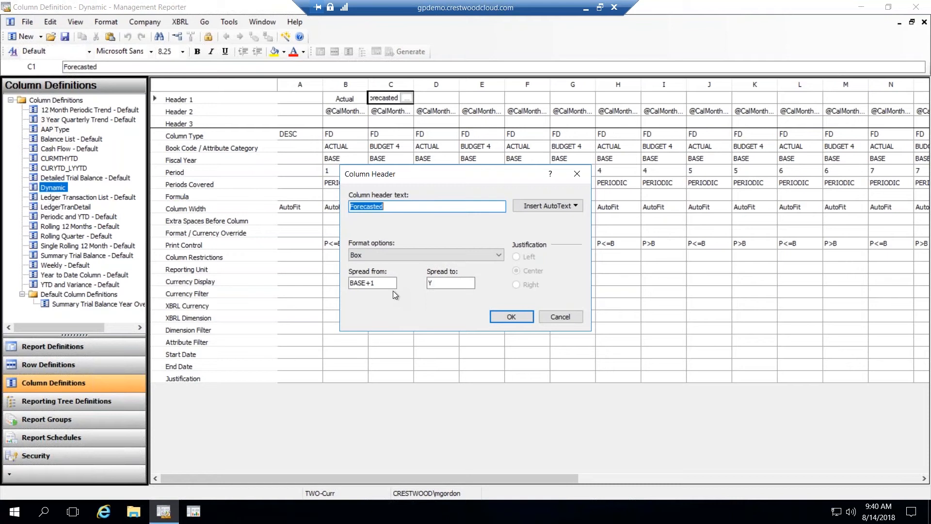
pyautogui.click(439, 287)
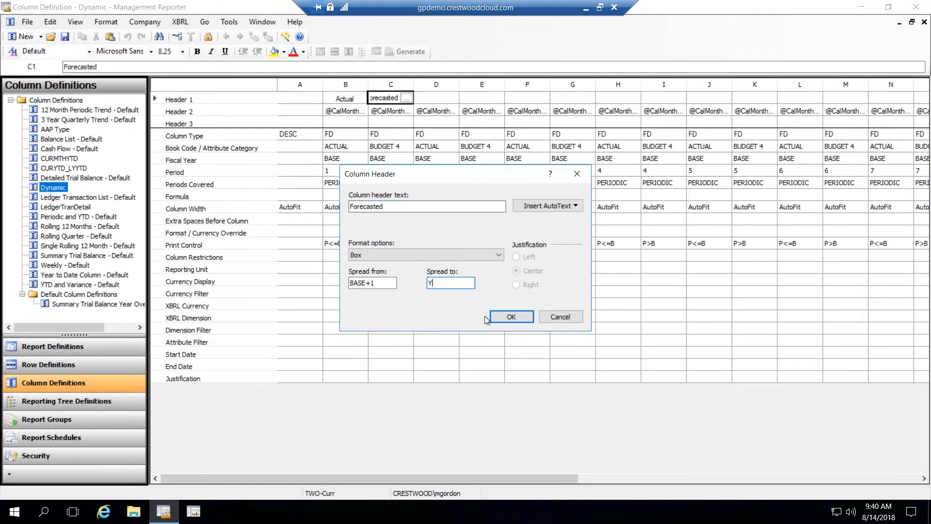
pyautogui.click(509, 318)
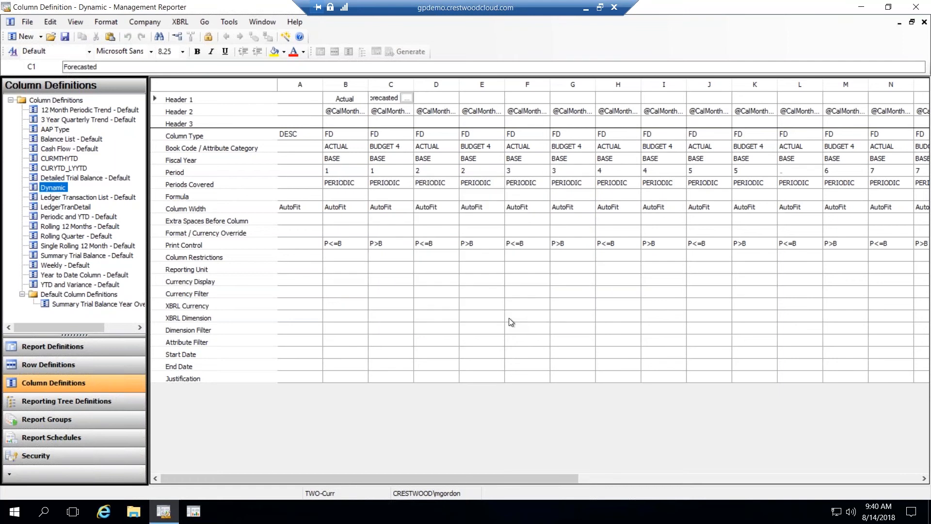
# Step: Close the Dynamic column definition and open the Income Statement report definition in the Default Report Definitions folder
pyautogui.click(27, 22)
pyautogui.click(34, 63)
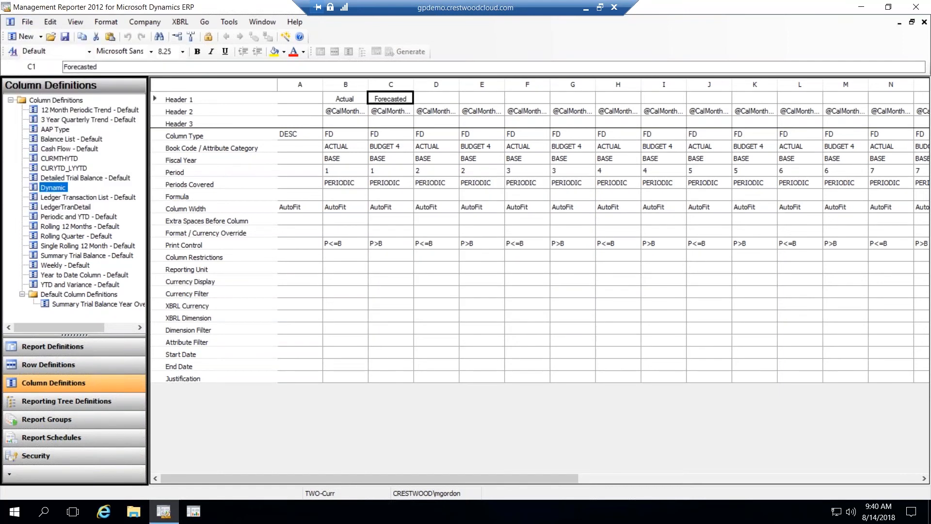
pyautogui.click(102, 356)
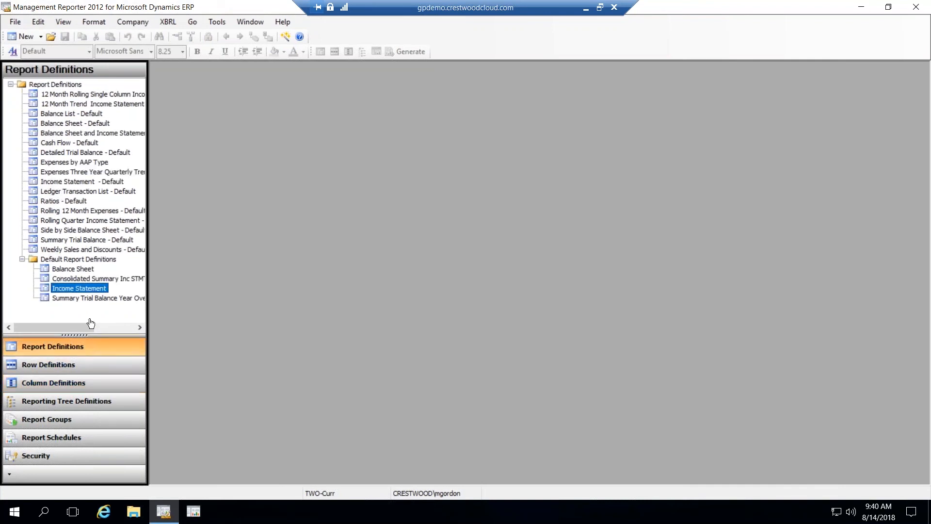
pyautogui.doubleClick(87, 288)
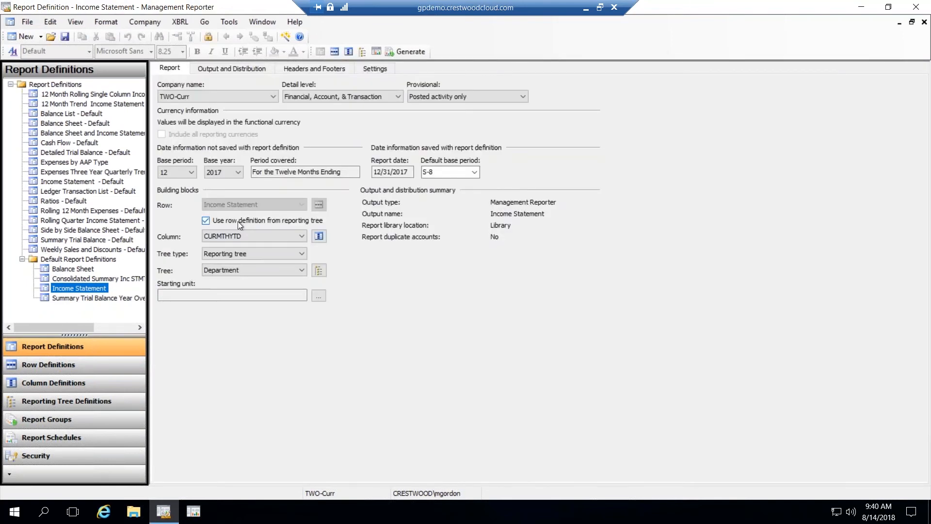
# Step: Turn off using the row definition from the reporting tree and set the report's column definition to Dynamic
pyautogui.click(213, 220)
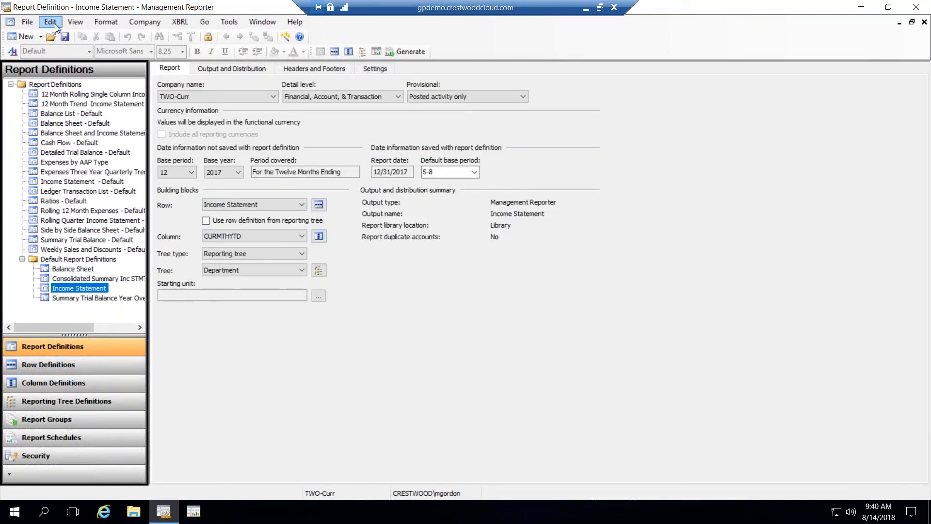
pyautogui.click(300, 235)
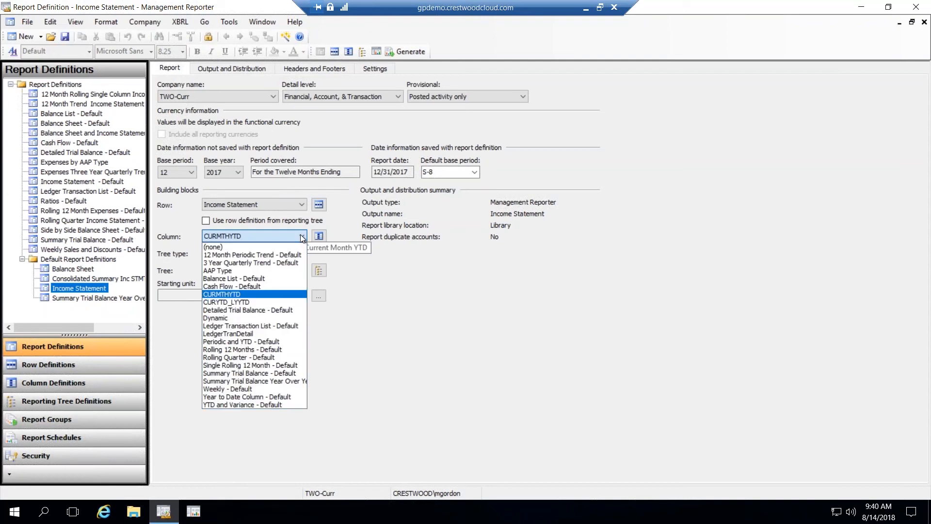
pyautogui.click(270, 318)
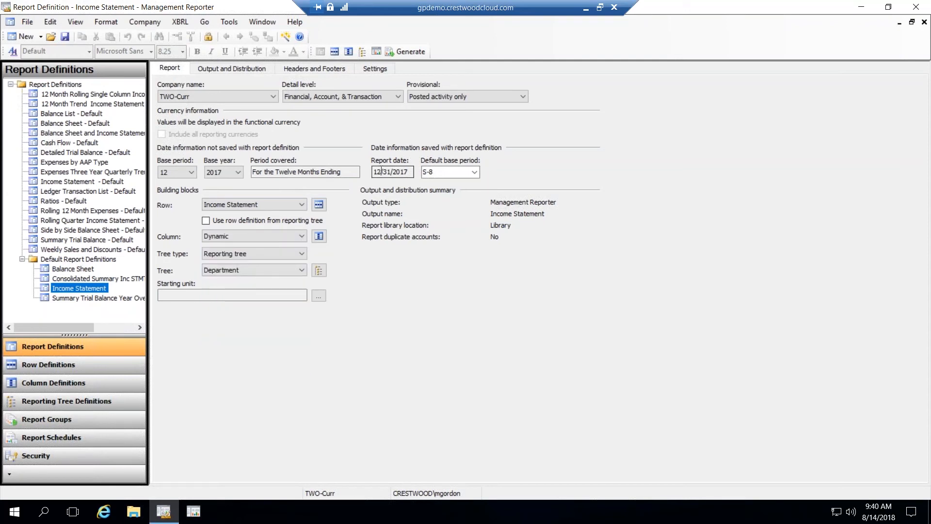
# Step: Generate the Income Statement for all reporting units, refresh the report queue and view the resulting report
pyautogui.click(405, 51)
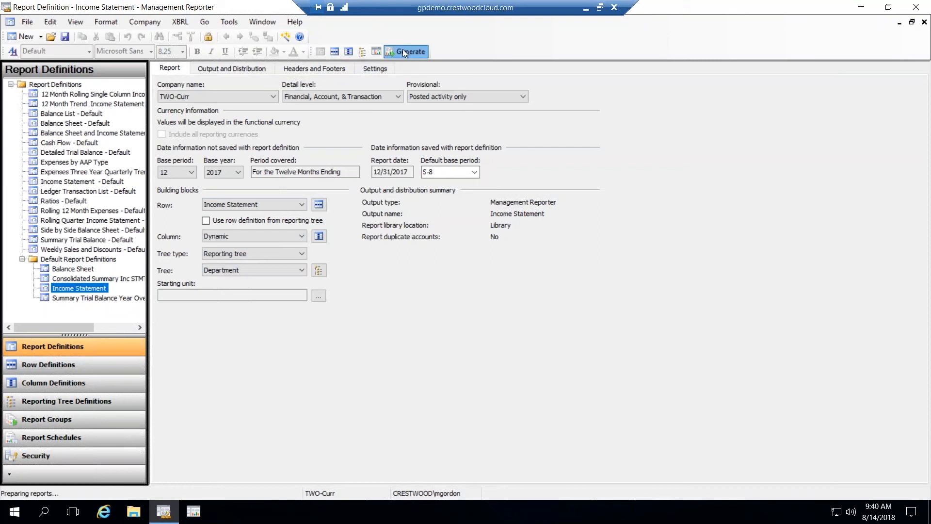
pyautogui.click(358, 344)
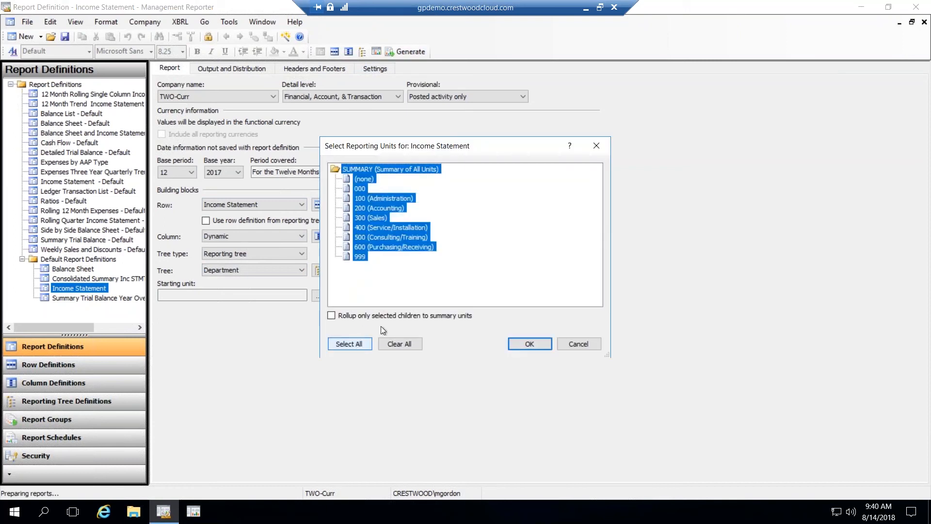
pyautogui.click(531, 344)
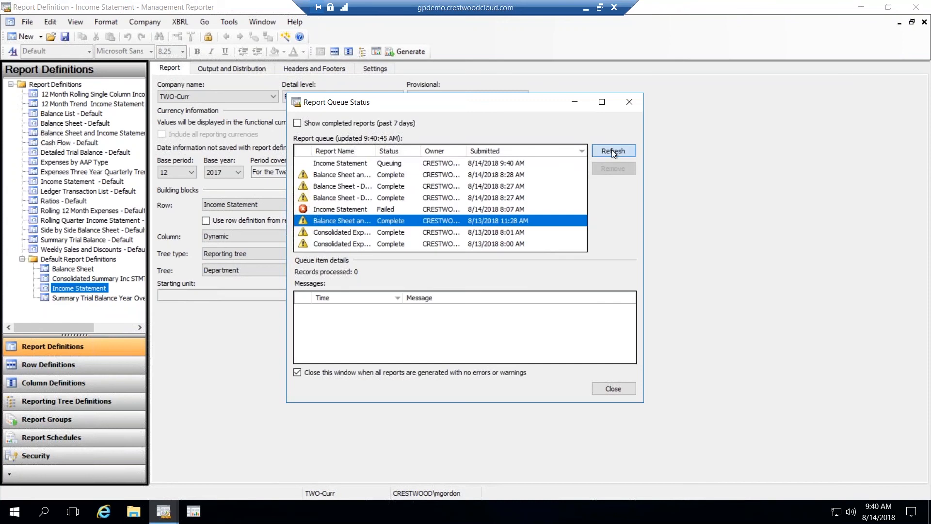
pyautogui.click(612, 151)
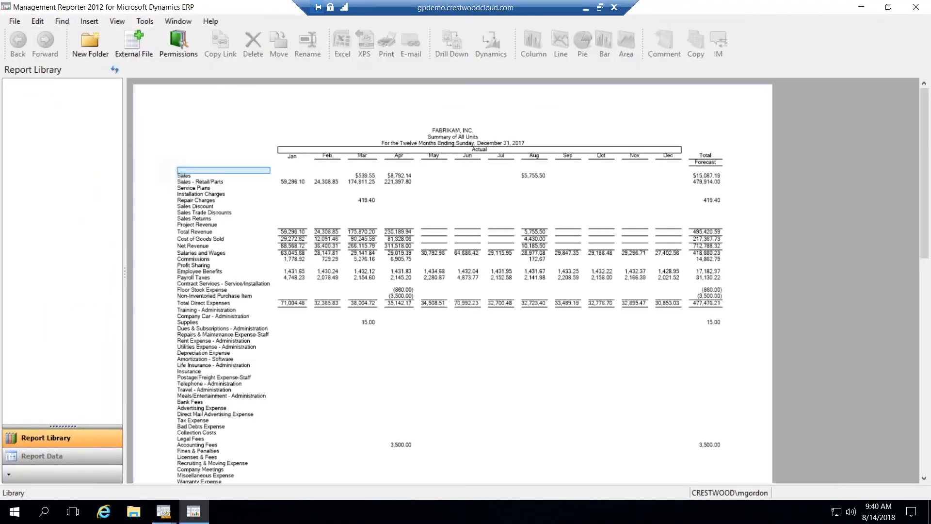
pyautogui.click(371, 178)
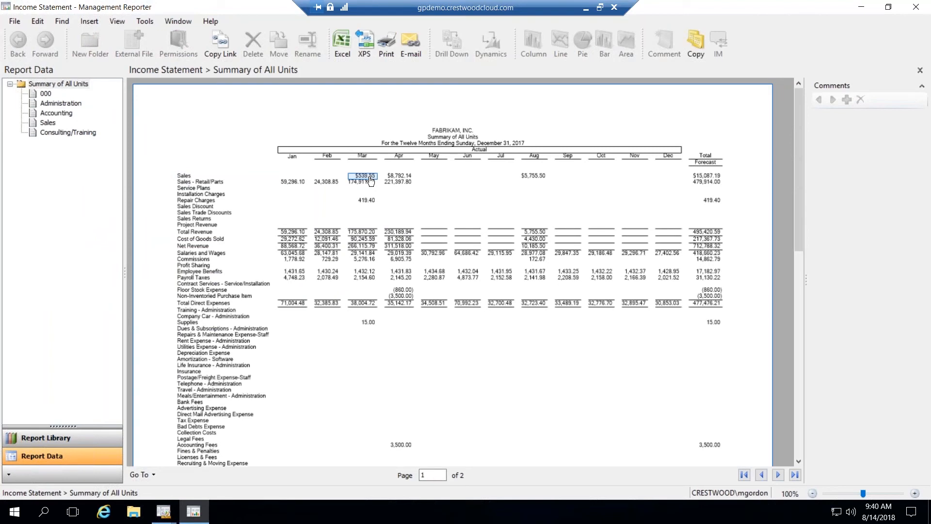
# Step: Close the generated report and the queue status, and set the report definition's base year to 2014
pyautogui.click(924, 7)
pyautogui.click(635, 103)
pyautogui.click(238, 172)
pyautogui.click(229, 216)
# Step: Generate the Income Statement for all reporting units for 2014 and refresh the report queue to view the result
pyautogui.click(403, 51)
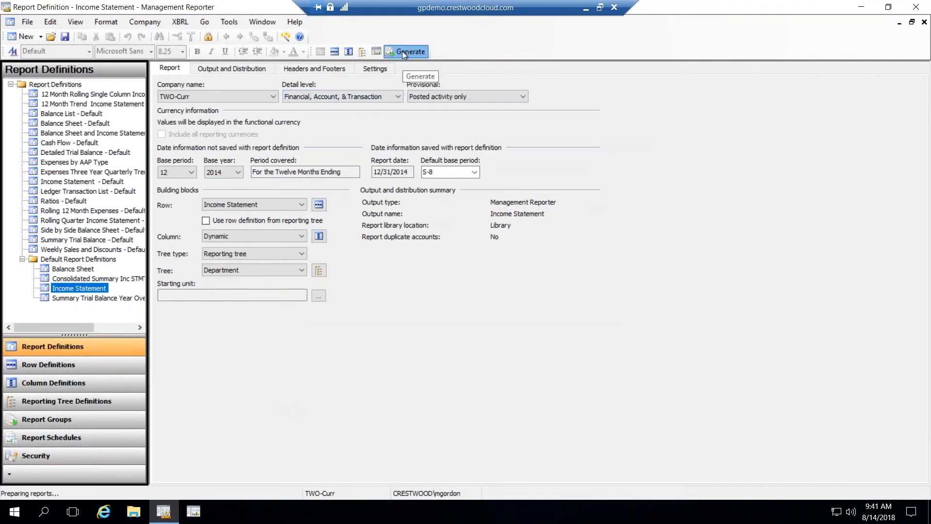
pyautogui.click(354, 343)
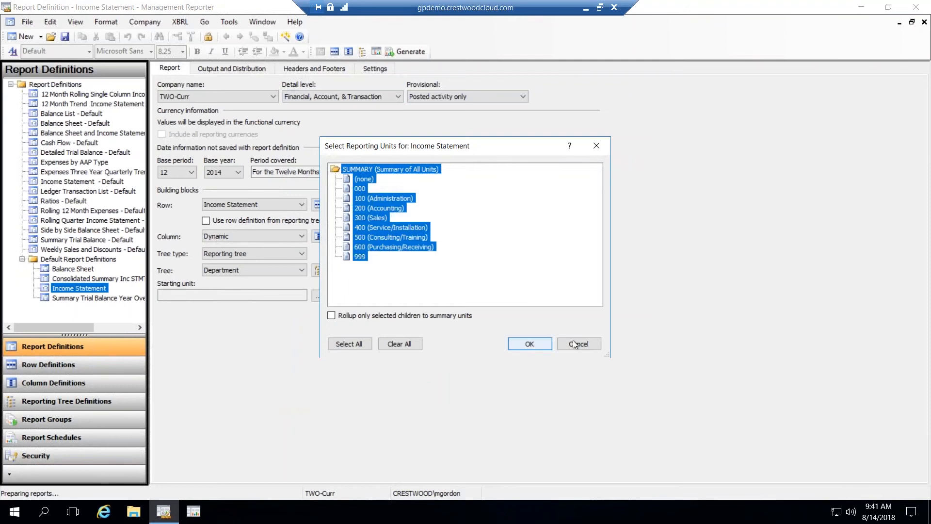
pyautogui.click(542, 345)
pyautogui.click(603, 153)
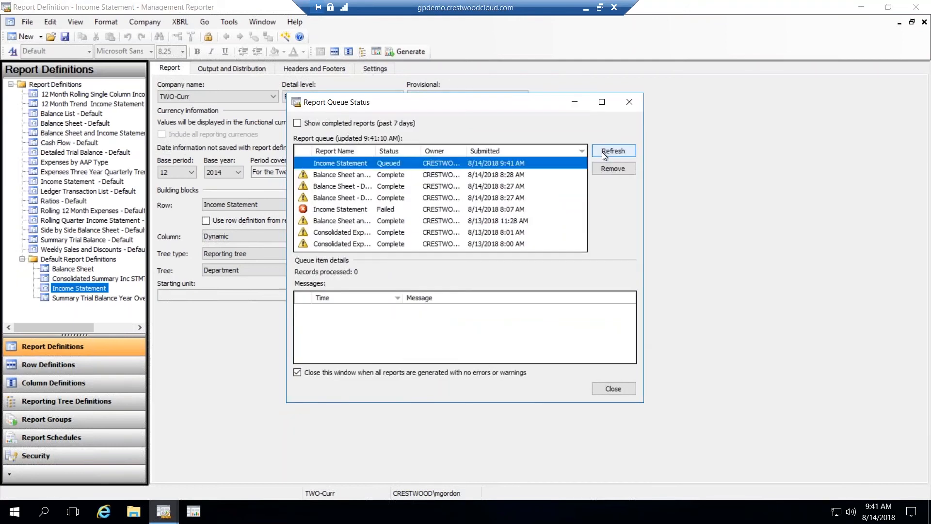
pyautogui.click(601, 152)
pyautogui.click(602, 152)
pyautogui.click(601, 152)
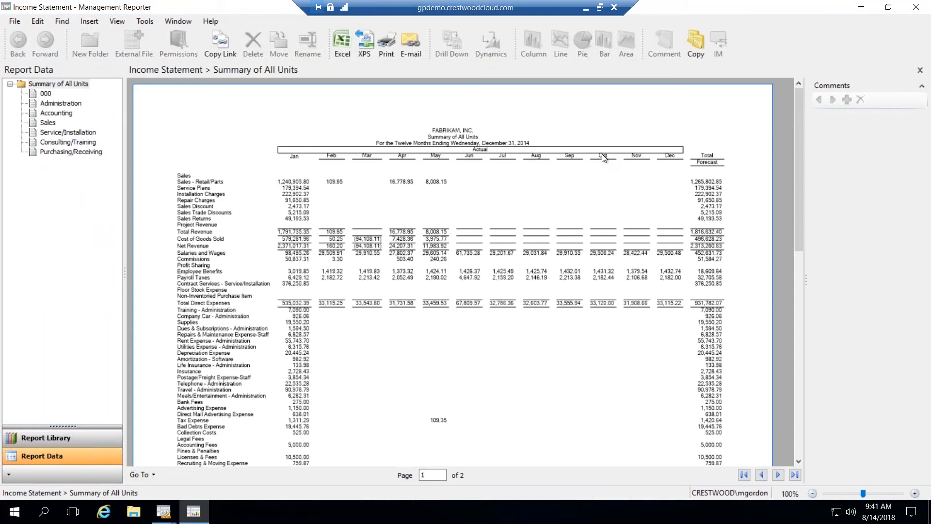
# Step: Close the generated report and queue status, and set the Income Statement's base period to 6 and base year to 2017
pyautogui.click(919, 8)
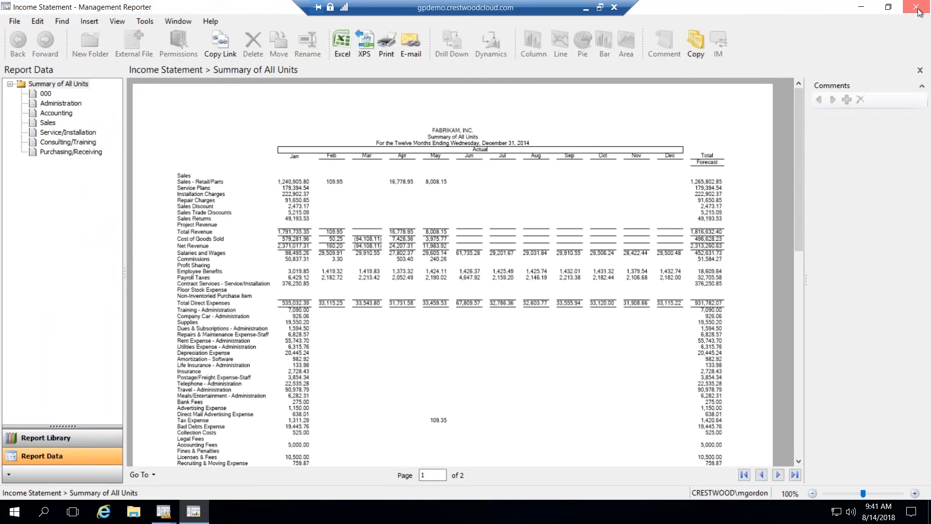
pyautogui.click(636, 101)
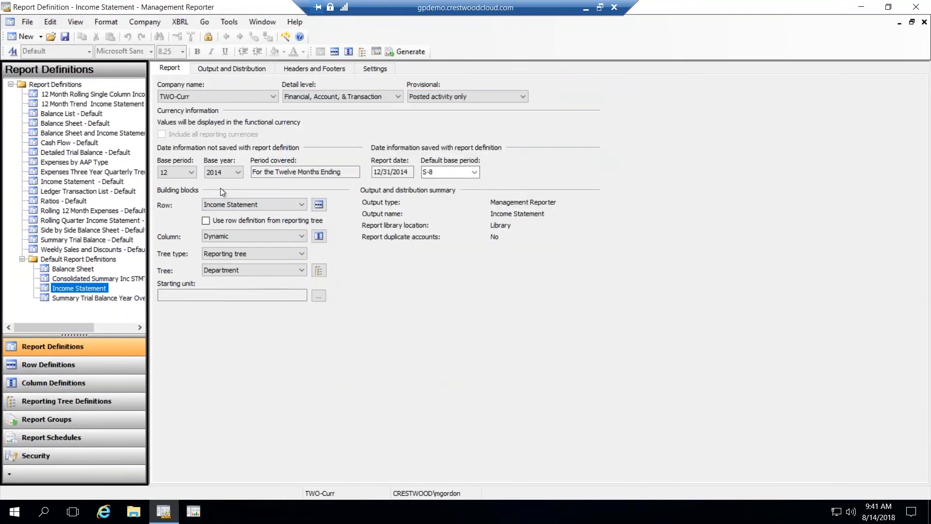
pyautogui.click(191, 172)
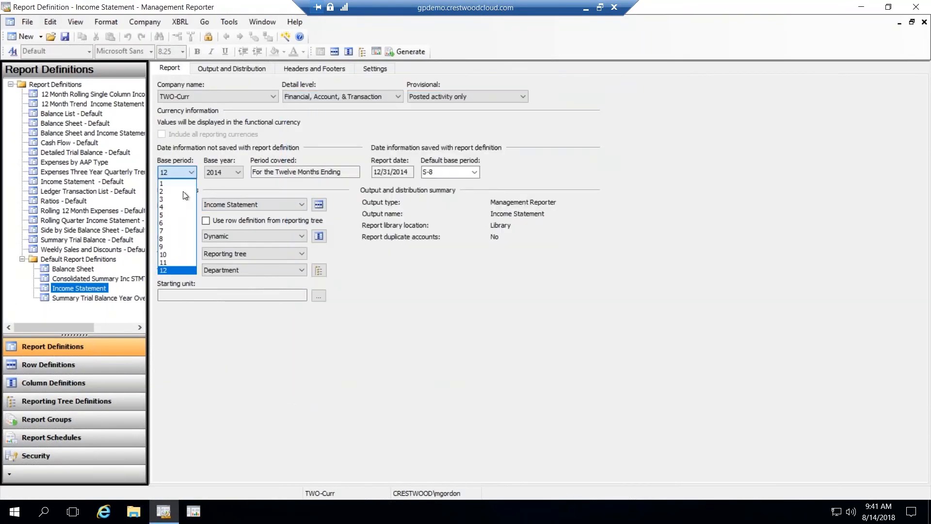
pyautogui.click(176, 225)
pyautogui.click(240, 173)
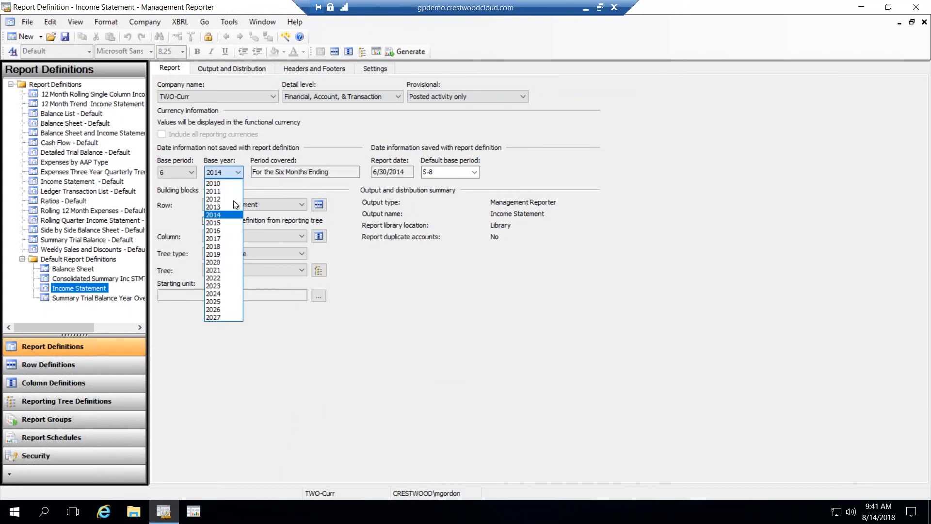
pyautogui.click(222, 240)
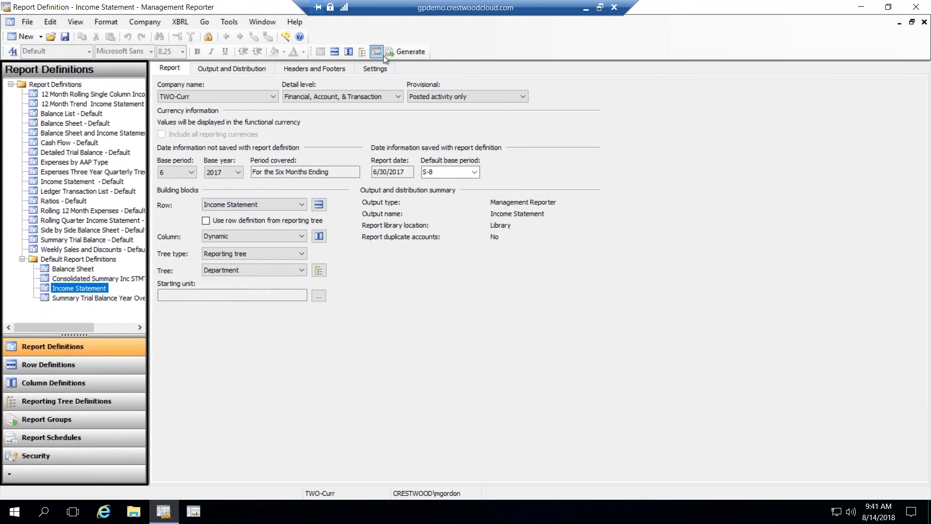
# Step: Generate the Income Statement for all reporting units for period 6 of 2017, refresh the queue and view the actual and forecasted months
pyautogui.click(406, 52)
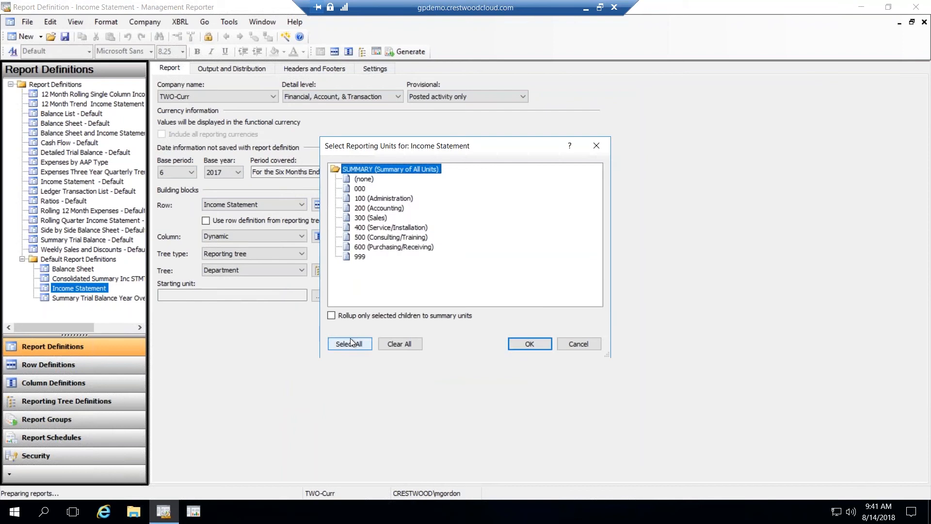
pyautogui.click(519, 345)
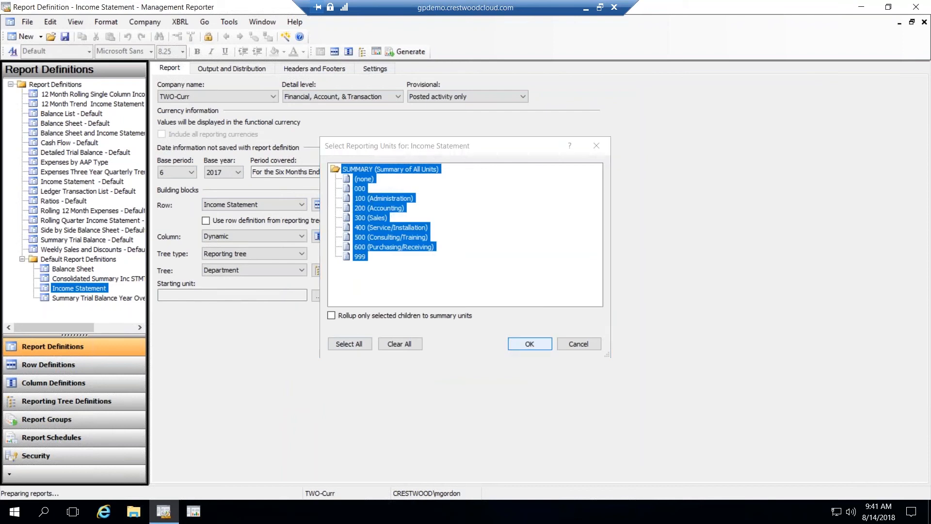
pyautogui.click(604, 146)
pyautogui.click(604, 149)
pyautogui.click(604, 149)
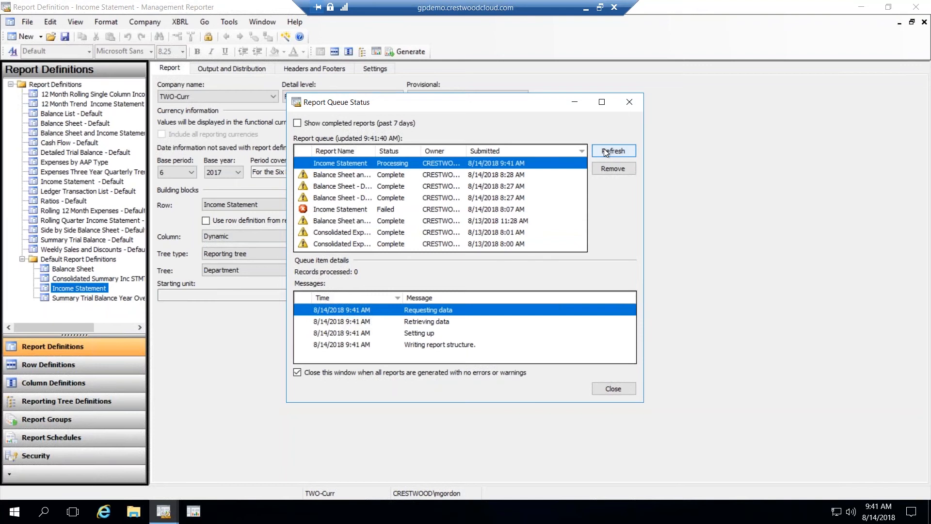
pyautogui.click(604, 149)
pyautogui.click(604, 149)
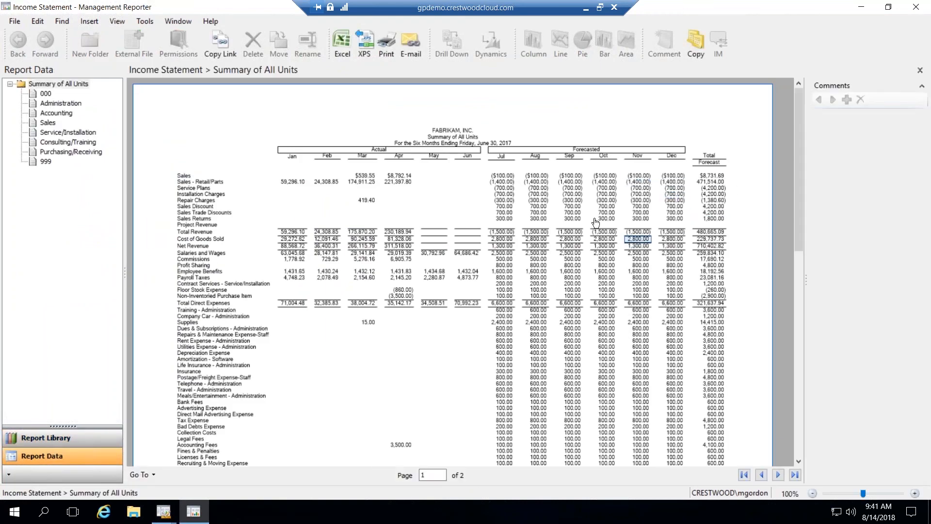
pyautogui.click(603, 177)
# Step: Close the generated report and queue status, and check the webinar agenda in Word before returning to the Management Reporter session
pyautogui.click(916, 7)
pyautogui.click(633, 101)
pyautogui.click(585, 8)
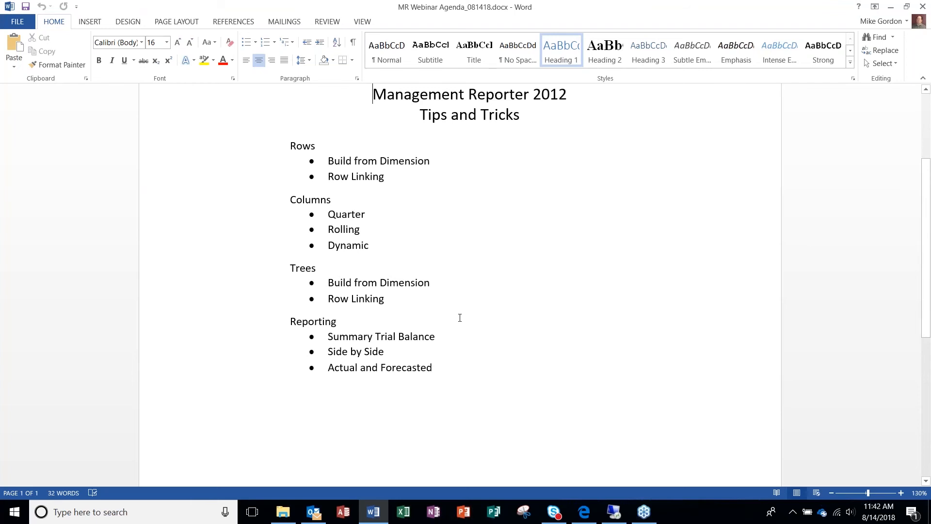
pyautogui.click(607, 520)
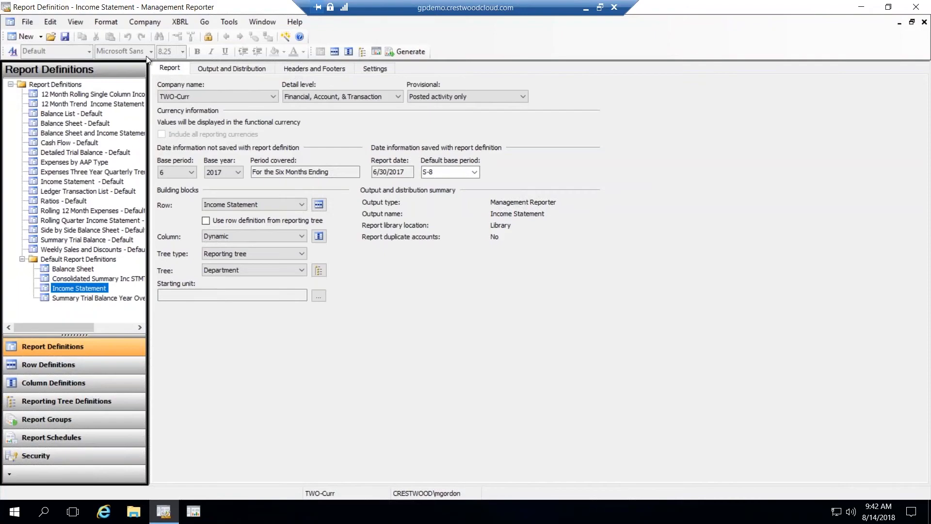
# Step: Close the Income Statement report definition and save its changes
pyautogui.click(27, 21)
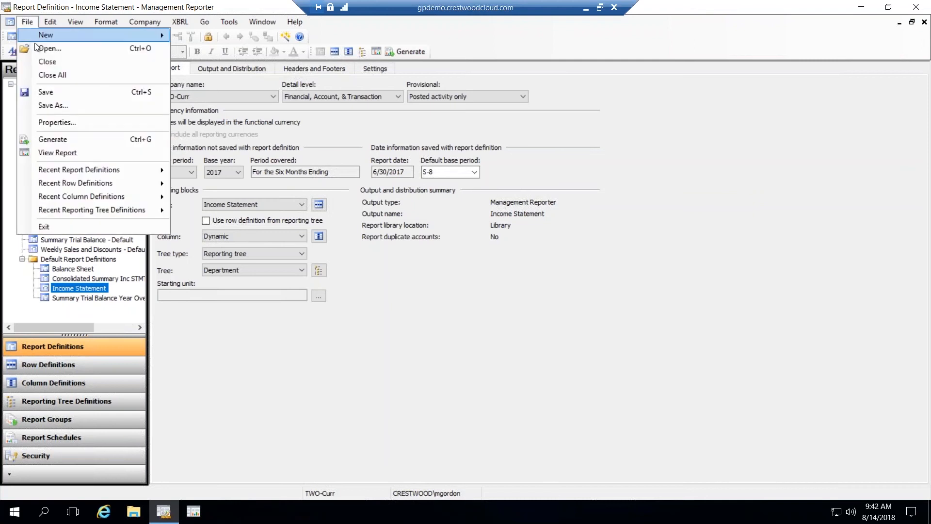
pyautogui.click(47, 62)
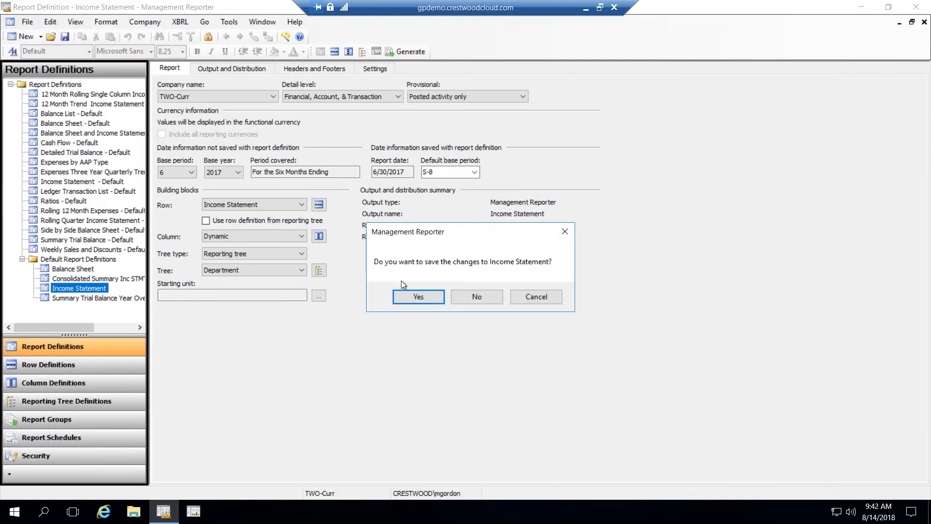
pyautogui.click(417, 297)
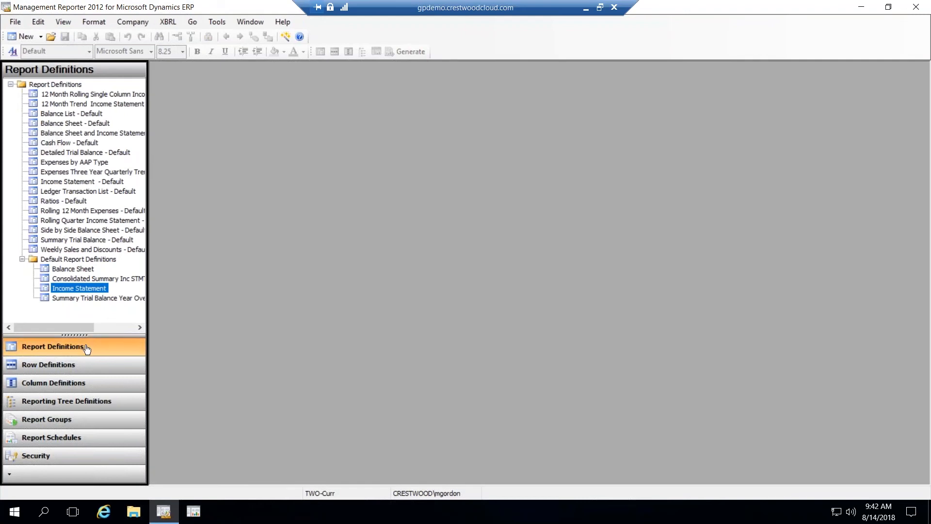
# Step: Open the Side by Side Balance Sheet - Default report definition, and generate and view its report
pyautogui.moveTo(89, 326); pyautogui.dragTo(95, 326)
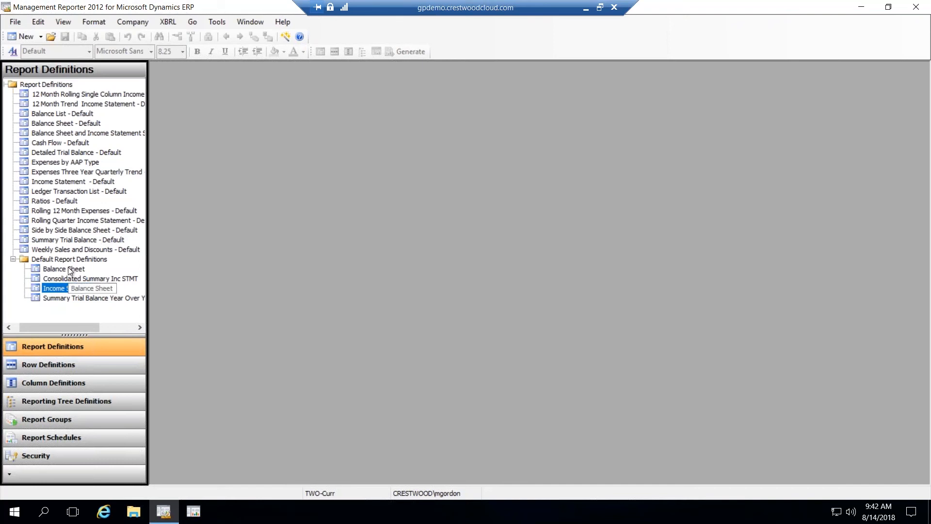
pyautogui.click(75, 230)
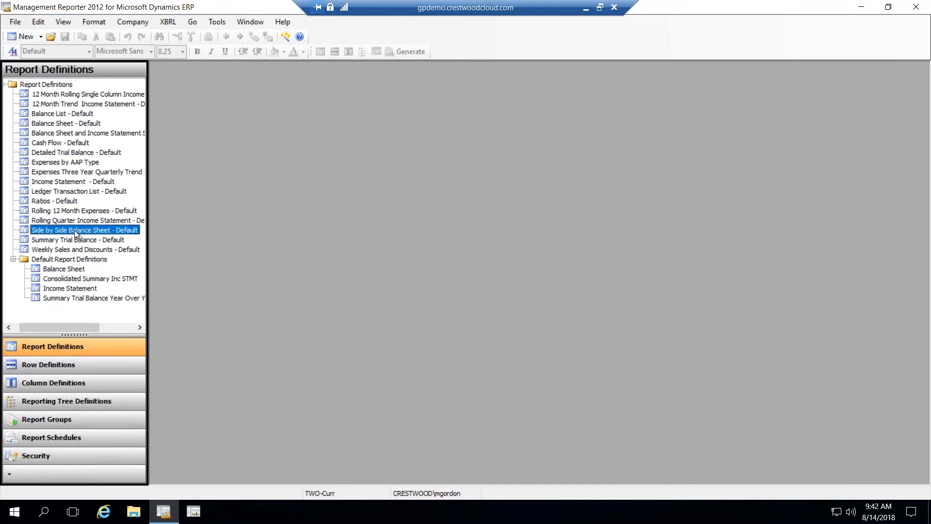
pyautogui.doubleClick(74, 230)
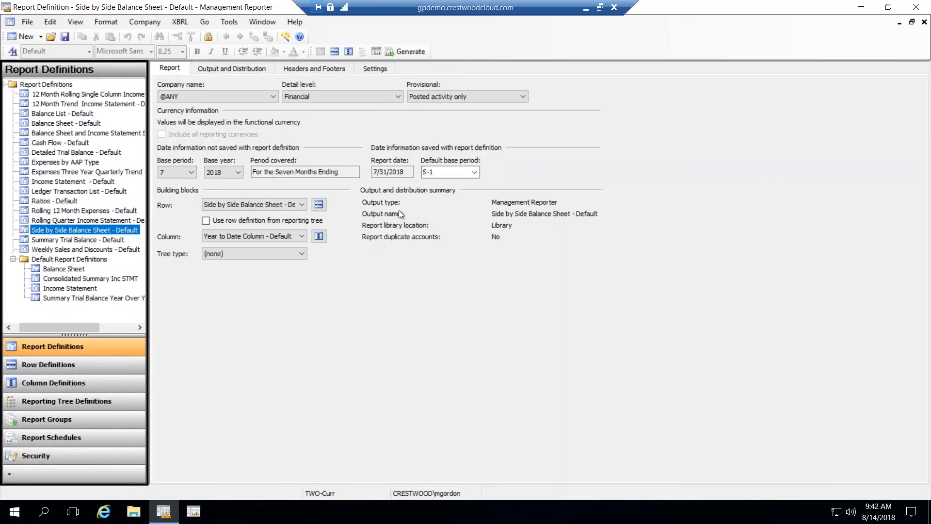
pyautogui.click(408, 51)
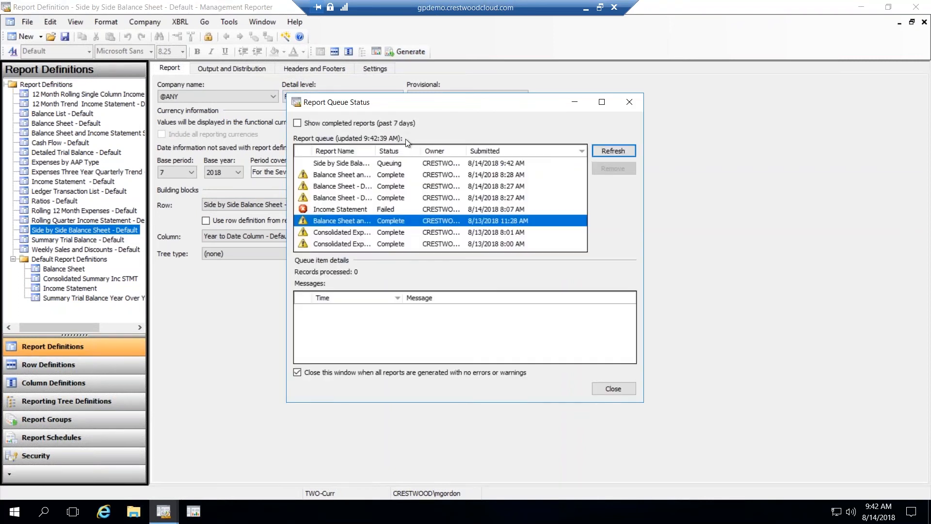
pyautogui.click(613, 150)
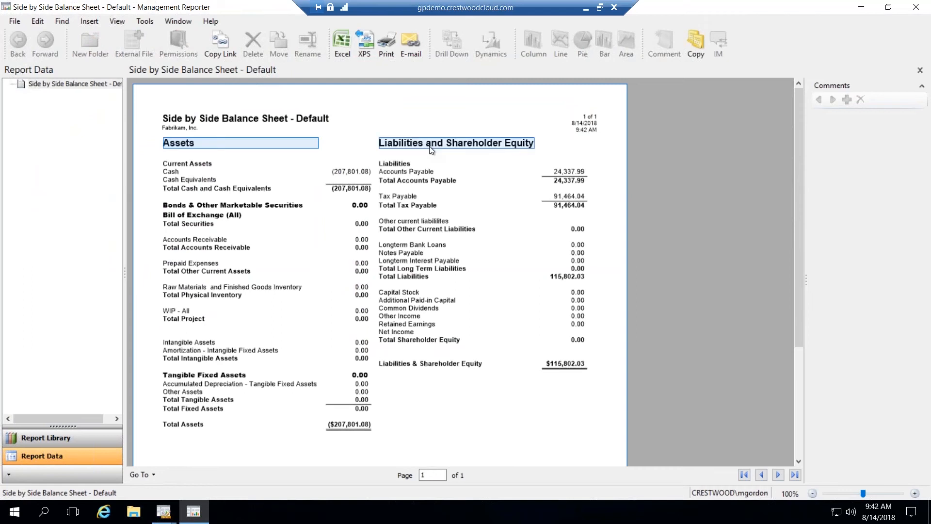
# Step: Close the generated report and queue status, and open the row definition used by the side-by-side balance sheet
pyautogui.click(927, 8)
pyautogui.click(631, 102)
pyautogui.click(319, 204)
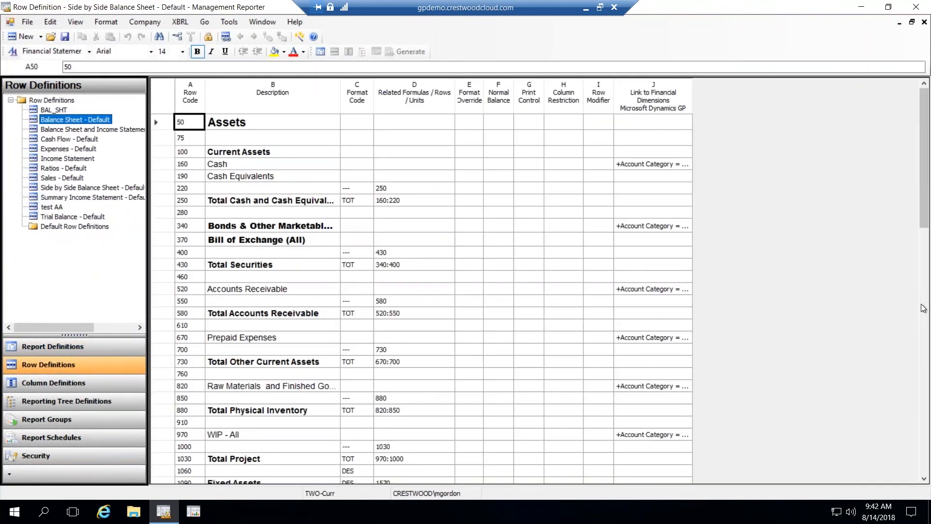
# Step: Examine the COLUMN format code in row 1690, between the asset and liability sections of the row definition
pyautogui.click(923, 308)
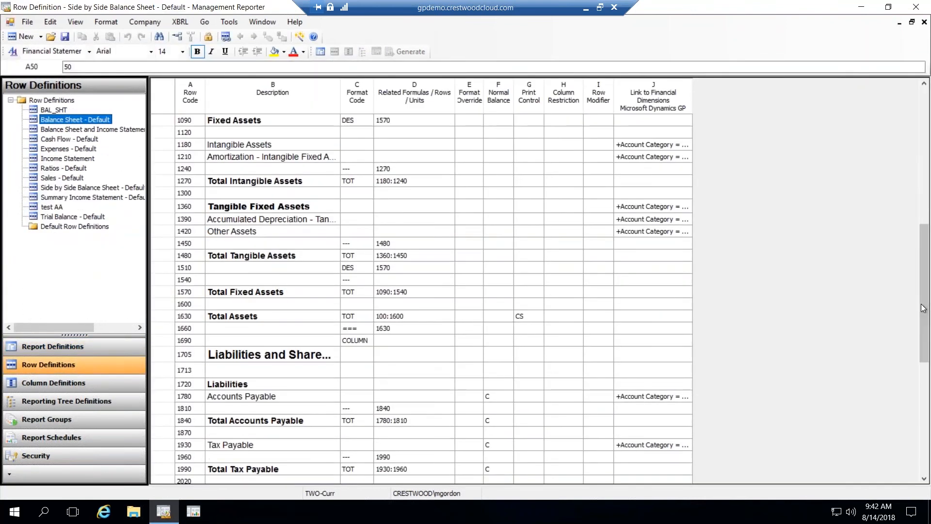
pyautogui.click(351, 341)
pyautogui.click(351, 341)
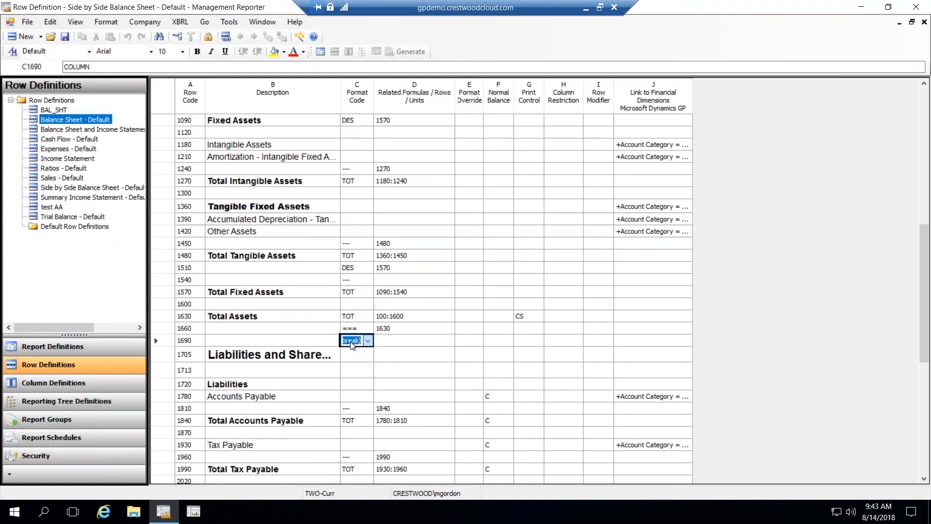
pyautogui.click(445, 211)
pyautogui.click(411, 343)
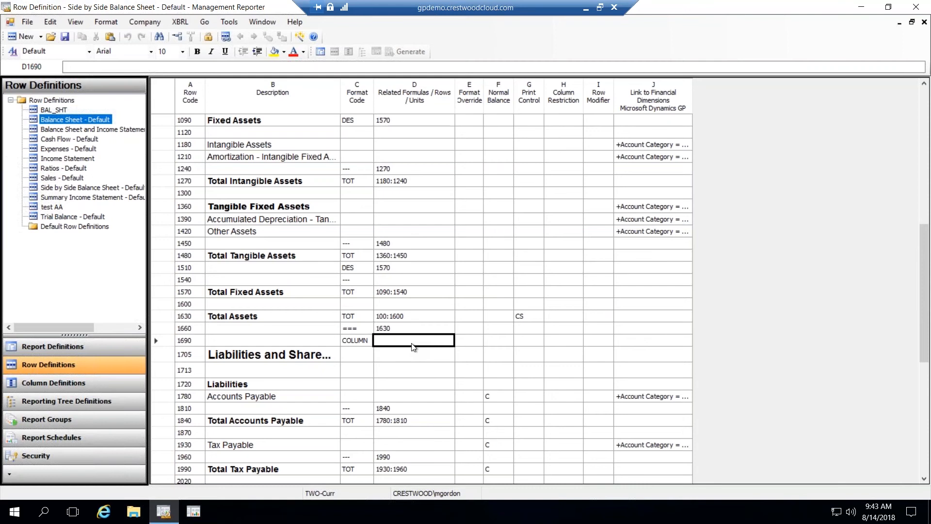
# Step: Close the row definition and review the report definition's output, distribution, header and footer settings
pyautogui.click(925, 21)
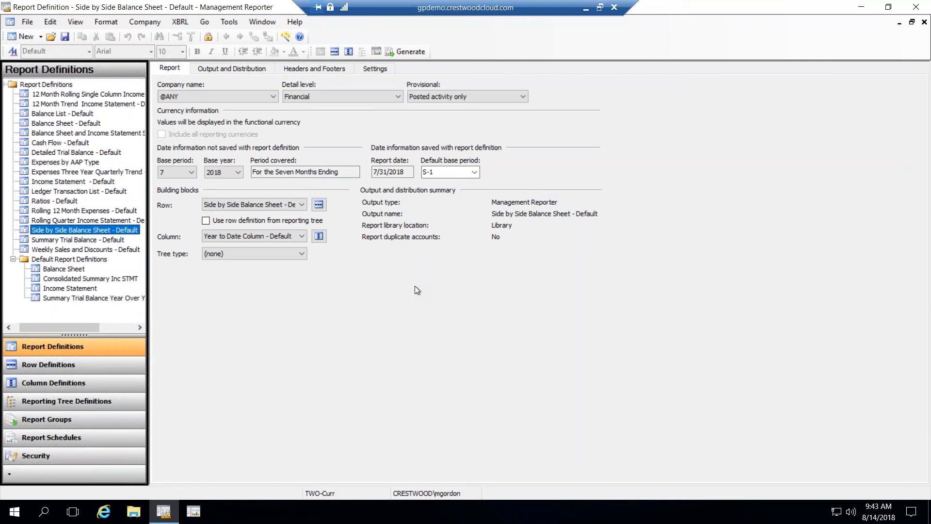
pyautogui.click(229, 71)
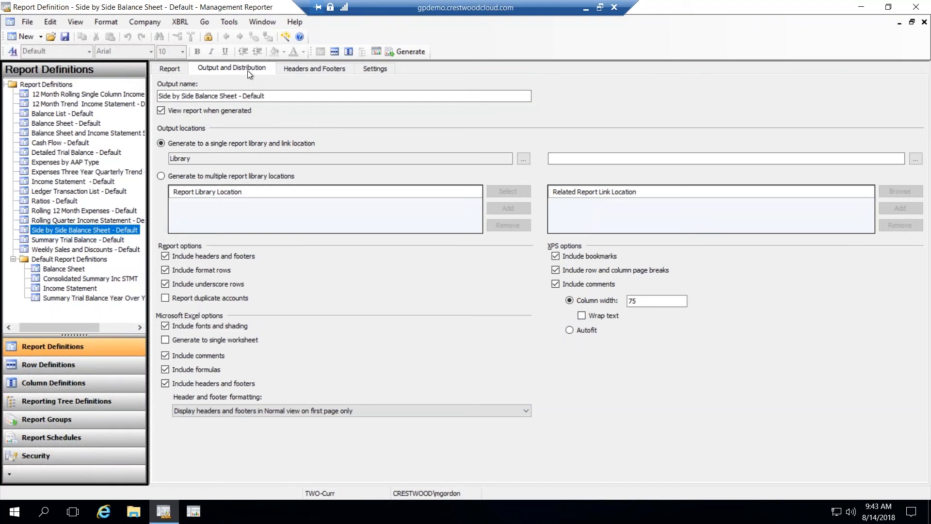
pyautogui.click(314, 70)
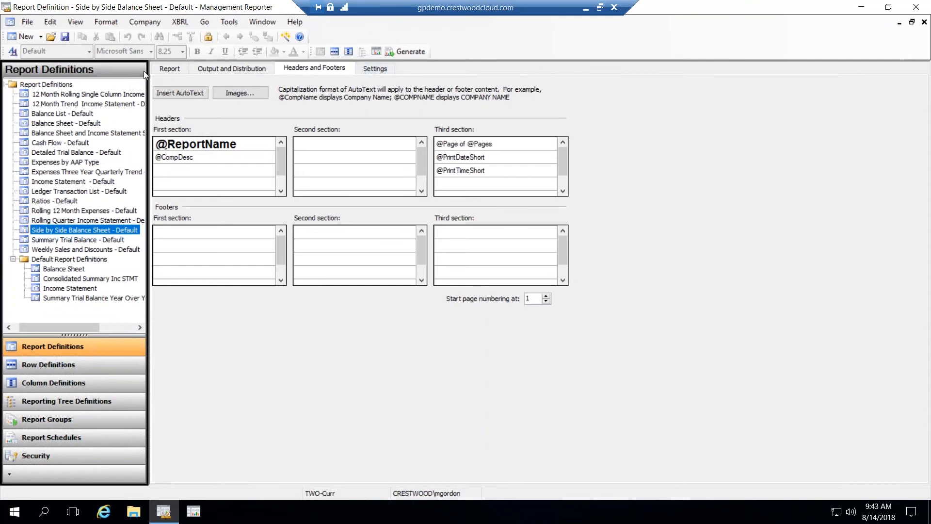
pyautogui.click(162, 69)
# Step: Close the Side by Side Balance Sheet definition and open the Balance Sheet report definition in the Default Report Definitions folder
pyautogui.click(27, 22)
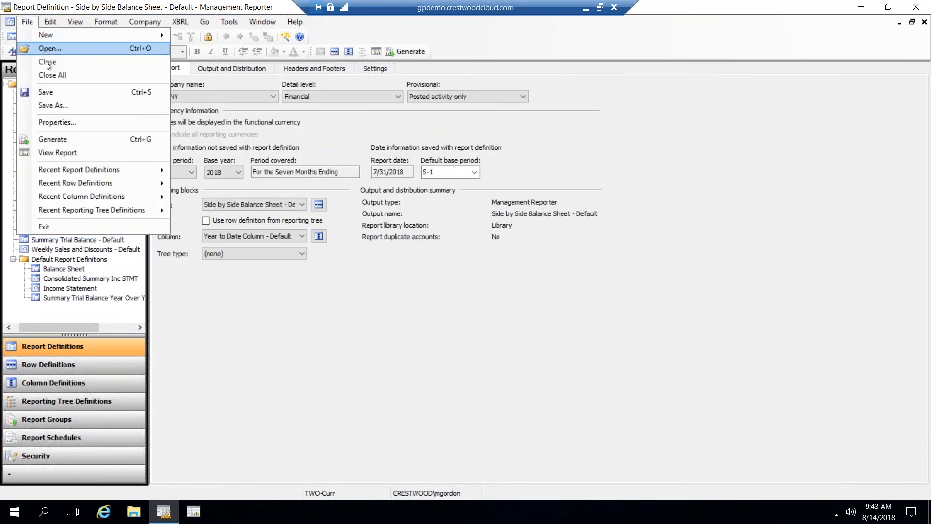
pyautogui.click(47, 62)
pyautogui.click(73, 270)
pyautogui.doubleClick(74, 271)
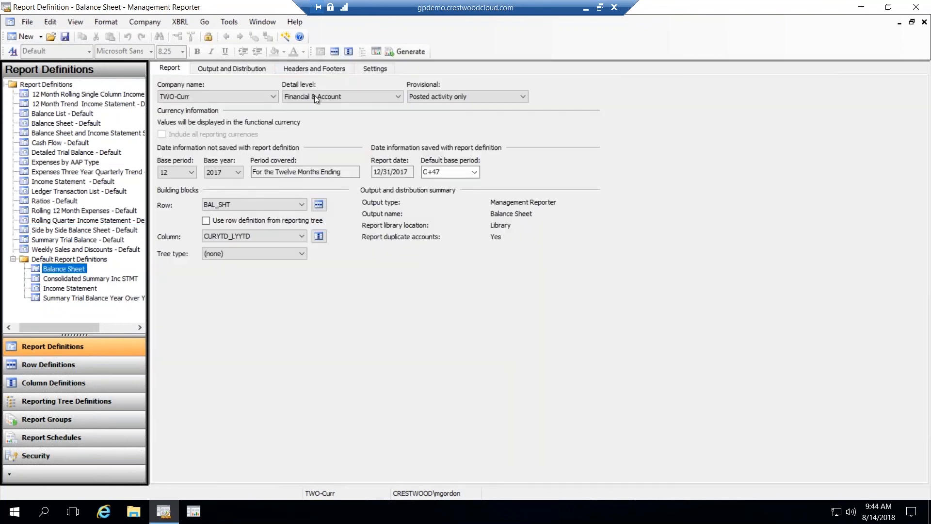
# Step: Delete the text on the second line of the Balance Sheet's second header section
pyautogui.click(329, 71)
pyautogui.click(353, 144)
pyautogui.click(354, 155)
pyautogui.click(354, 156)
pyautogui.press('BackSpace')
pyautogui.press('BackSpace')
pyautogui.press('BackSpace')
pyautogui.press('BackSpace')
pyautogui.press('BackSpace')
pyautogui.press('BackSpace')
pyautogui.press('BackSpace')
pyautogui.press('BackSpace')
pyautogui.press('BackSpace')
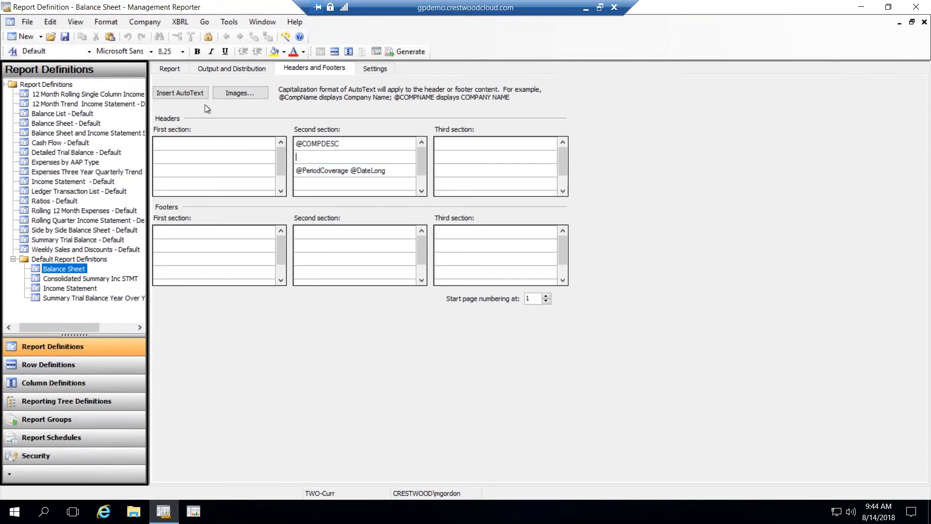
pyautogui.click(195, 95)
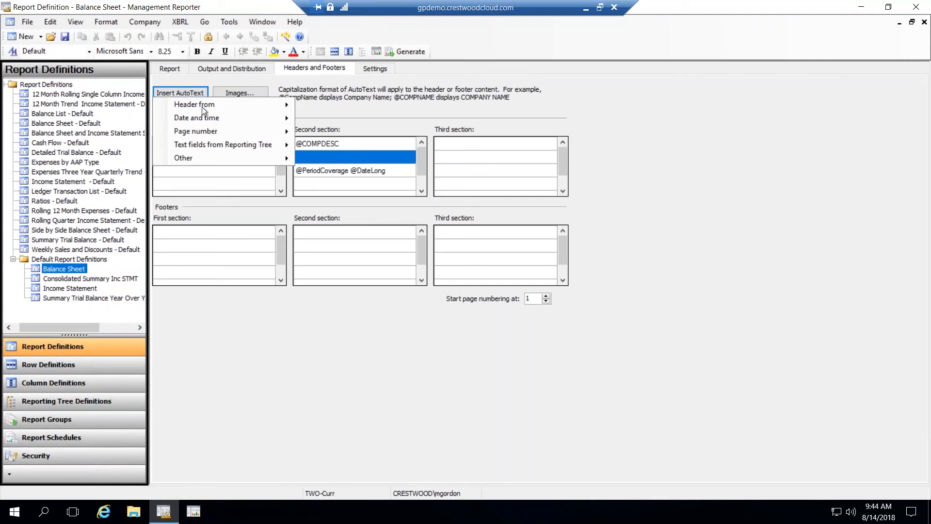
pyautogui.moveTo(253, 104)
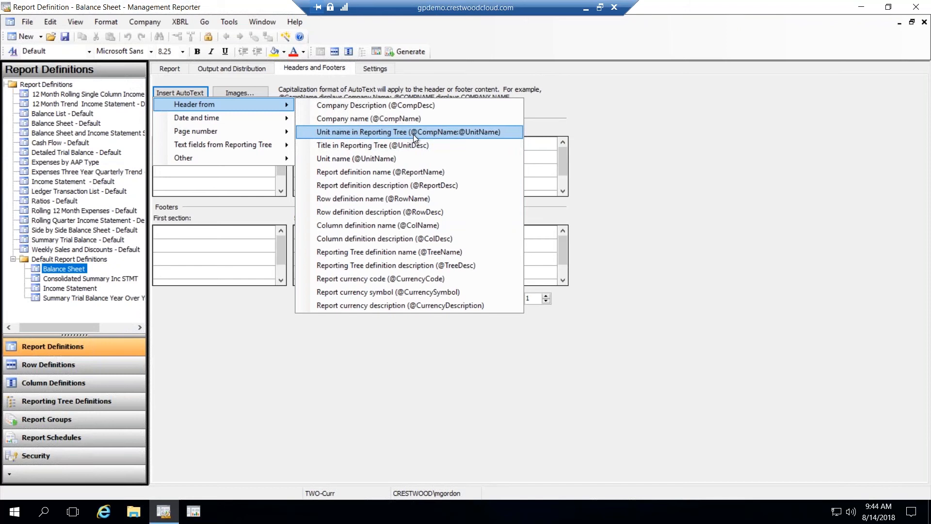
pyautogui.click(434, 185)
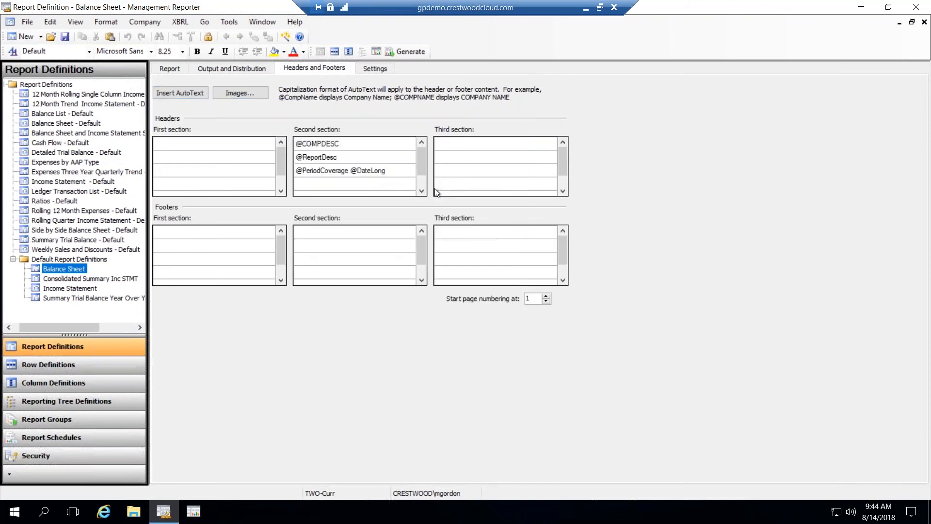
pyautogui.click(395, 186)
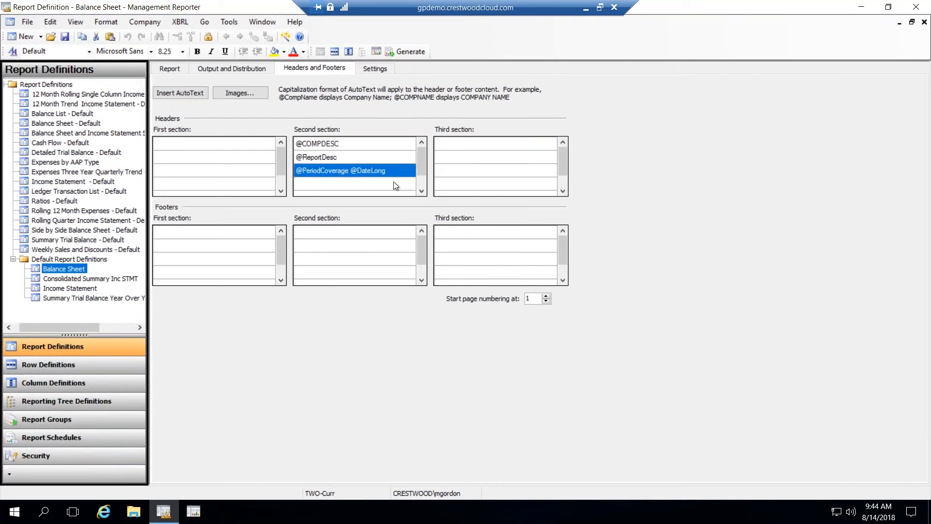
pyautogui.click(396, 176)
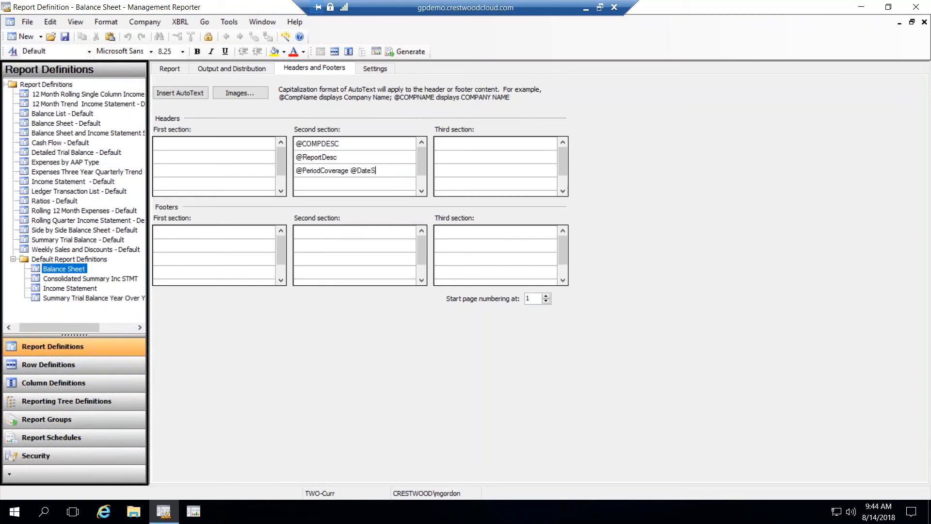
pyautogui.write('Short')
# Step: Add the lines "(Unaudited)" and "For Internal Use Only" below the period line in the second header section
pyautogui.click(373, 183)
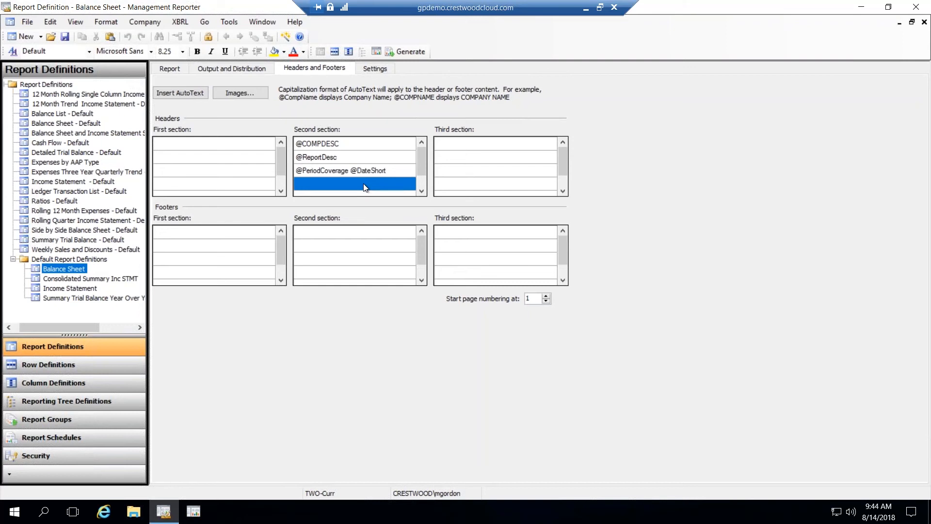
pyautogui.write('(Unaudited')
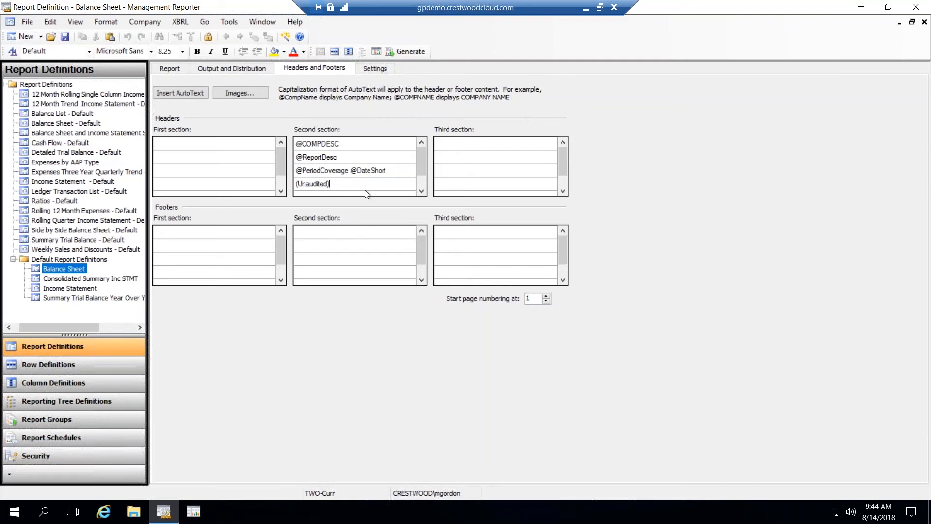
pyautogui.click(421, 191)
pyautogui.click(393, 188)
pyautogui.write('Fo')
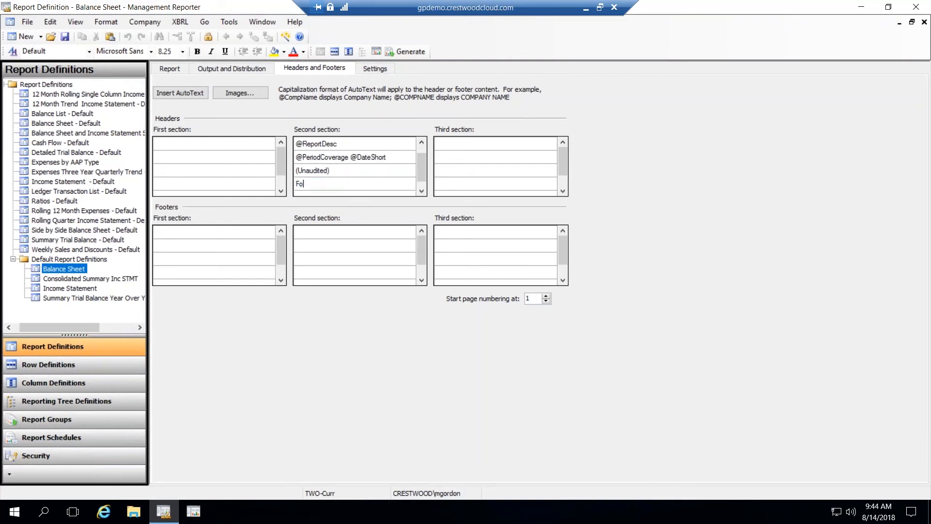
pyautogui.write('r Internal Use Only')
pyautogui.click(256, 229)
pyautogui.click(314, 232)
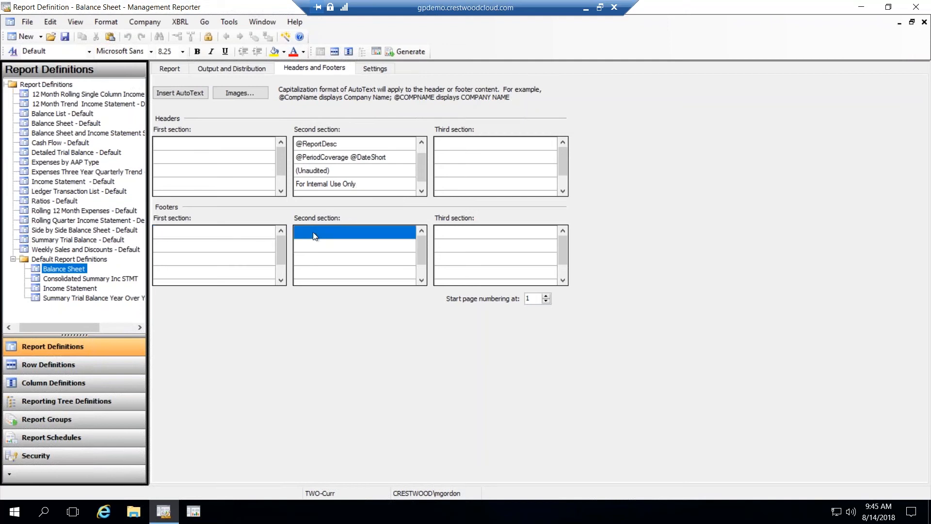
pyautogui.click(192, 94)
pyautogui.moveTo(220, 133)
pyautogui.click(342, 158)
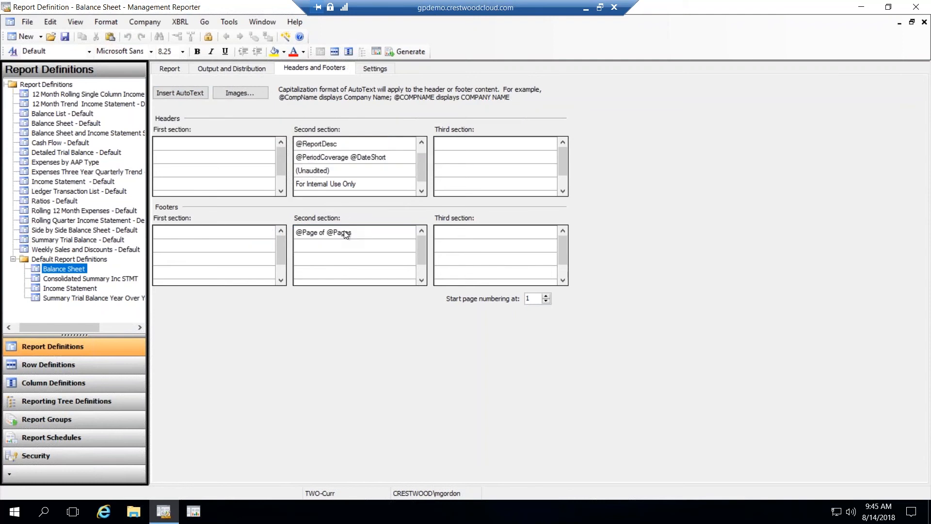
pyautogui.click(250, 235)
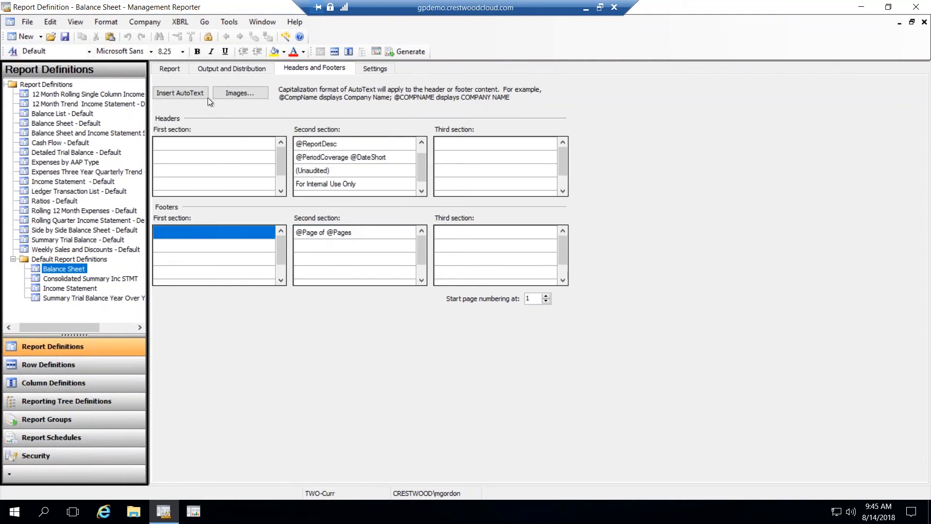
pyautogui.click(191, 92)
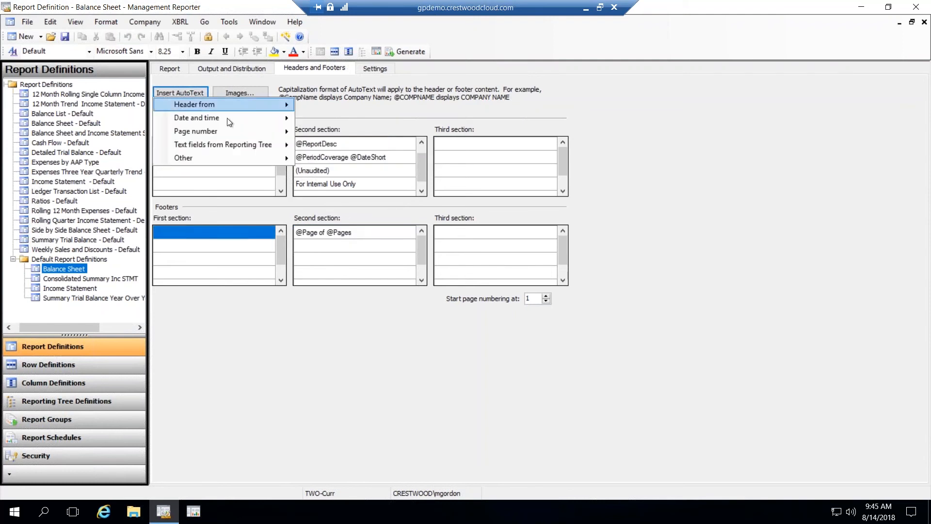
pyautogui.moveTo(245, 132)
pyautogui.moveTo(264, 117)
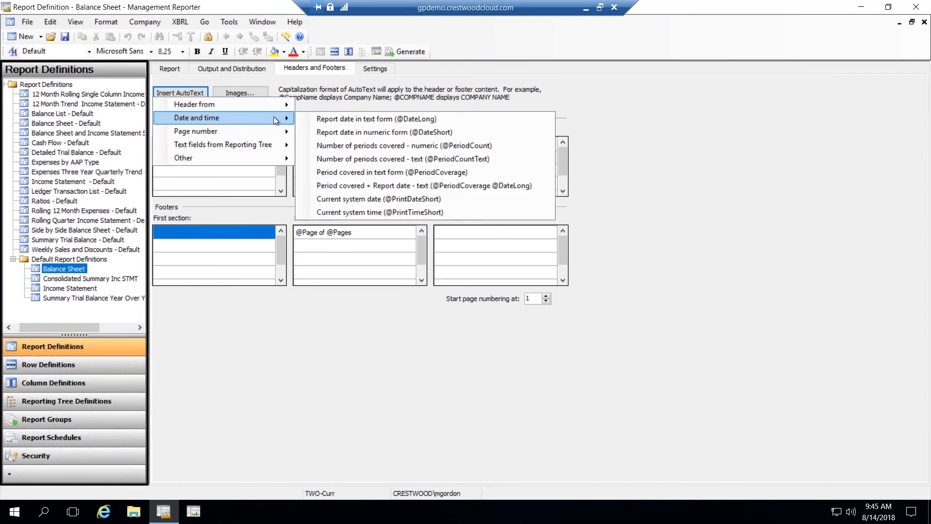
pyautogui.click(379, 201)
pyautogui.click(240, 245)
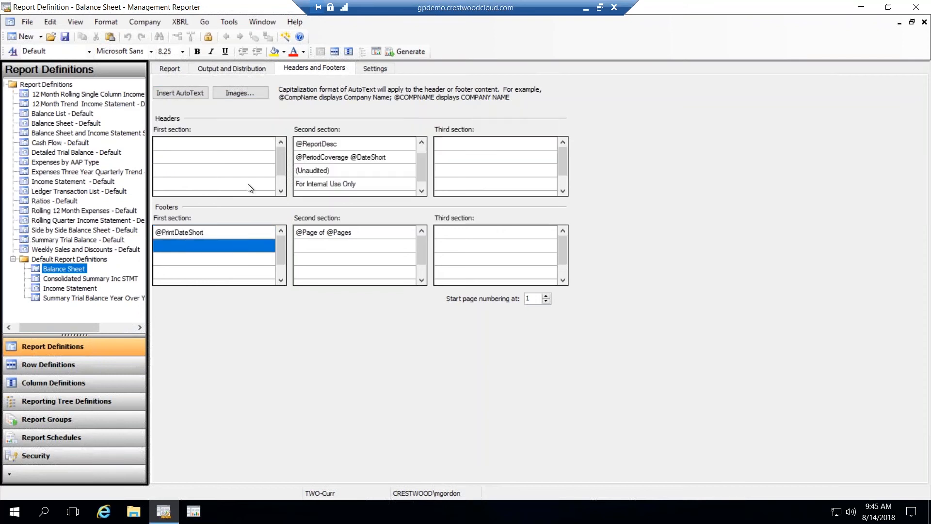
pyautogui.click(196, 94)
pyautogui.moveTo(255, 116)
pyautogui.click(355, 212)
pyautogui.click(353, 251)
# Step: Generate the Balance Sheet report, check its headers and footers in the viewer, and close the viewer
pyautogui.click(181, 68)
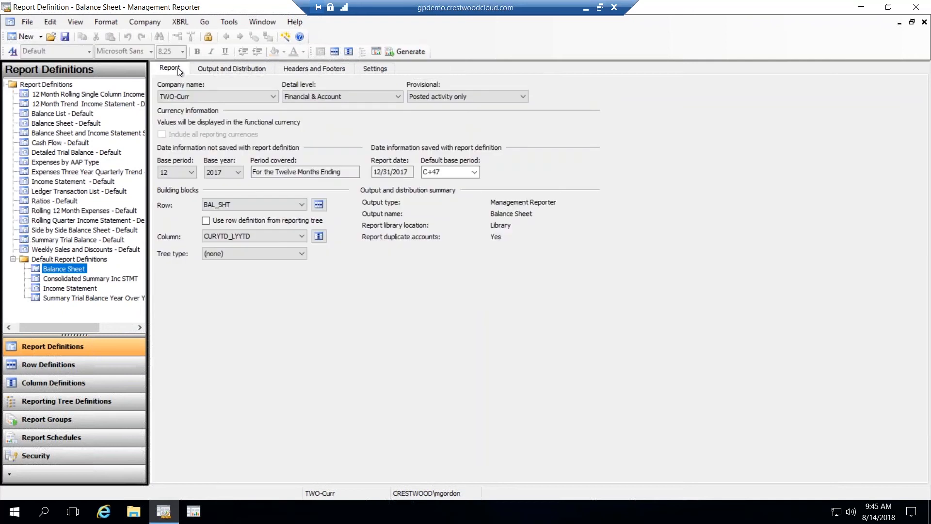
pyautogui.click(406, 51)
pyautogui.click(602, 155)
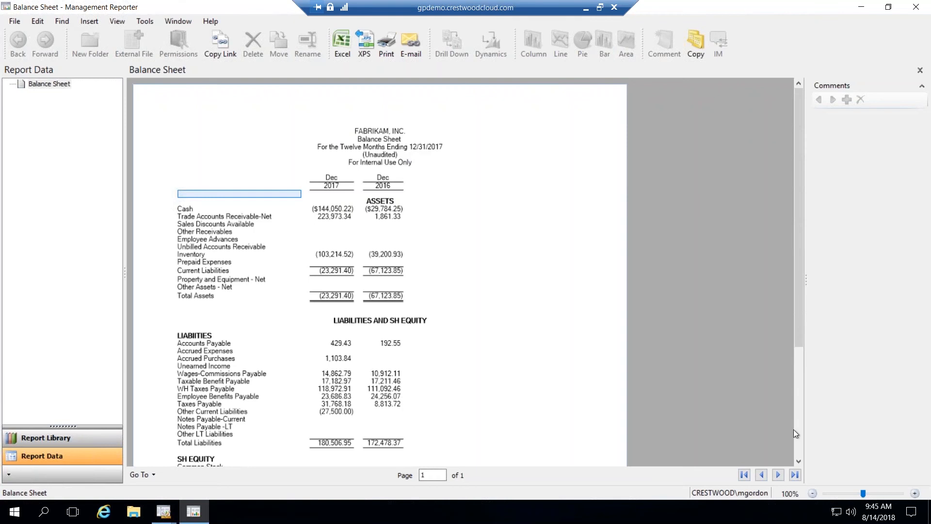
pyautogui.click(799, 442)
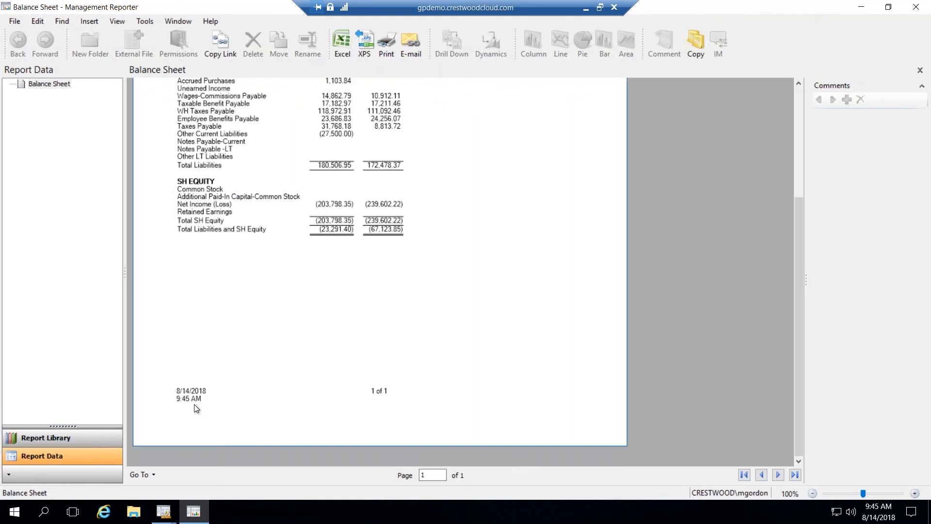
pyautogui.click(915, 7)
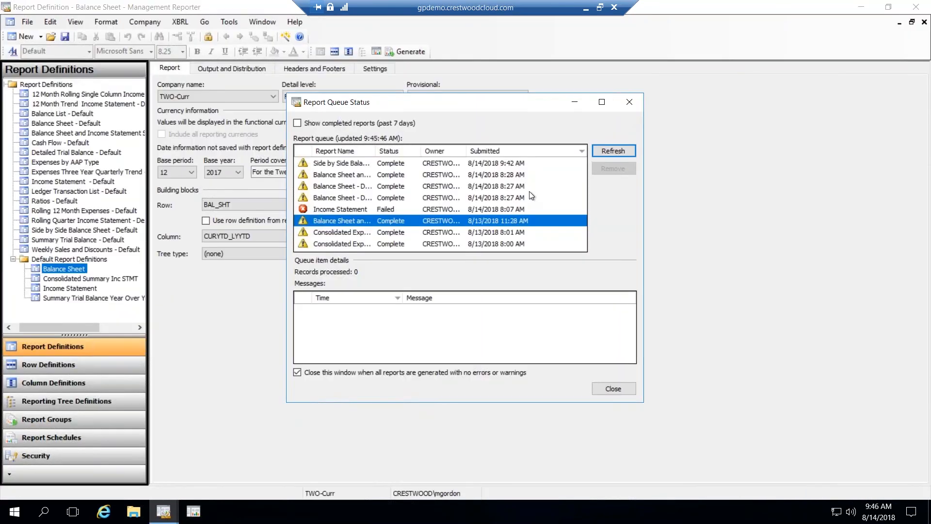
# Step: Review the queue messages for the failed Income Statement and the 8:28 AM Balance Sheet report, then close the report queue
pyautogui.click(496, 210)
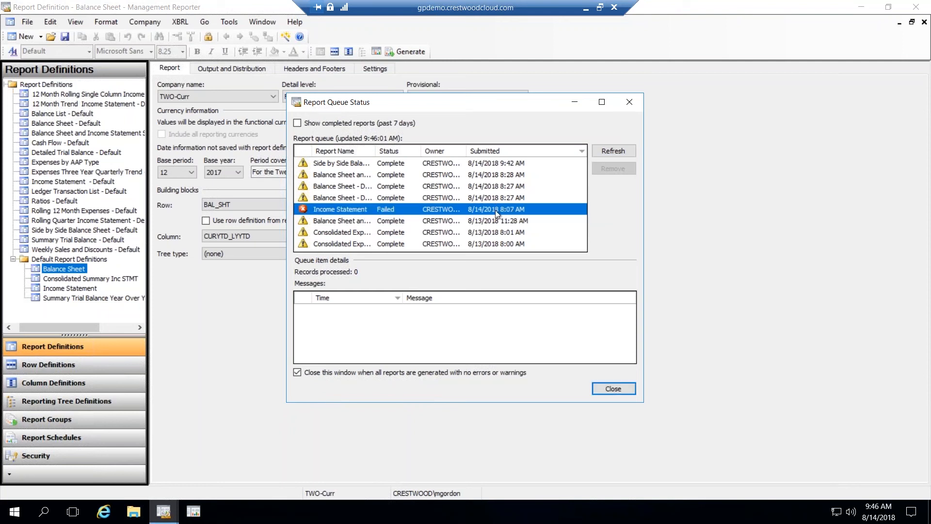
pyautogui.click(519, 329)
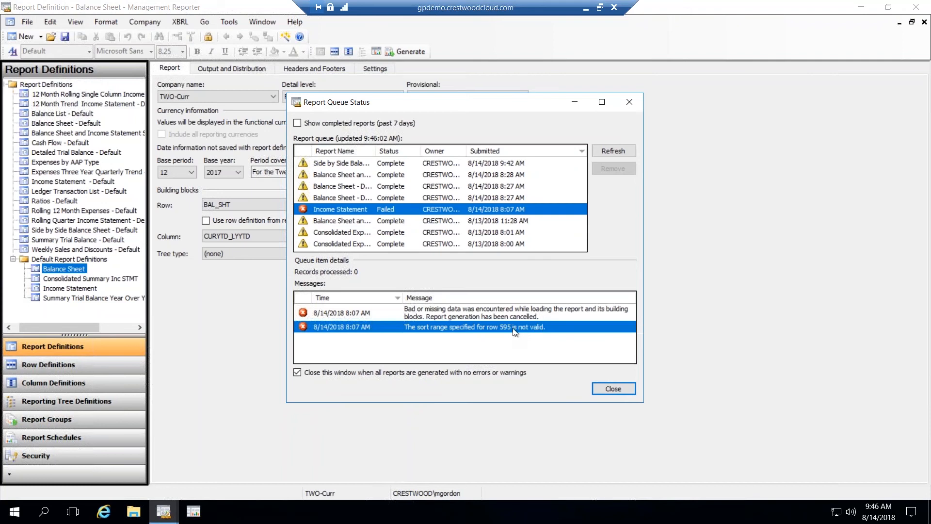
pyautogui.click(518, 315)
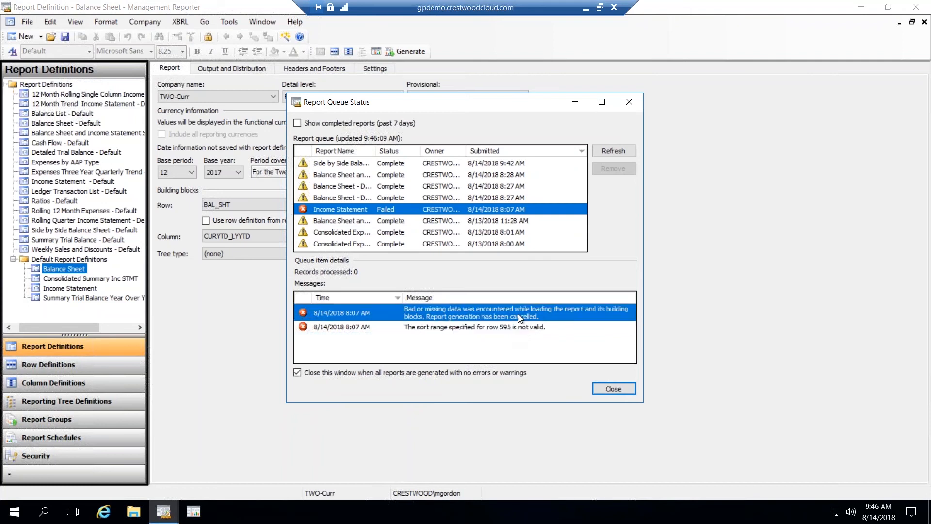
pyautogui.click(462, 176)
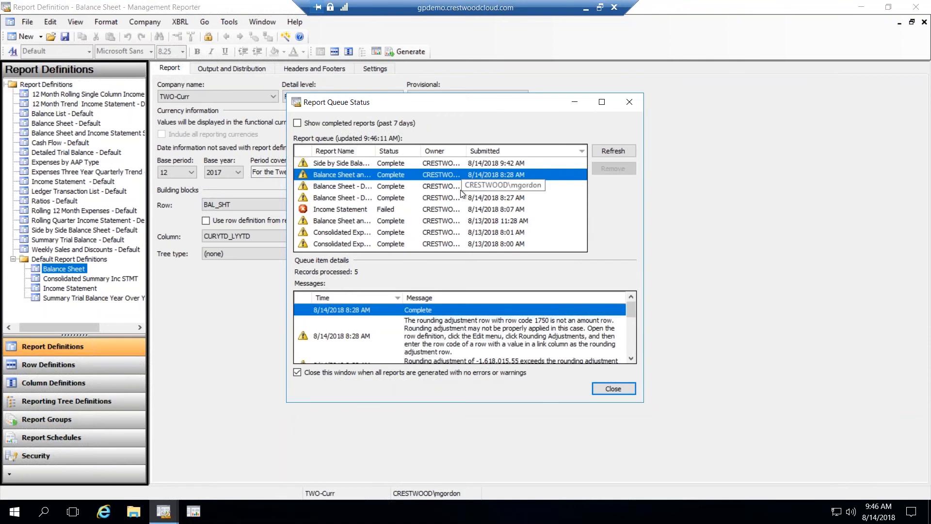
pyautogui.click(484, 336)
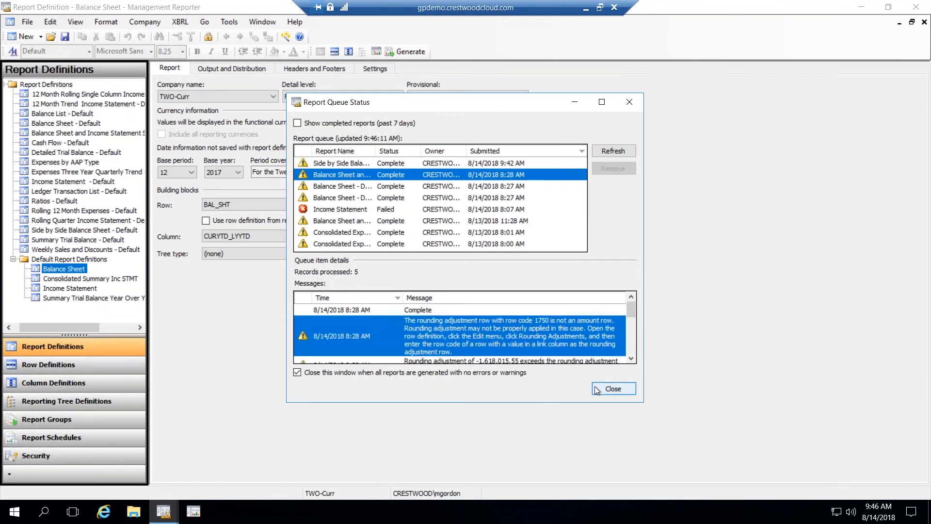
pyautogui.click(613, 389)
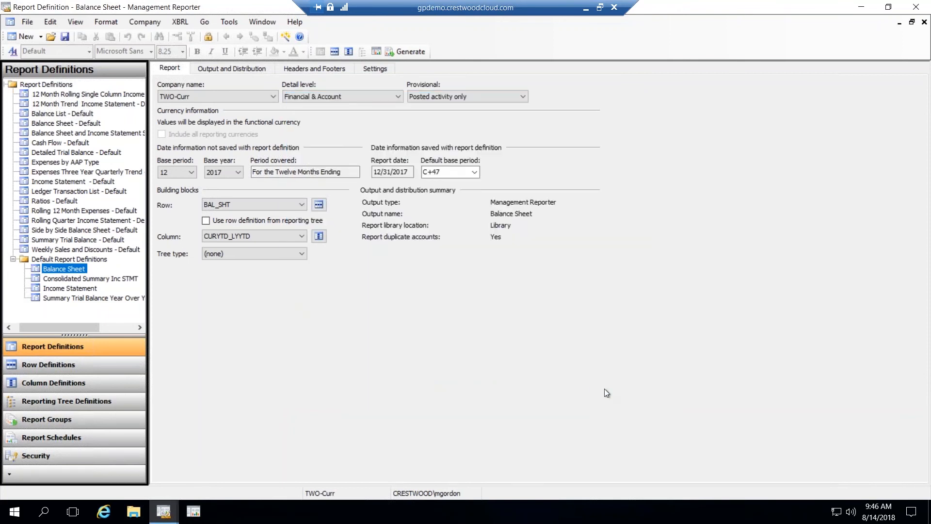
# Step: View the Rounding Adjustments of the BAL_SHT row definition without changing them, then close the row definition
pyautogui.click(318, 204)
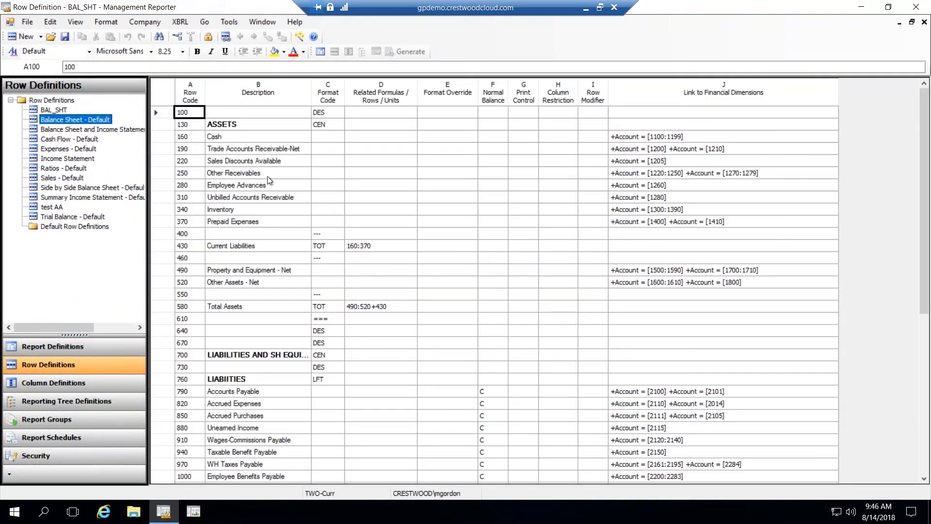
pyautogui.click(51, 22)
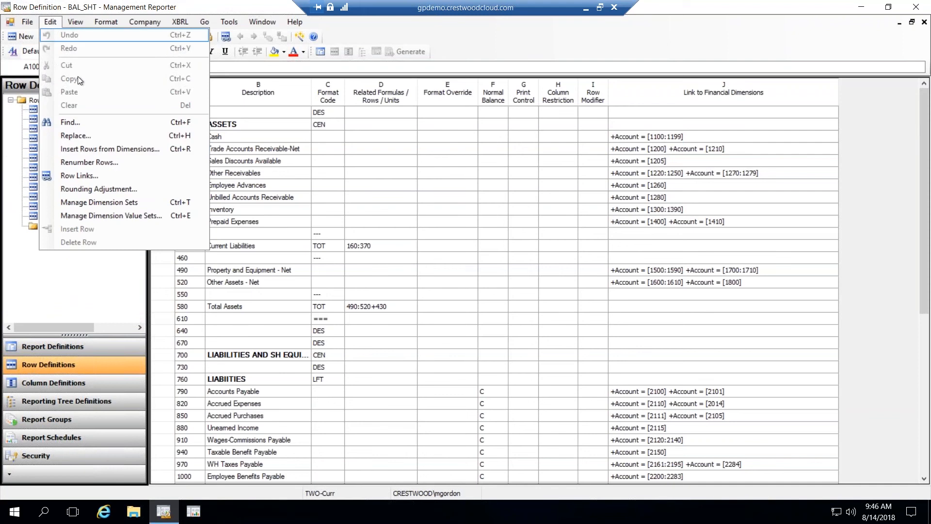
pyautogui.click(117, 190)
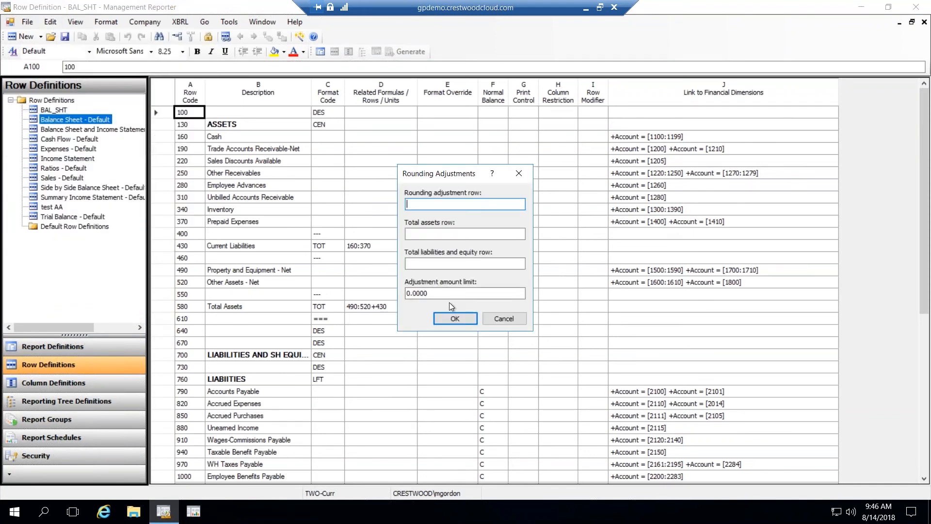
pyautogui.click(494, 319)
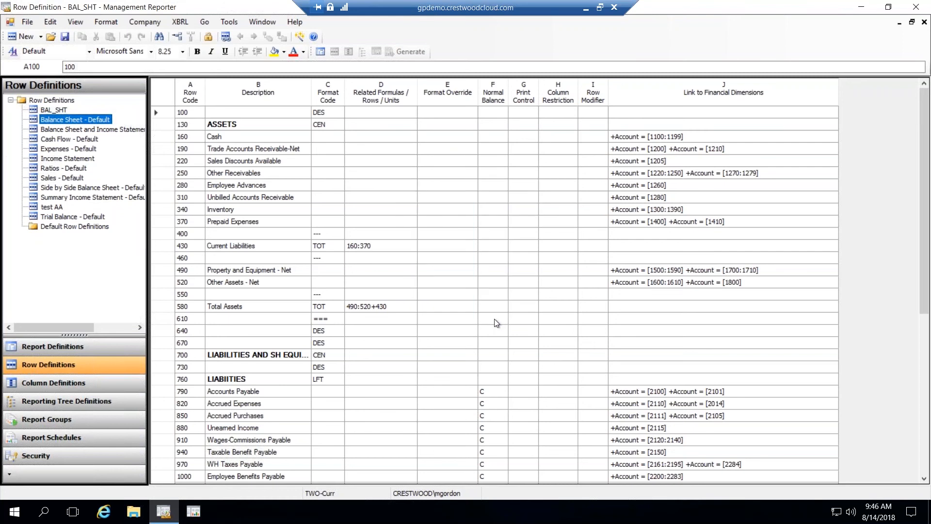
pyautogui.click(924, 22)
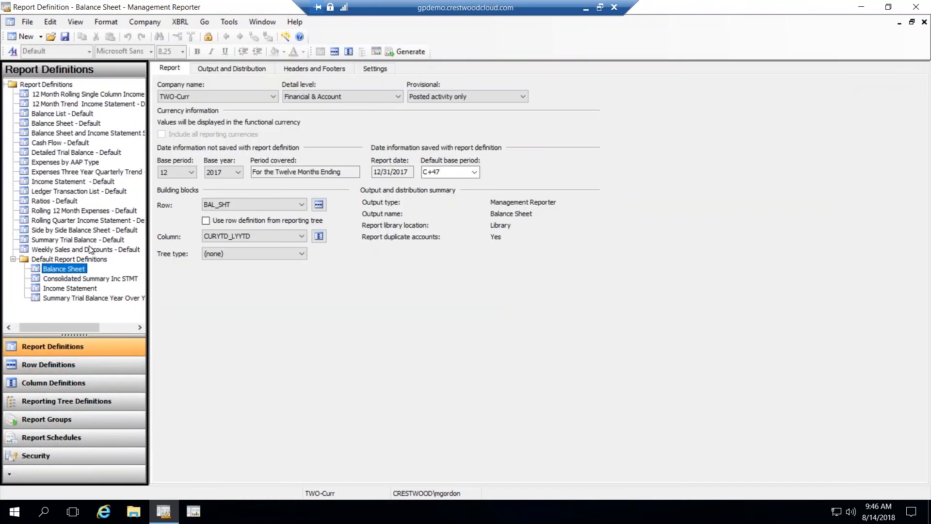
# Step: Open the Balance Sheet - Default report definition and review its row definition's Rounding Adjustments, then close the row definition
pyautogui.doubleClick(75, 123)
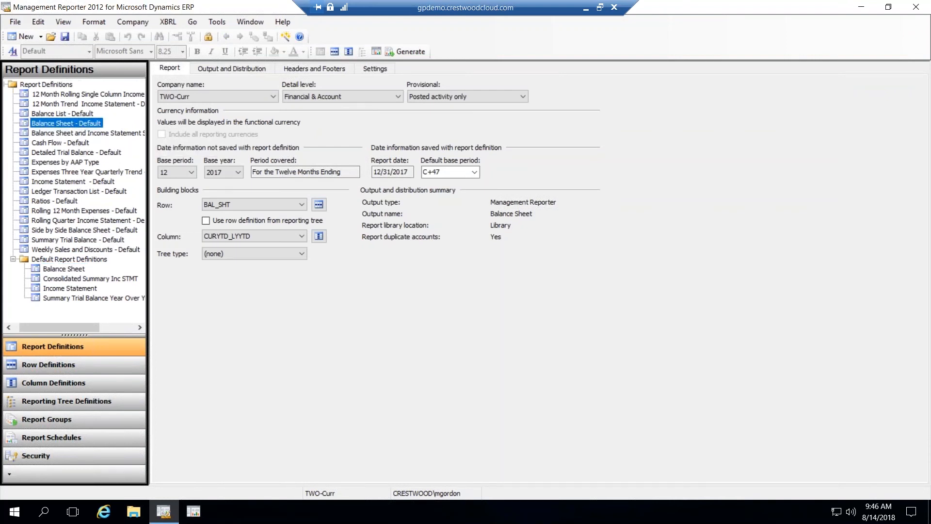
pyautogui.click(319, 204)
pyautogui.click(50, 21)
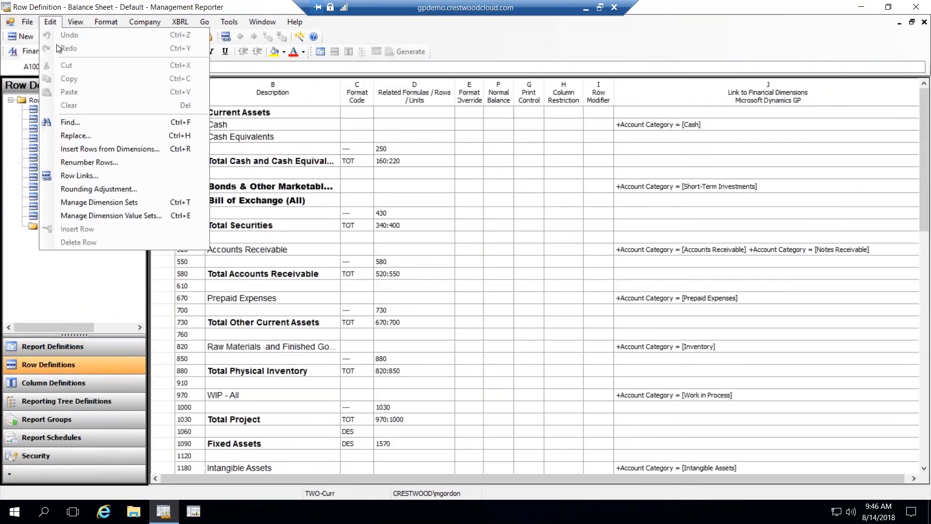
pyautogui.click(88, 193)
pyautogui.click(443, 204)
pyautogui.click(438, 297)
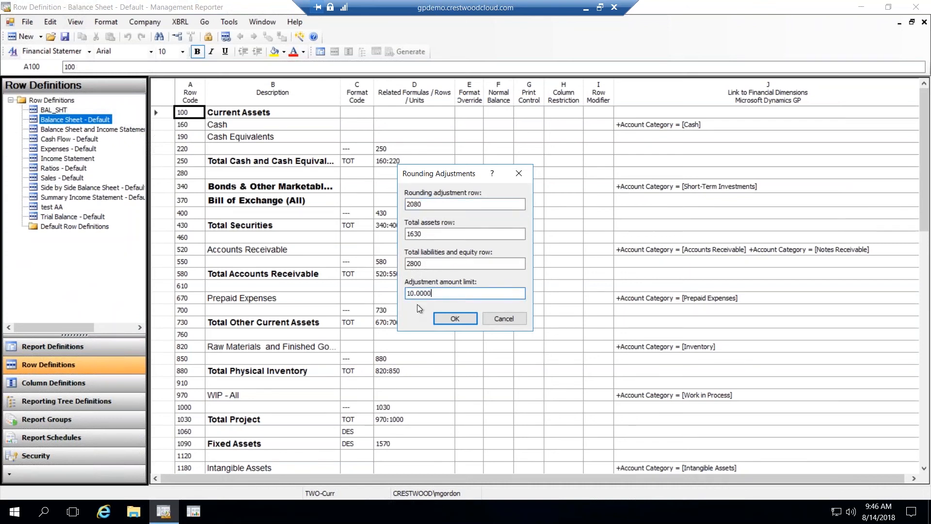
pyautogui.click(457, 319)
pyautogui.click(925, 22)
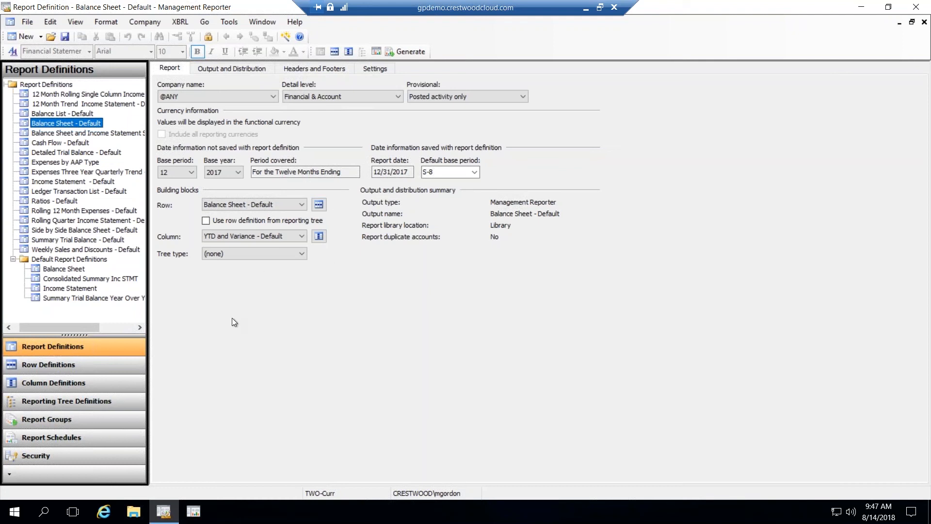
# Step: Show the report groups and close the Balance Sheet - Default report definition
pyautogui.click(77, 421)
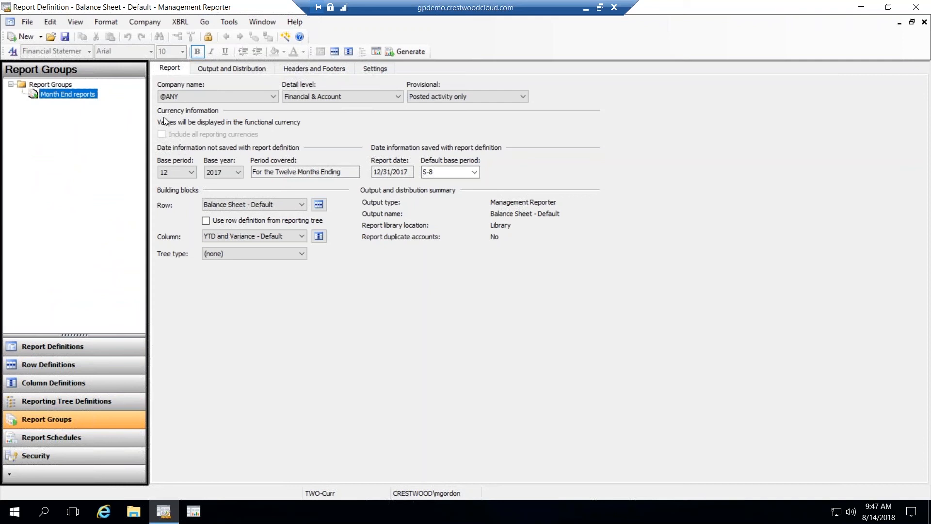
pyautogui.click(924, 22)
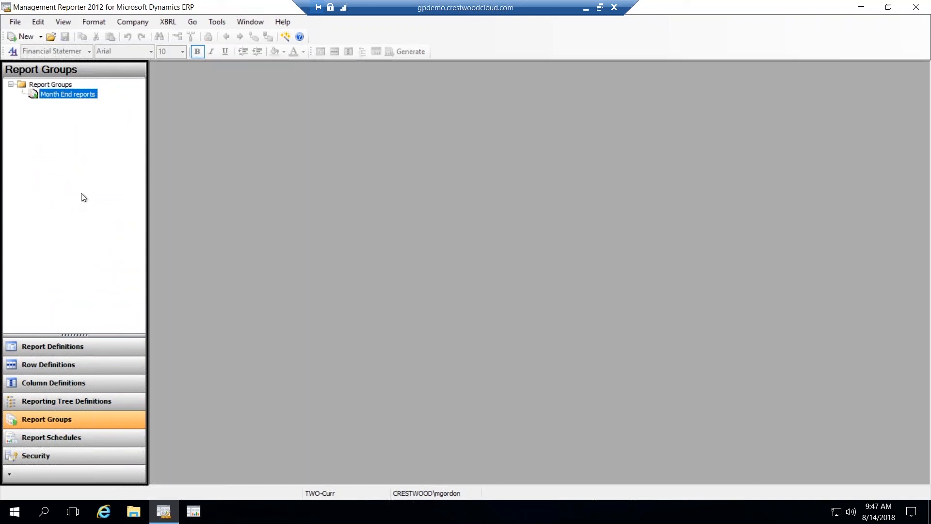
# Step: Generate the Month End reports group and refresh the report queue until the reports are processed
pyautogui.doubleClick(84, 98)
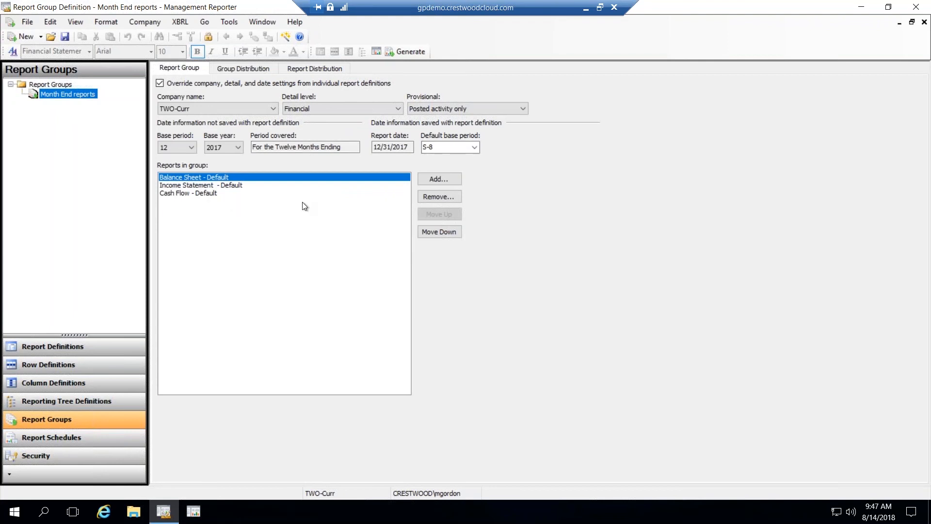
pyautogui.click(395, 51)
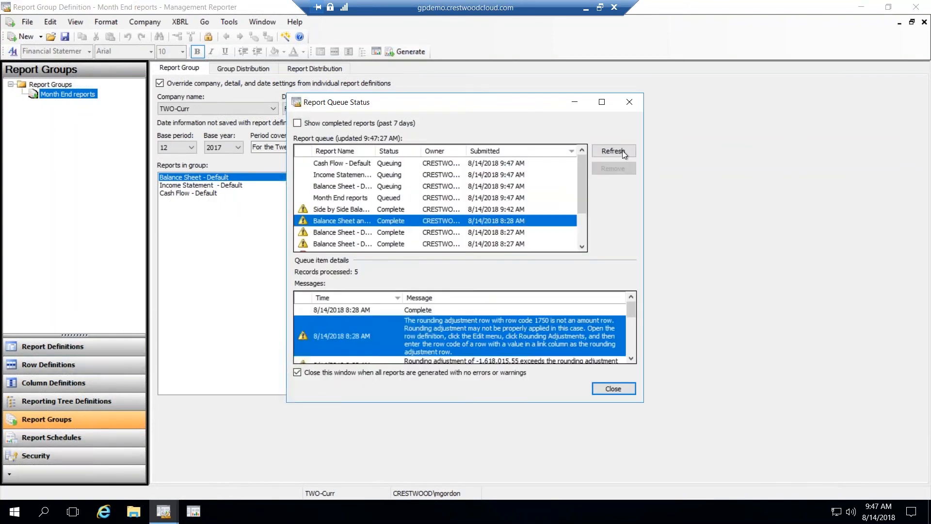
pyautogui.click(614, 150)
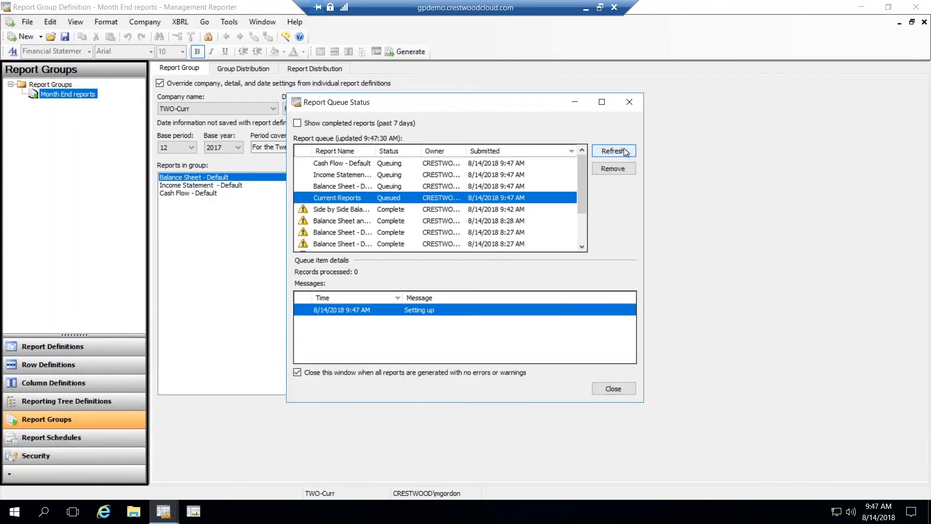
pyautogui.click(625, 152)
pyautogui.click(625, 151)
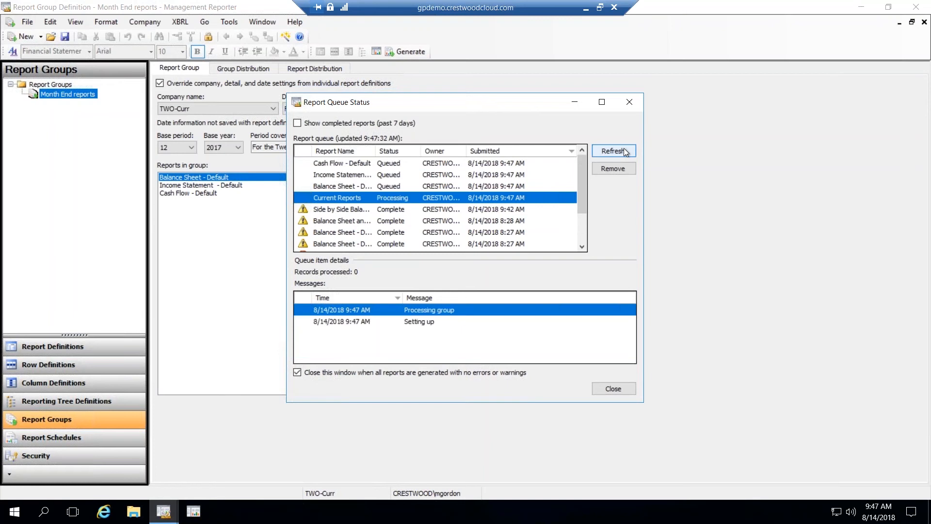
pyautogui.click(625, 152)
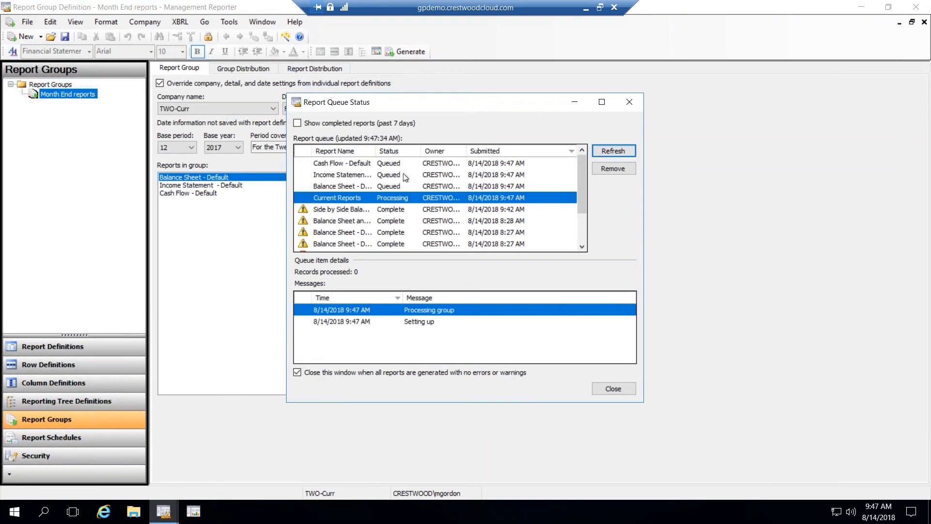
pyautogui.click(623, 152)
pyautogui.click(622, 152)
pyautogui.click(622, 151)
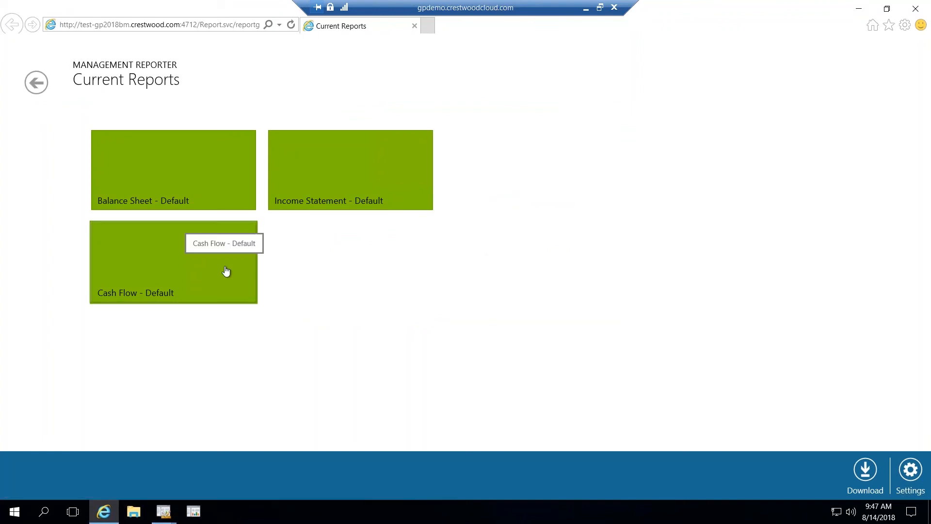
# Step: View the generated Income Statement, Cash Flow and Balance Sheet reports, ending on the Income Statement
pyautogui.click(328, 181)
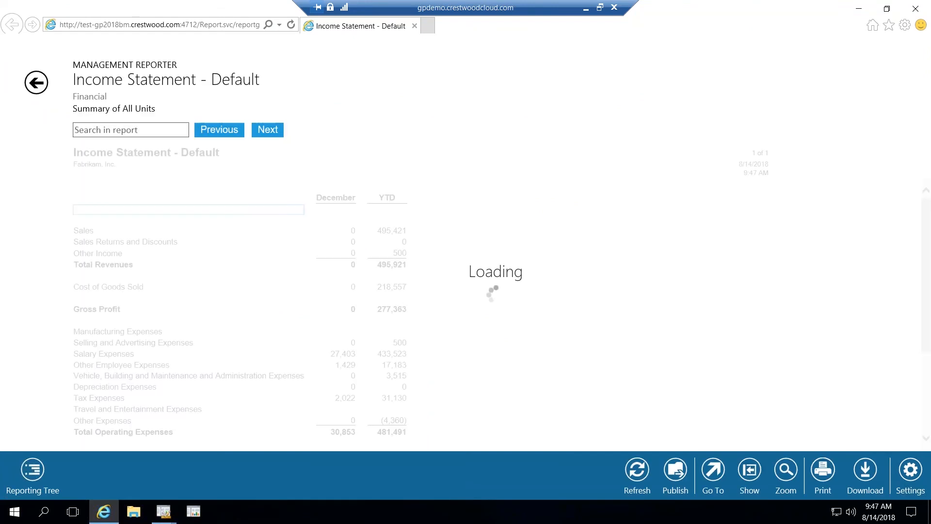
pyautogui.click(38, 84)
pyautogui.click(177, 257)
pyautogui.click(43, 86)
pyautogui.click(152, 152)
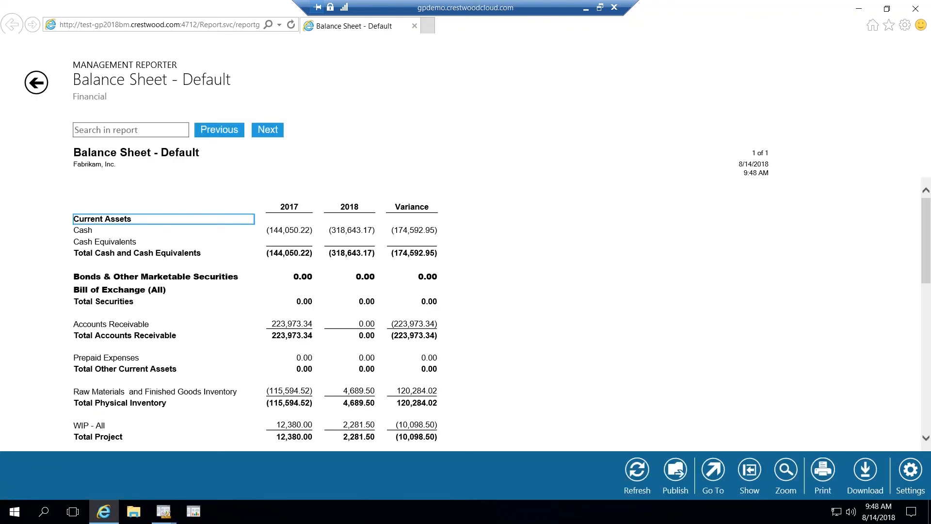
pyautogui.click(36, 83)
pyautogui.click(323, 169)
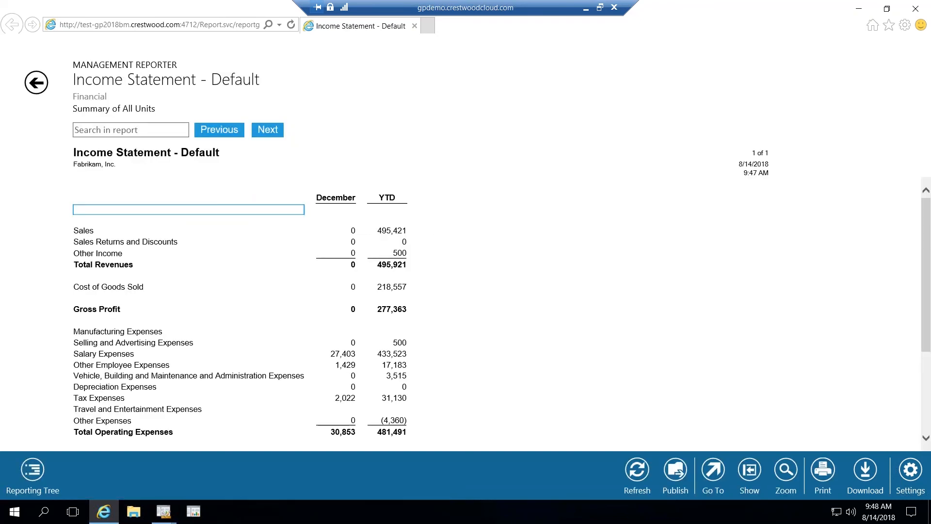
# Step: Review the reporting tree units available for the Income Statement, then dismiss the list without switching units
pyautogui.click(31, 471)
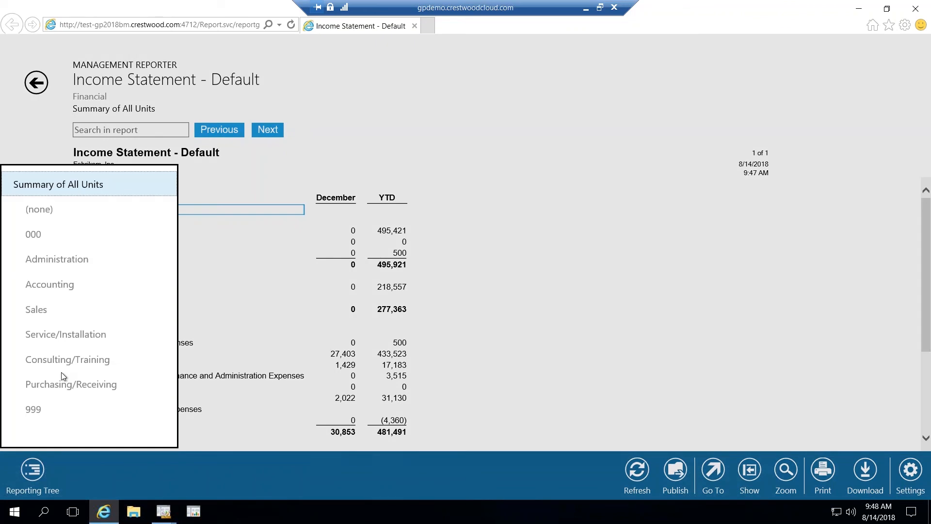
pyautogui.doubleClick(70, 334)
pyautogui.doubleClick(55, 337)
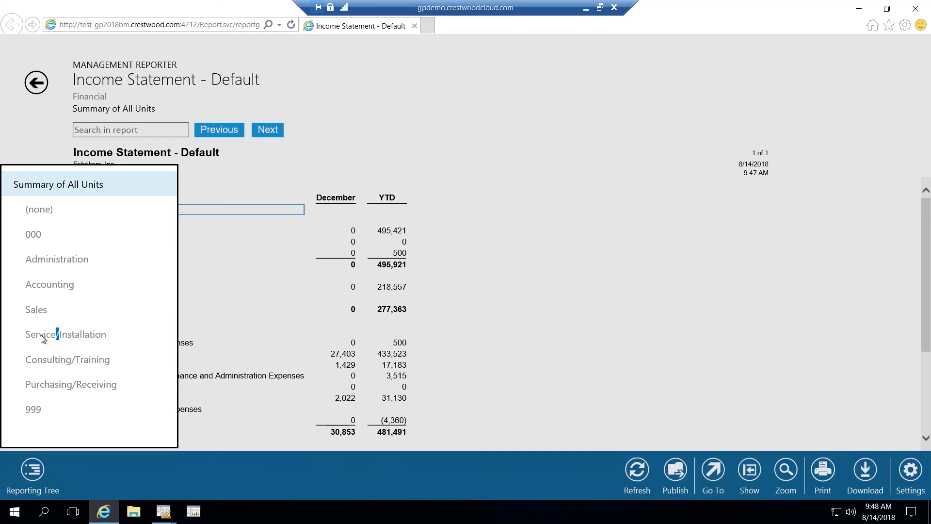
pyautogui.doubleClick(48, 260)
pyautogui.click(47, 209)
pyautogui.click(132, 510)
pyautogui.click(796, 82)
pyautogui.click(135, 186)
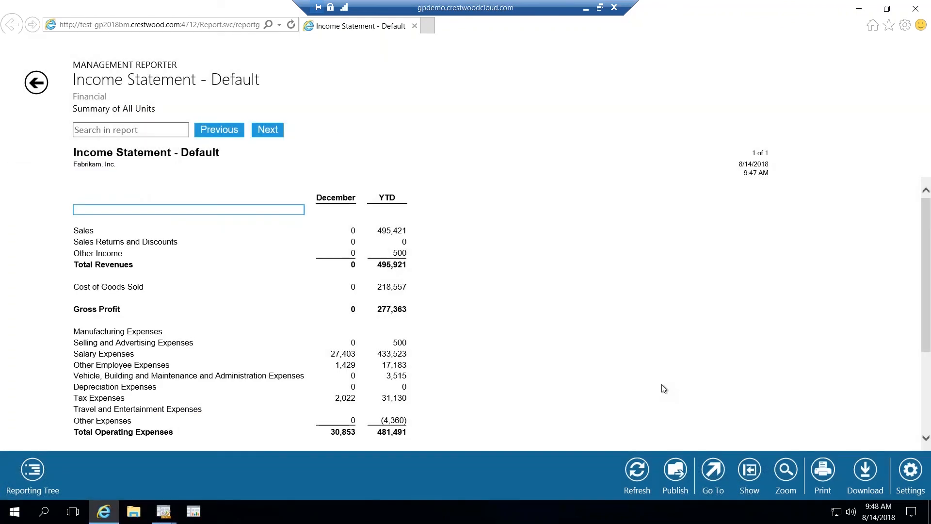
# Step: Jump to the Net Income row and to the Gross Profit row in the Income Statement
pyautogui.click(720, 476)
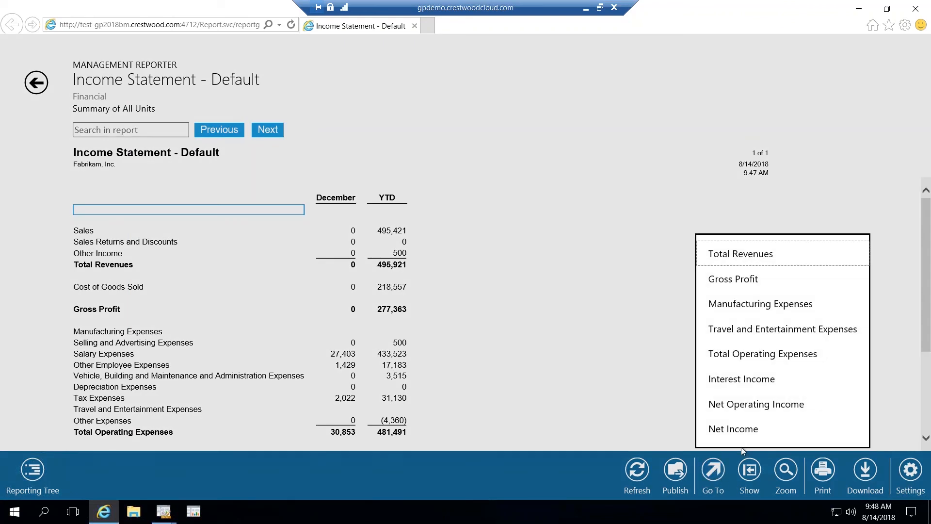
pyautogui.click(751, 430)
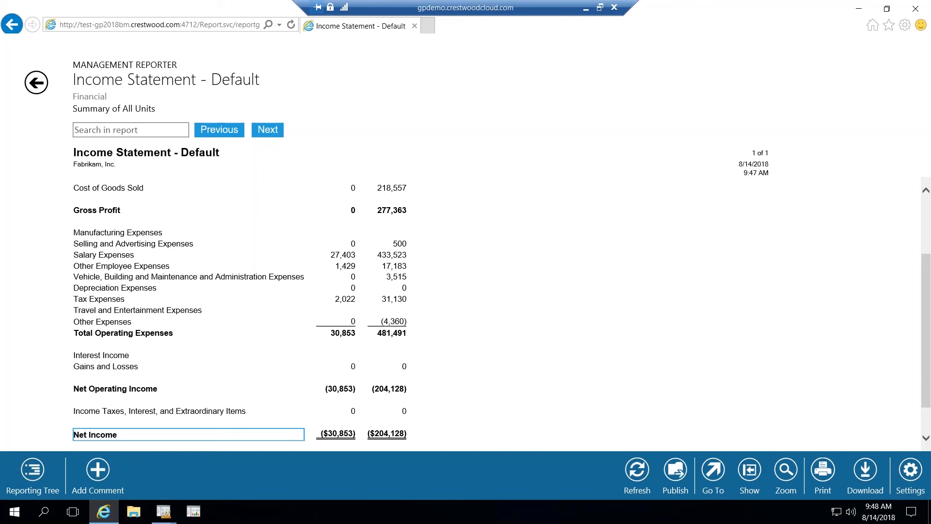
pyautogui.click(712, 474)
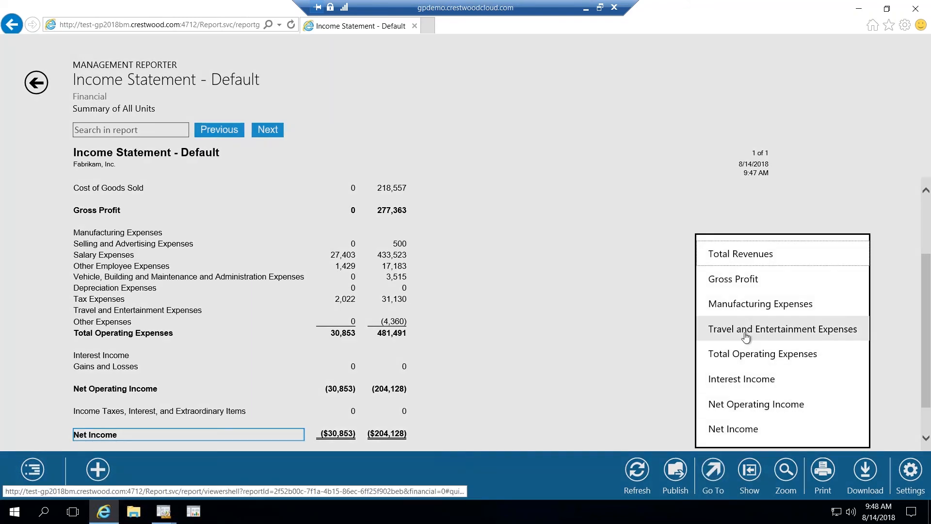
pyautogui.click(747, 284)
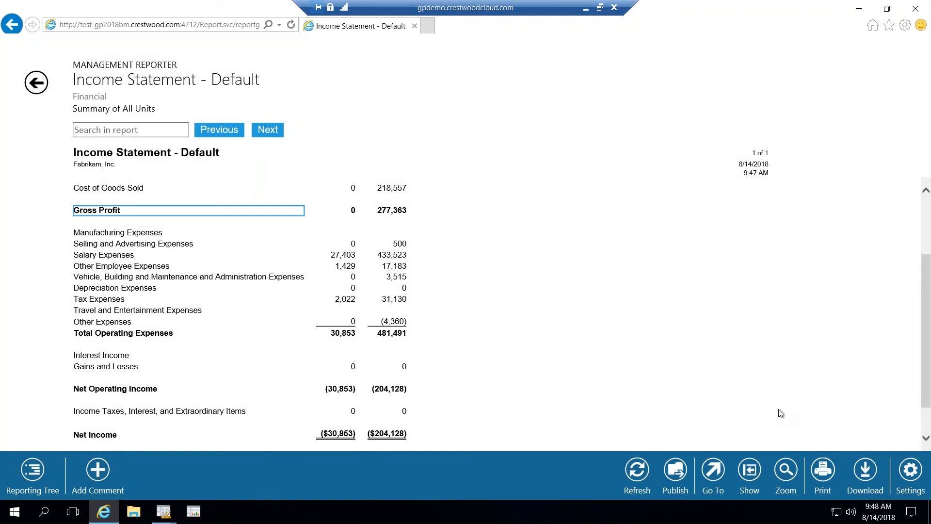
# Step: Review the Income Statement's download formats without downloading, and close the web report viewer
pyautogui.click(867, 470)
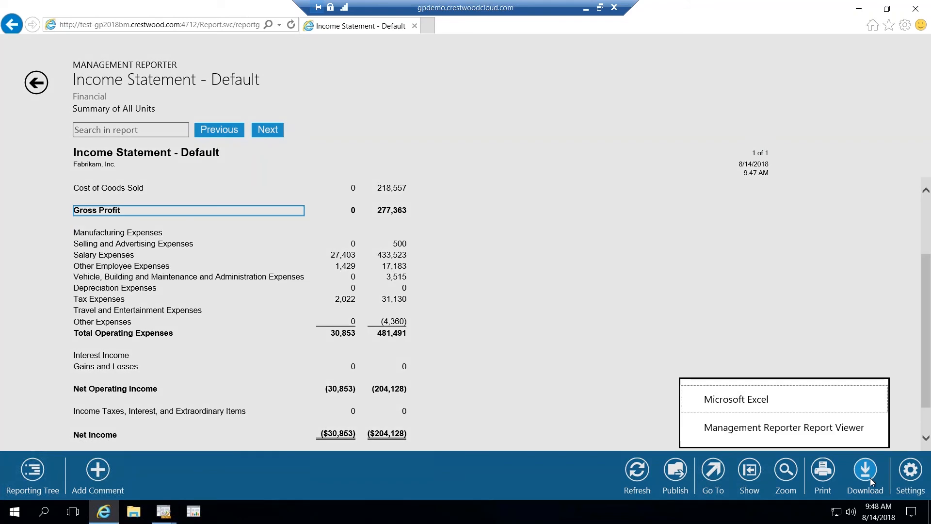
pyautogui.click(870, 478)
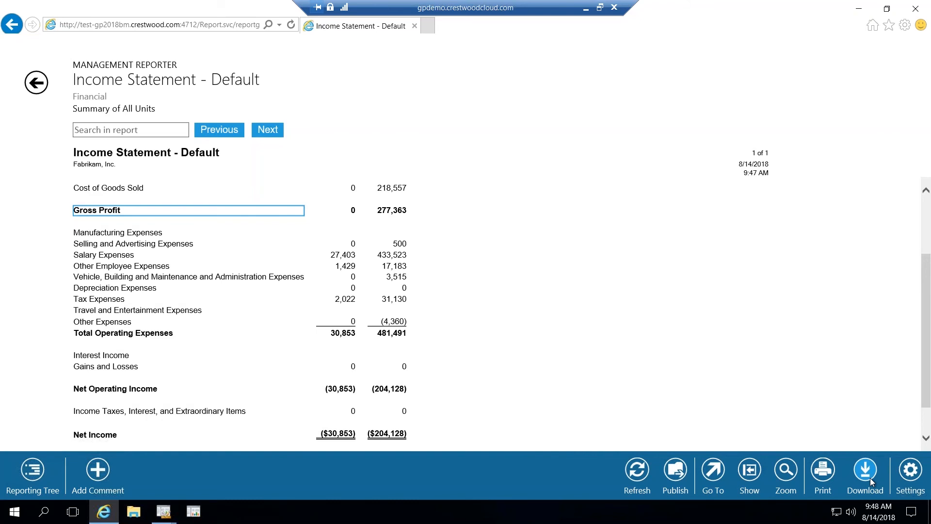
pyautogui.click(909, 10)
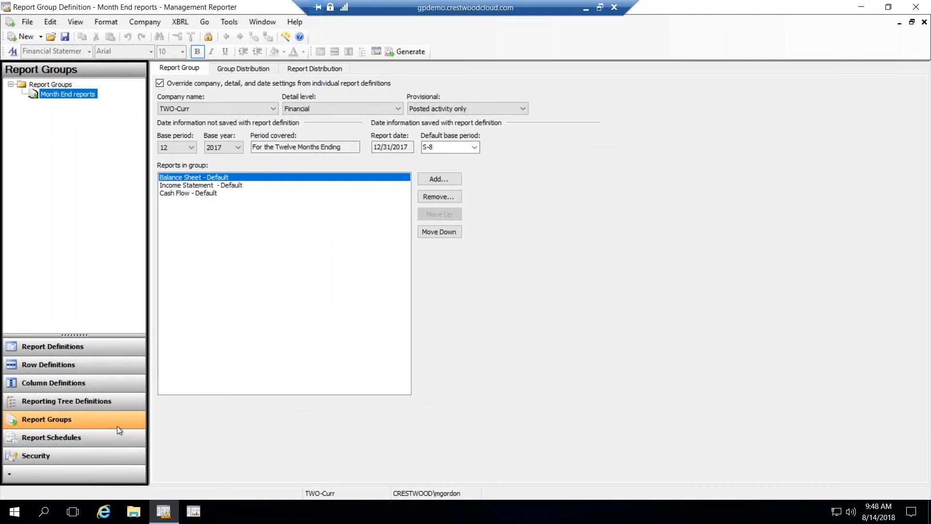
# Step: Open New Report Schedule and review the individual reports available for scheduling, returning its type to Report group
pyautogui.click(71, 439)
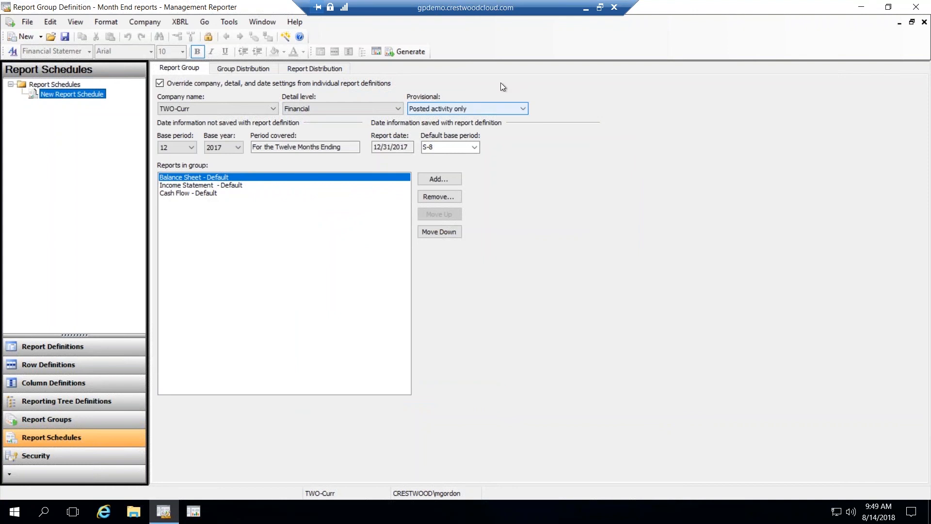
pyautogui.click(81, 97)
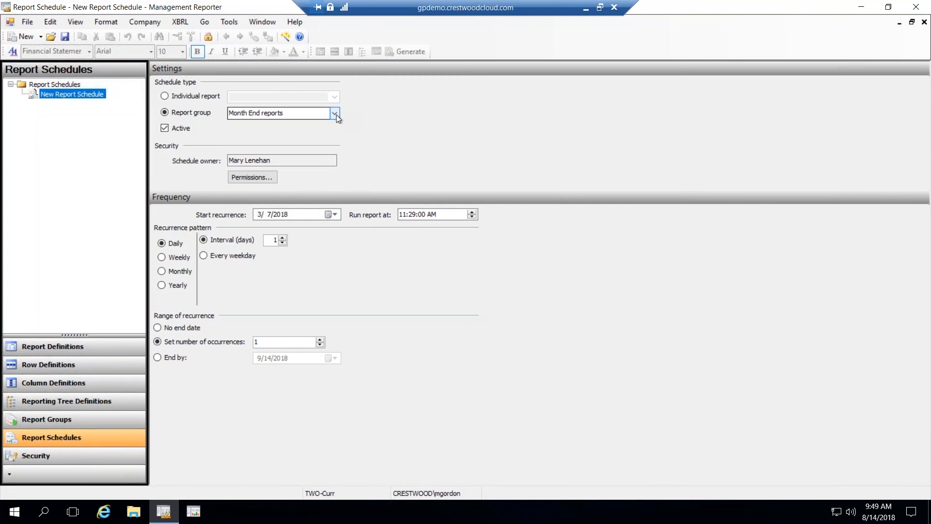
pyautogui.click(166, 95)
pyautogui.click(334, 96)
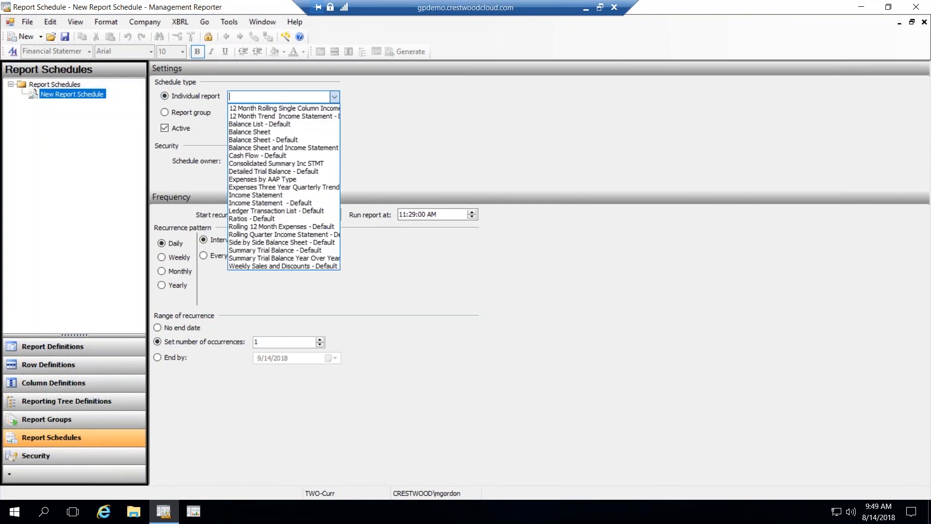
pyautogui.click(334, 97)
pyautogui.click(171, 114)
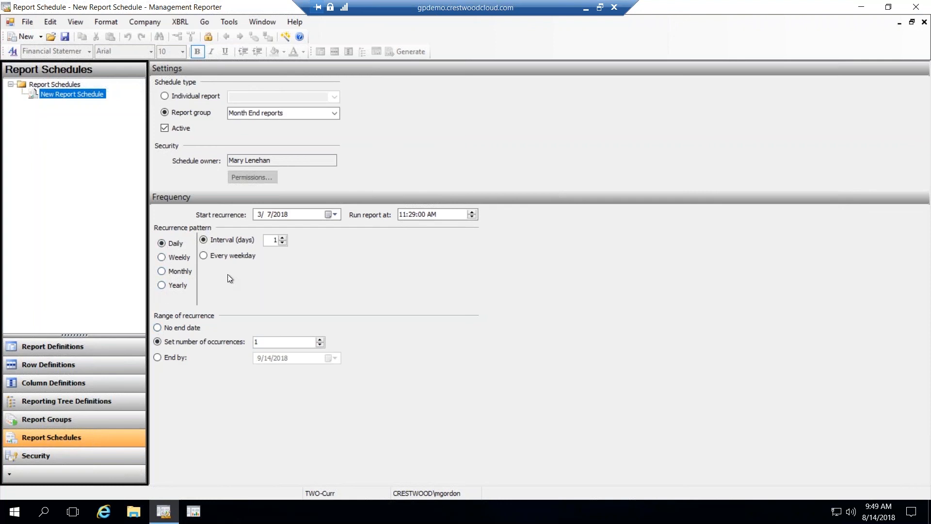
# Step: Try the Every weekday recurrence, return to Interval (days), and close the schedule without saving, along with the Month End reports group
pyautogui.click(206, 257)
pyautogui.click(204, 240)
pyautogui.click(925, 22)
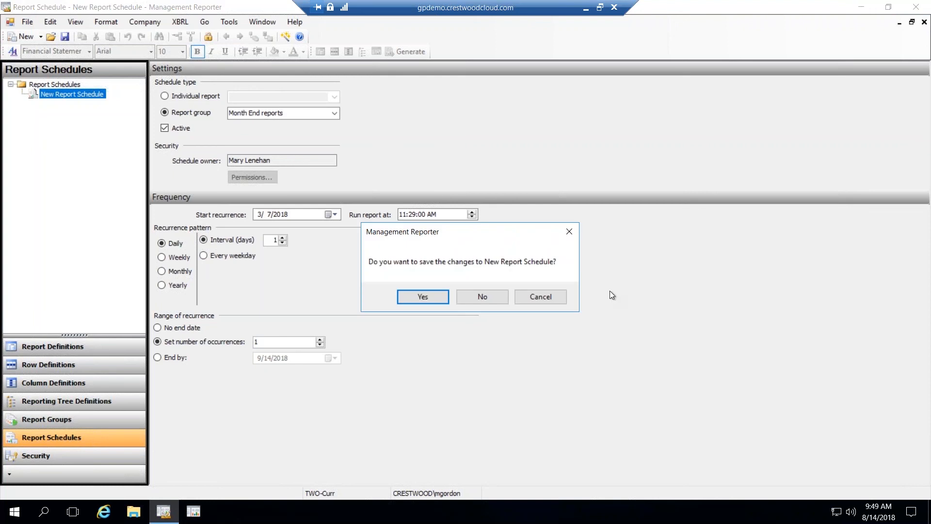
pyautogui.click(462, 296)
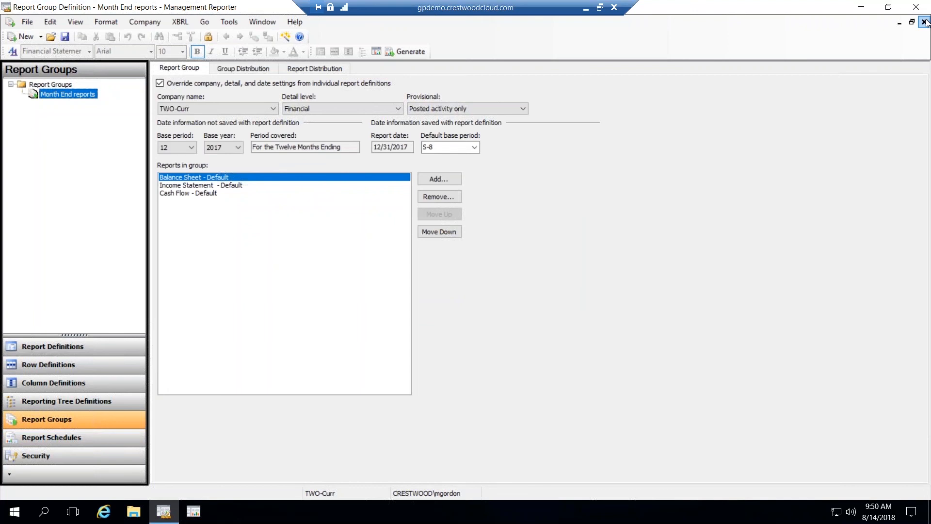
pyautogui.click(924, 22)
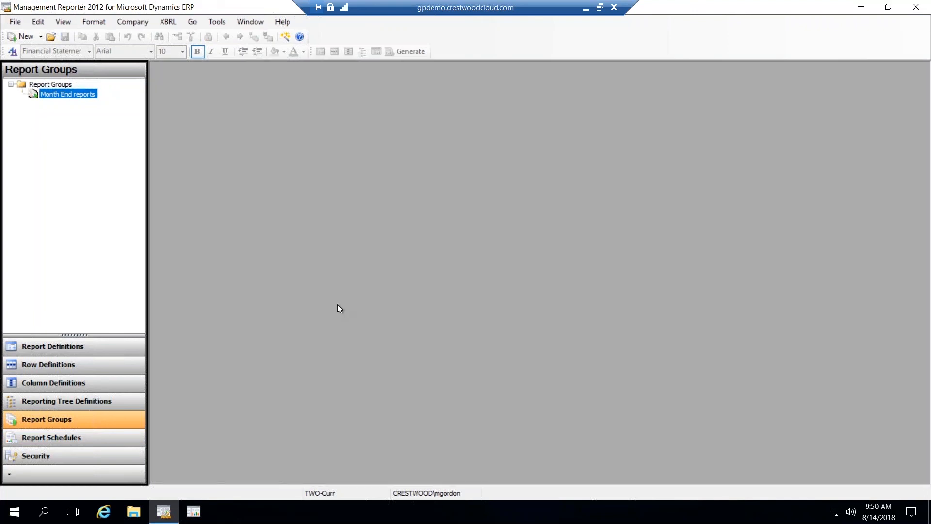
# Step: Open the Balance Sheet report definition from Default Report Definitions and set its detail level to Financial
pyautogui.click(85, 357)
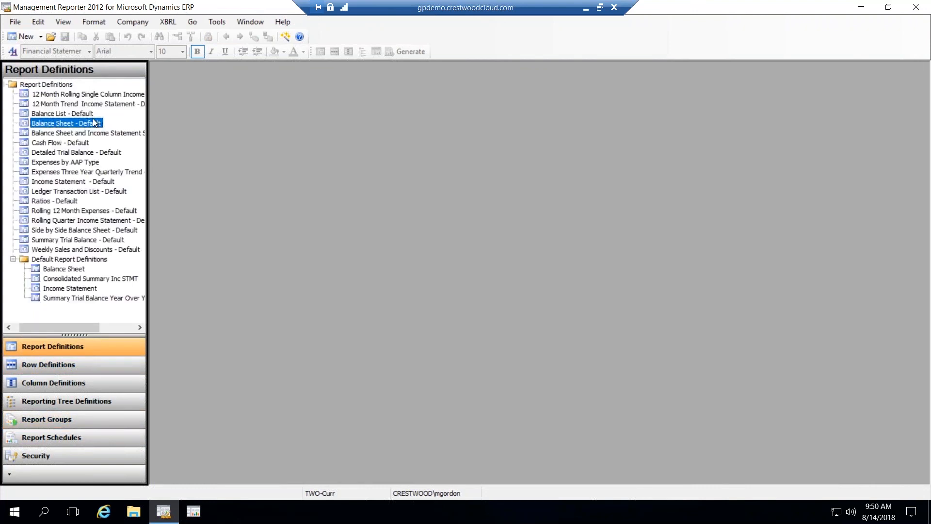
pyautogui.click(72, 269)
pyautogui.doubleClick(72, 269)
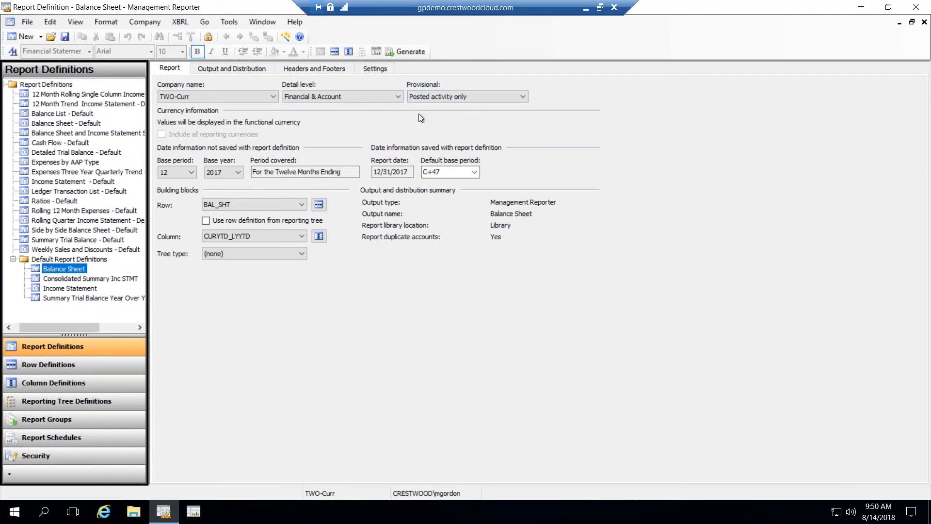
pyautogui.click(398, 96)
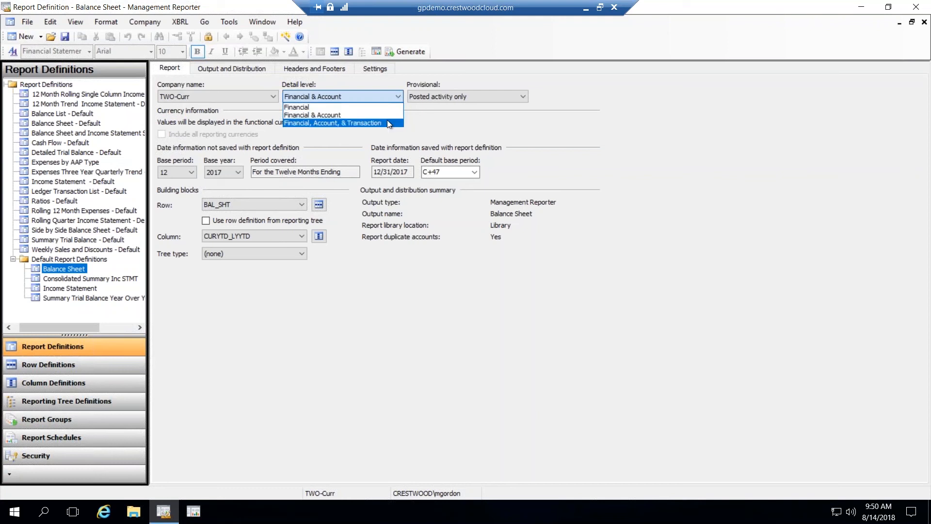
pyautogui.click(381, 107)
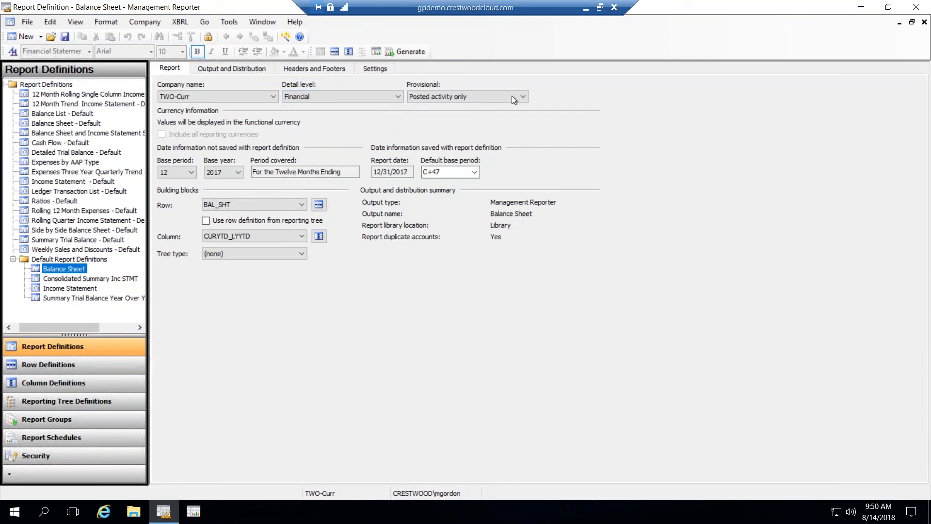
# Step: Try Unposted activity only and Posted and unposted activity as the Balance Sheet's provisional setting, returning it to Posted activity only
pyautogui.click(526, 95)
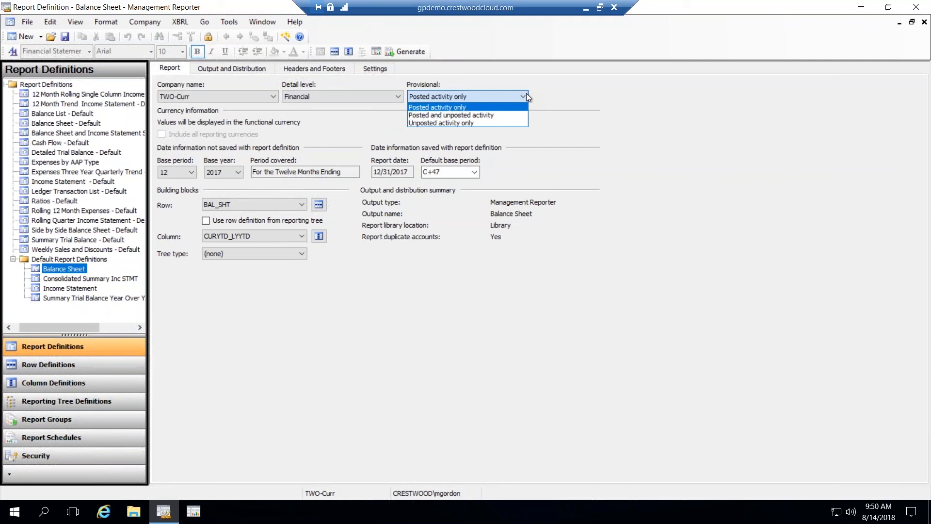
pyautogui.click(493, 91)
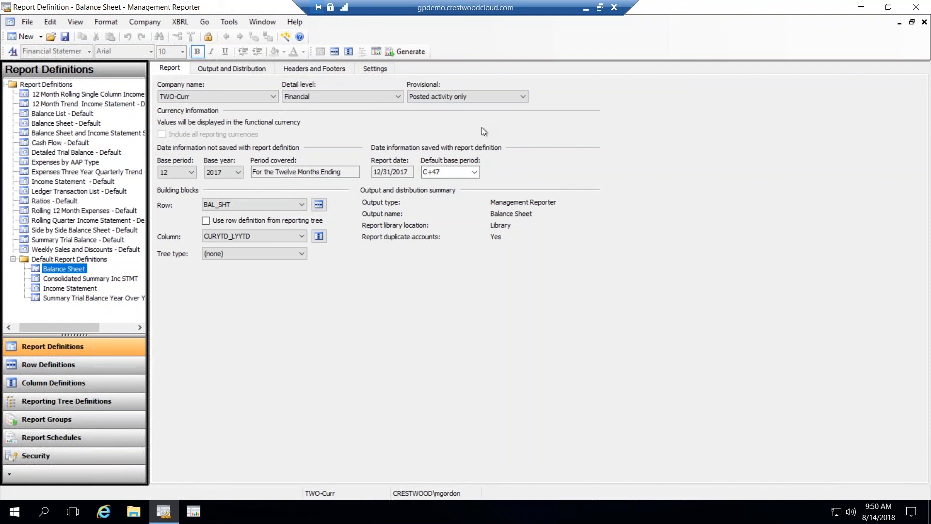
pyautogui.click(496, 98)
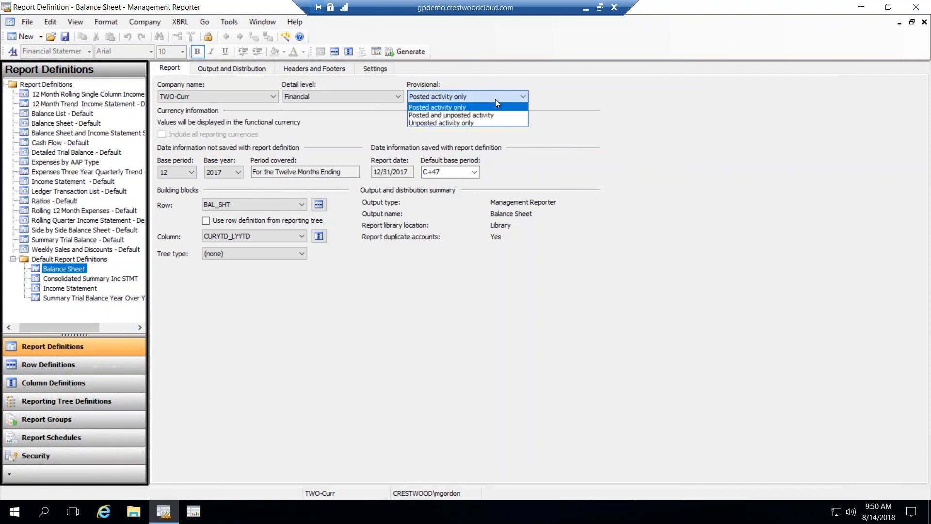
pyautogui.click(489, 123)
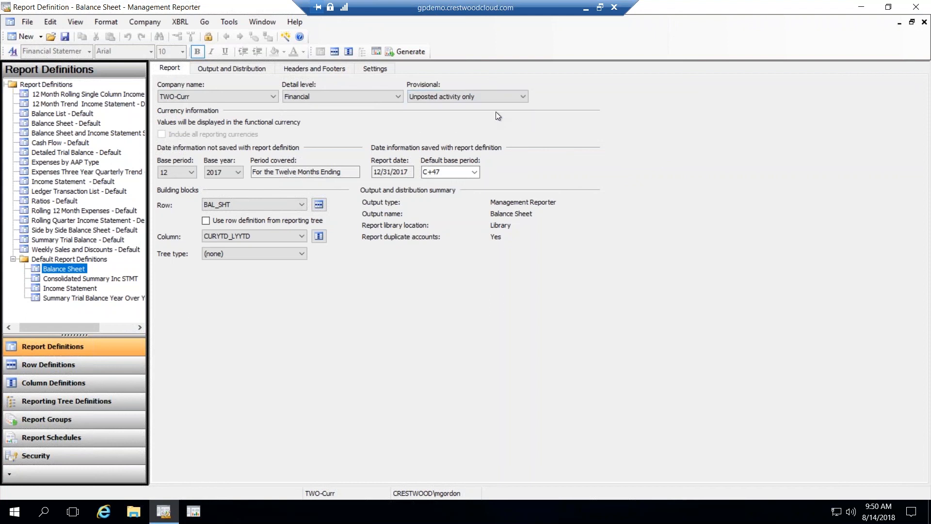
pyautogui.click(501, 96)
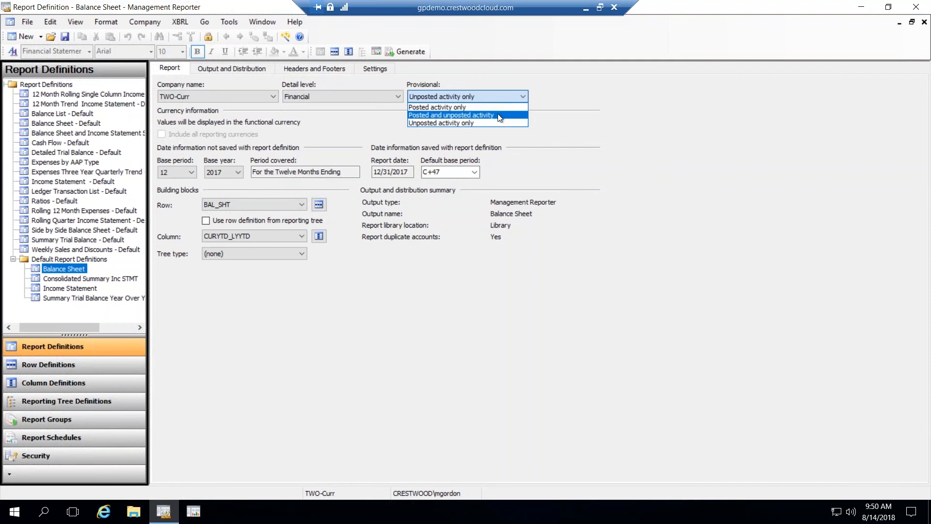
pyautogui.click(498, 116)
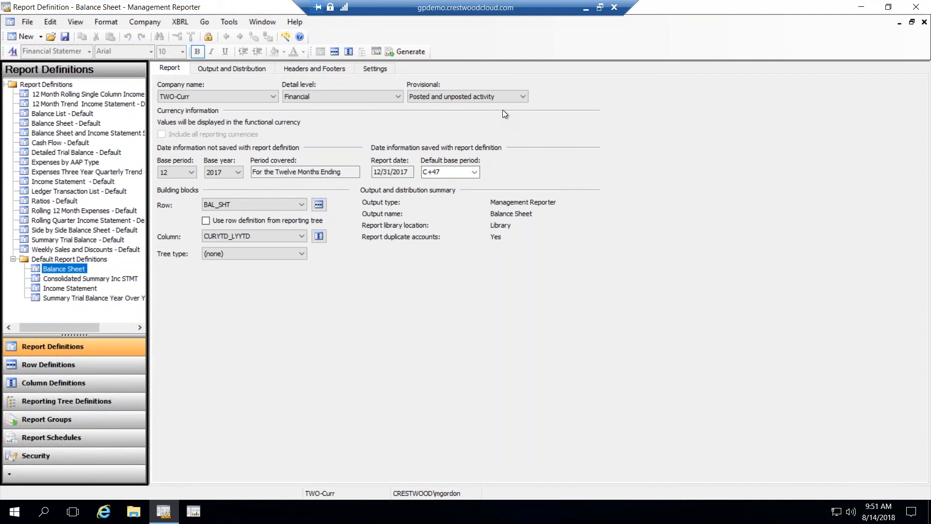
pyautogui.click(516, 96)
pyautogui.click(504, 108)
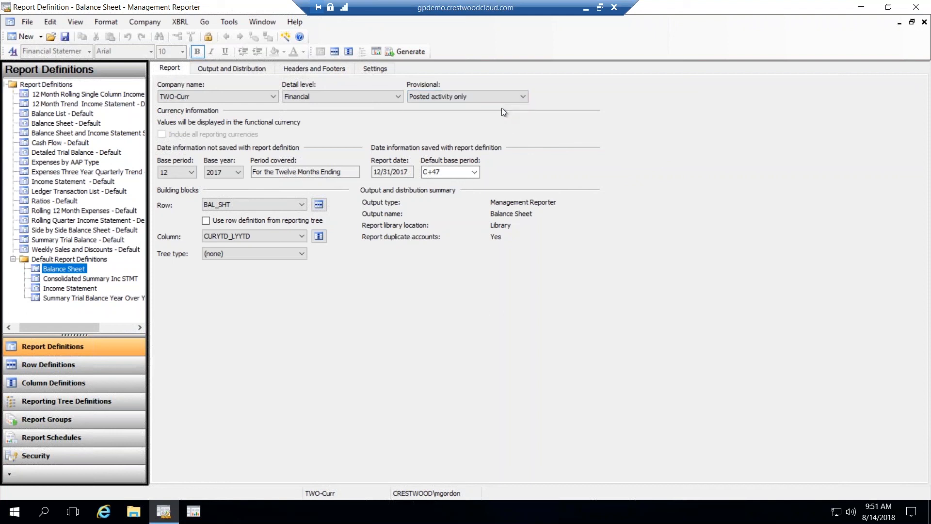
# Step: Review the Balance Sheet's report settings and its other page setup options, cancelling without changes
pyautogui.click(382, 71)
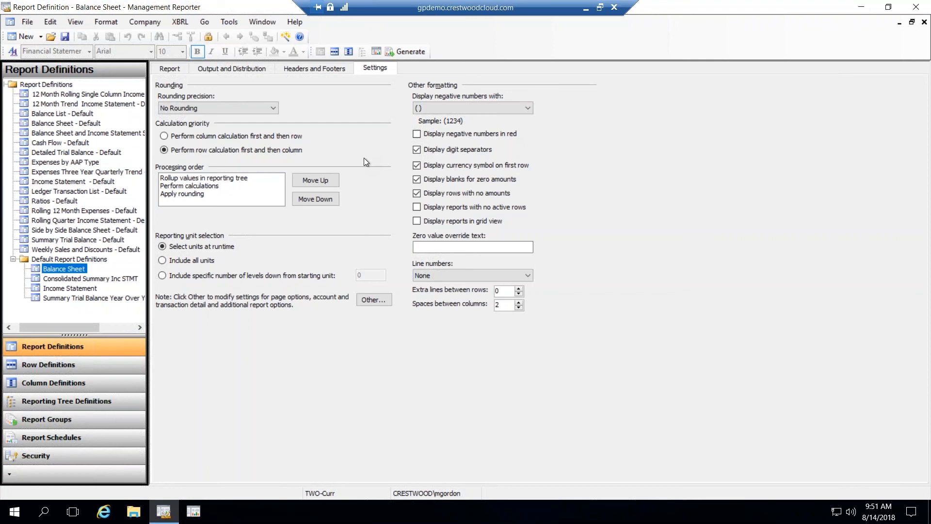
pyautogui.click(372, 302)
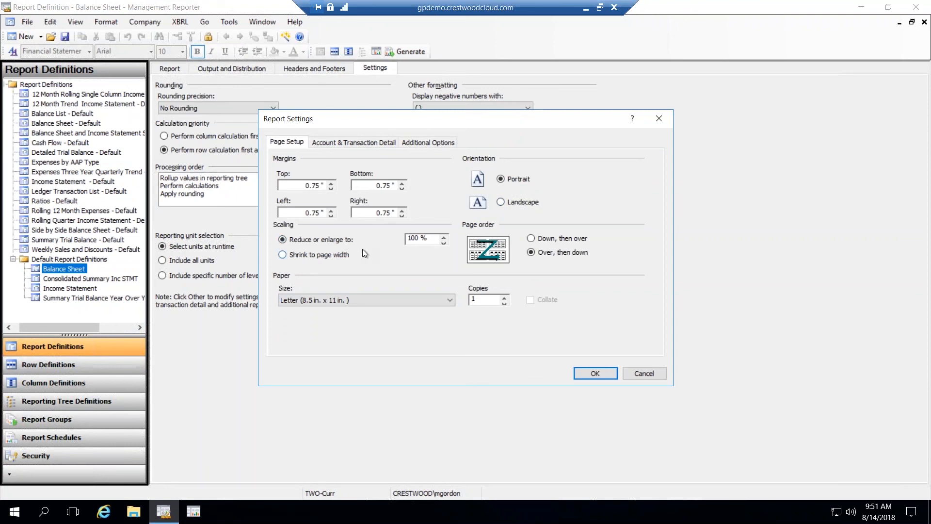
pyautogui.click(653, 373)
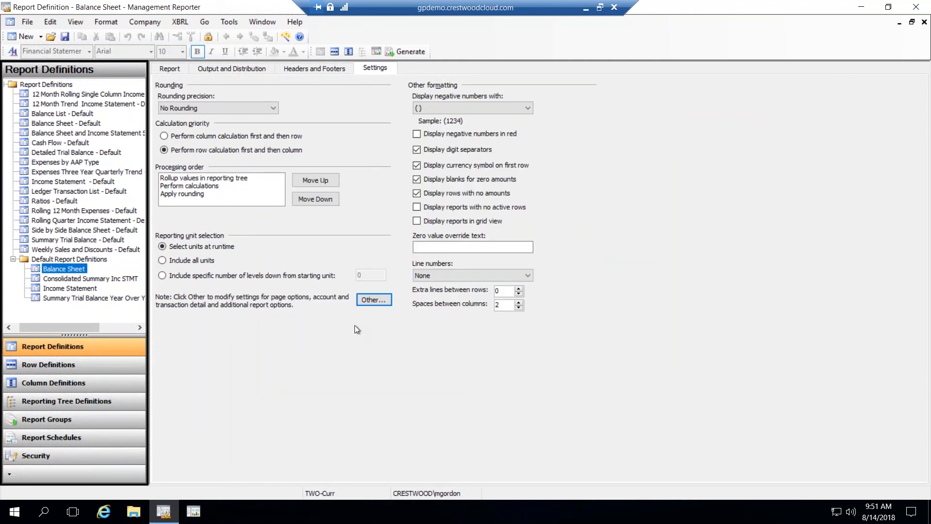
# Step: Try column-first calculation priority, return to row calculation first and then column, and close the Balance Sheet without saving
pyautogui.click(221, 179)
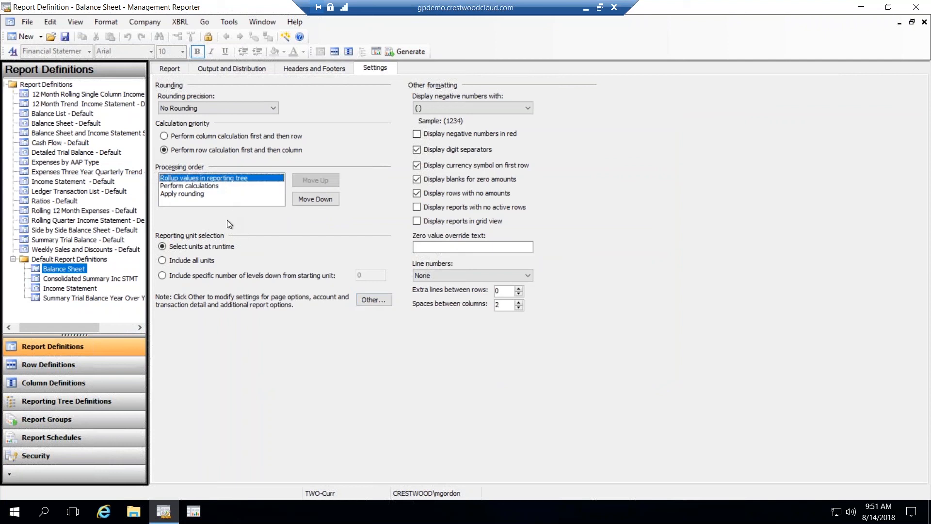
pyautogui.click(164, 136)
pyautogui.click(165, 149)
pyautogui.click(925, 22)
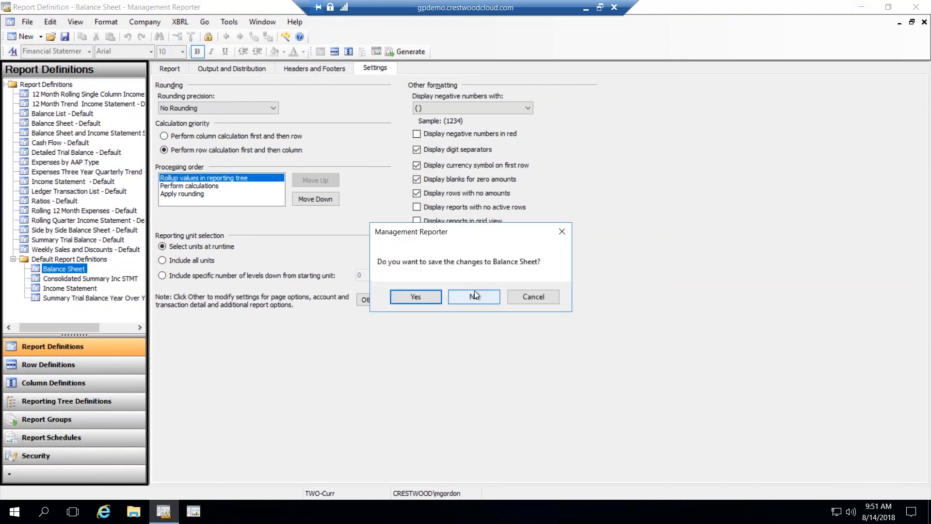
pyautogui.click(474, 296)
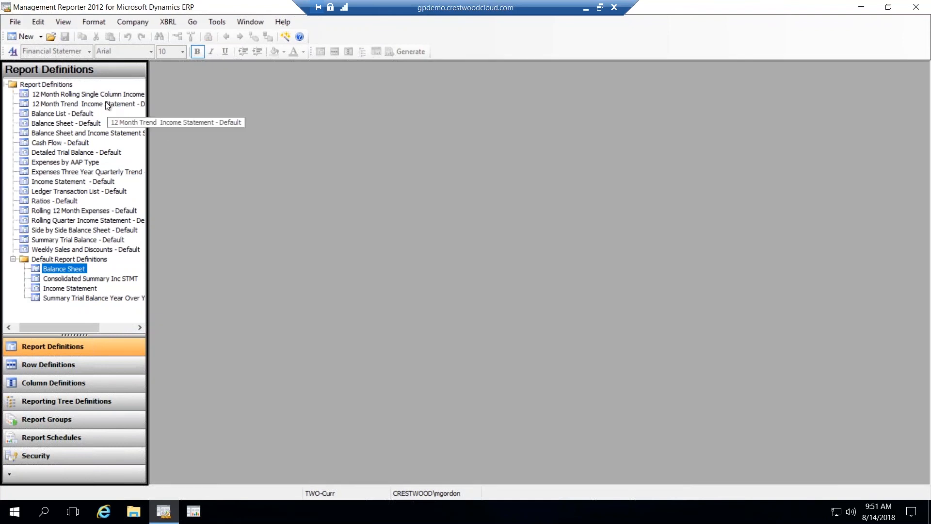
# Step: Open the Cash Flow - Default report definition, review its calculation priority and column definition, and close all open definitions
pyautogui.click(78, 145)
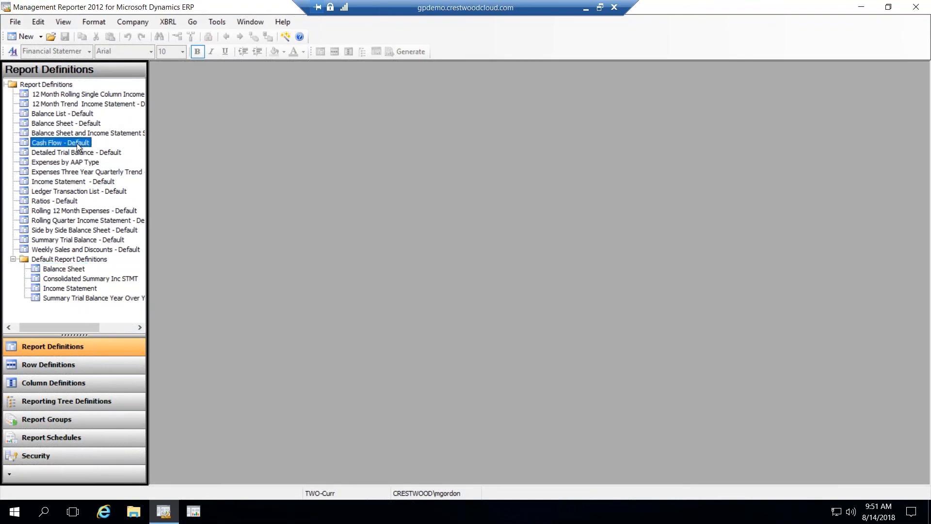
pyautogui.doubleClick(77, 145)
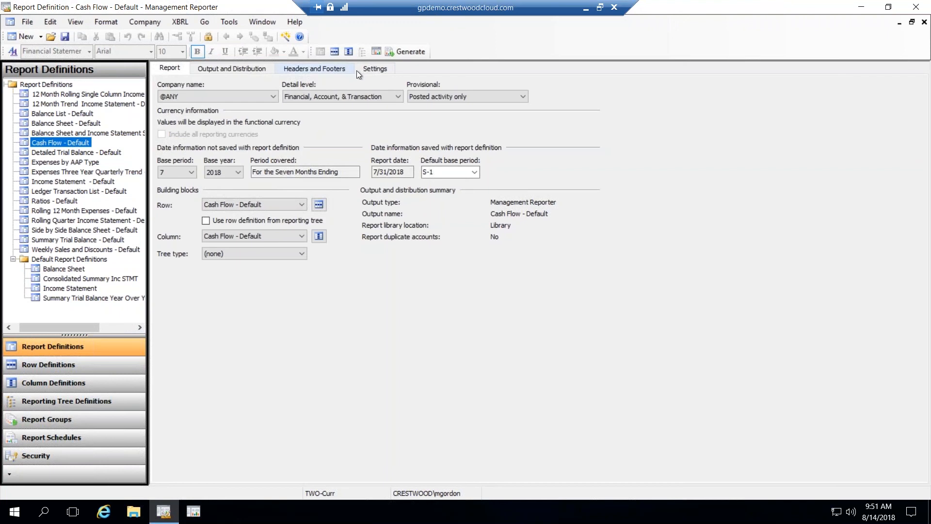
pyautogui.click(365, 69)
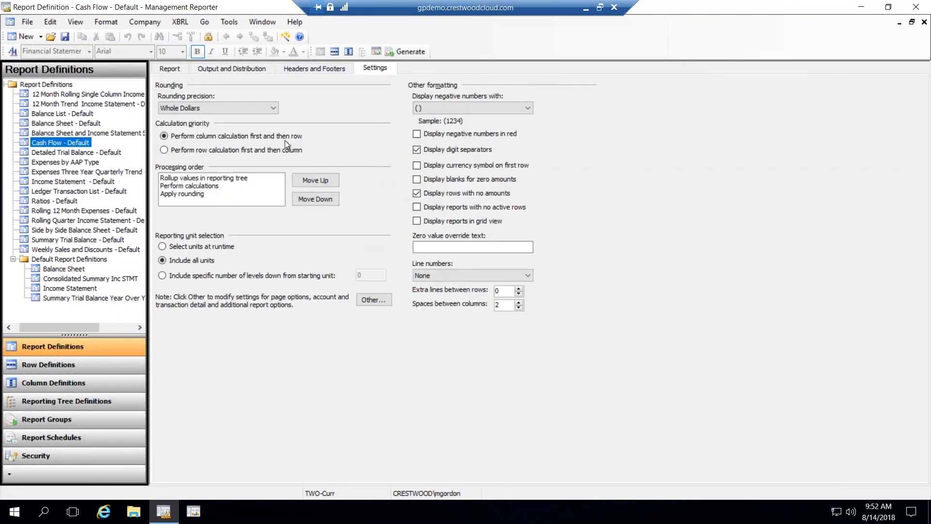
pyautogui.click(176, 67)
pyautogui.click(318, 237)
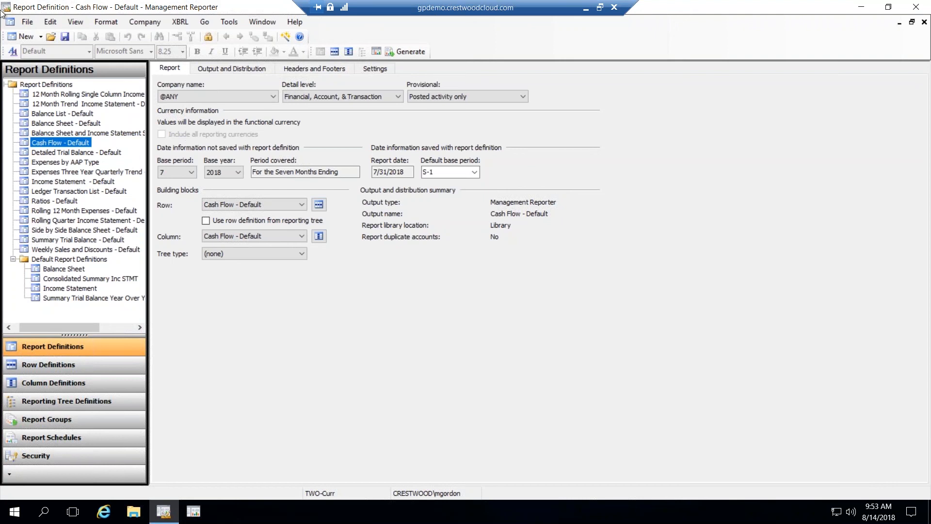
pyautogui.click(29, 23)
pyautogui.click(53, 75)
# Step: Start exporting the Default building block group and select all its report, row, column and reporting tree definitions
pyautogui.click(135, 23)
pyautogui.click(154, 49)
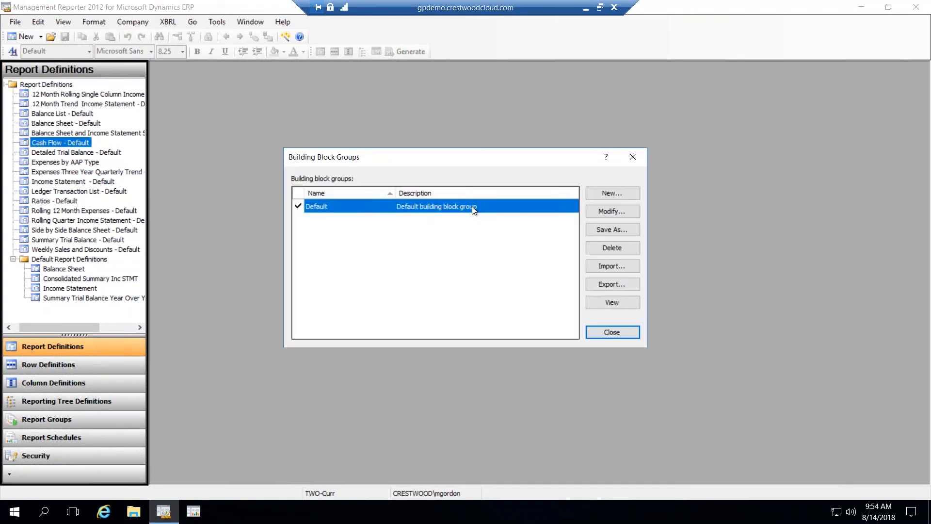
pyautogui.click(612, 284)
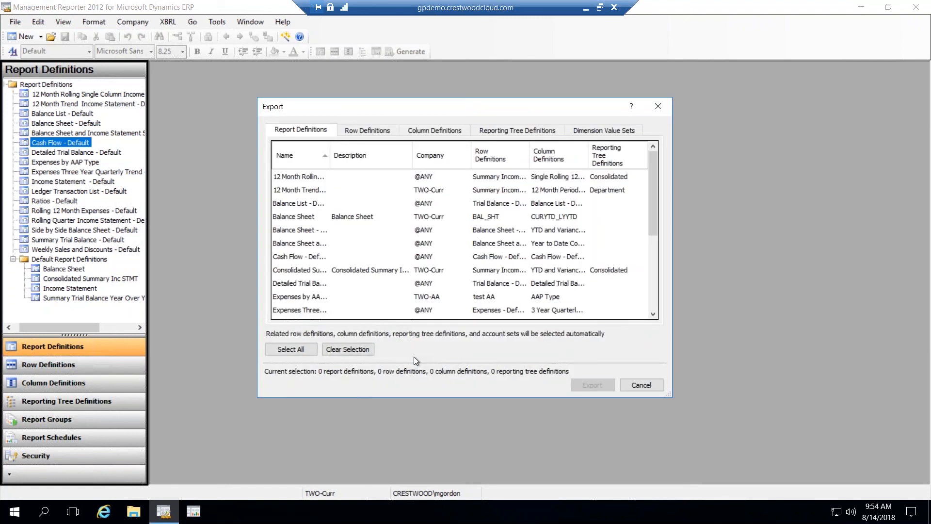
pyautogui.click(305, 348)
pyautogui.click(389, 127)
pyautogui.click(435, 130)
pyautogui.click(306, 349)
pyautogui.click(512, 130)
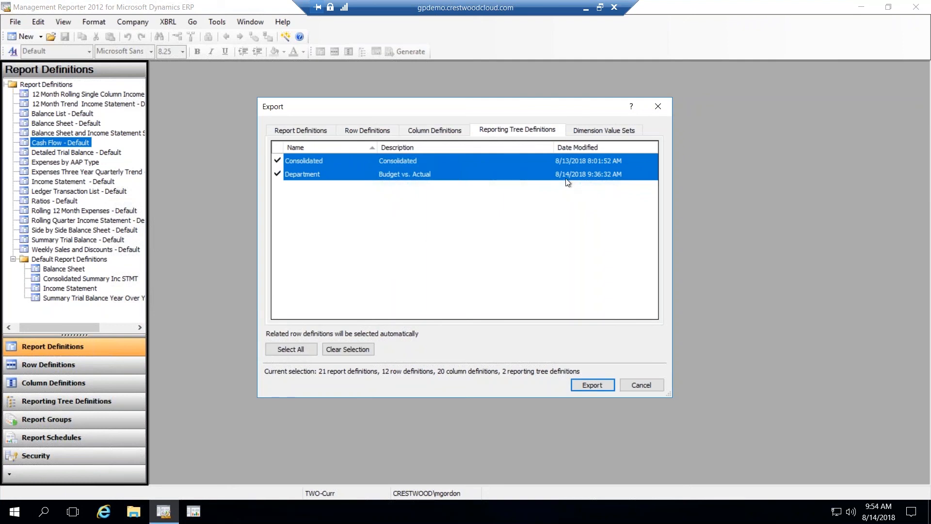
# Step: Export the selected definitions to a .tdbx file named mrbu_081418 and close Building Block Groups
pyautogui.click(590, 384)
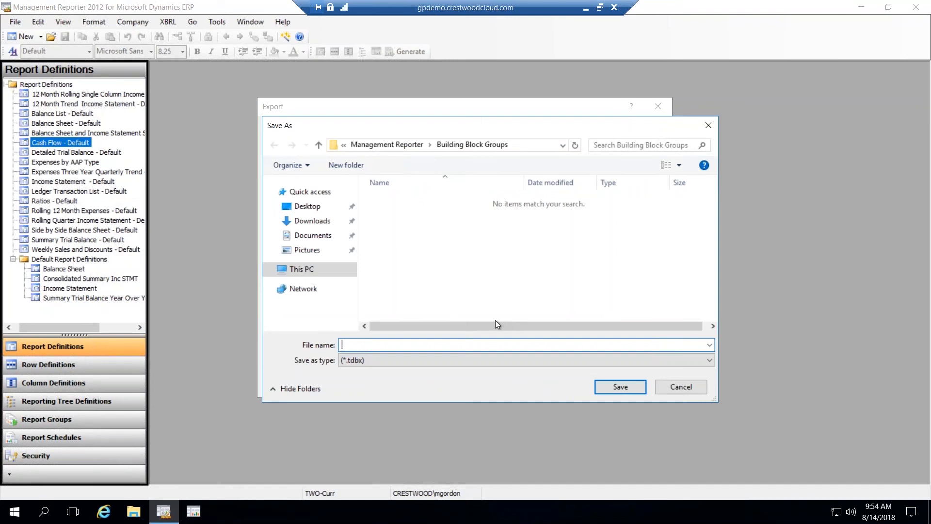
pyautogui.write('mrbu_081418')
pyautogui.click(619, 387)
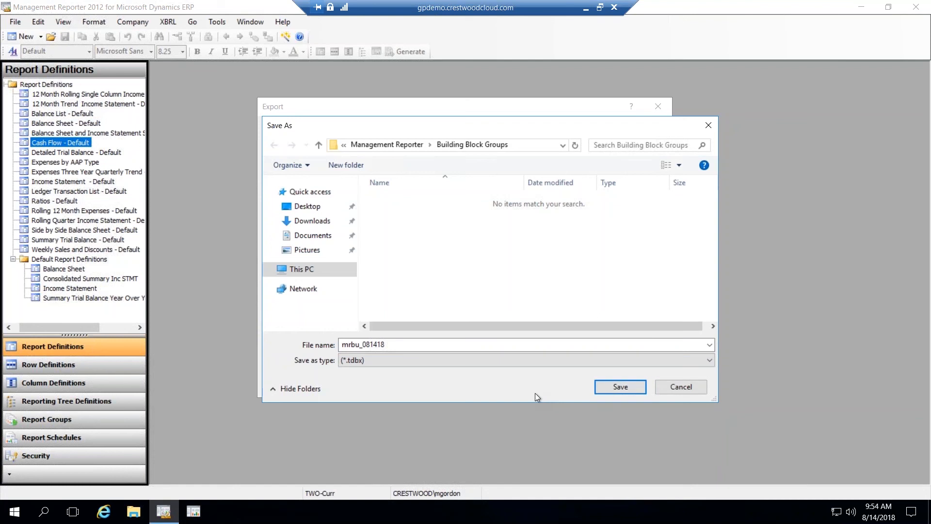
pyautogui.click(606, 389)
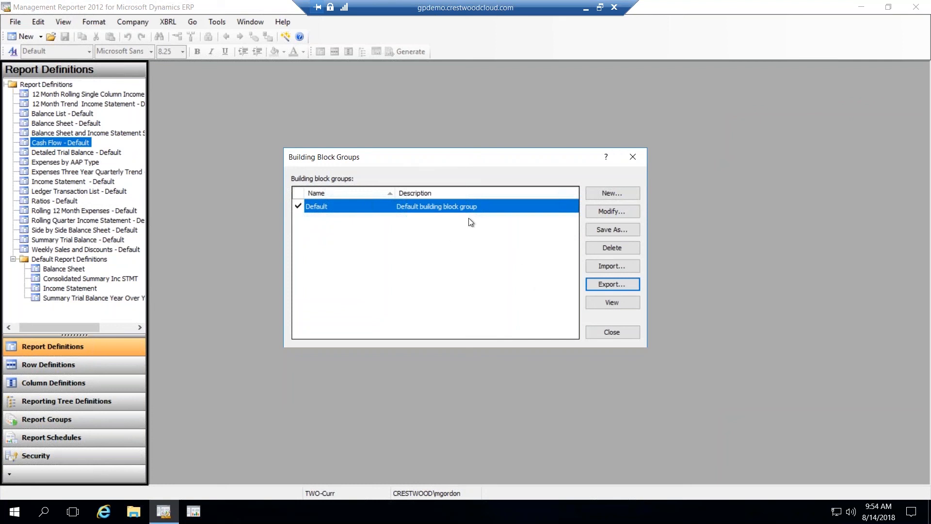
pyautogui.click(432, 210)
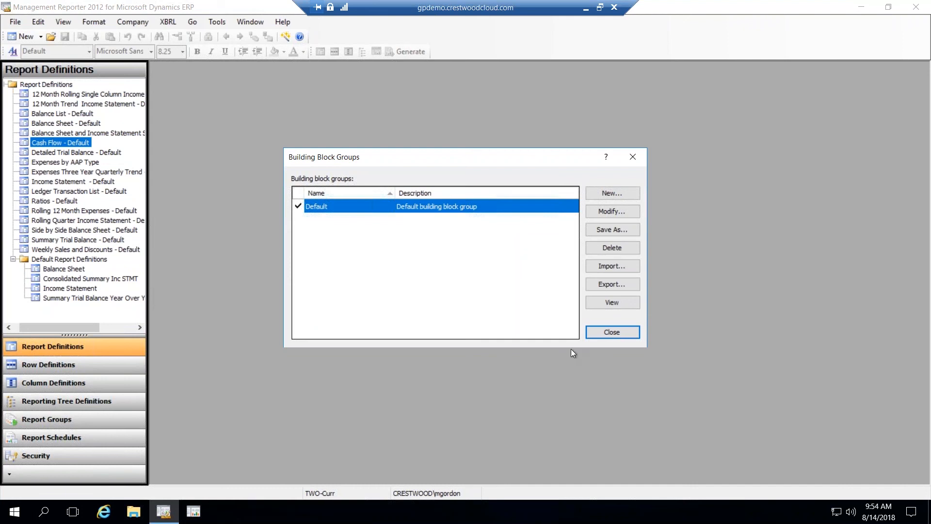
pyautogui.click(605, 334)
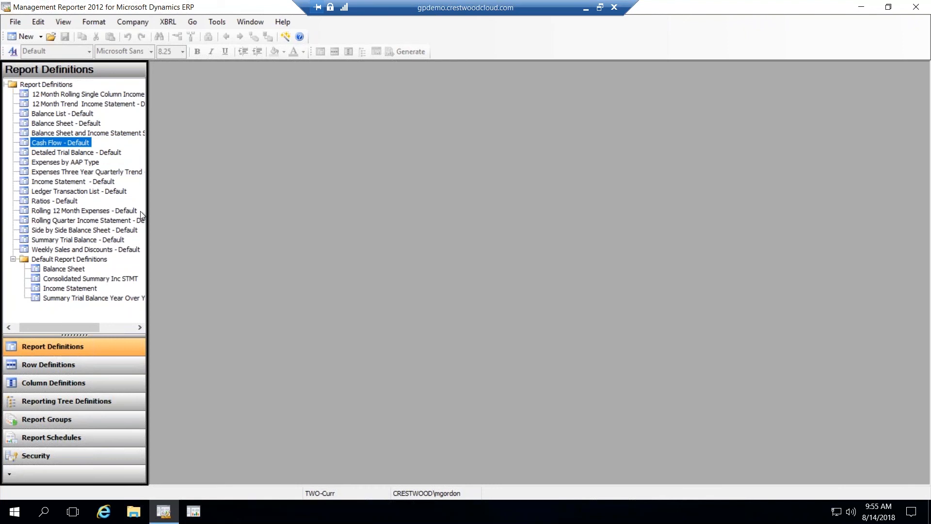
# Step: Open the row definition of Balance Sheet - Default, review the Cash row's dimension link, and close all open definitions
pyautogui.click(88, 127)
pyautogui.doubleClick(88, 127)
pyautogui.click(319, 204)
pyautogui.click(689, 127)
pyautogui.doubleClick(689, 127)
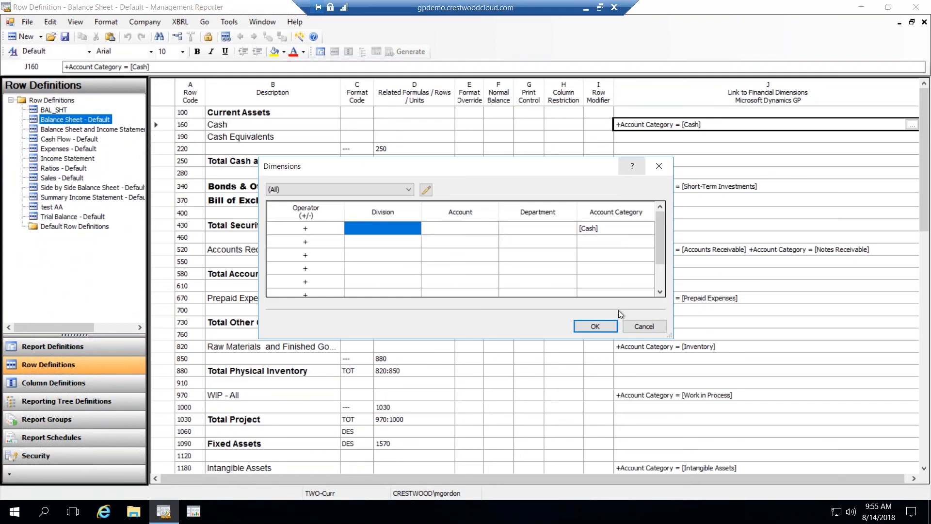
pyautogui.click(597, 326)
pyautogui.click(34, 25)
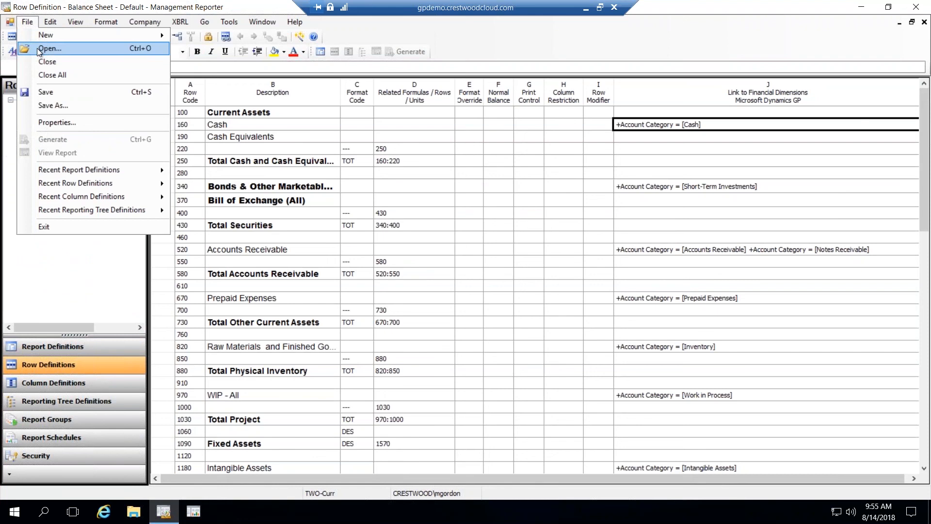
pyautogui.click(52, 76)
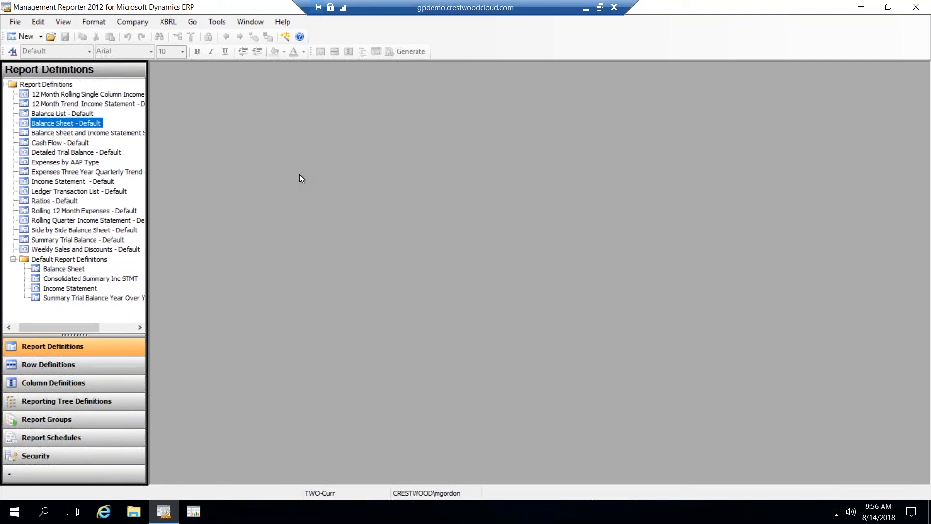
# Step: Open the Report Wizard to review its report templates and cancel it without creating a report
pyautogui.click(286, 38)
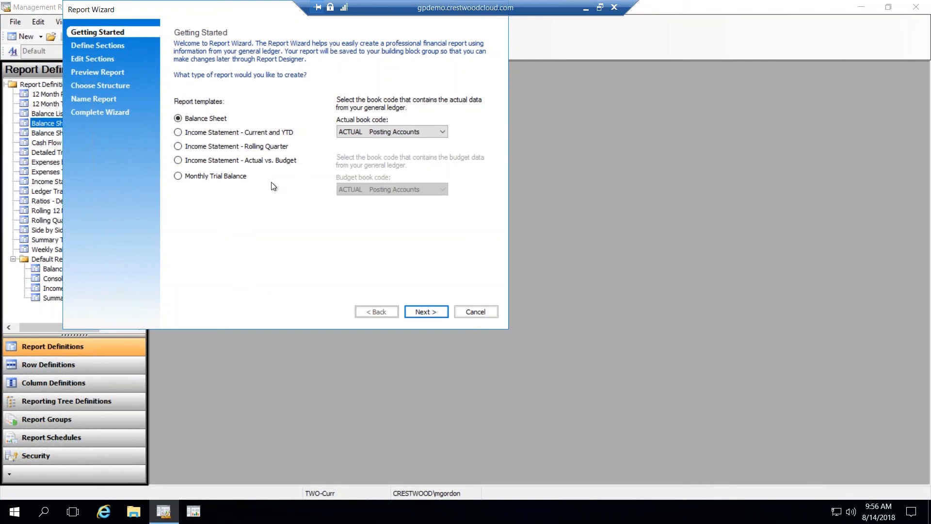
pyautogui.click(479, 312)
pyautogui.click(490, 301)
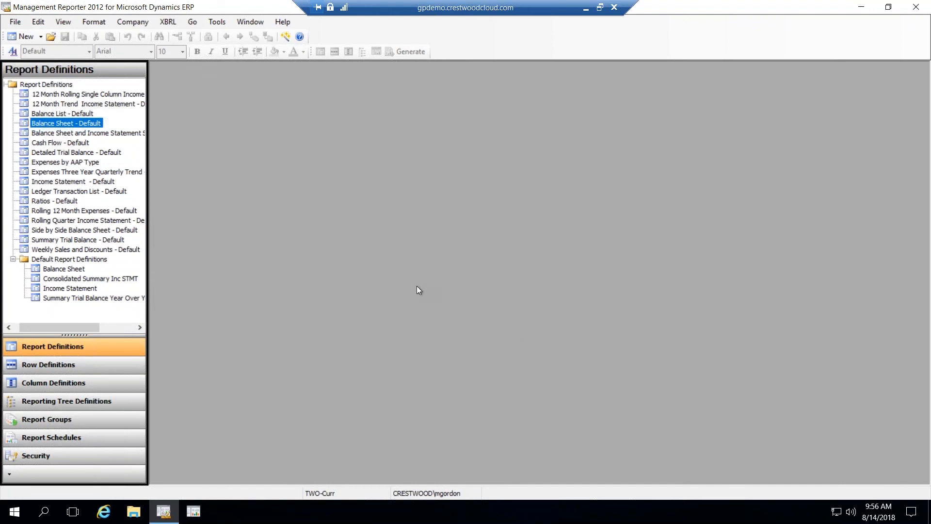
# Step: Open the Department reporting tree definition and examine its units from Summary of All Units to Consulting/Training
pyautogui.click(92, 402)
pyautogui.click(62, 104)
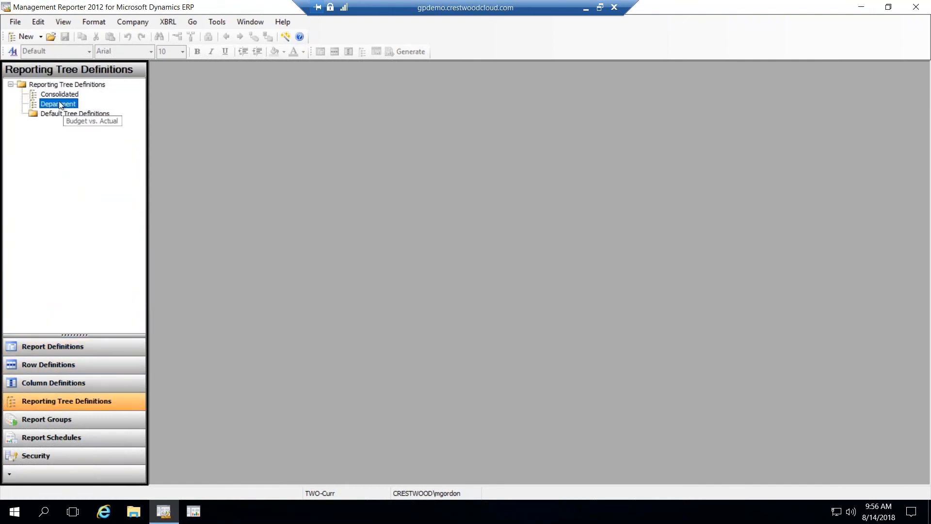
pyautogui.doubleClick(58, 104)
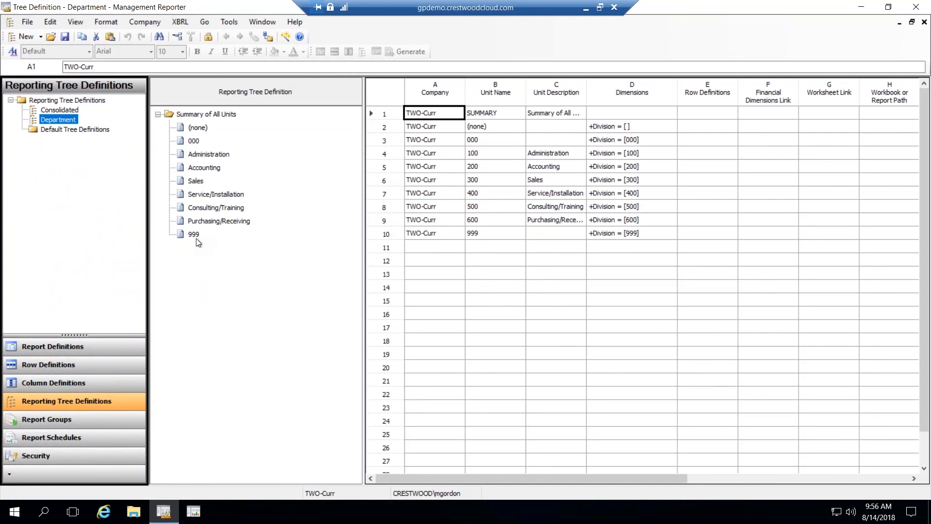
pyautogui.click(221, 115)
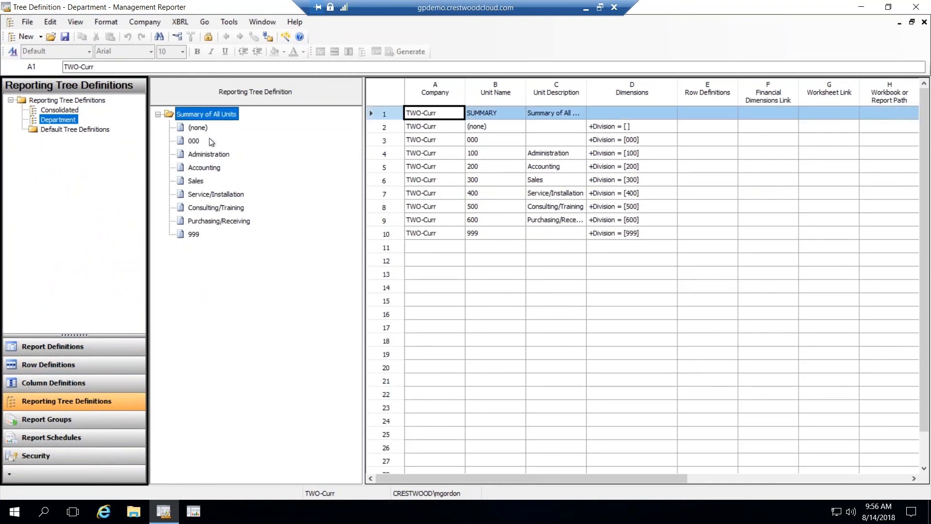
pyautogui.click(206, 154)
pyautogui.click(208, 170)
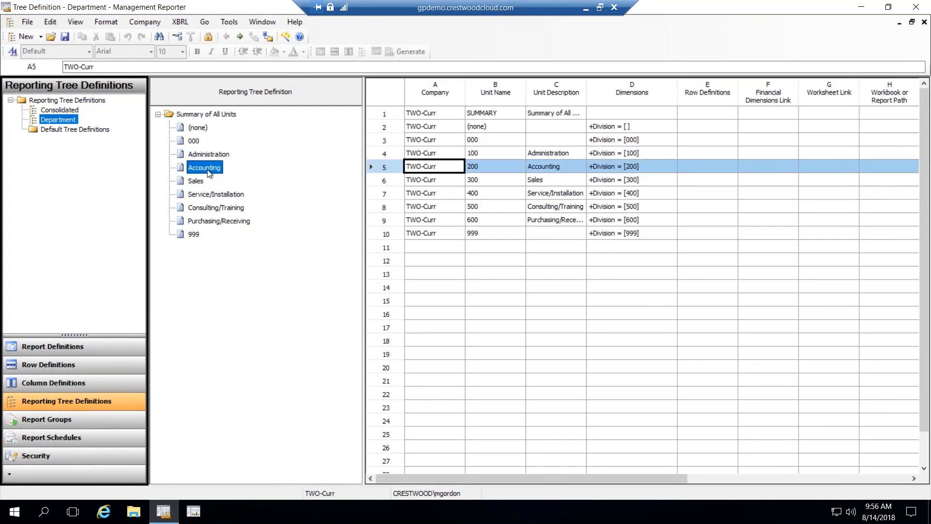
pyautogui.click(203, 182)
pyautogui.click(207, 195)
pyautogui.click(211, 210)
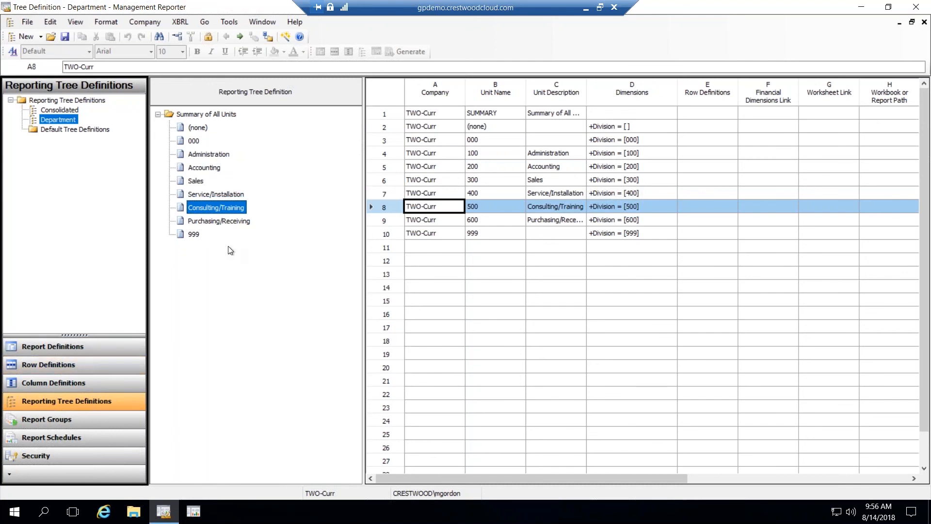
# Step: Open the Income Statement row definition, review the Service Plans row's link to financial dimensions, and close the definition
pyautogui.click(85, 369)
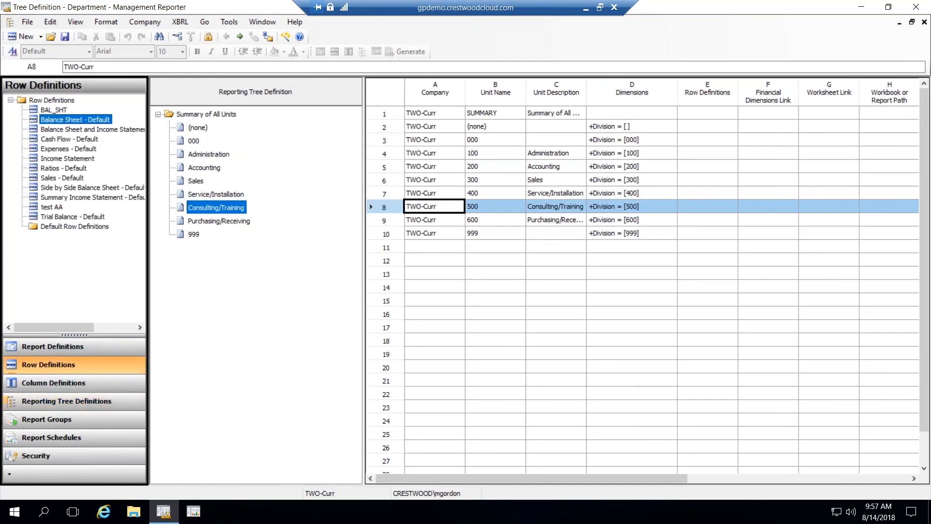
pyautogui.click(79, 159)
pyautogui.doubleClick(79, 159)
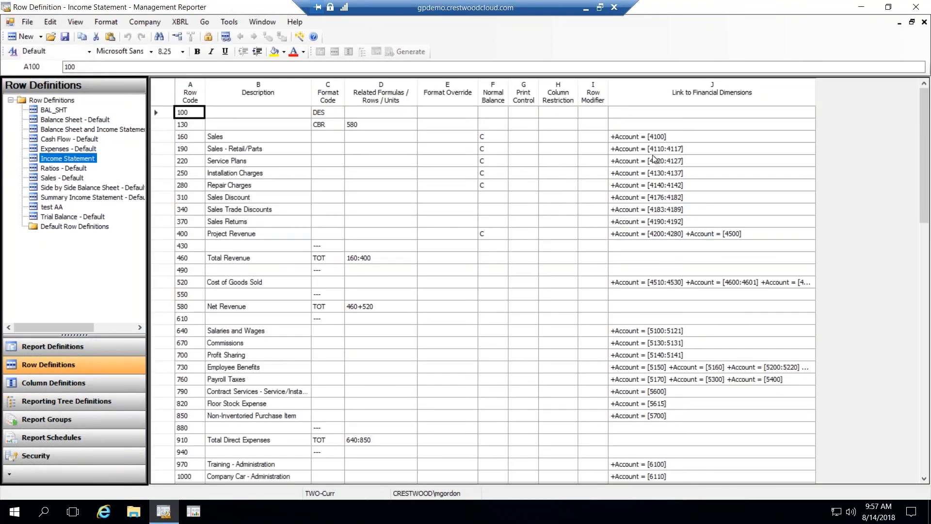
pyautogui.click(655, 161)
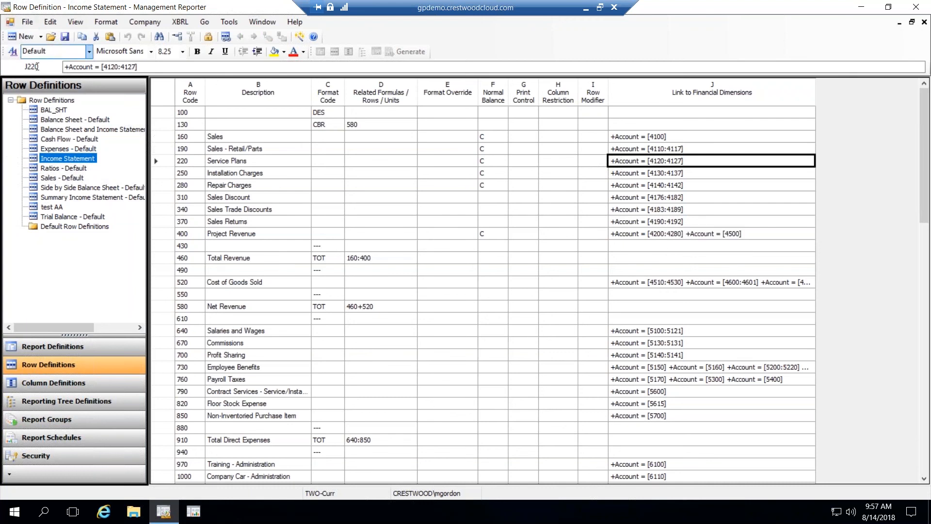
pyautogui.click(29, 25)
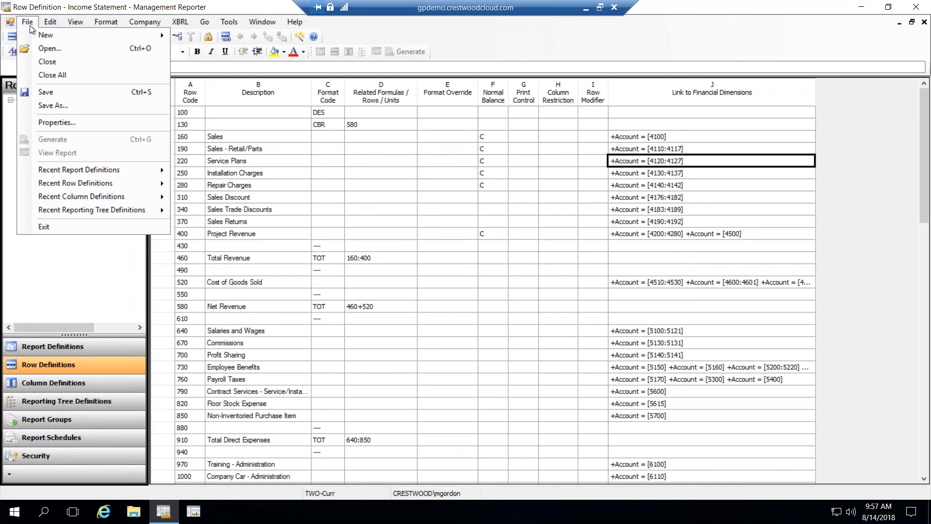
pyautogui.click(51, 62)
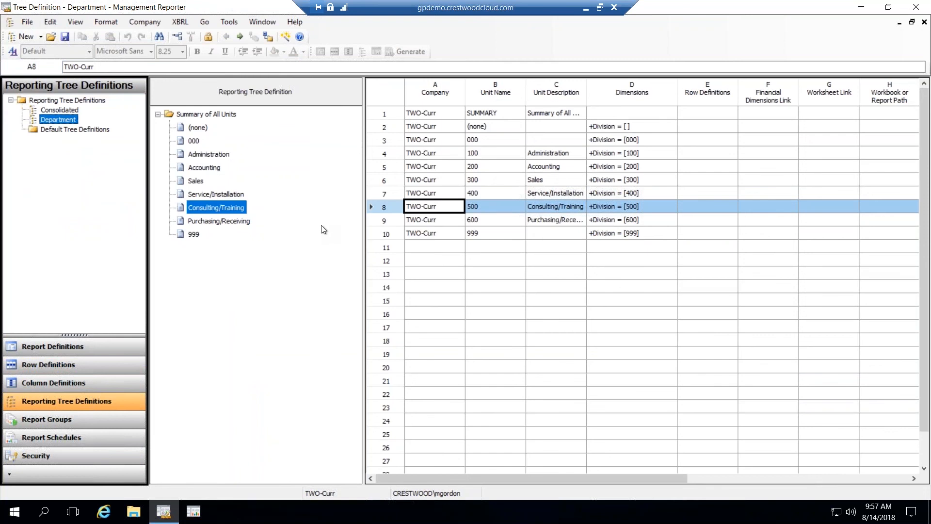
# Step: Open the default Income Statement report definition, start generating it to review the reporting unit selection, and cancel without generating
pyautogui.click(83, 349)
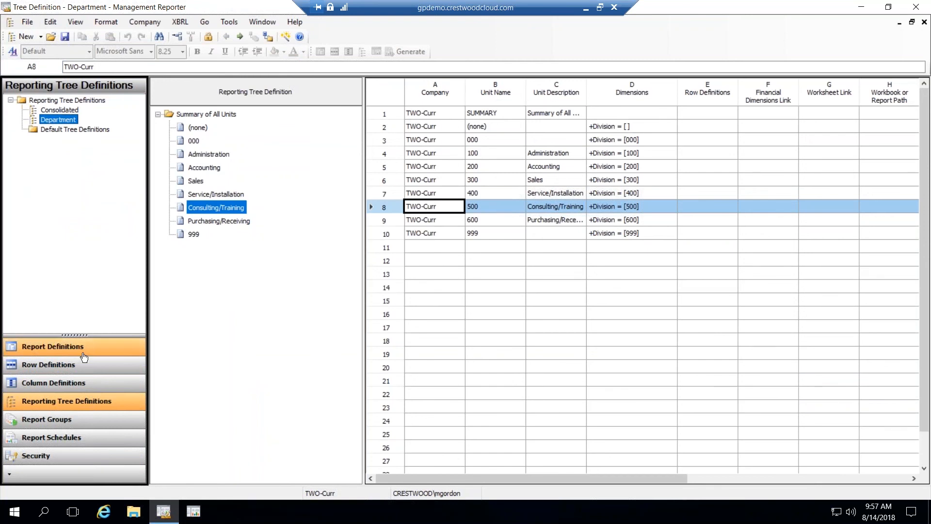
pyautogui.doubleClick(83, 305)
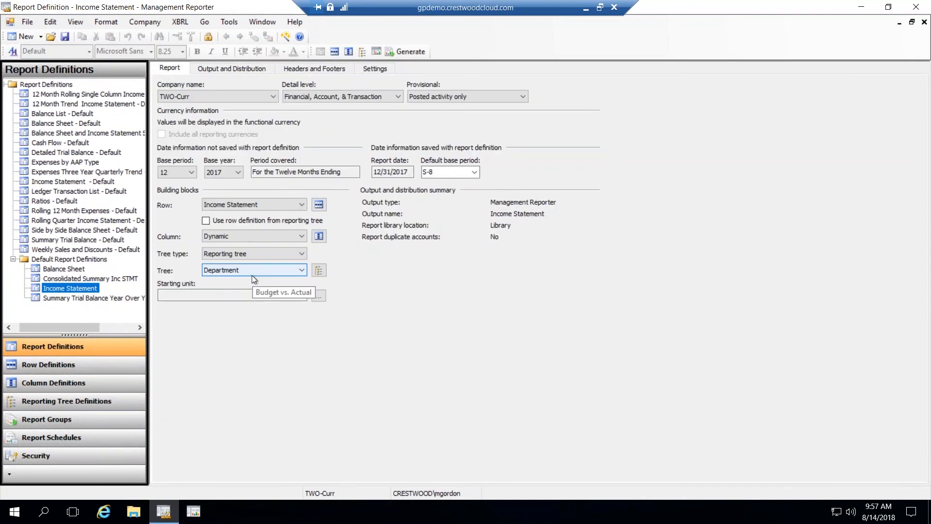
pyautogui.click(405, 52)
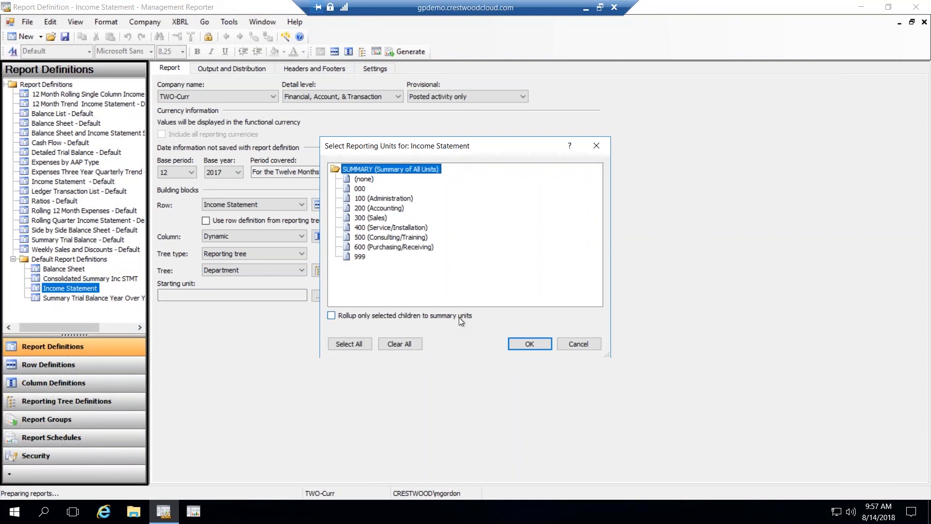
pyautogui.click(584, 344)
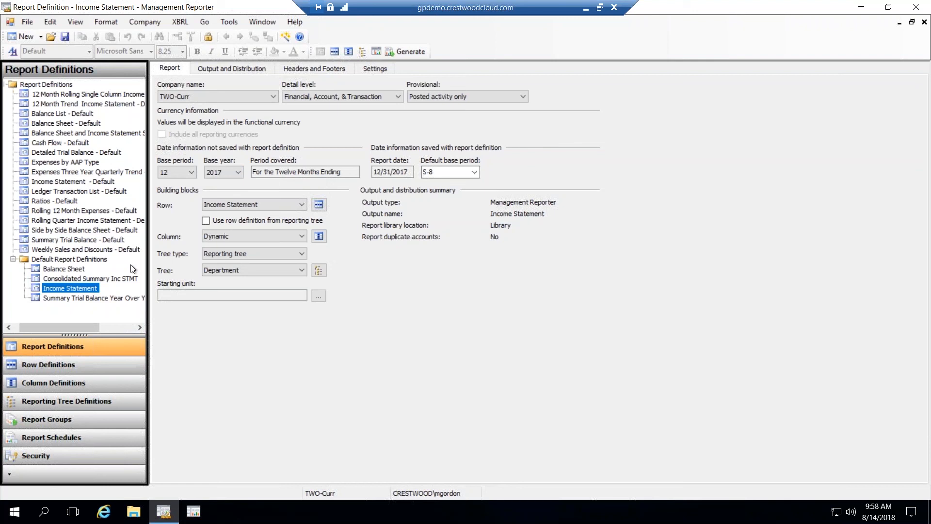
# Step: From the Weekly Sales and Discounts - Default report, open the Weekly - Default column definition, examine its start and end dates, and close it
pyautogui.click(91, 250)
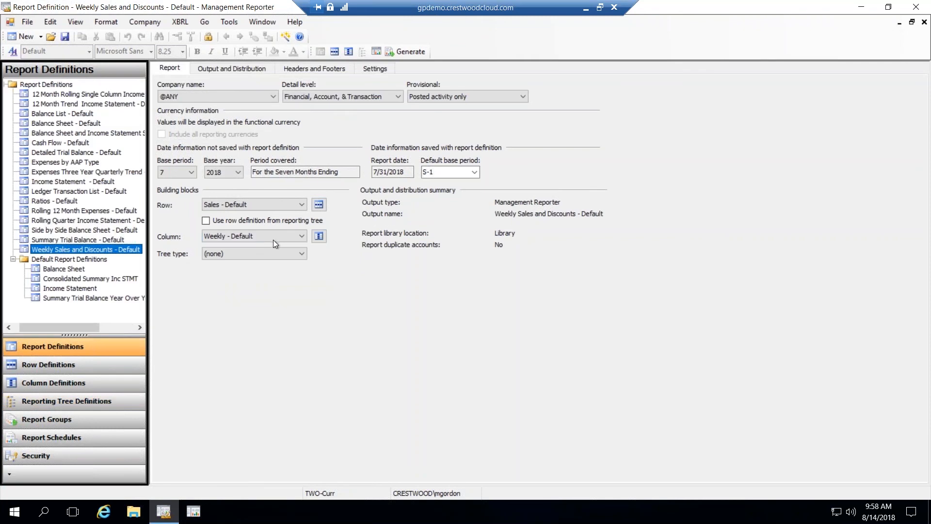
pyautogui.click(318, 235)
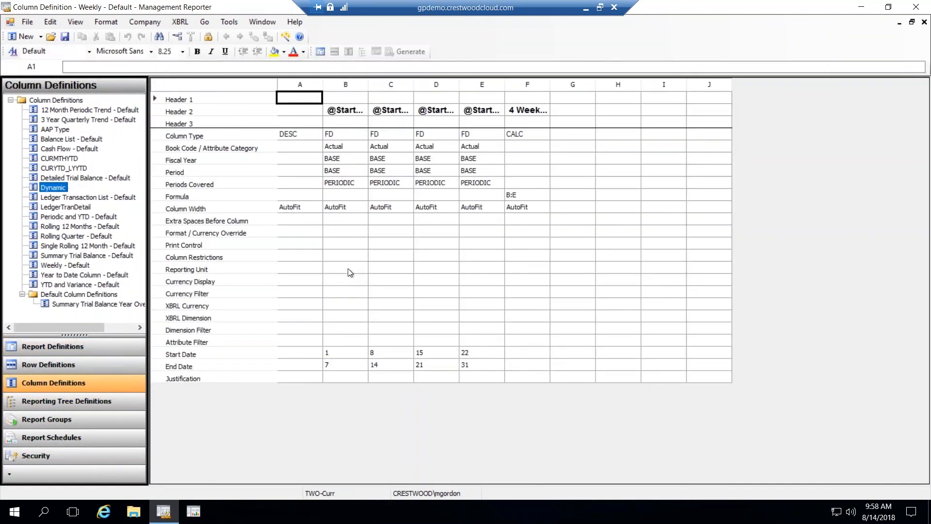
pyautogui.click(352, 358)
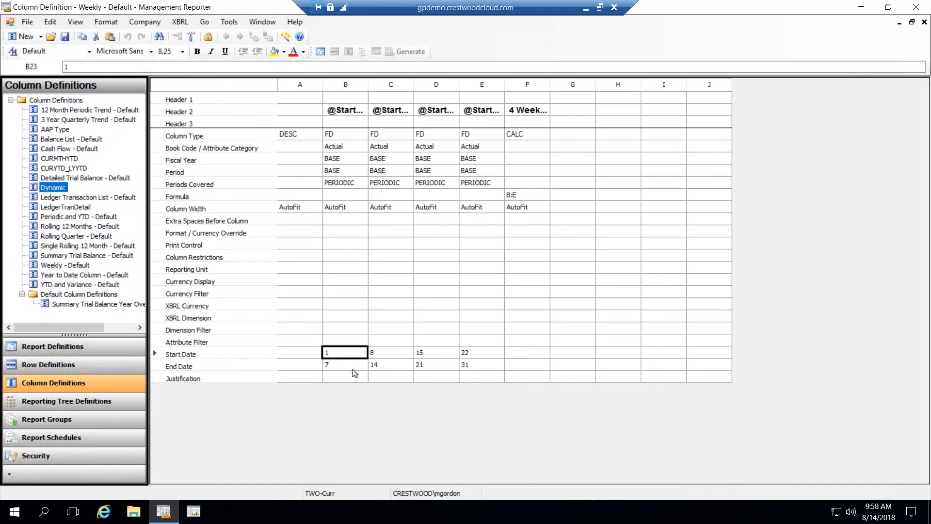
pyautogui.click(390, 363)
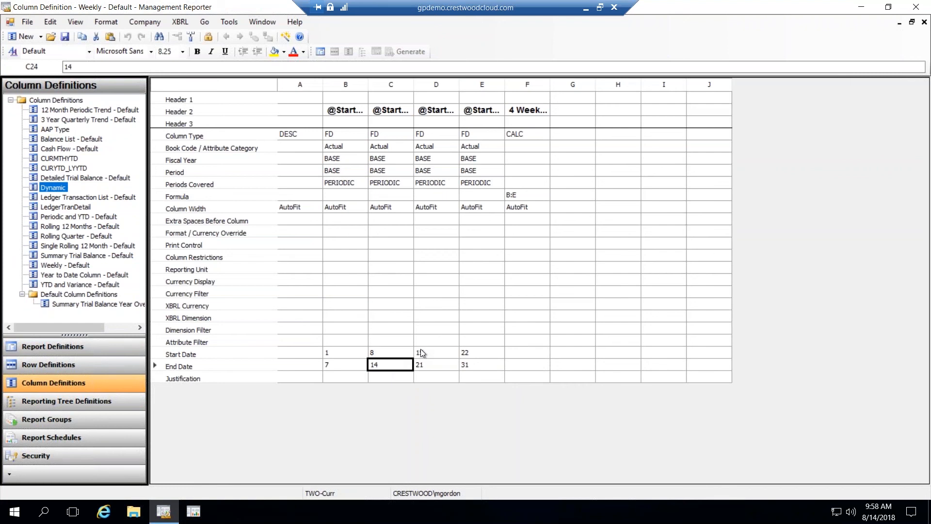
pyautogui.press('Right')
pyautogui.press('Right')
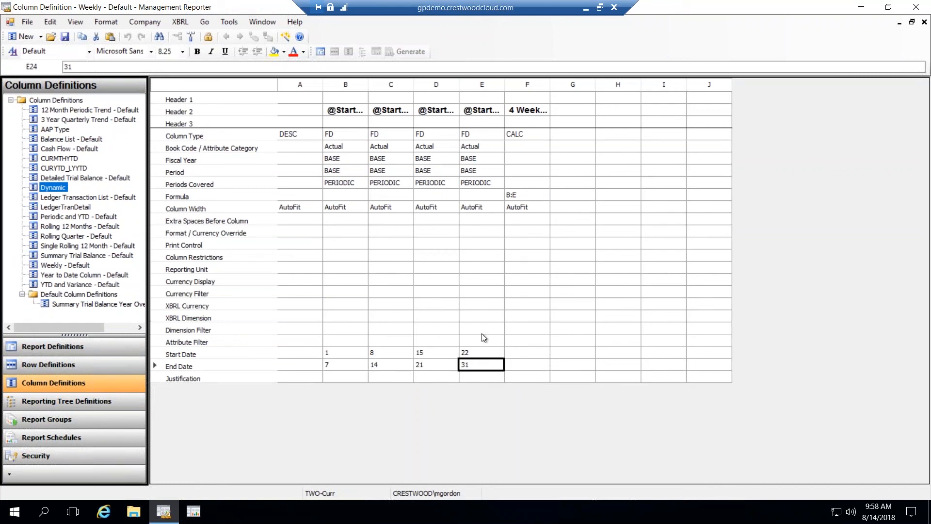
pyautogui.click(29, 23)
pyautogui.click(47, 62)
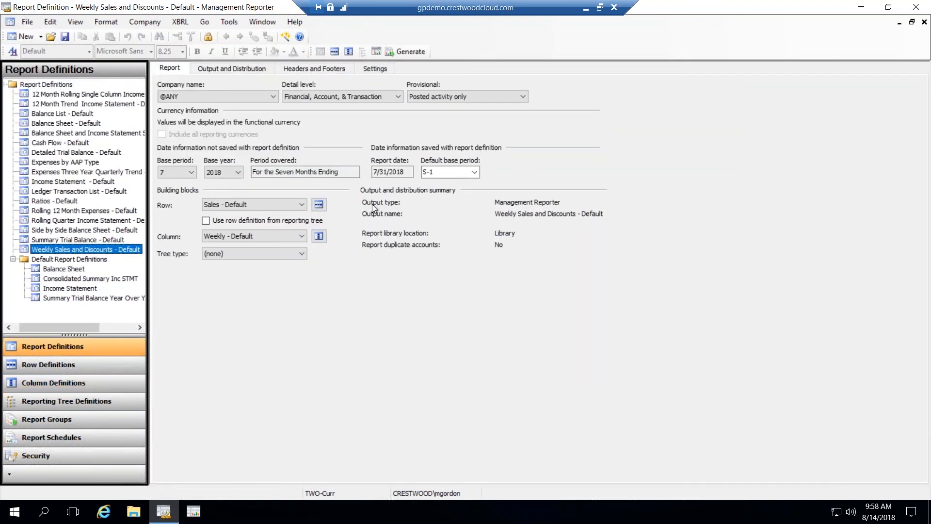
# Step: Close the Weekly Sales and Discounts - Default report definition and all other open definitions
pyautogui.click(27, 22)
pyautogui.click(47, 61)
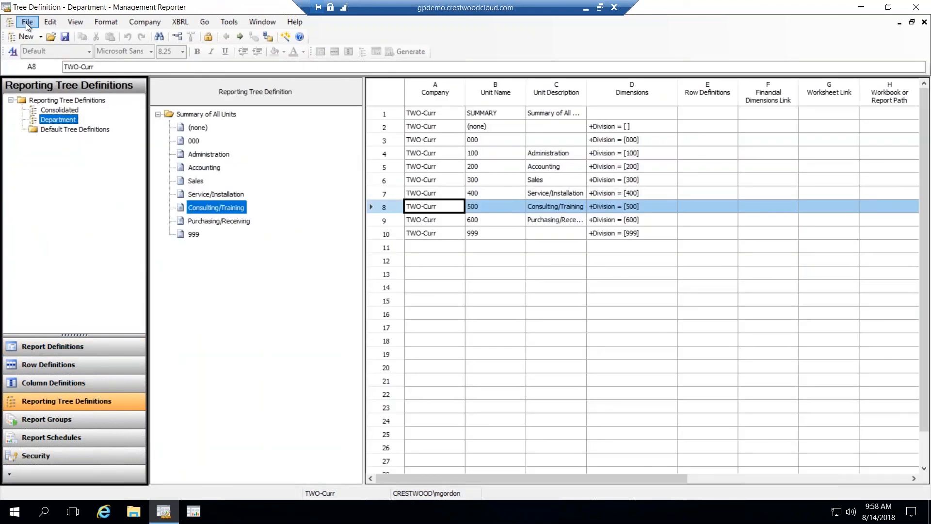
pyautogui.click(26, 22)
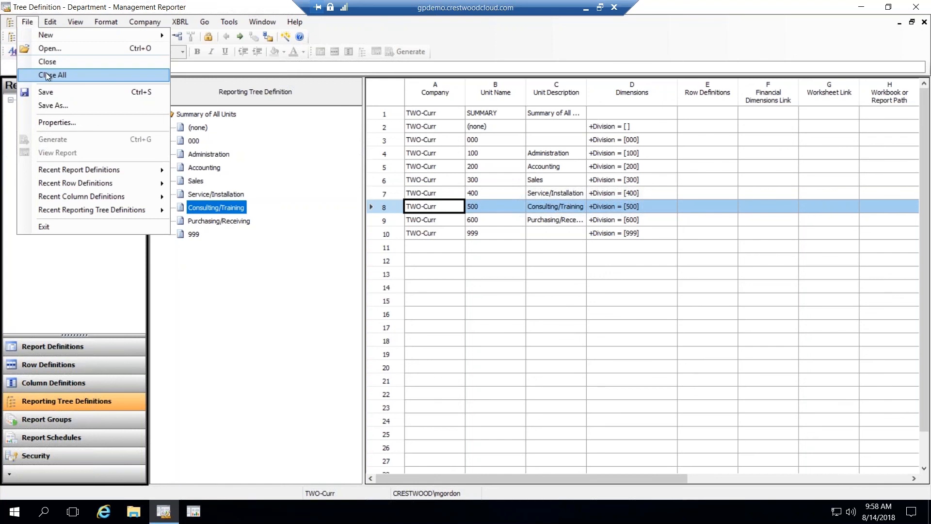
pyautogui.click(68, 76)
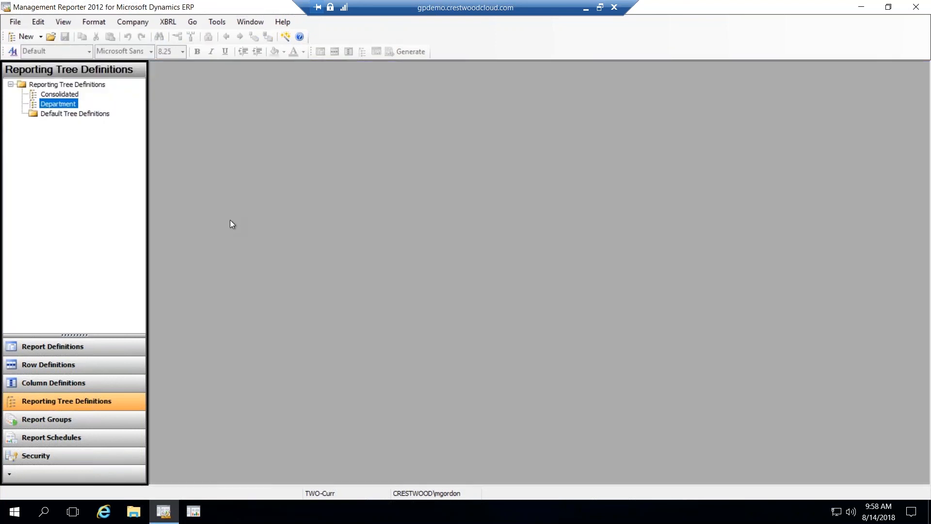